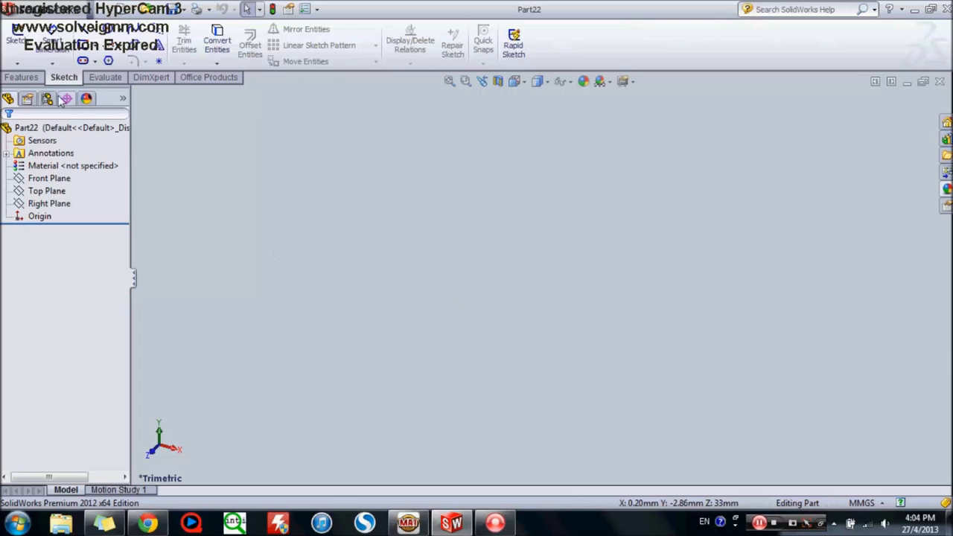
Step: Start a sketch on the Front Plane and draw a closed triangle of three lines with an upper side about 77 mm long
left_click(22, 50)
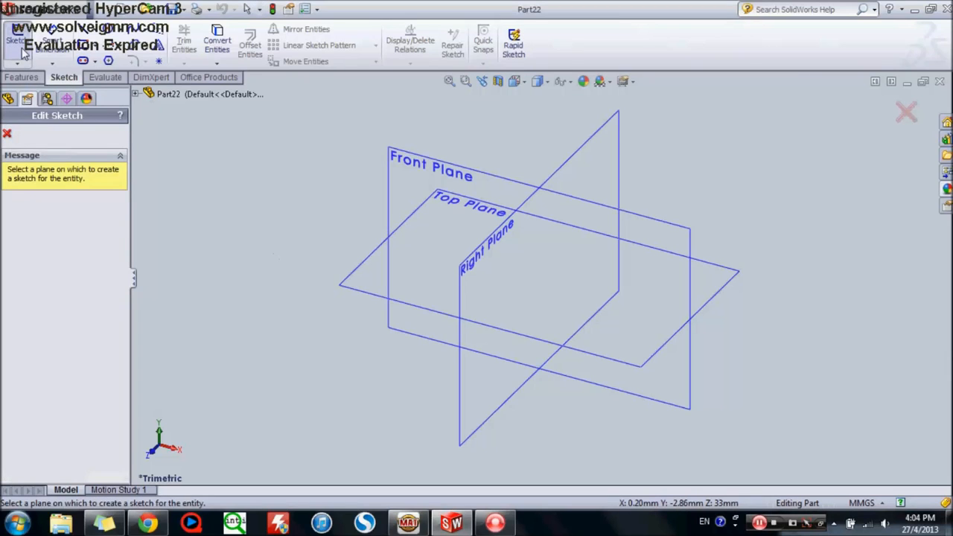
left_click(440, 195)
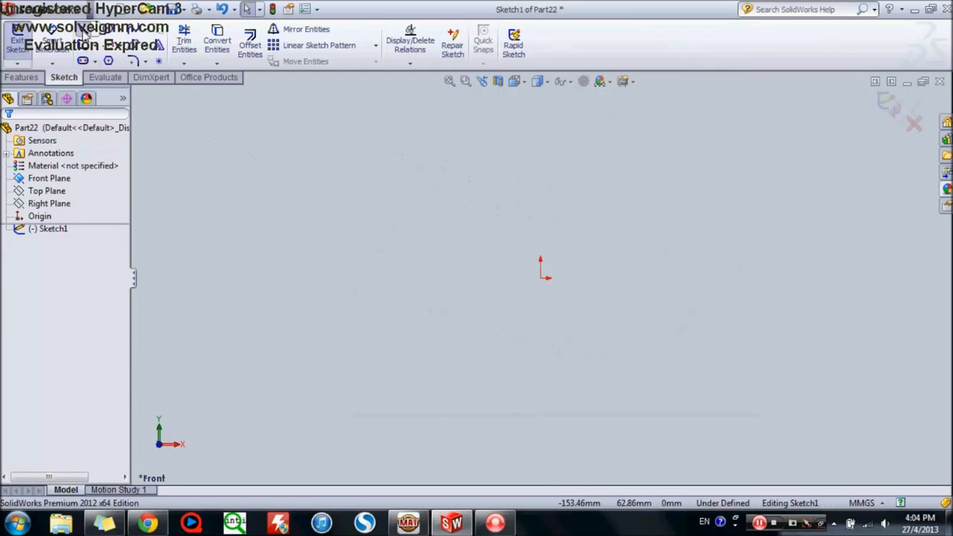
left_click(86, 34)
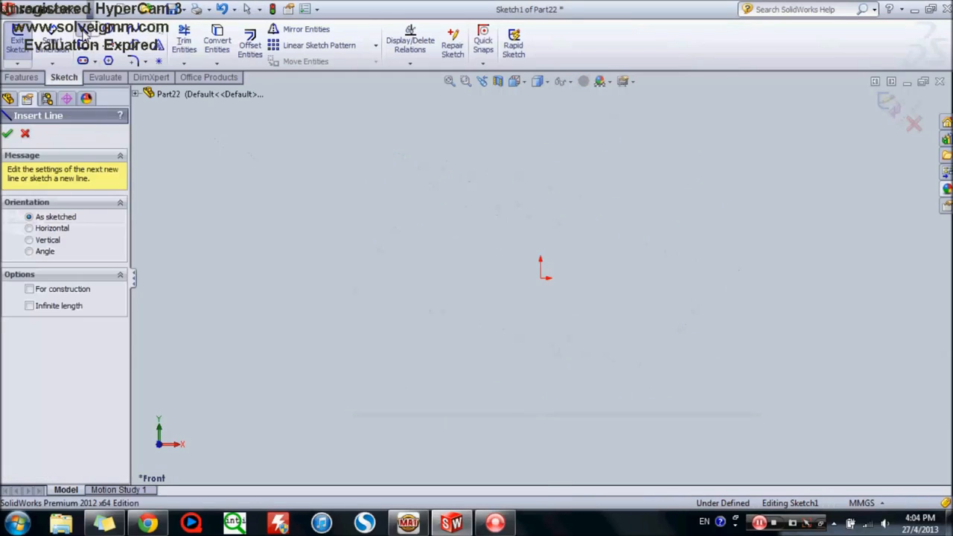
left_click(386, 186)
left_click(490, 328)
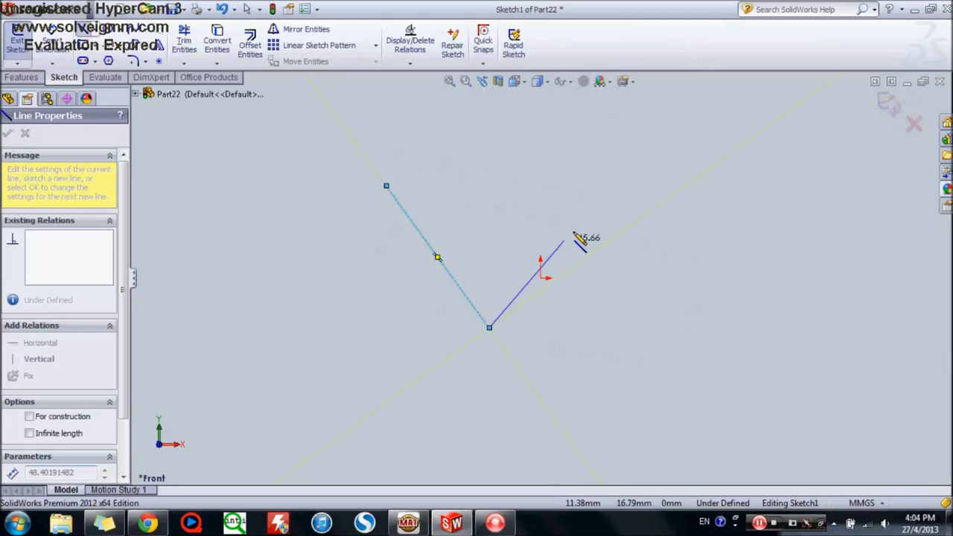
left_click(577, 225)
left_click(386, 186)
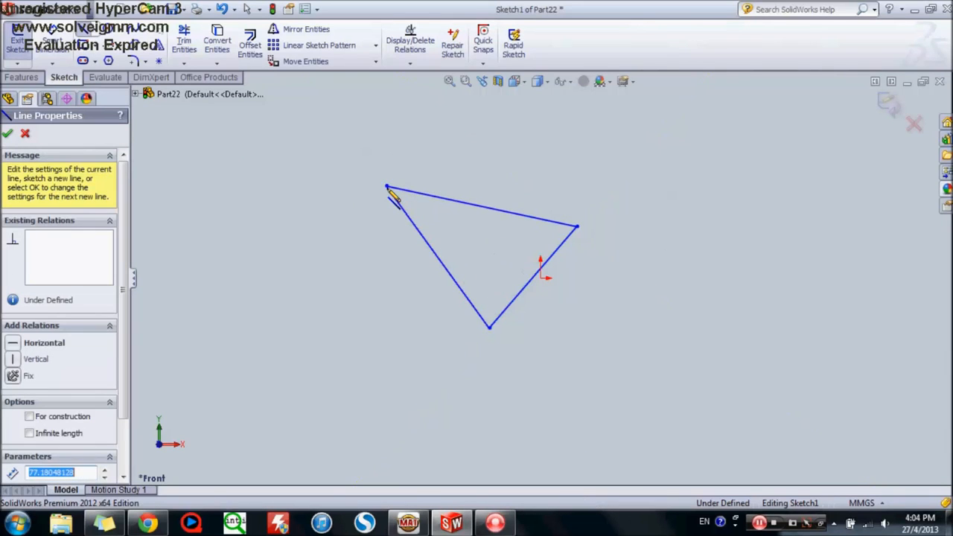
key("Escape")
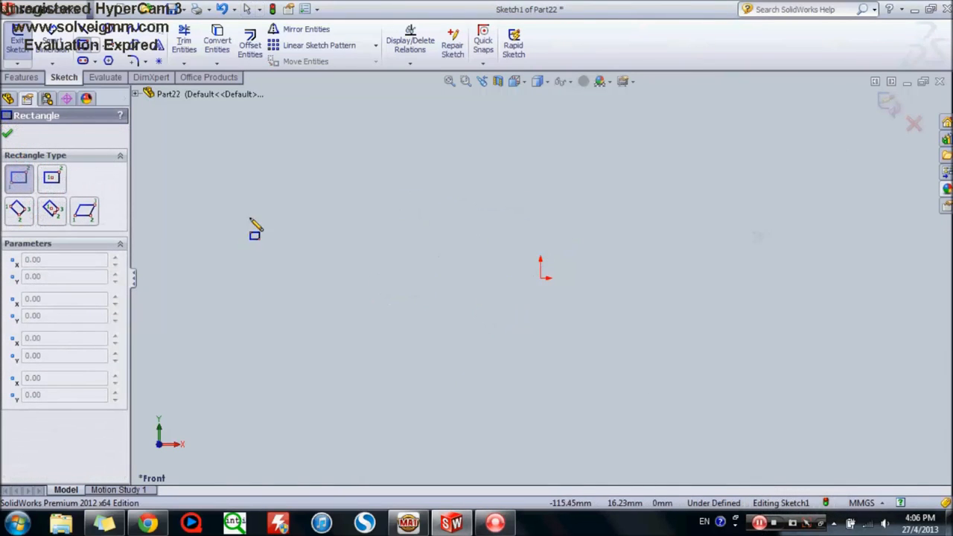
Step: Sketch a corner rectangle about 93 mm wide and 56 mm high around the origin
left_click(94, 47)
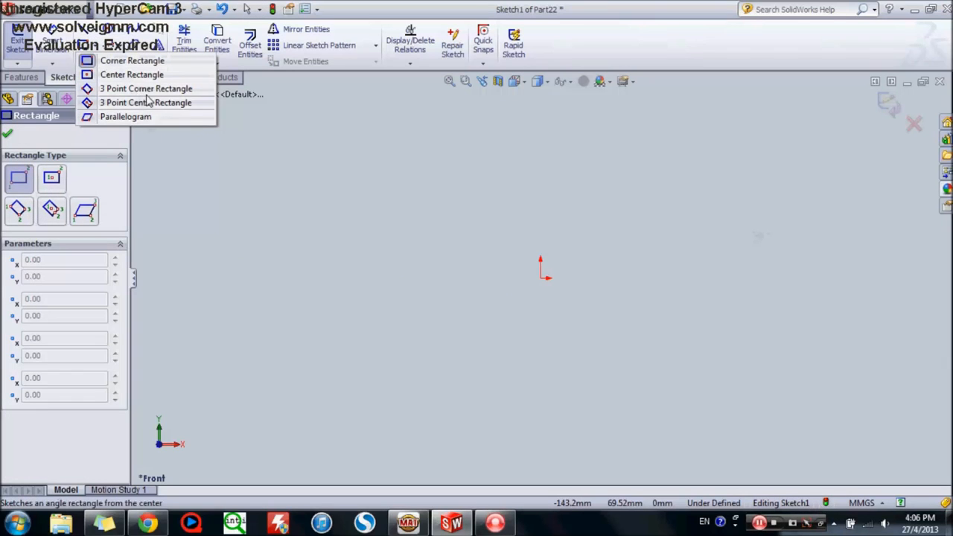
key("Escape")
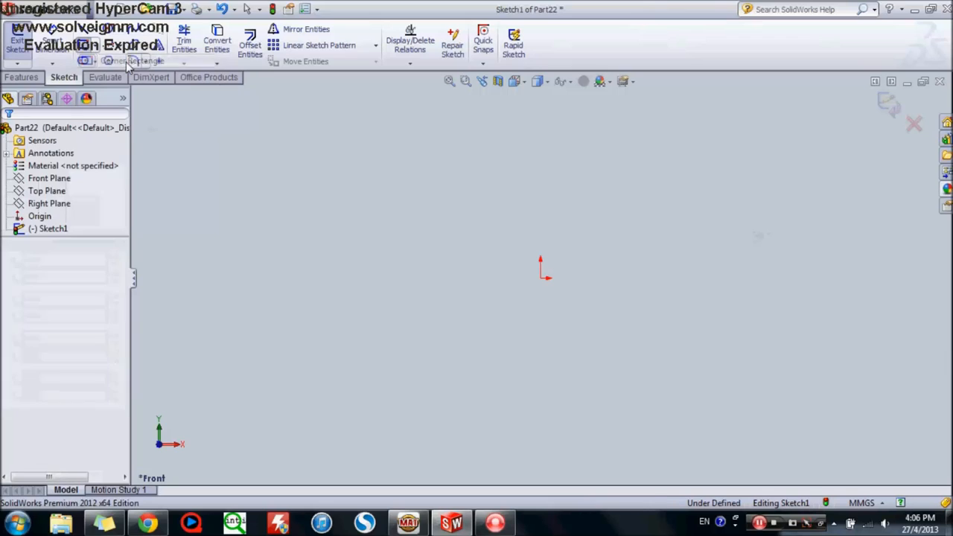
left_click_drag(417, 189, 563, 301)
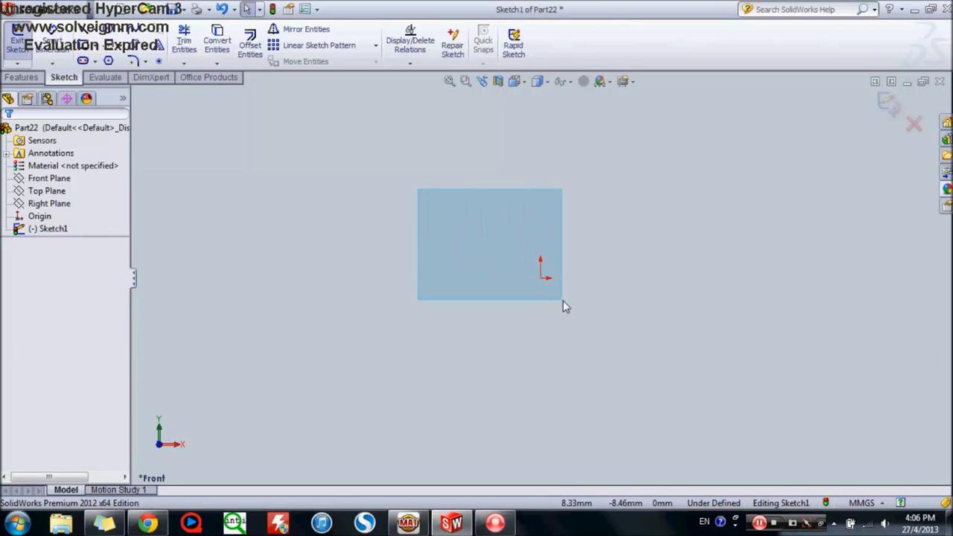
left_click(86, 46)
left_click_drag(411, 195, 645, 333)
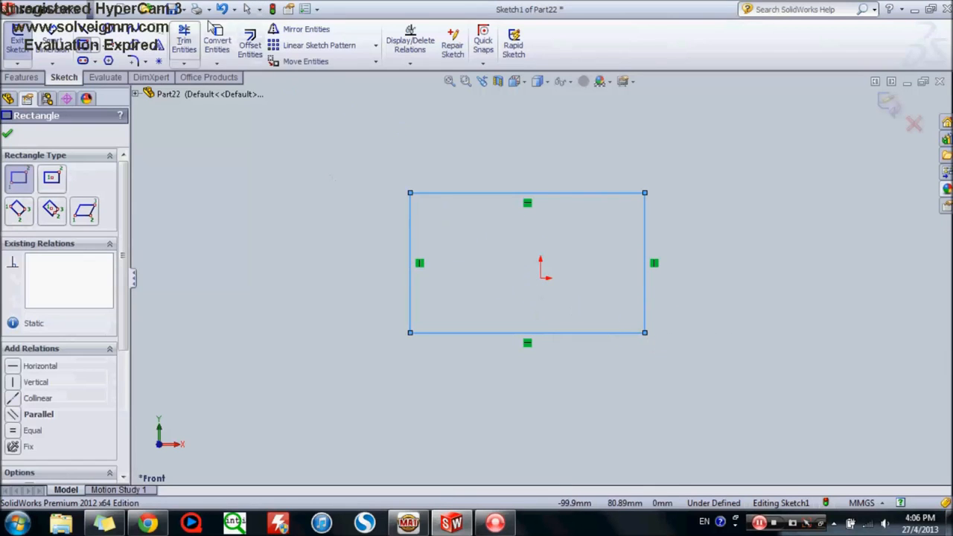
Step: Try a center rectangle to the left of the existing rectangle, and undo the sketch back to an empty part
left_click(96, 46)
left_click(120, 46)
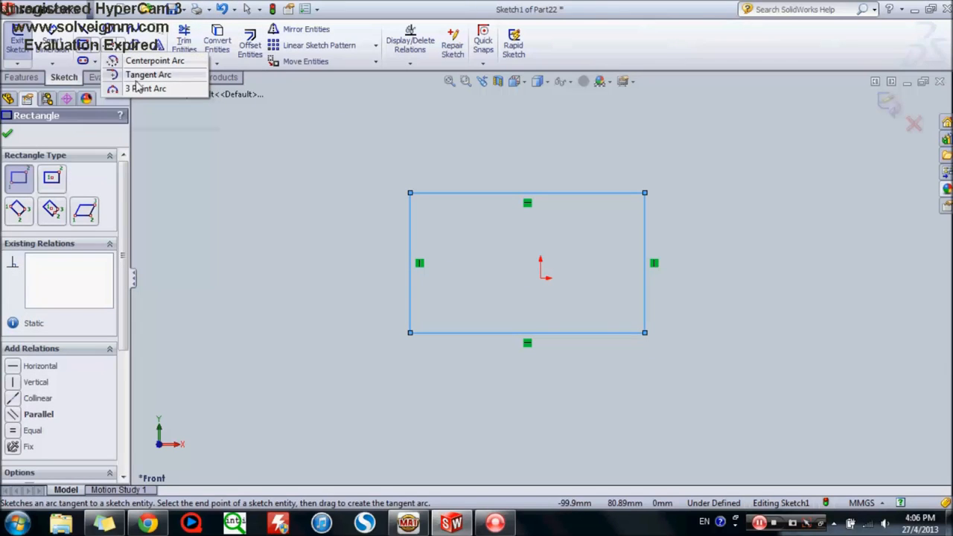
left_click(95, 61)
left_click(96, 46)
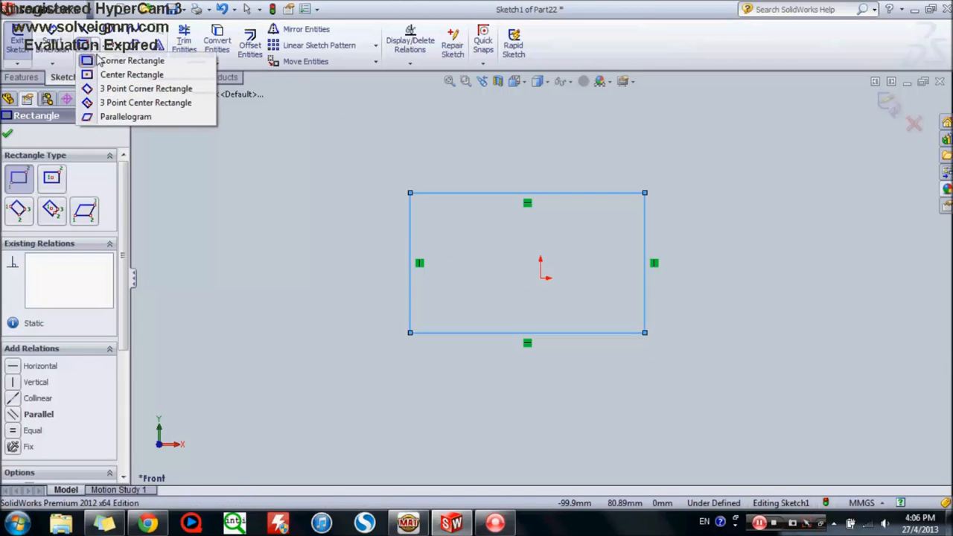
left_click(117, 77)
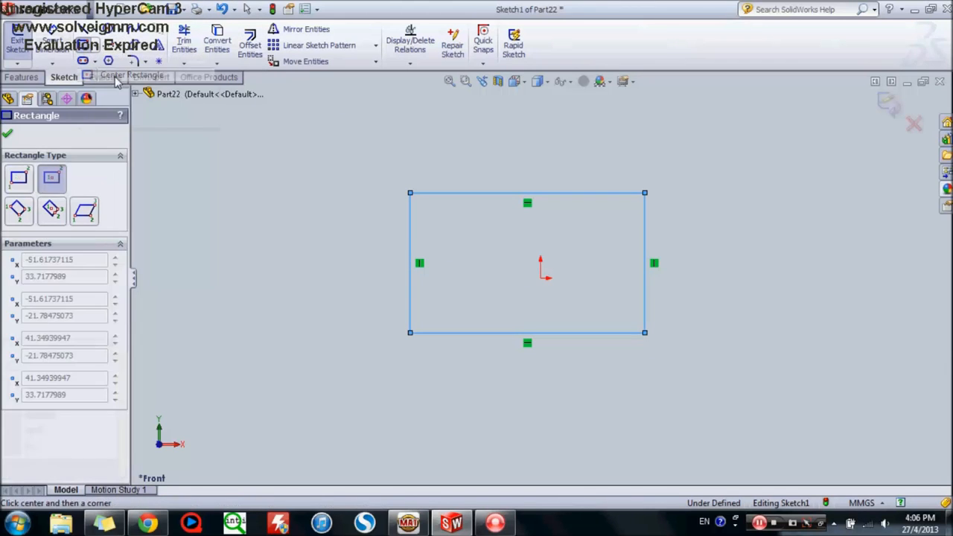
left_click(307, 210)
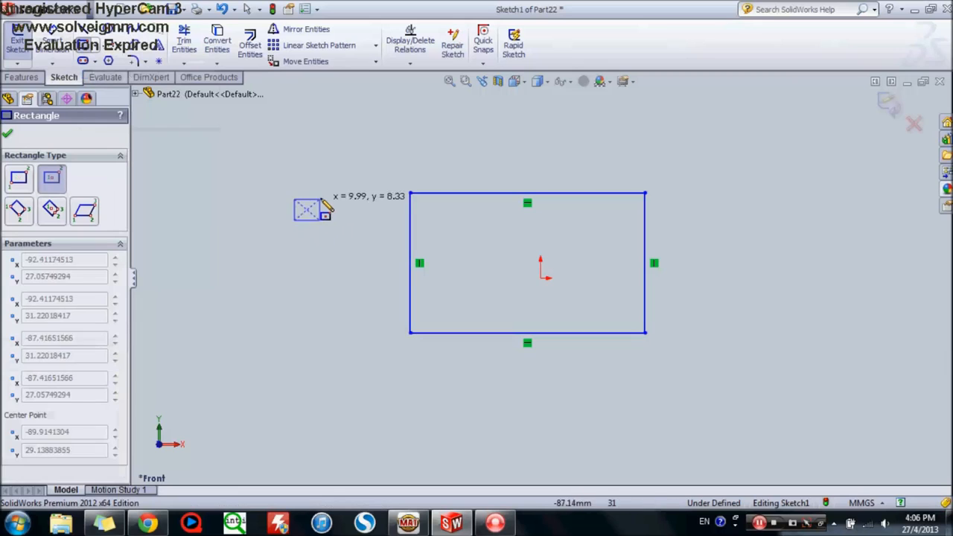
left_click(380, 154)
left_click(223, 9)
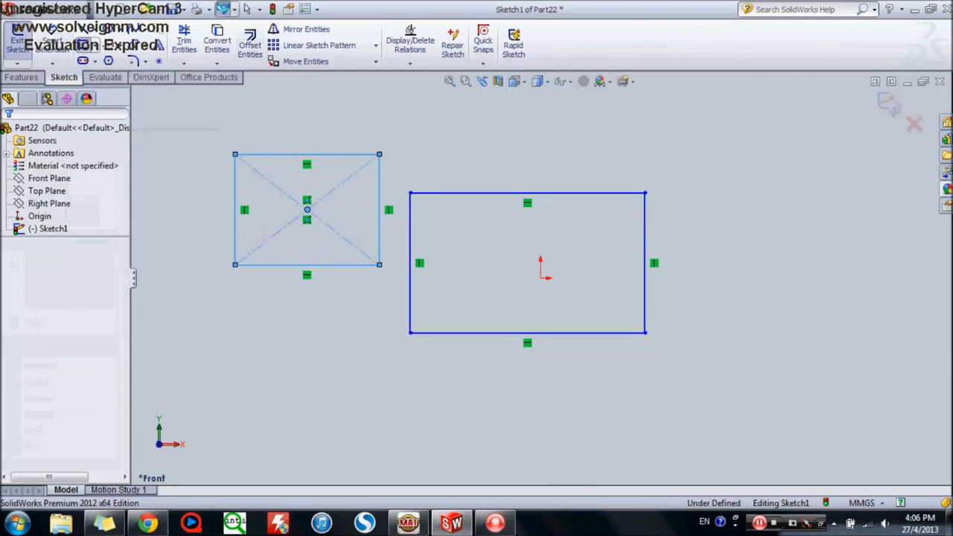
left_click(224, 9)
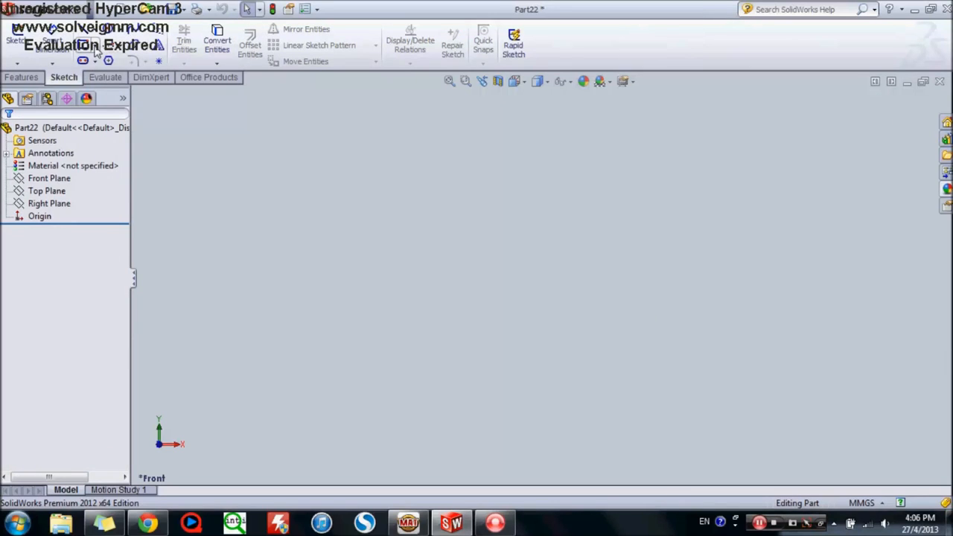
Step: Try a parallelogram with a horizontal base about 52 mm long on the Front Plane, and undo it along with its sketch
left_click(95, 49)
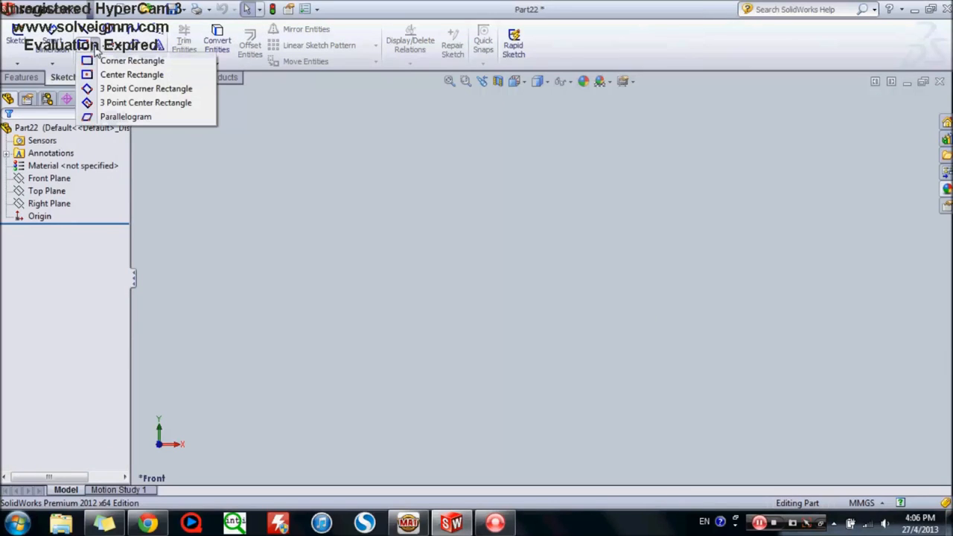
left_click(136, 118)
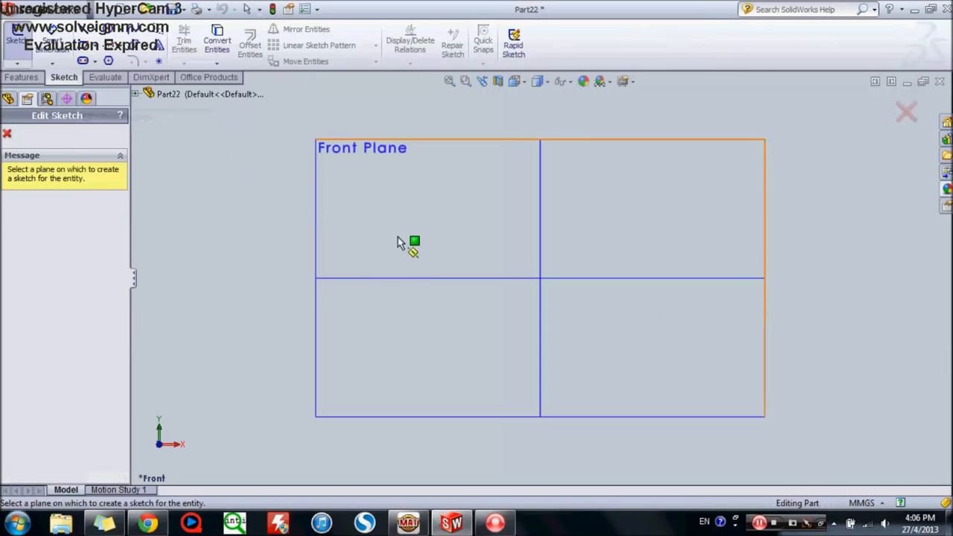
left_click(424, 223)
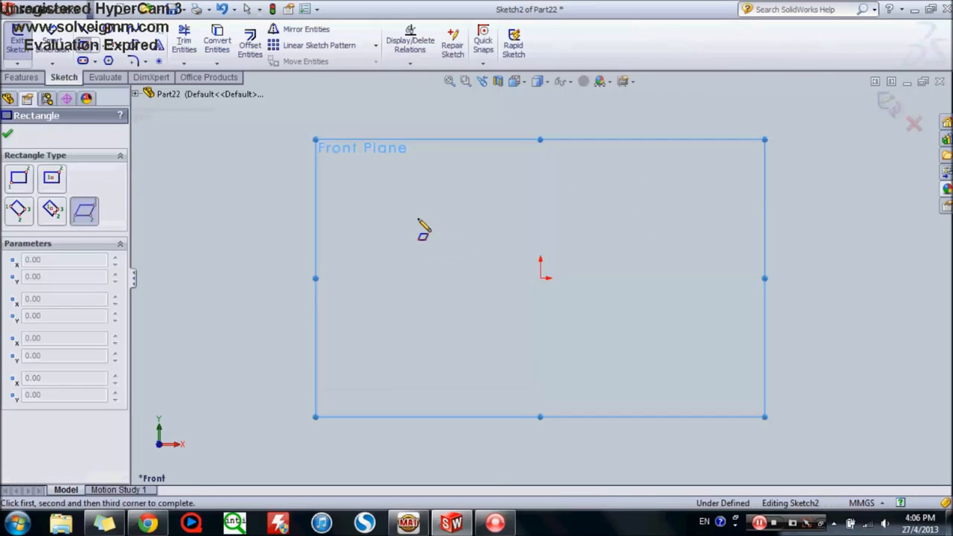
left_click(404, 322)
left_click(535, 322)
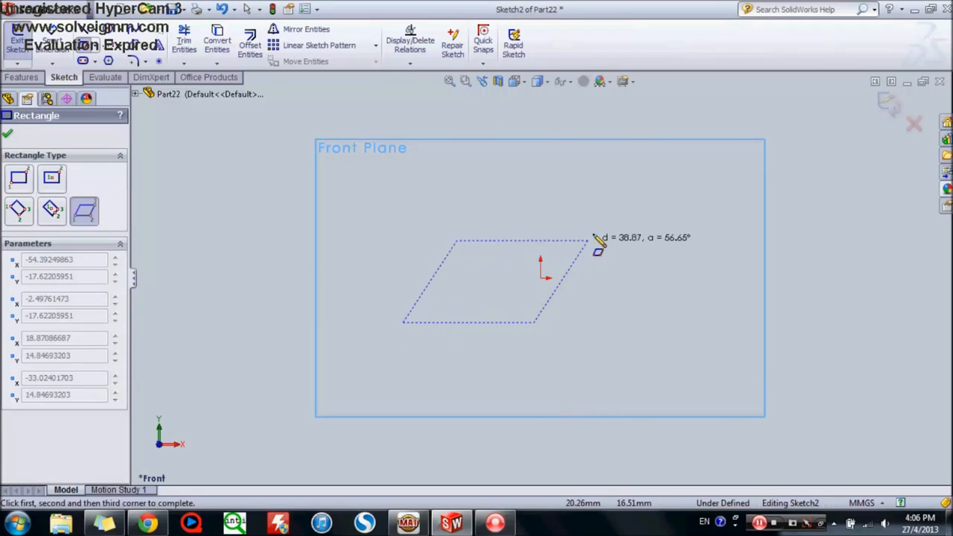
left_click(609, 210)
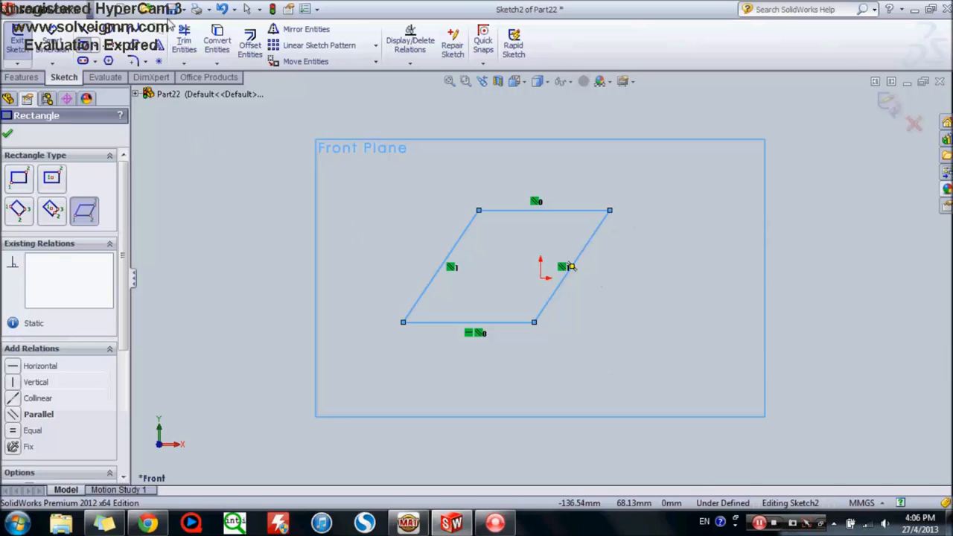
left_click(221, 9)
left_click(221, 9)
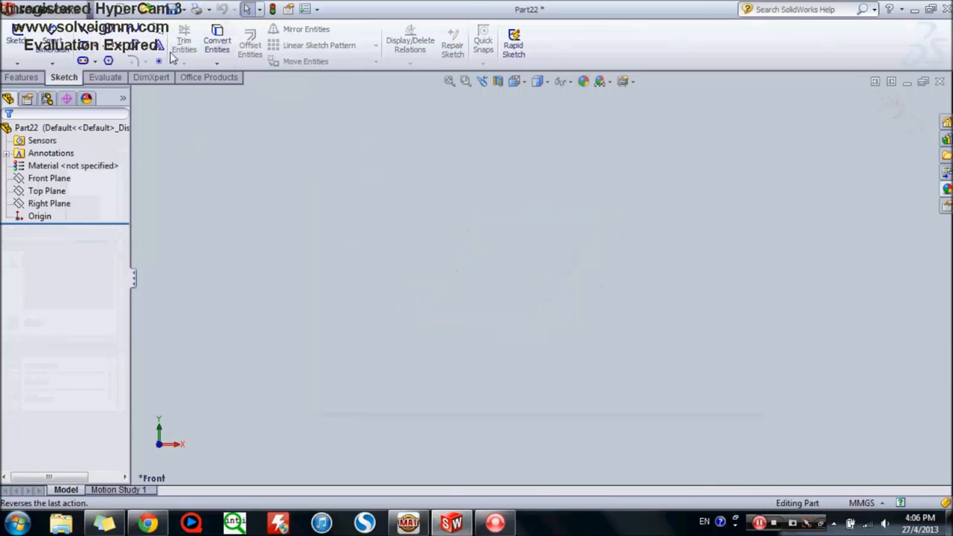
Step: Try a horizontal straight slot about 89 mm between centers and 34 mm wide on the Front Plane, and undo it along with its sketch
left_click(95, 63)
left_click(94, 63)
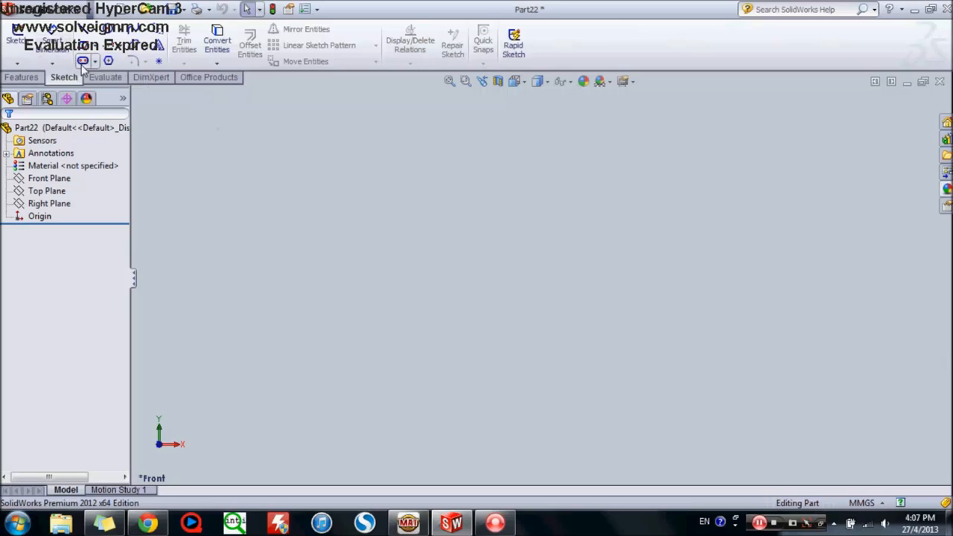
left_click(95, 65)
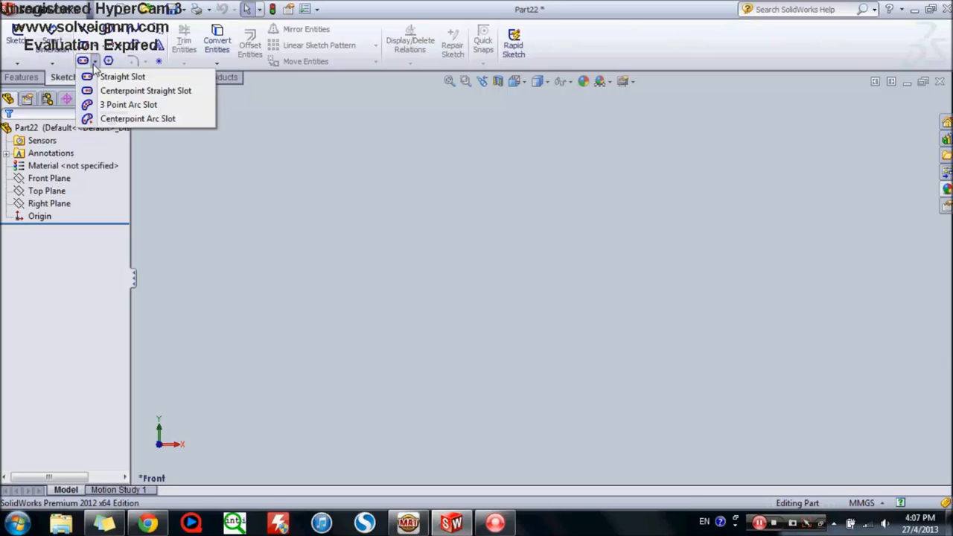
left_click(132, 83)
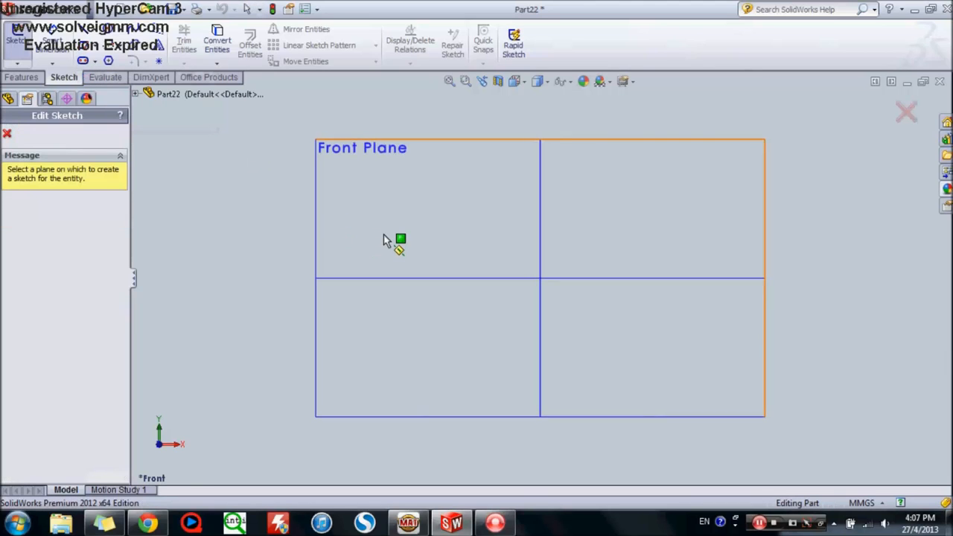
left_click(429, 270)
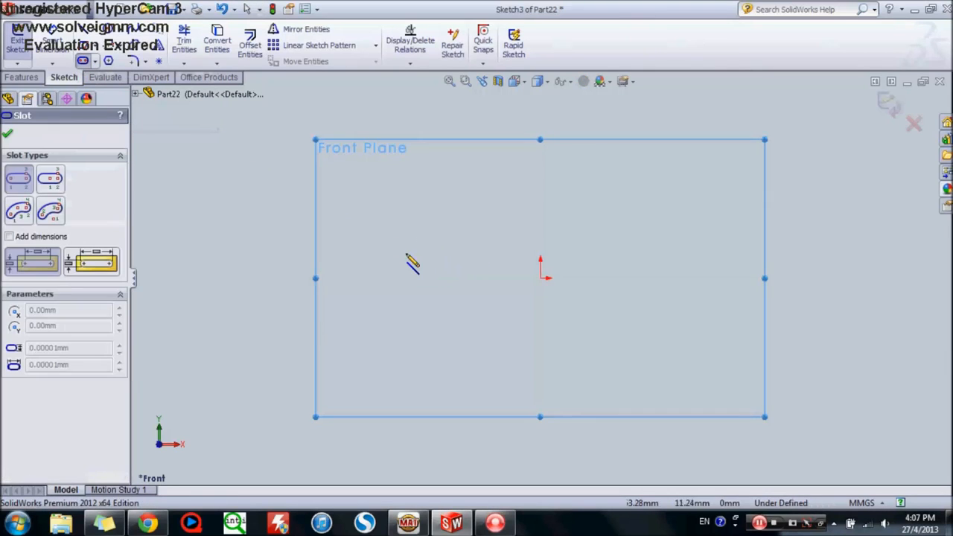
left_click(410, 254)
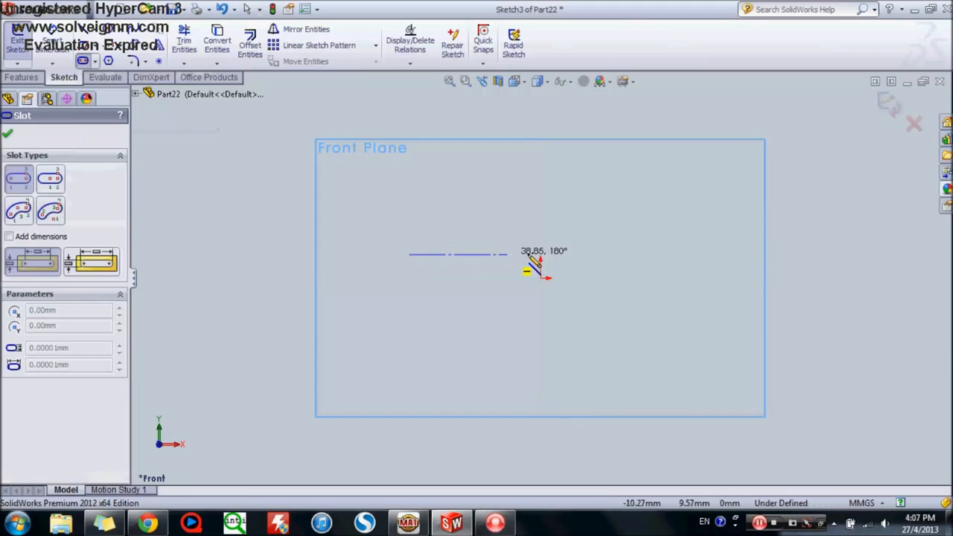
left_click(634, 255)
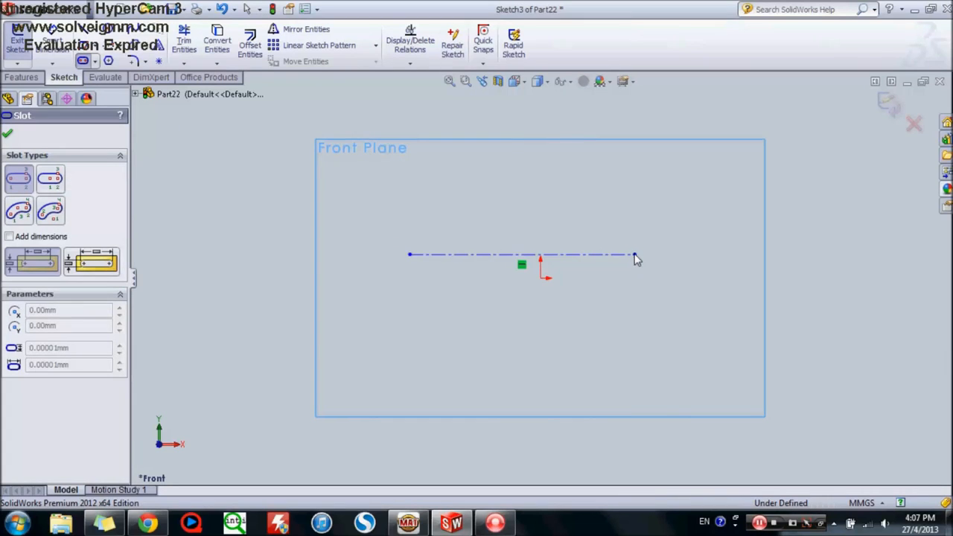
left_click(641, 269)
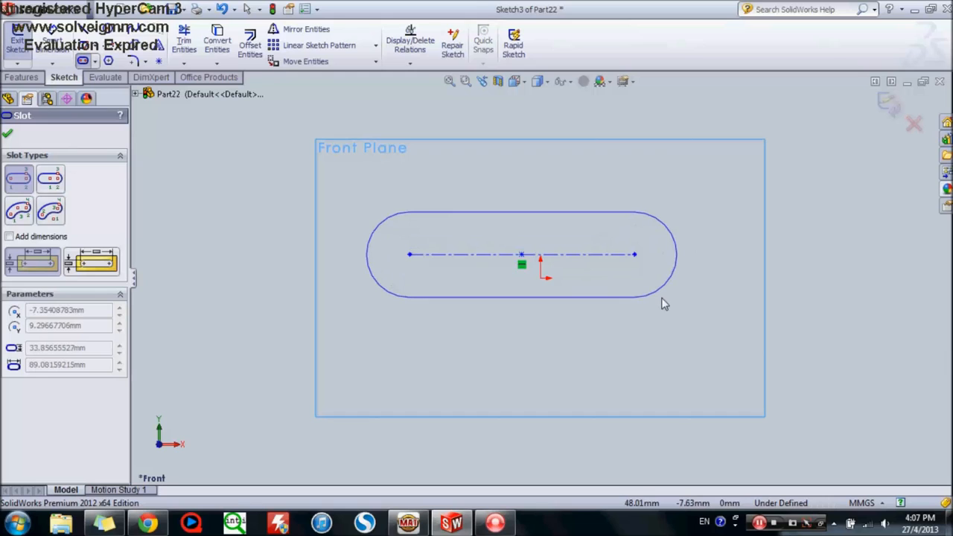
left_click(663, 300)
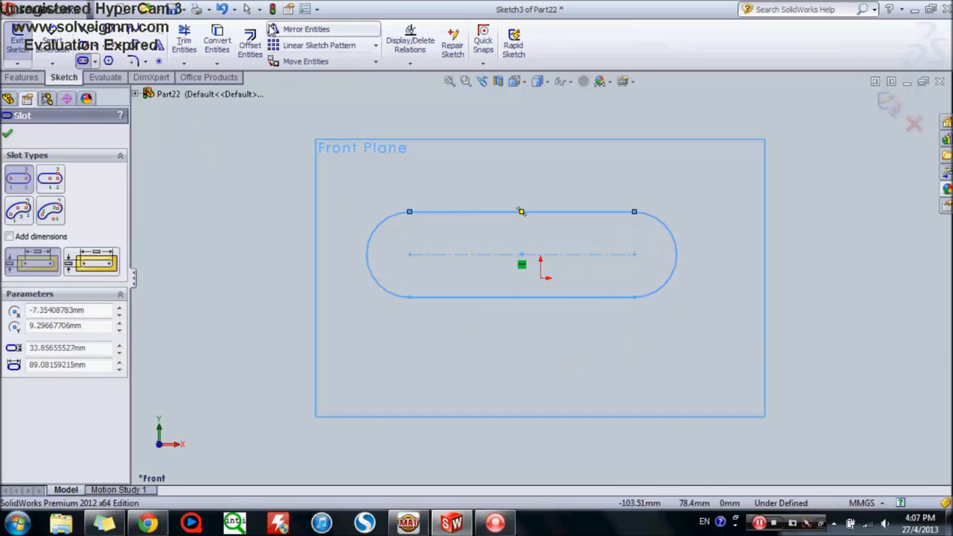
left_click(223, 10)
left_click(223, 10)
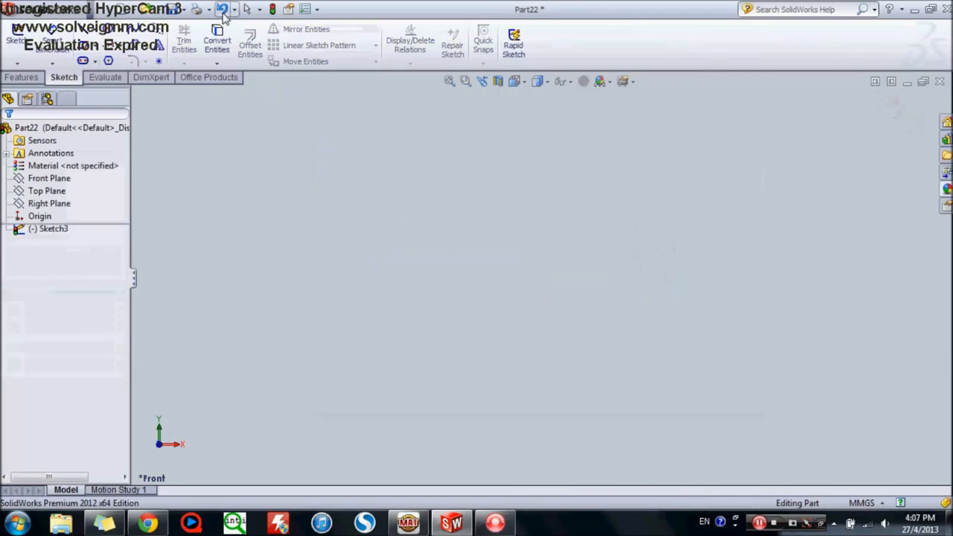
Step: Try a horizontal centerpoint straight slot about 96 mm between centers and 36 mm wide at the Top Plane origin, and undo it along with its sketch
left_click(95, 62)
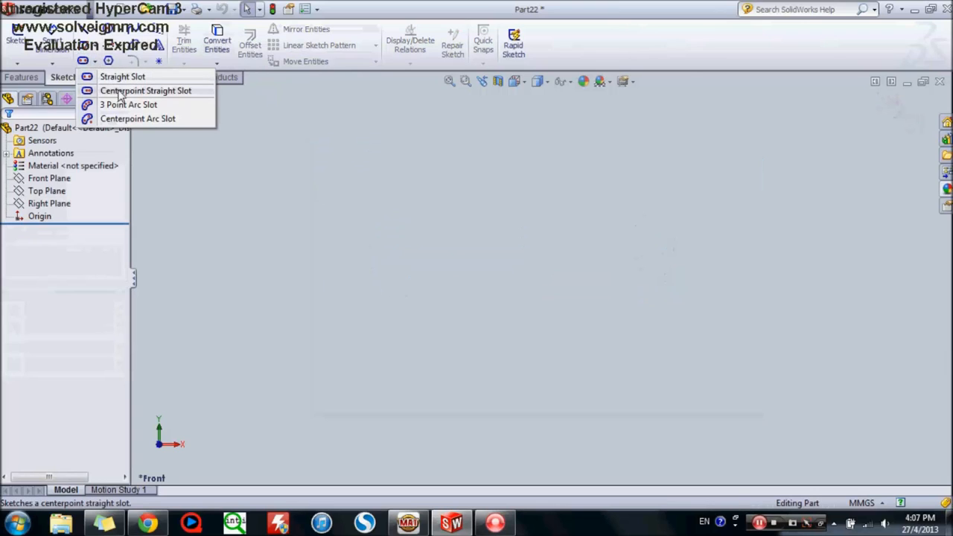
left_click(126, 93)
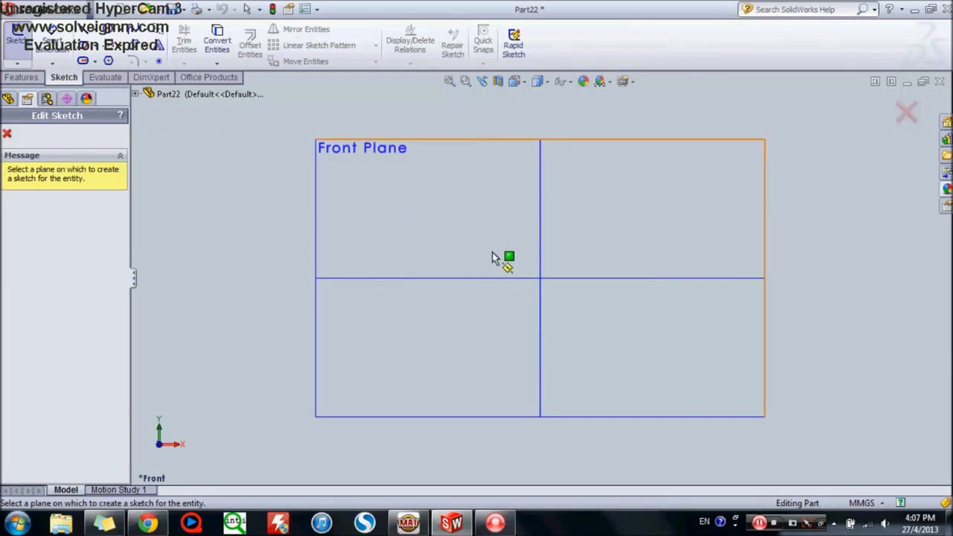
left_click(541, 278)
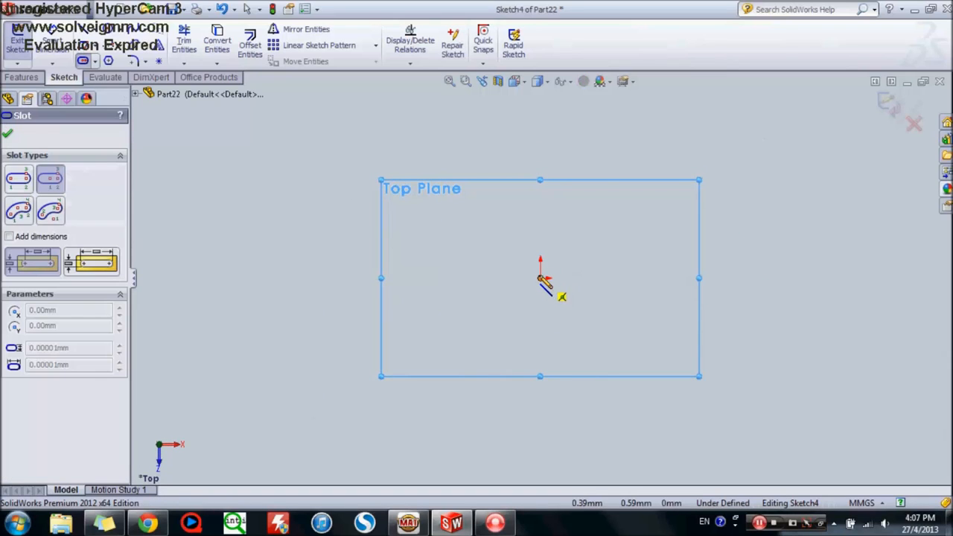
left_click(541, 278)
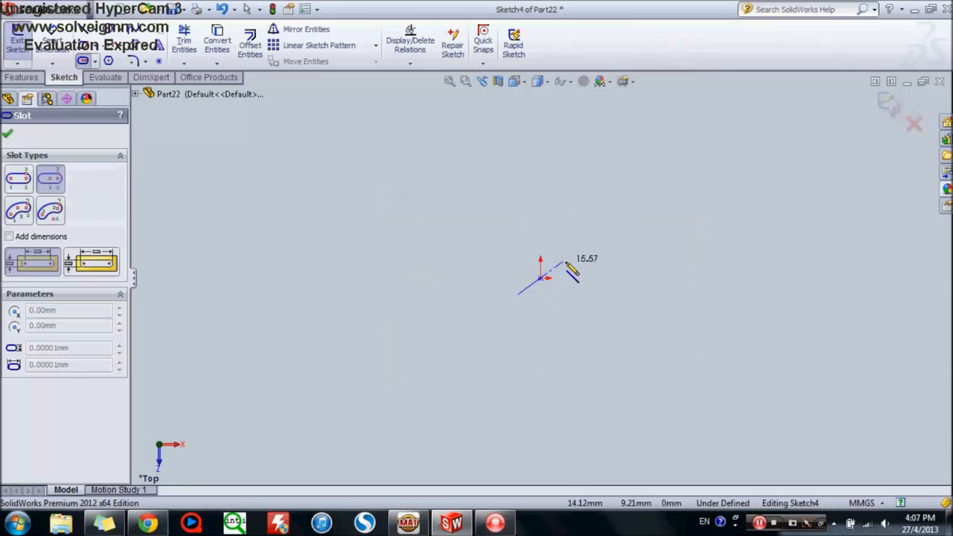
left_click(628, 279)
left_click(638, 312)
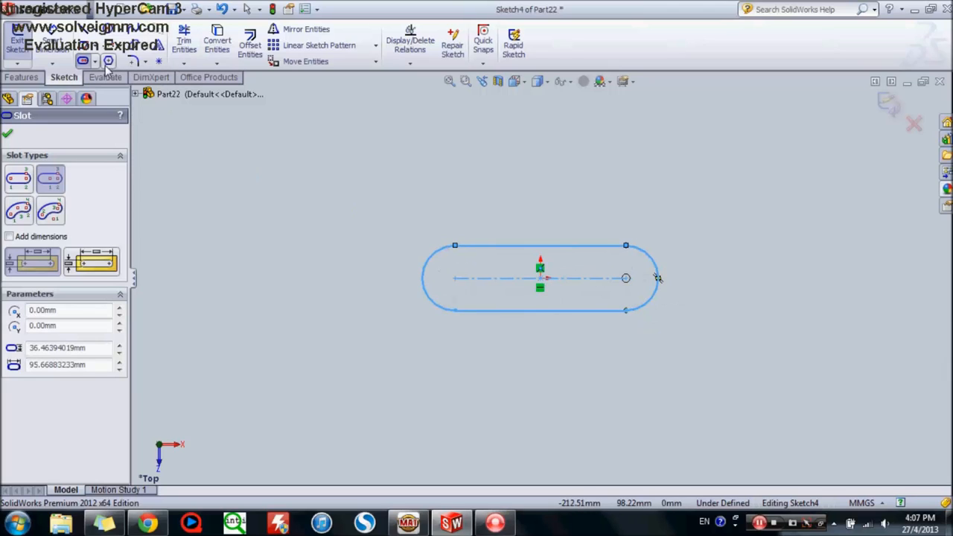
left_click(234, 9)
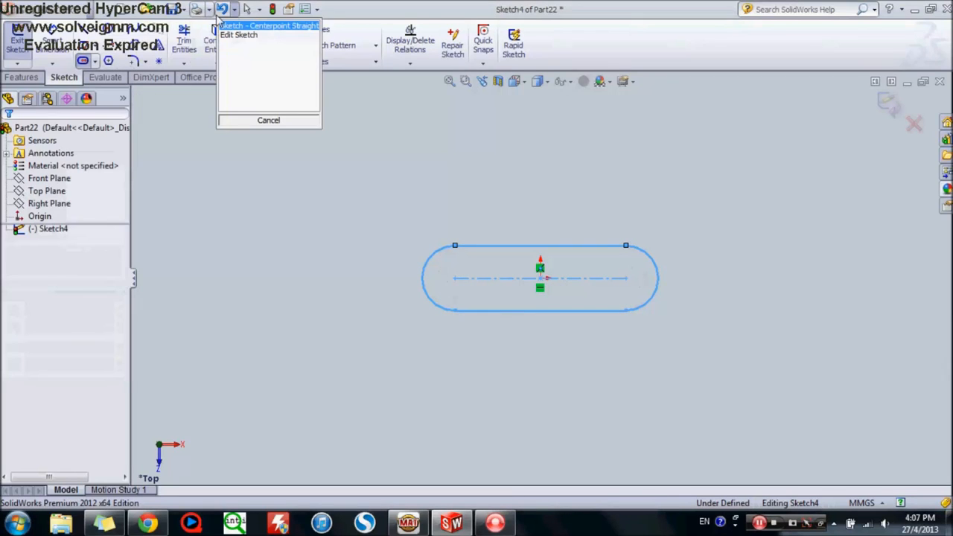
left_click(222, 14)
left_click(222, 13)
left_click(231, 152)
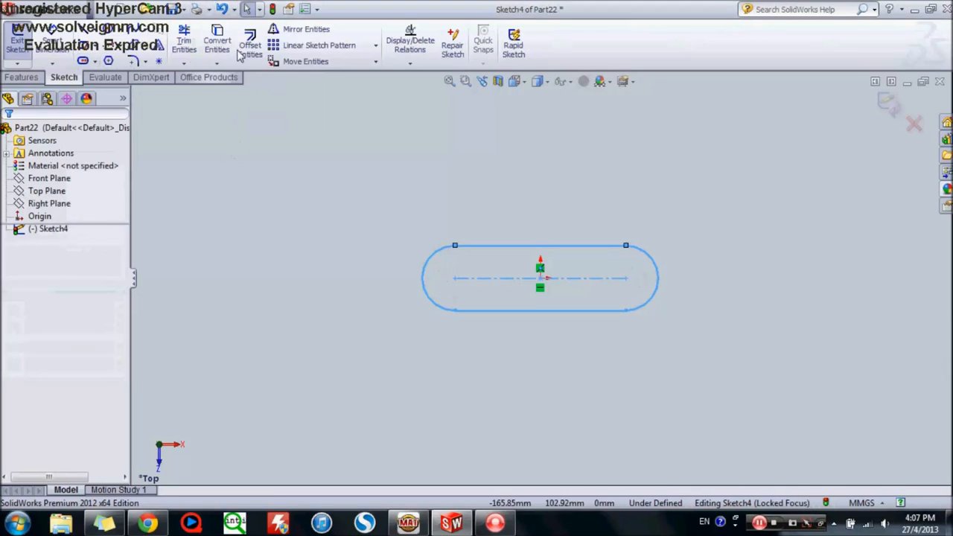
left_click(221, 9)
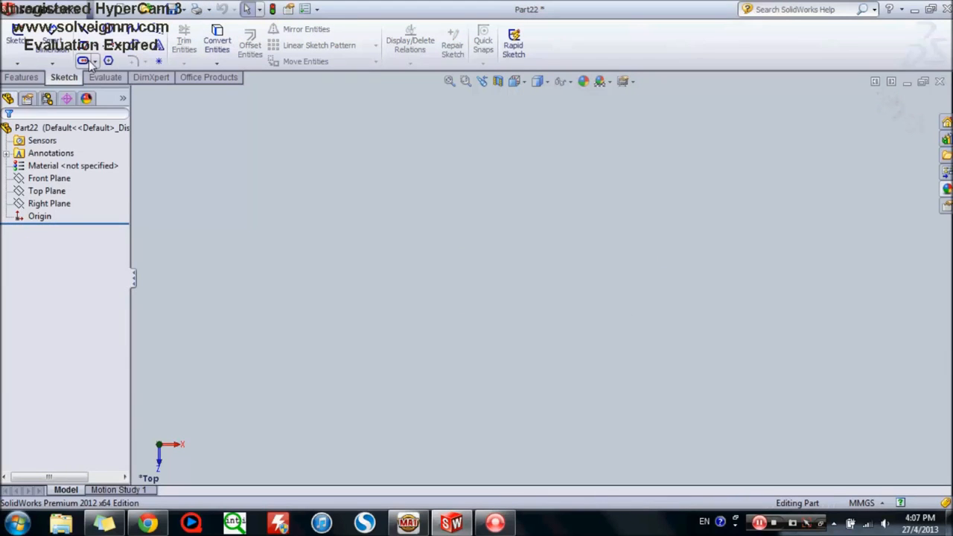
Step: Try a 3 point arc slot on the Top Plane with a radius of about 26 mm, sweeping about 286° and about 23 mm wide
left_click(83, 60)
left_click(94, 61)
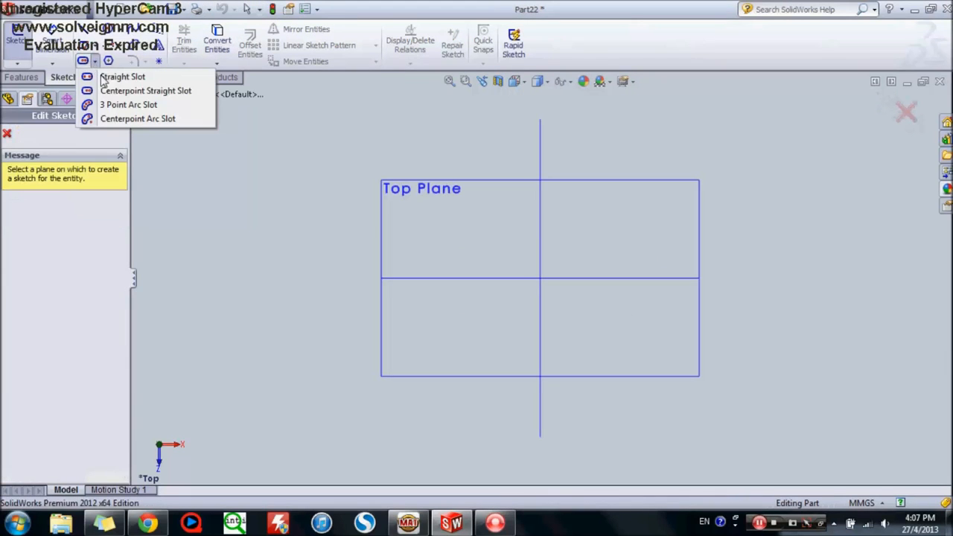
left_click(151, 107)
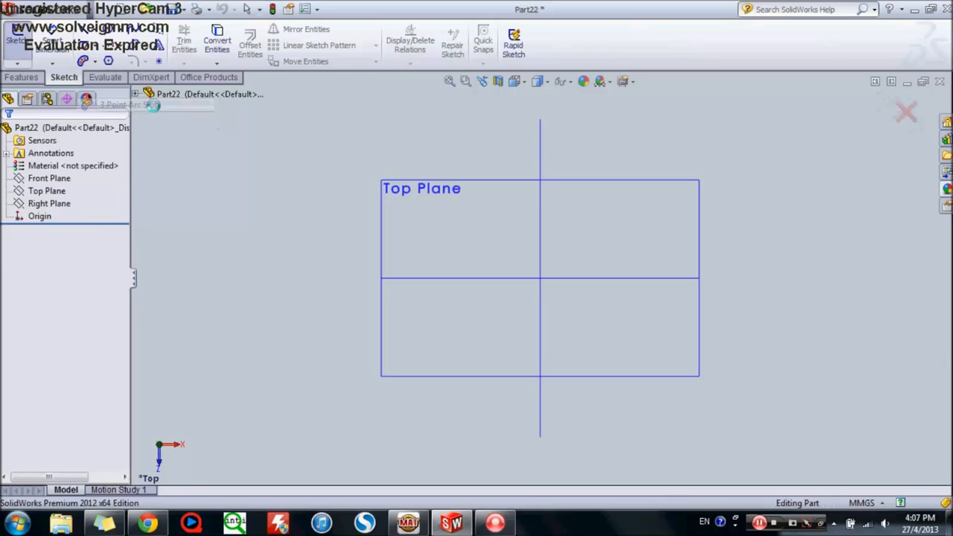
left_click(547, 232)
left_click(483, 225)
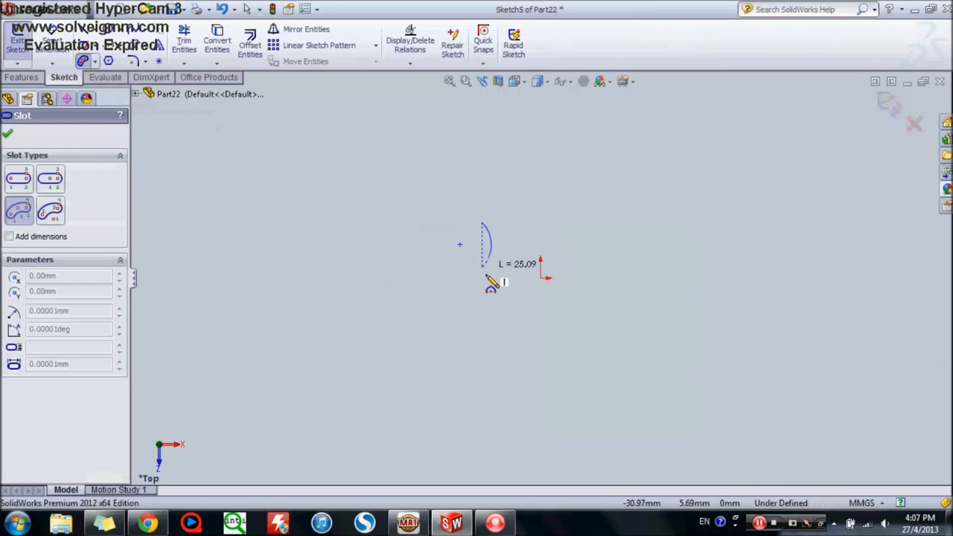
left_click(523, 264)
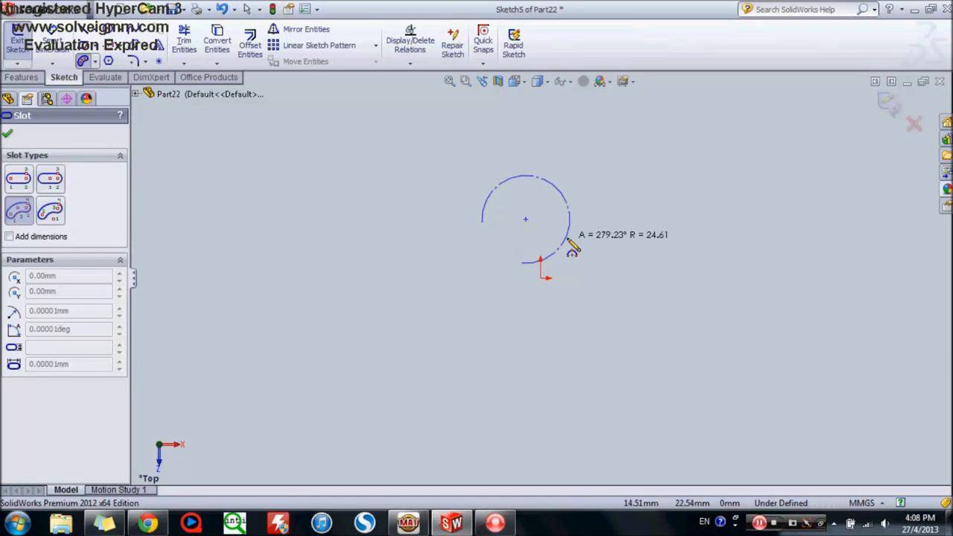
left_click(570, 239)
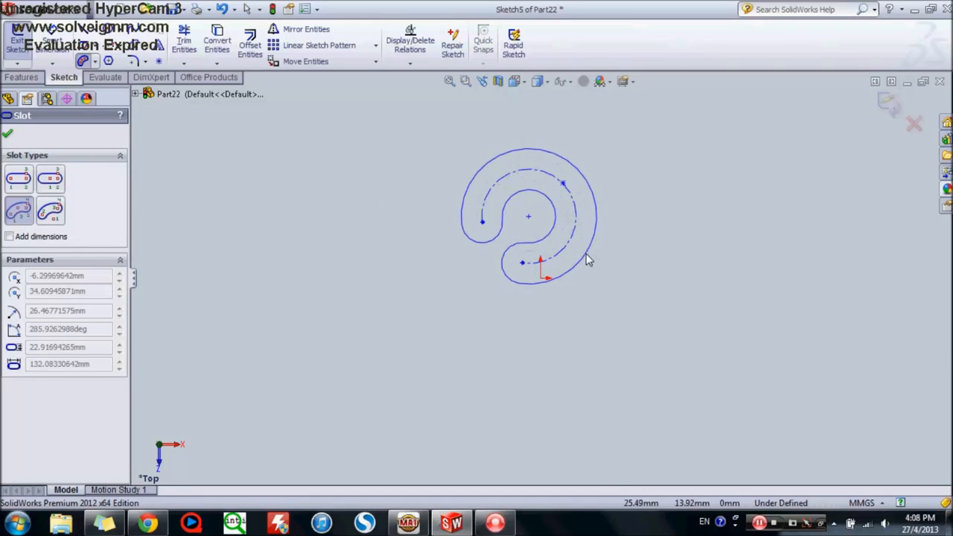
left_click(593, 261)
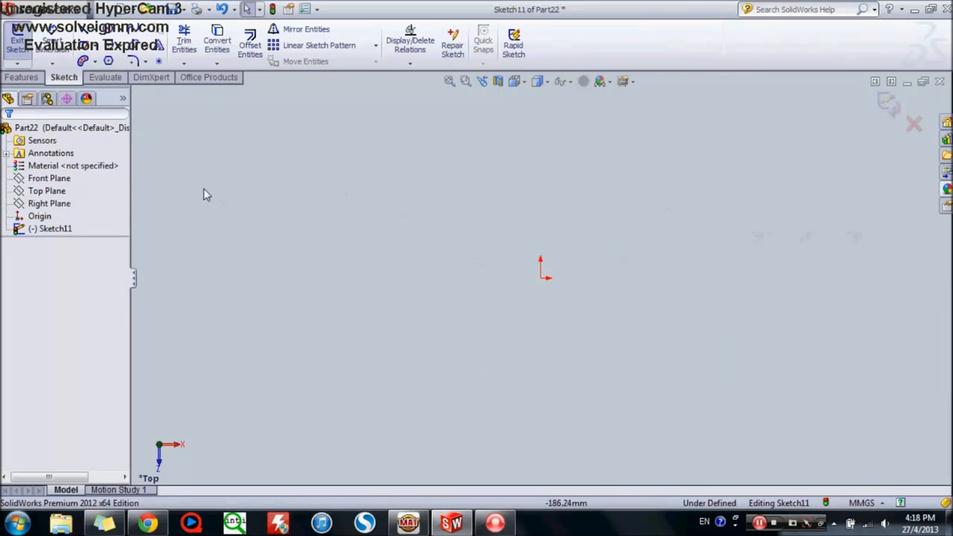
Step: Try a seven-sided polygon around an inscribed circle about 90 mm in diameter, and set its number of sides to 5
left_click(109, 61)
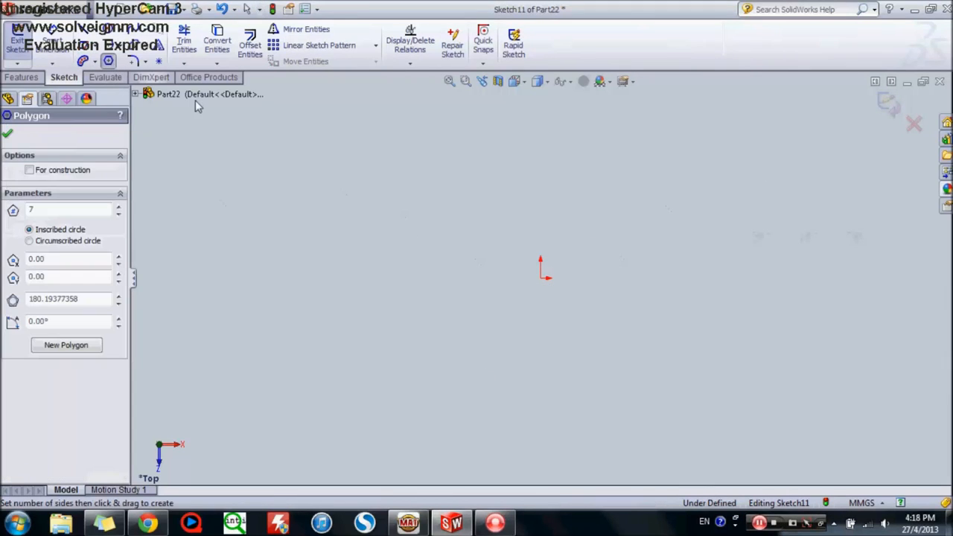
left_click_drag(477, 219, 513, 295)
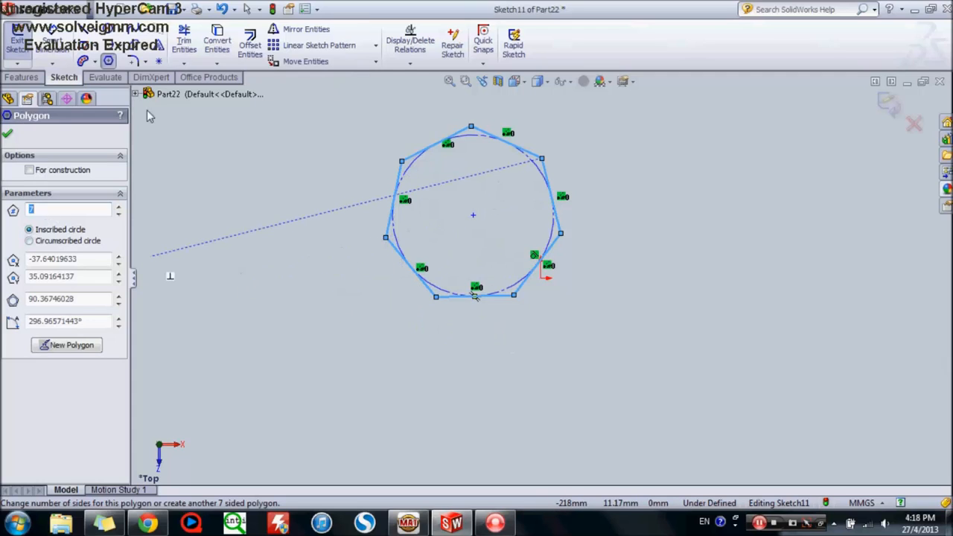
type("5")
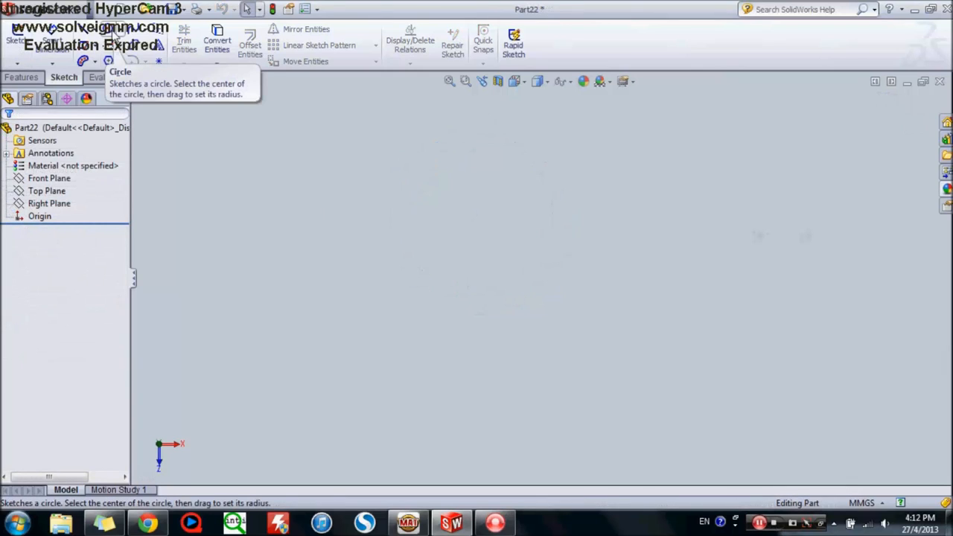
Step: Try a center circle on the Top Plane with its radius set to 45 mm, and undo it along with its sketch
left_click(108, 61)
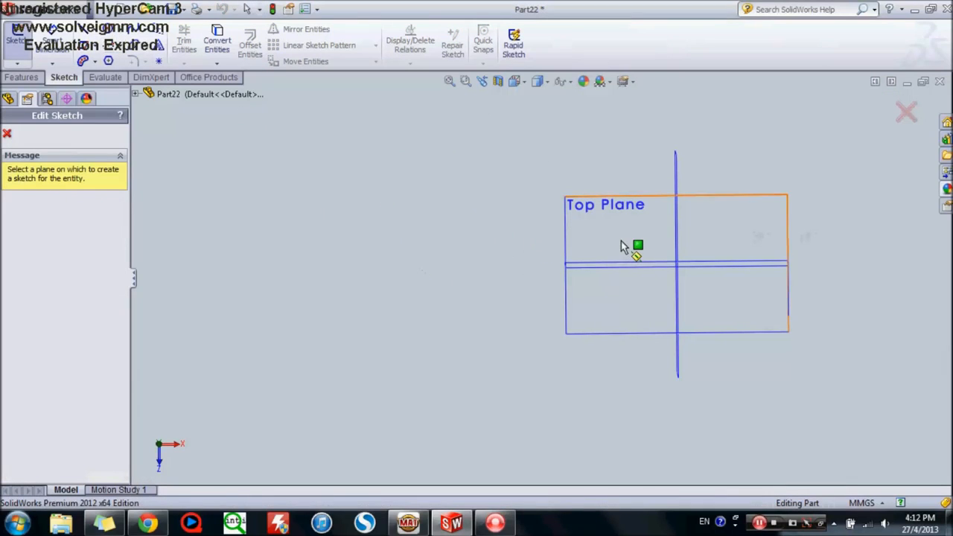
left_click(624, 247)
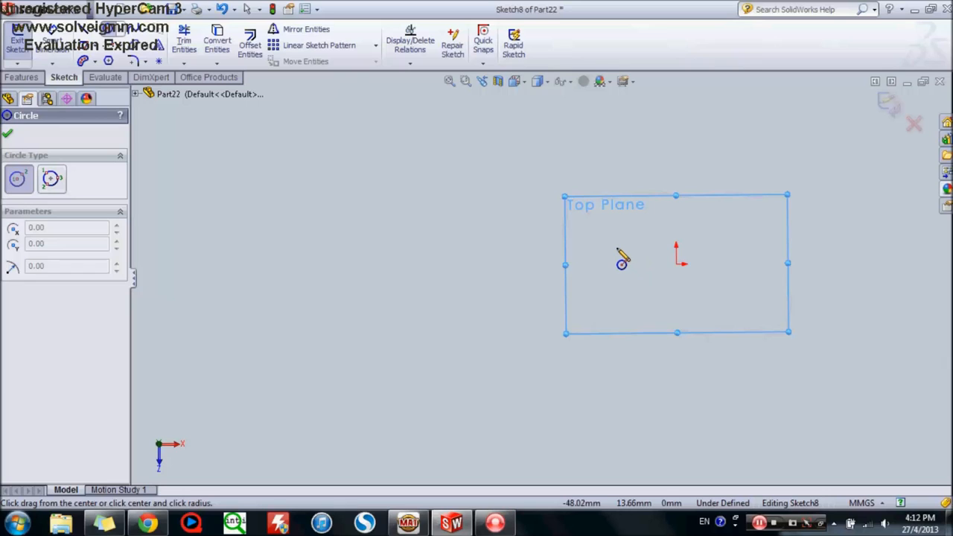
left_click(616, 247)
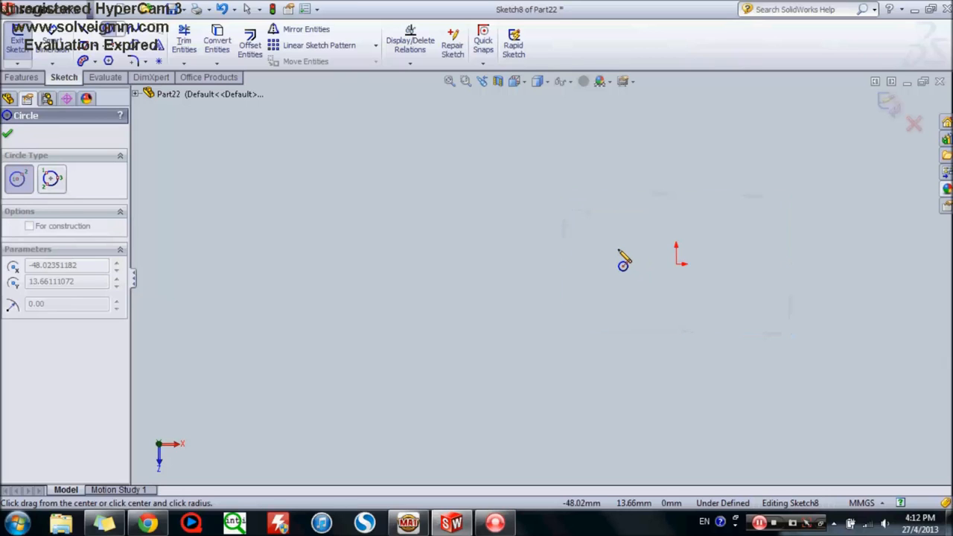
left_click(654, 272)
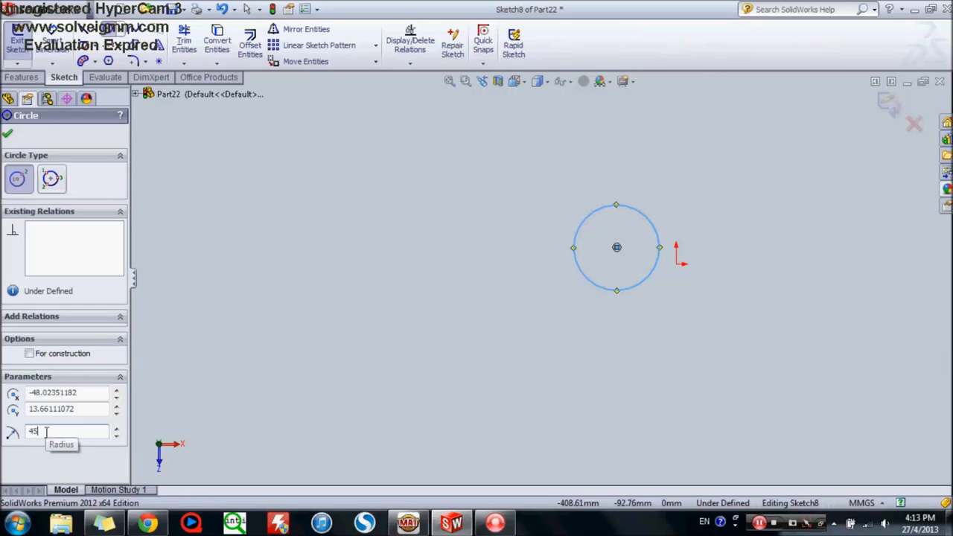
key("Return")
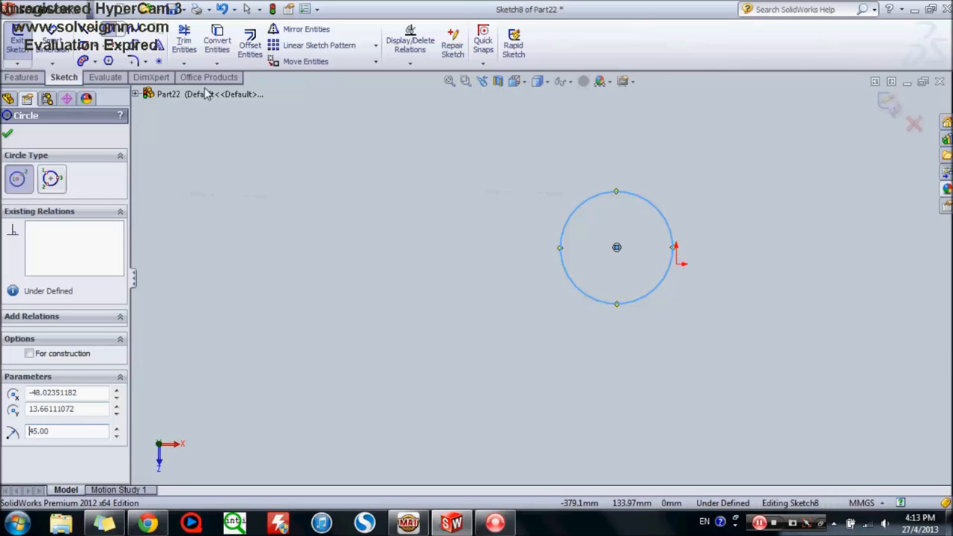
left_click(223, 13)
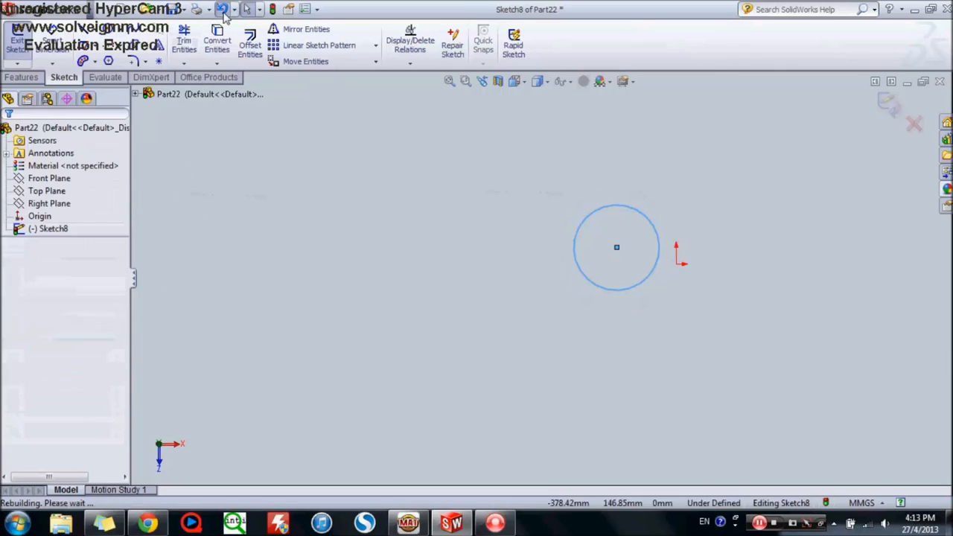
left_click(224, 13)
left_click(223, 14)
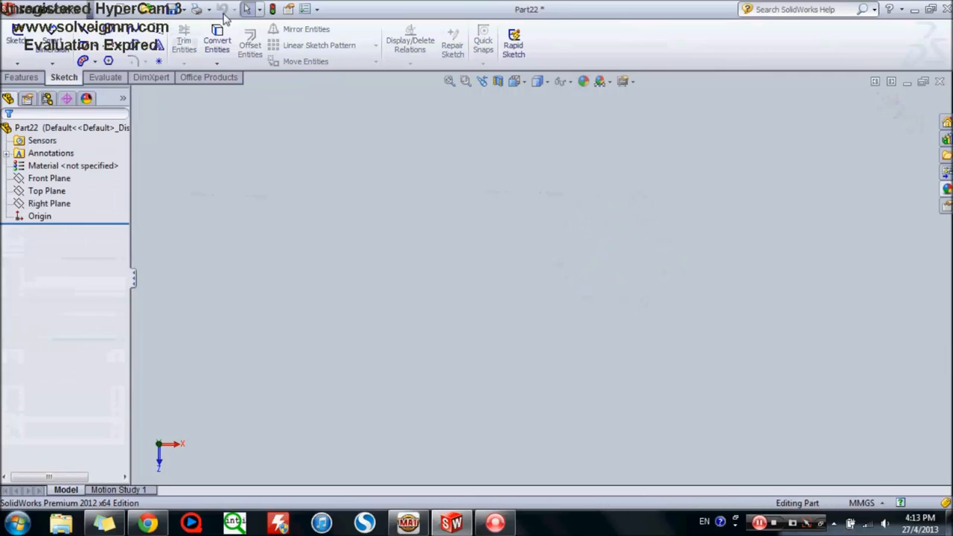
Step: Sketch a centerpoint arc of about 135° to the left of the origin on the Top Plane, and set its radius to 45 mm
left_click(124, 49)
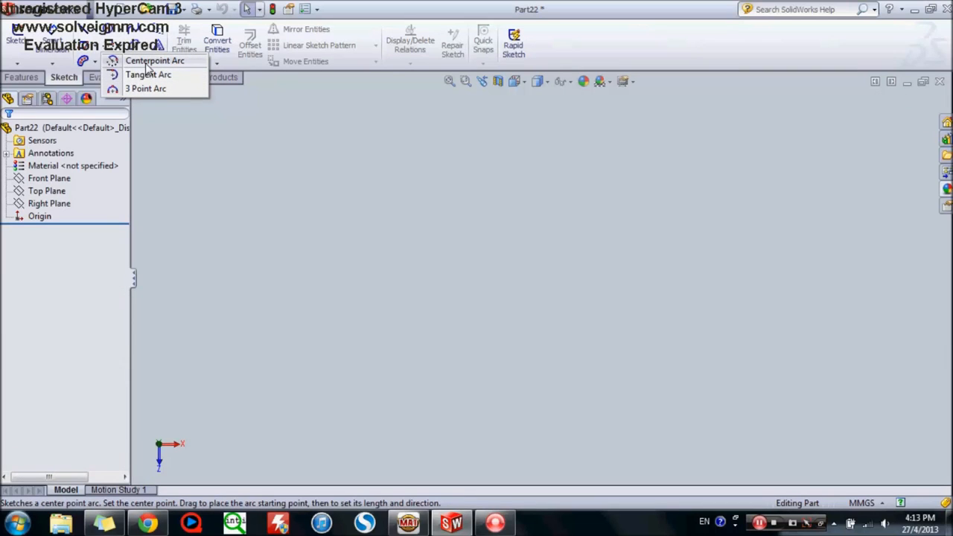
left_click(149, 62)
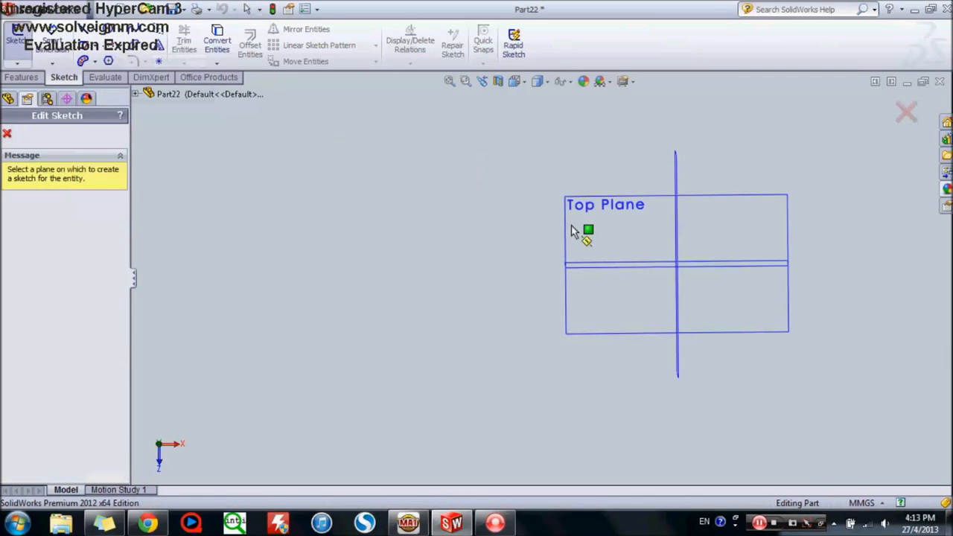
left_click(603, 236)
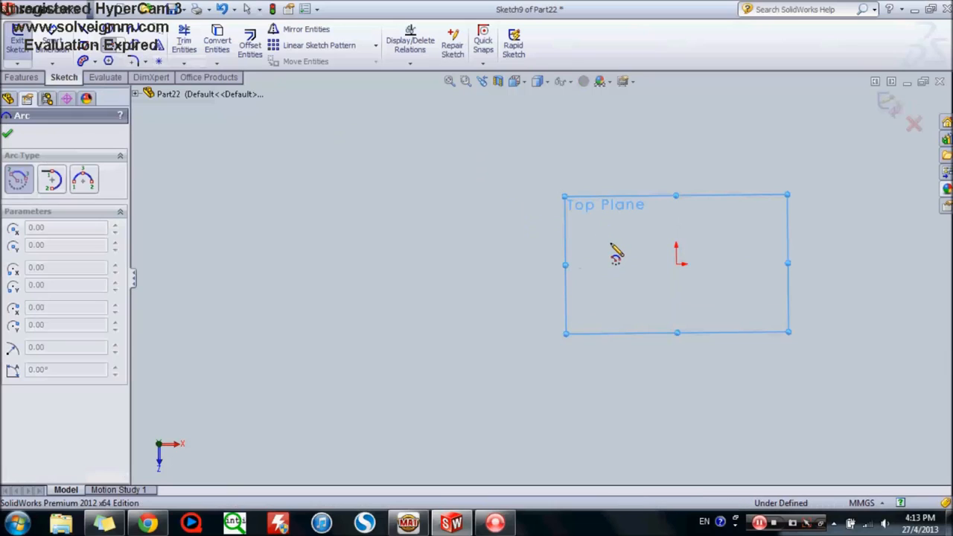
left_click(610, 239)
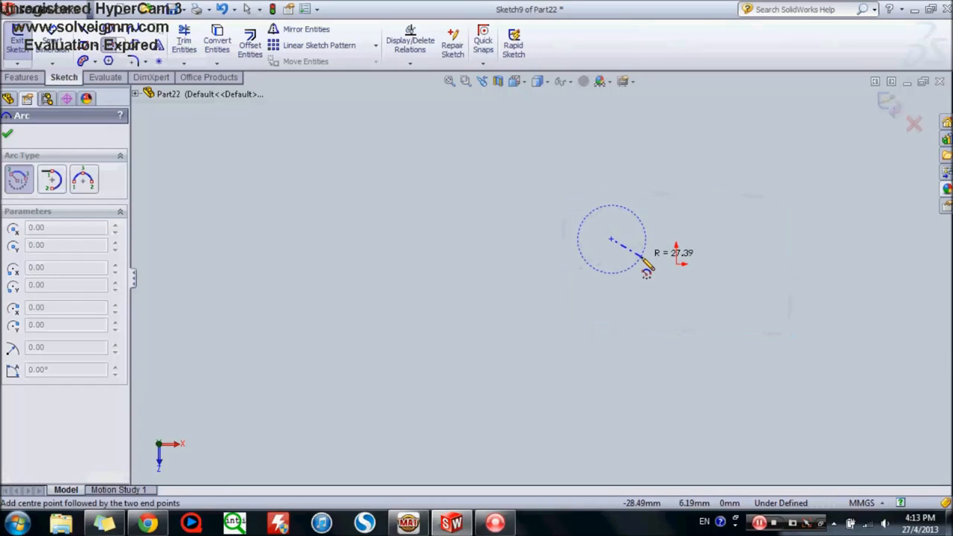
left_click(643, 259)
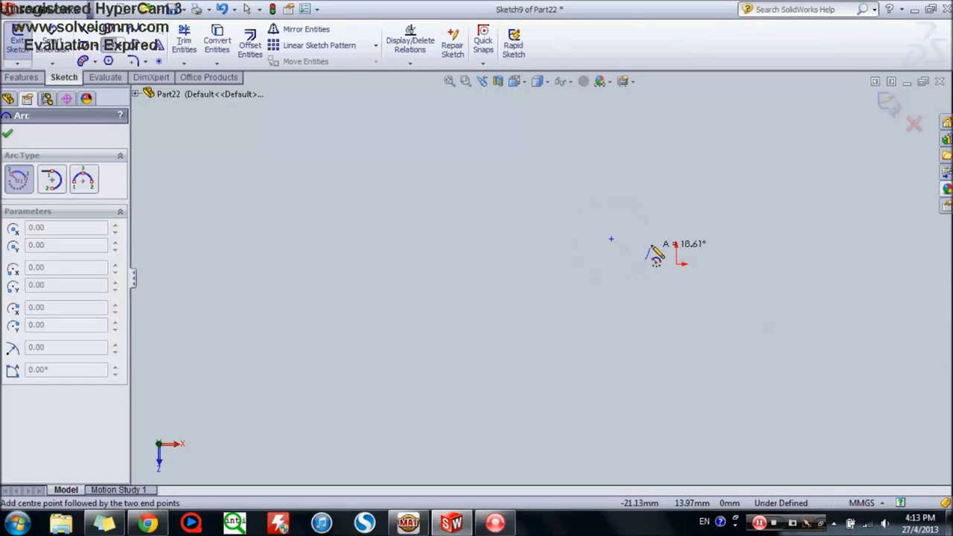
left_click(602, 200)
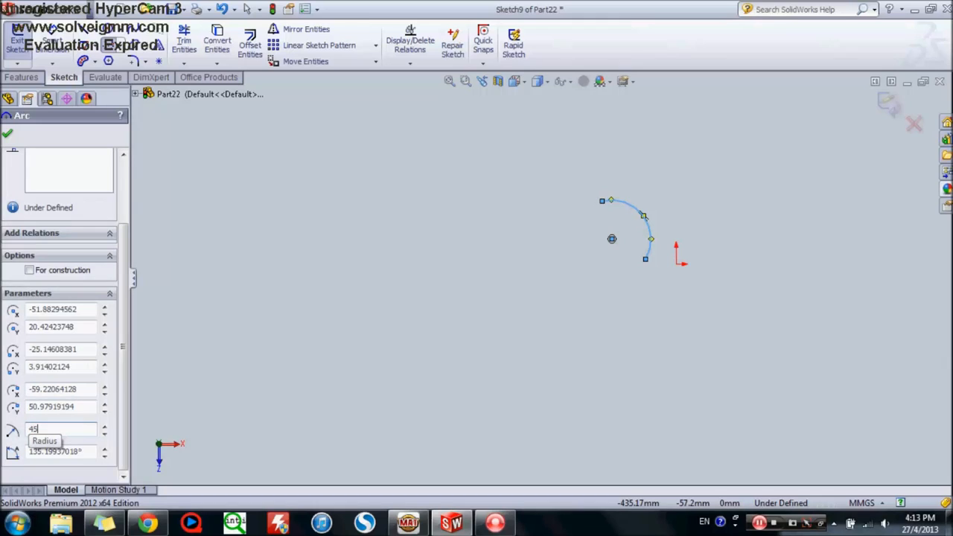
key("Return")
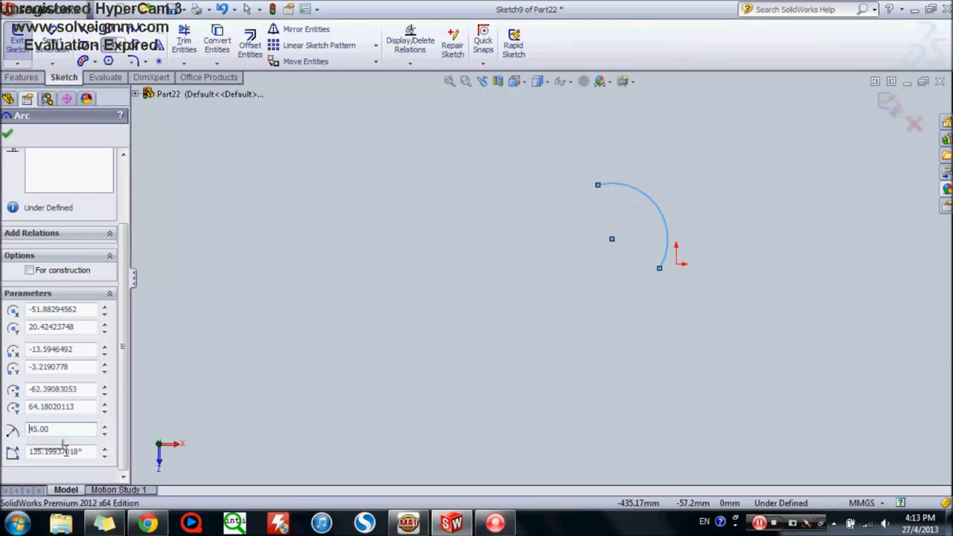
Step: Set the angle of the centerpoint arc to 33°
left_click_drag(88, 453, 35, 454)
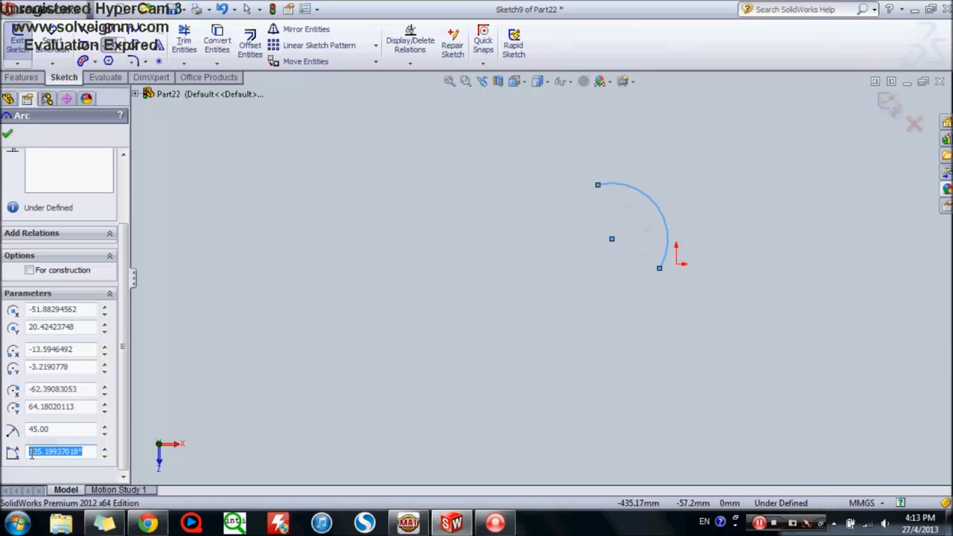
type("33")
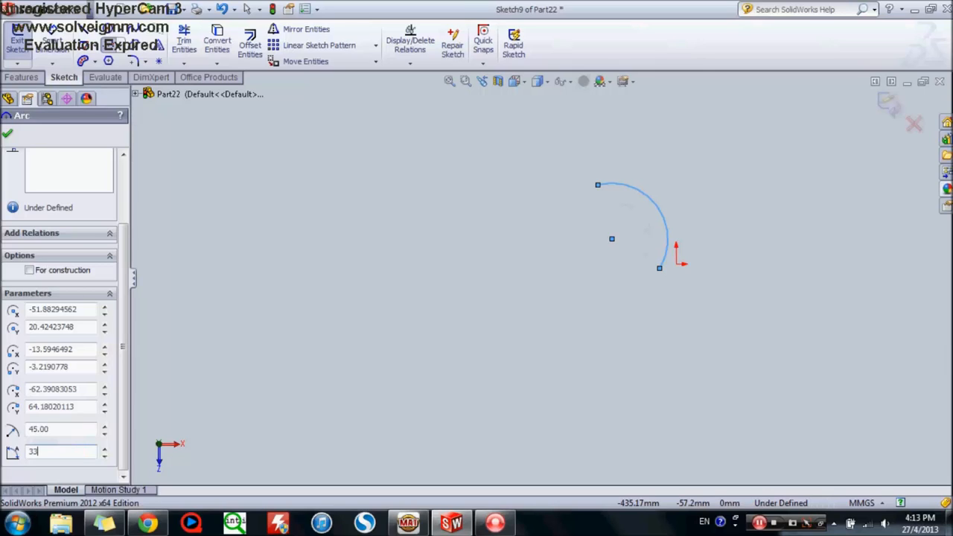
key("Return")
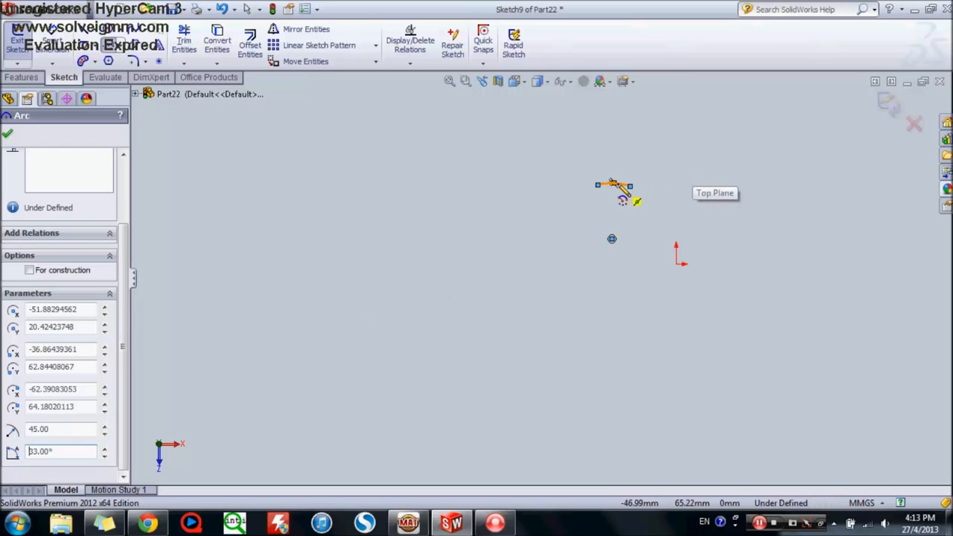
Step: Sketch a line sloping down toward the origin side, to the left of the existing arc
left_click(131, 60)
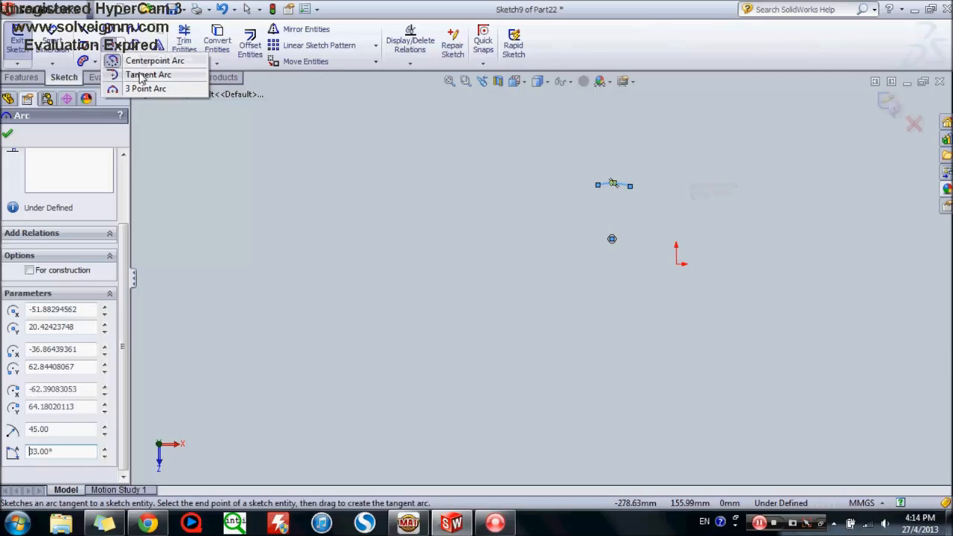
left_click(125, 74)
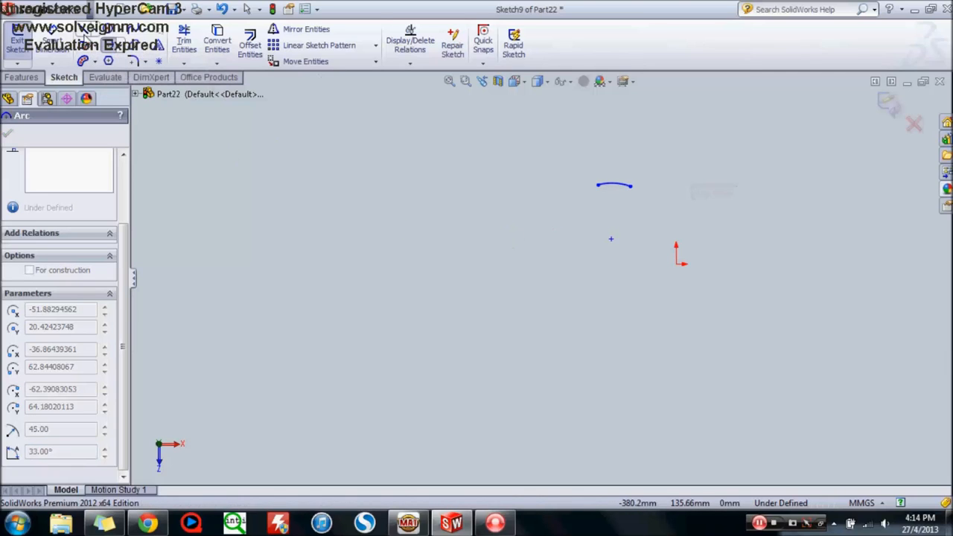
key("l")
left_click(426, 186)
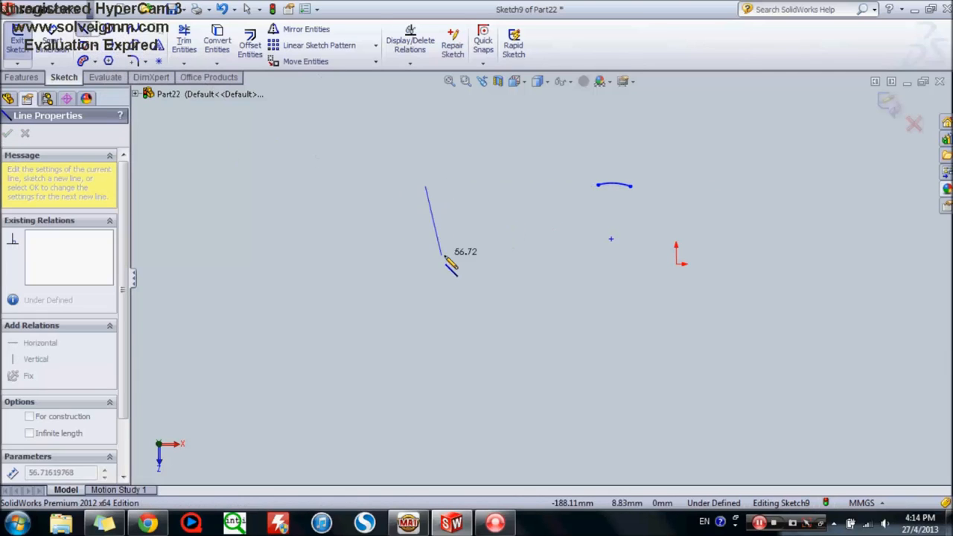
left_click(522, 354)
key("Escape")
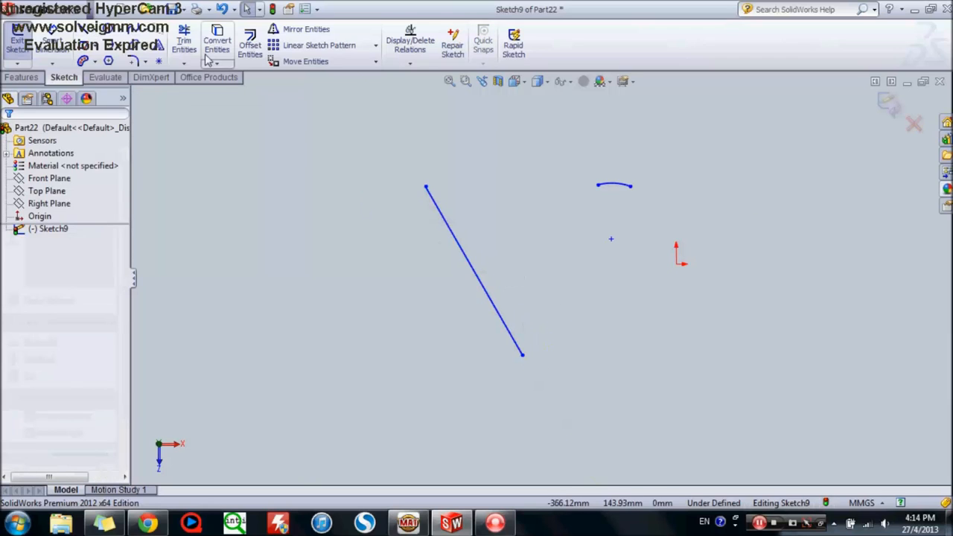
Step: Sketch a tangent arc from the slanted line's upper endpoint, bulging to the line's right side
left_click(114, 45)
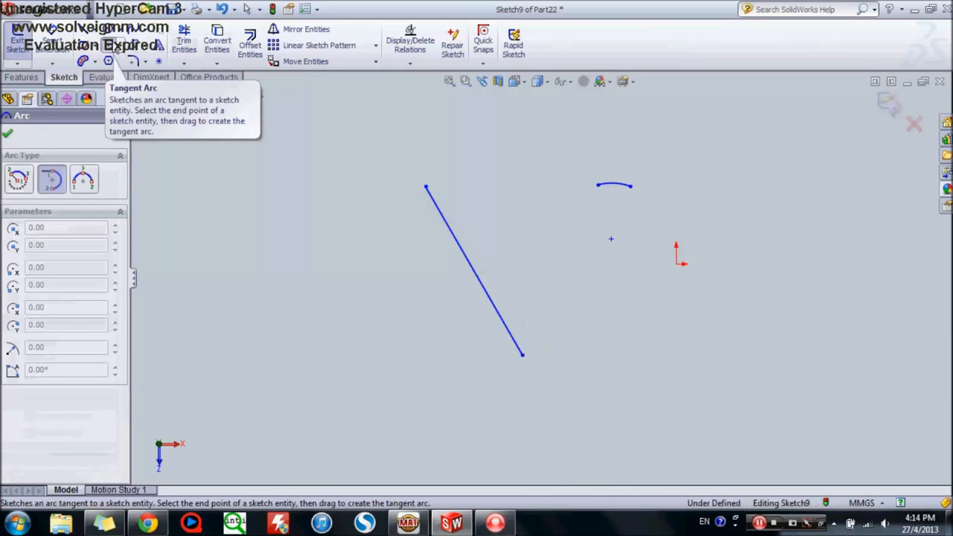
left_click(425, 187)
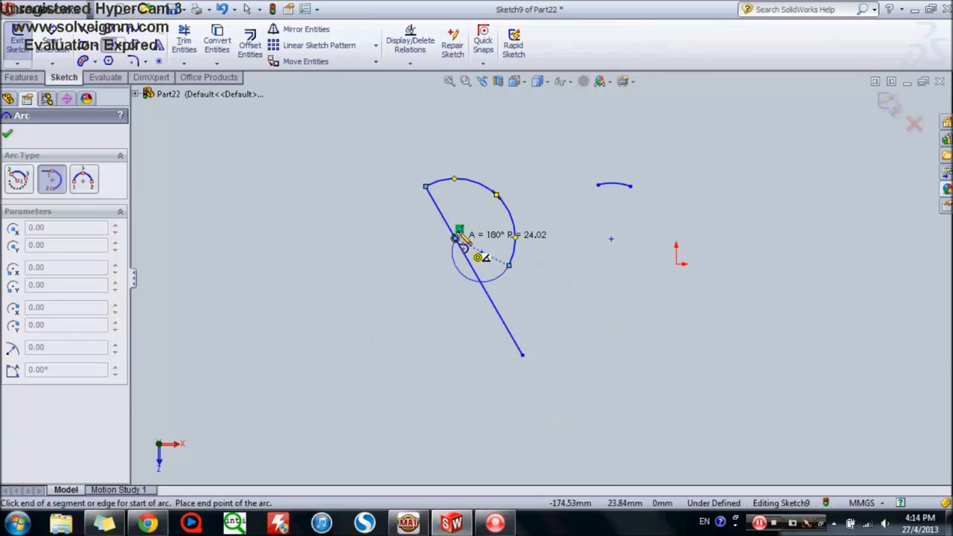
key("Escape")
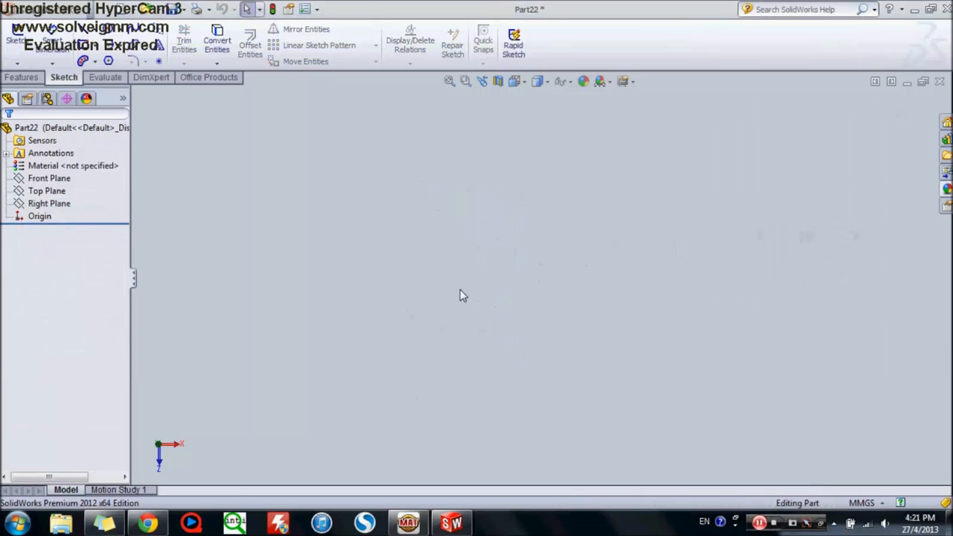
Step: Sketch a four-point spline on the Top Plane and a connected three-point spline from its left endpoint
left_click(137, 33)
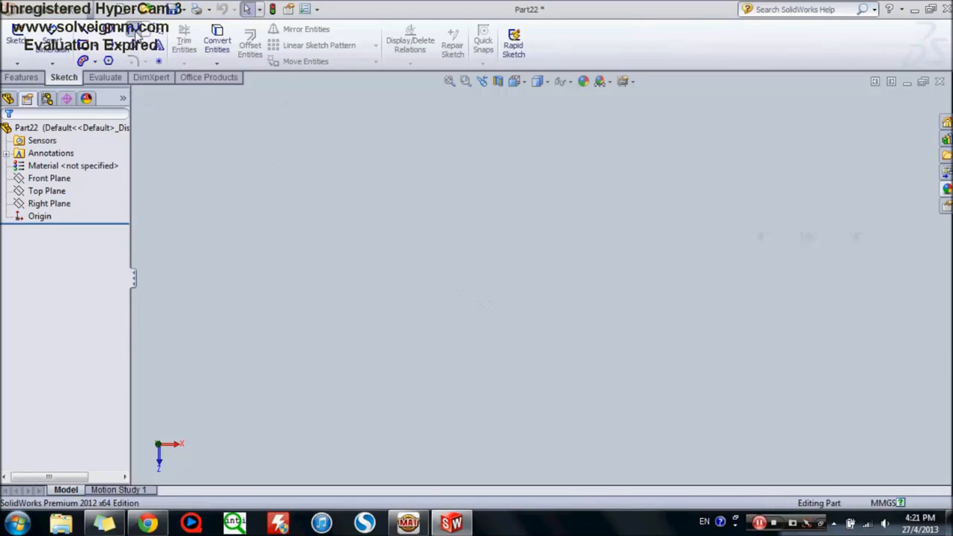
left_click(479, 214)
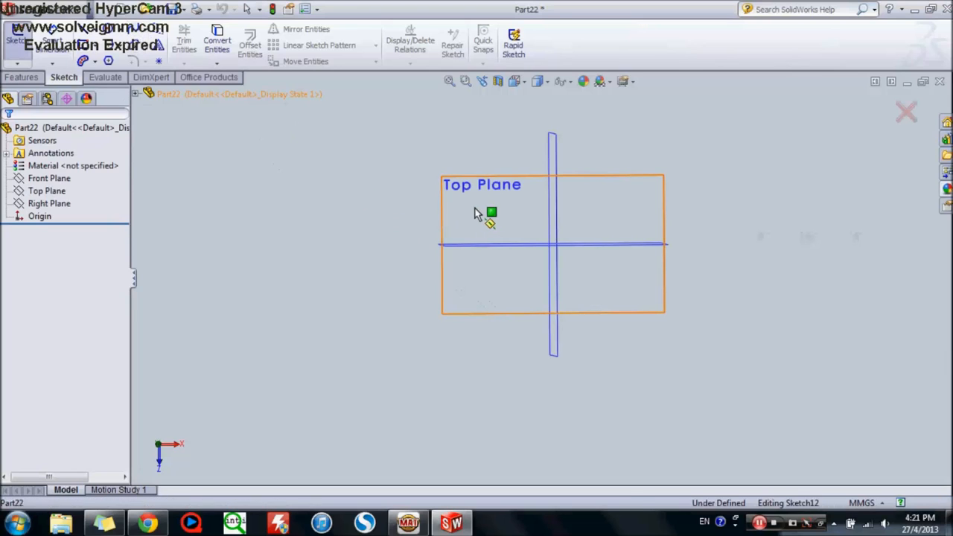
left_click(476, 253)
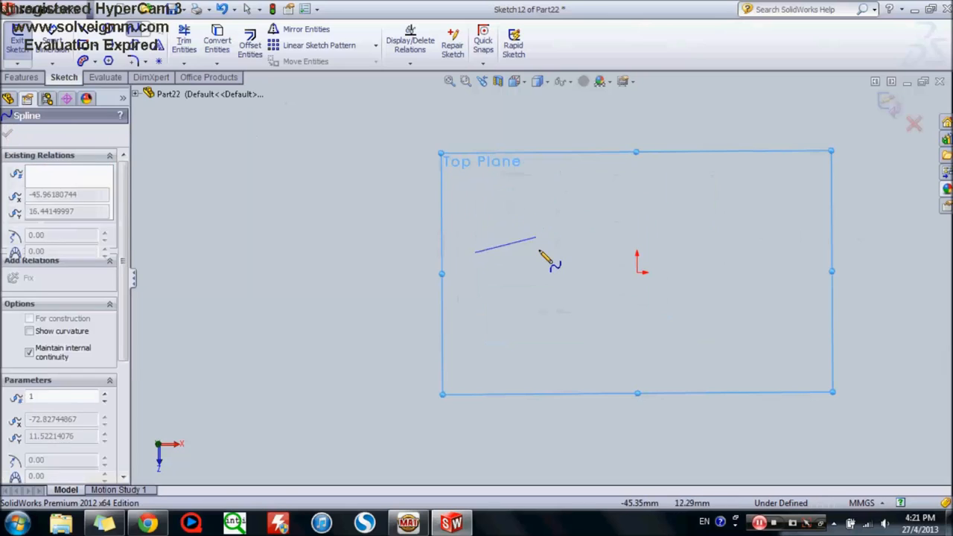
left_click(540, 251)
left_click(546, 349)
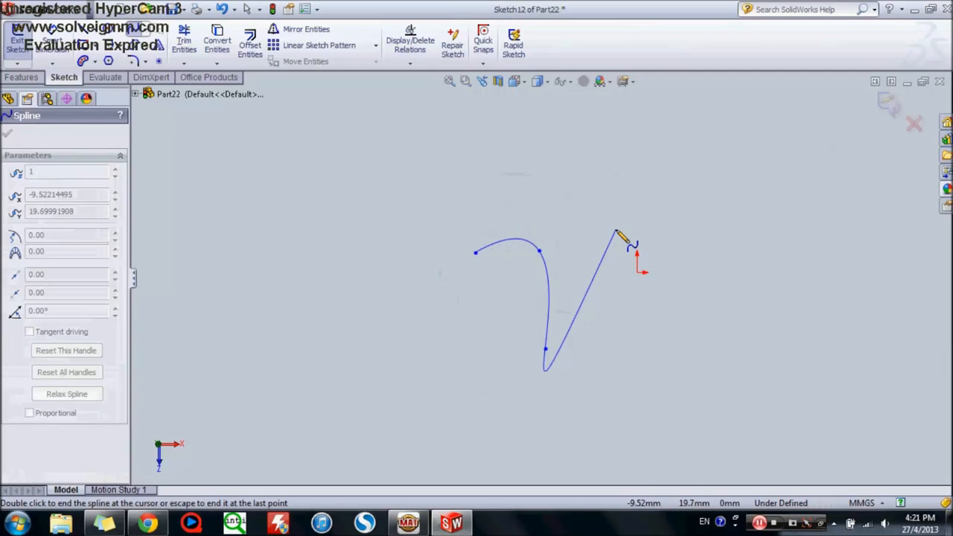
left_click(663, 263)
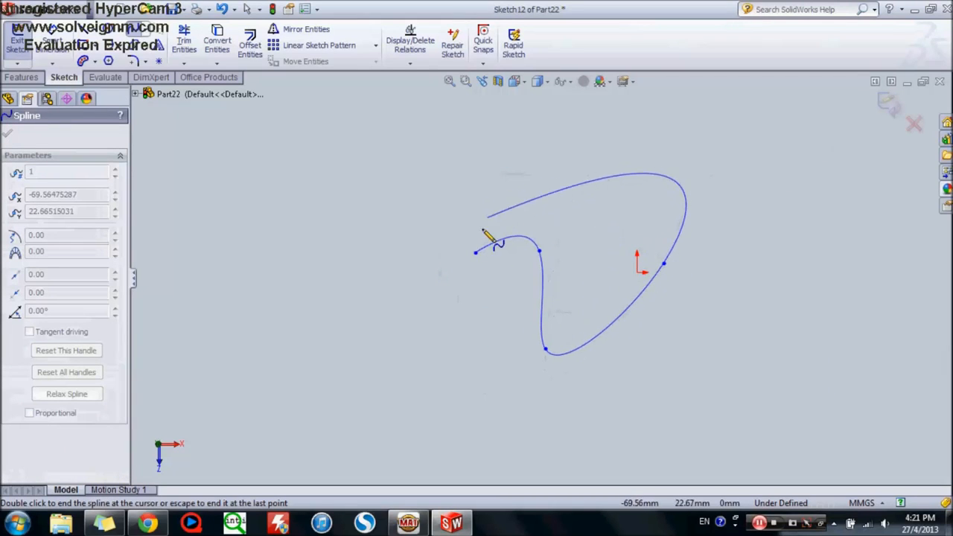
key("Escape")
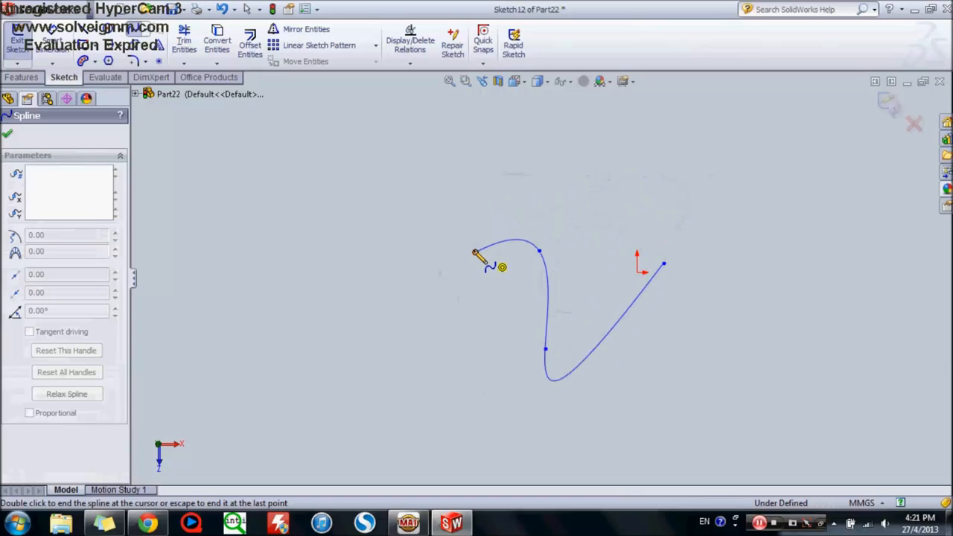
left_click(434, 181)
double_click(370, 291)
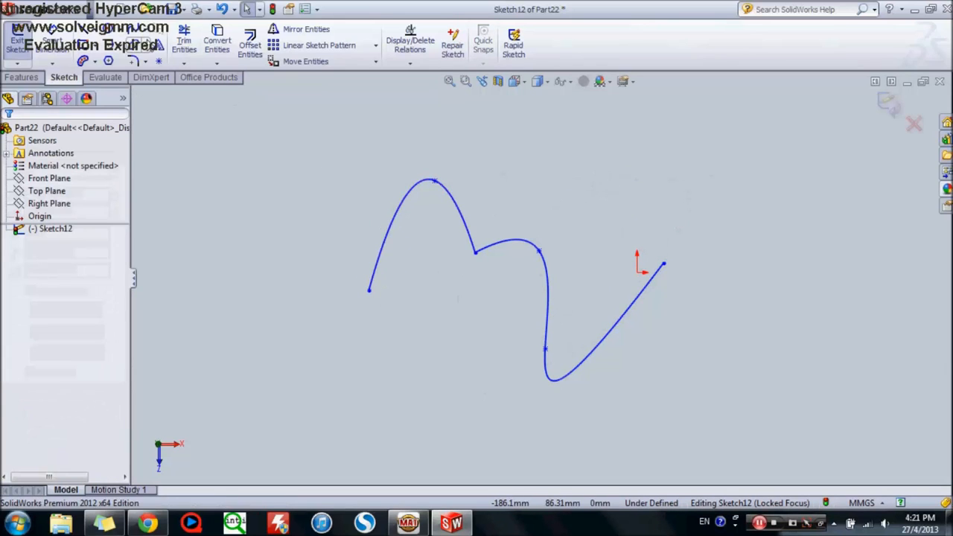
left_click(146, 35)
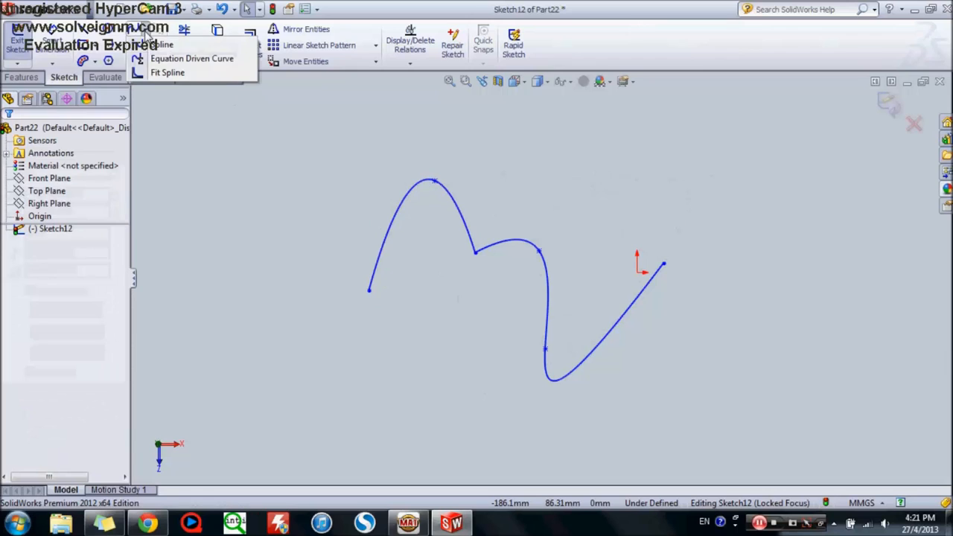
left_click(171, 75)
left_click(408, 227)
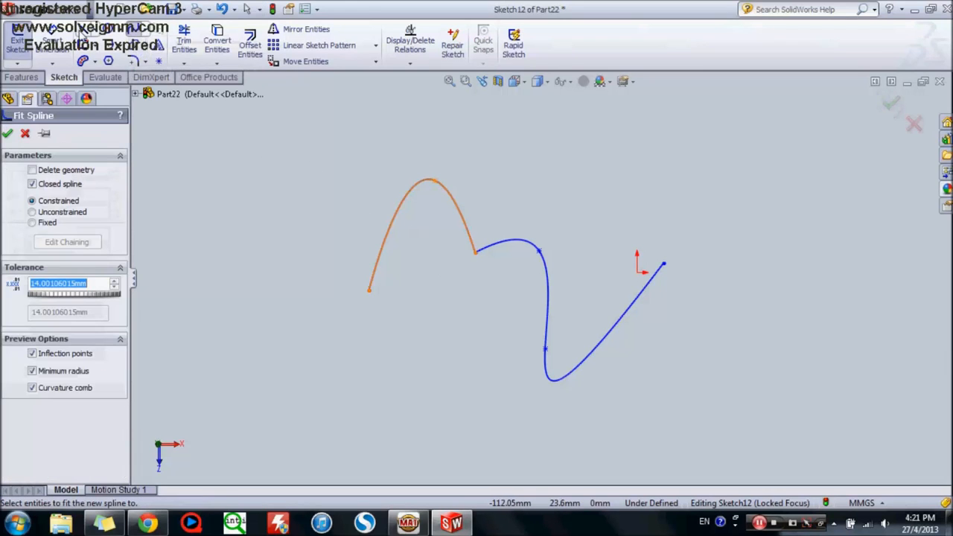
left_click(84, 59)
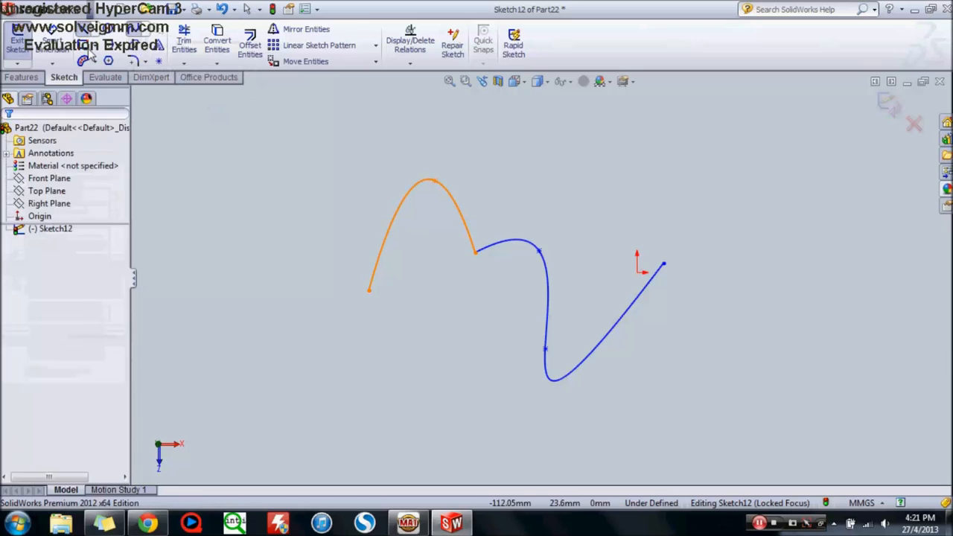
Step: Sketch a corner rectangle about 26 mm wide and 65 mm high to the left of the splines
left_click(87, 48)
left_click(291, 176)
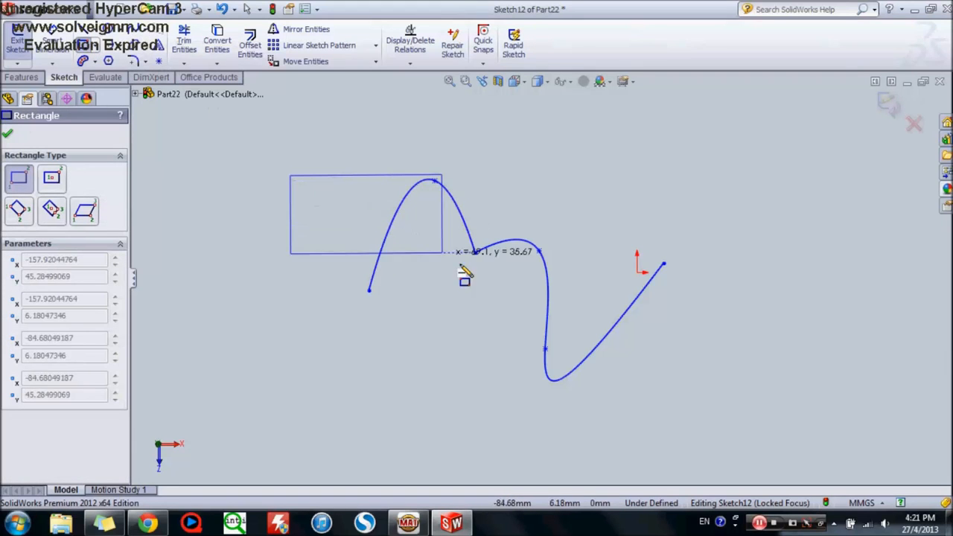
left_click(348, 319)
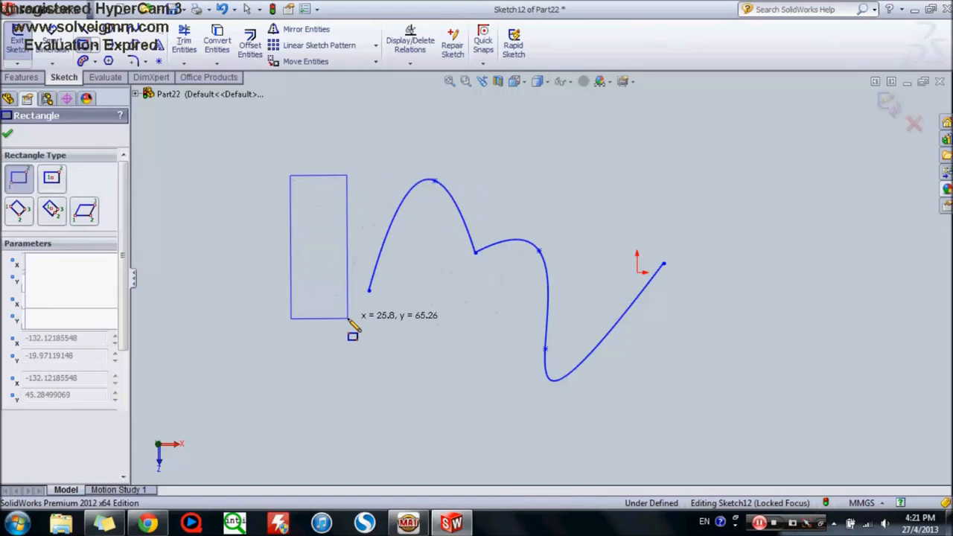
Step: Fit a constrained spline to the rectangle with a tolerance of 3 mm
left_click(143, 32)
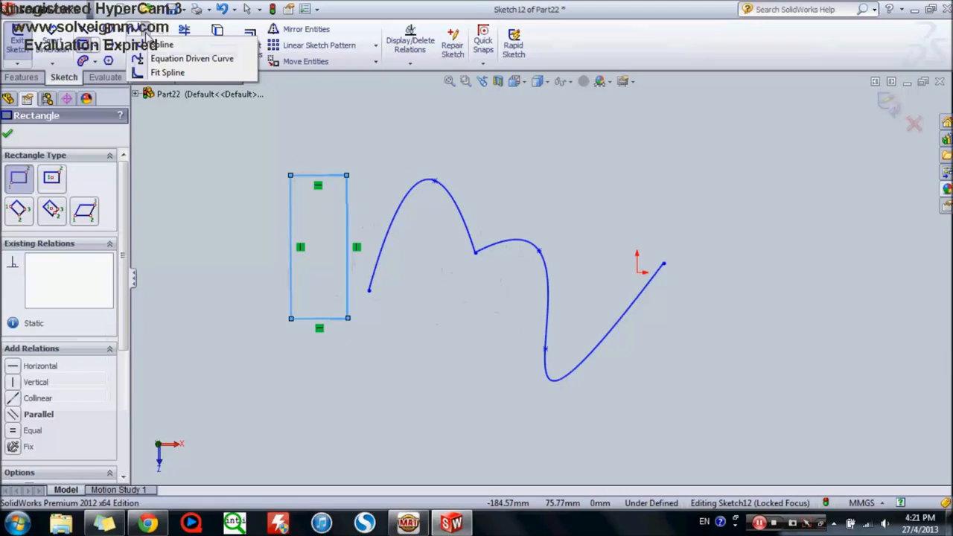
left_click(160, 73)
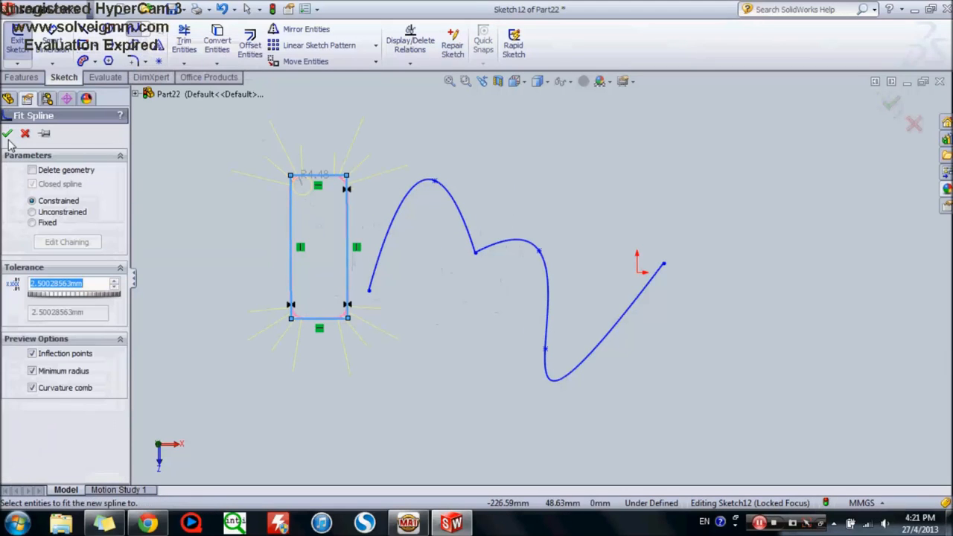
left_click(97, 283)
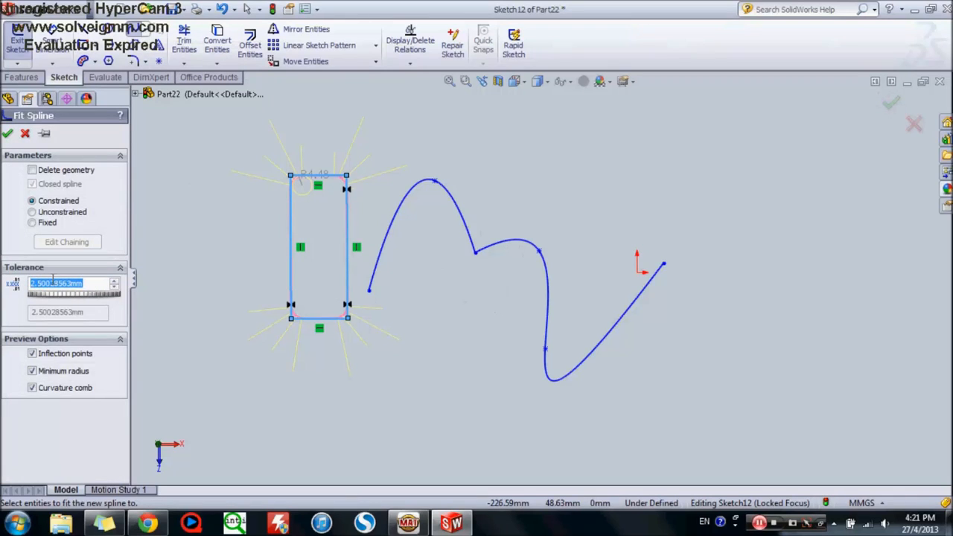
type("3.00mm")
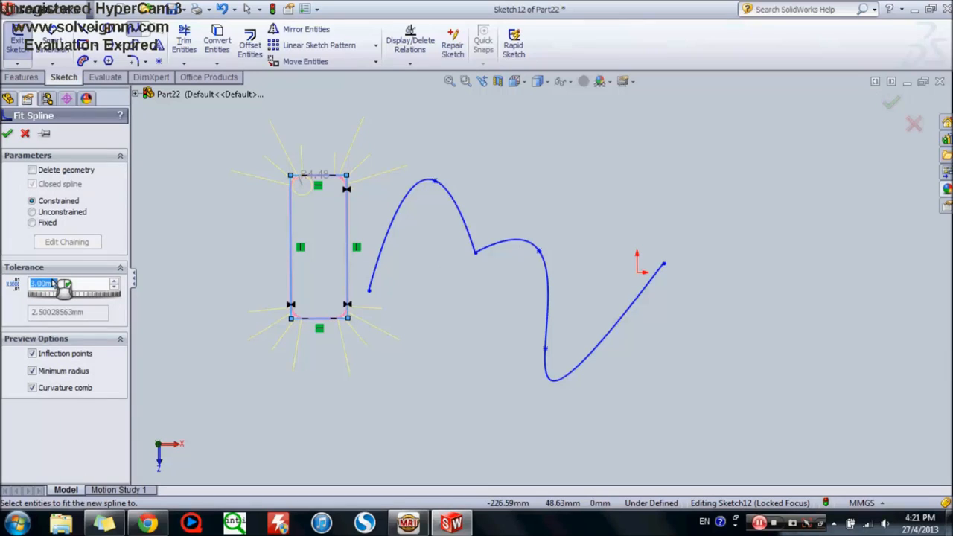
left_click(7, 135)
scroll(316, 202, "up", 1)
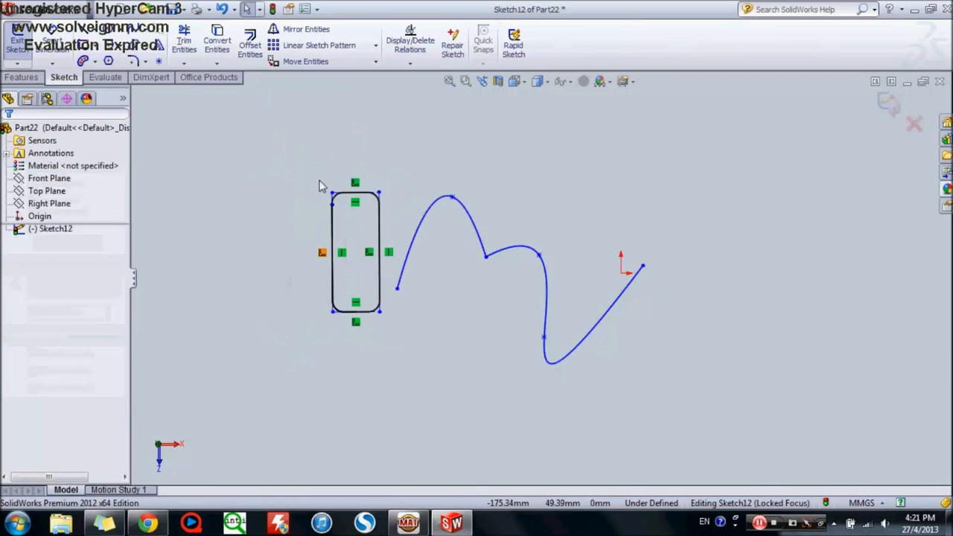
left_click(760, 523)
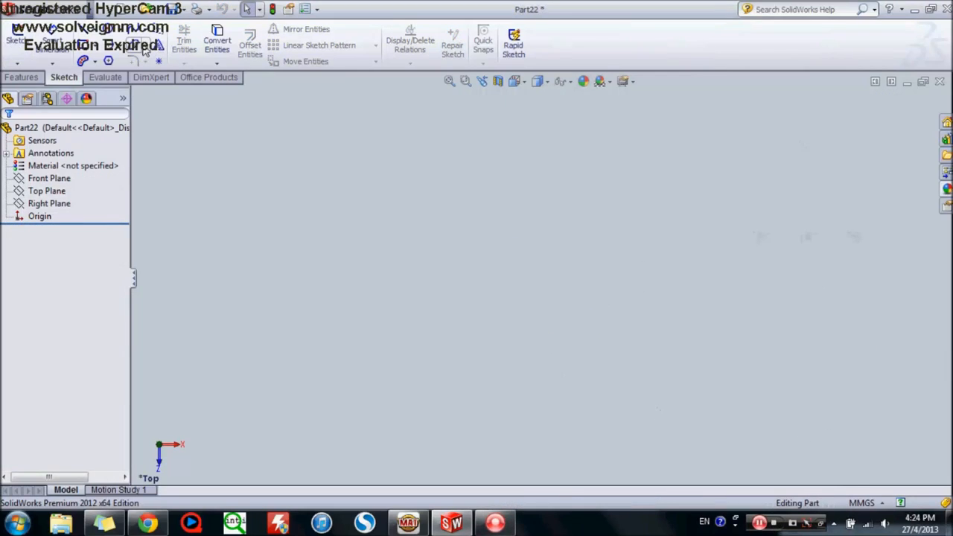
Step: Sketch an ellipse on the Top Plane, above and left of the origin, with radii of about 27.8 mm and 16.4 mm
left_click(145, 49)
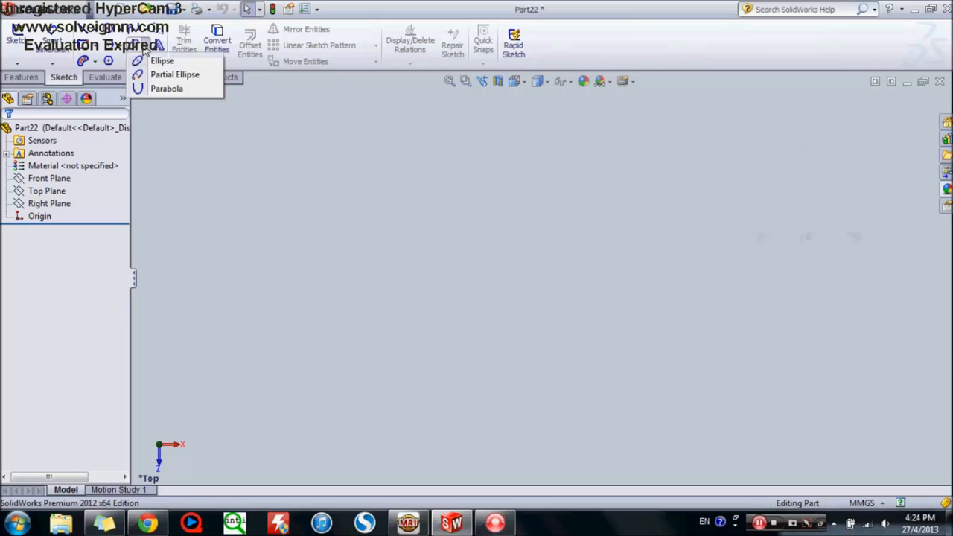
left_click(165, 62)
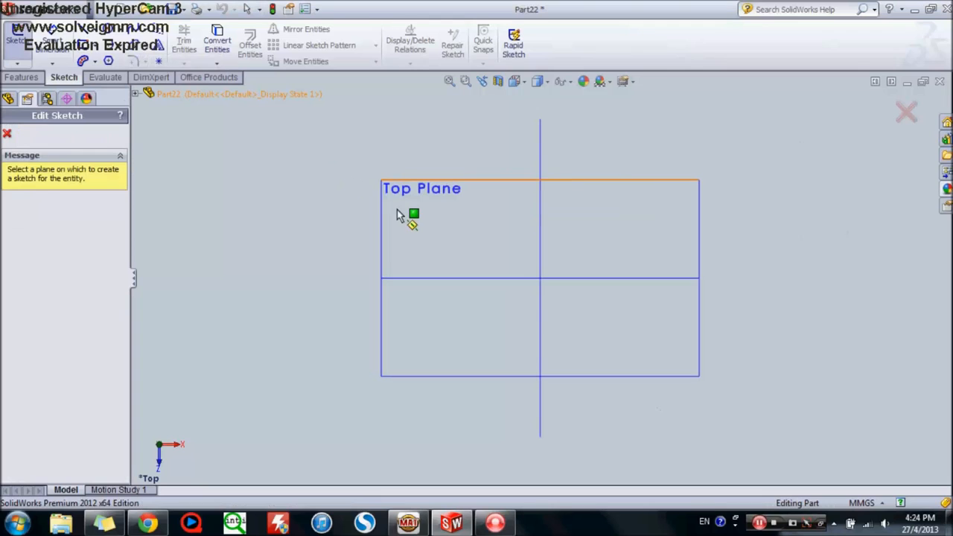
left_click(457, 242)
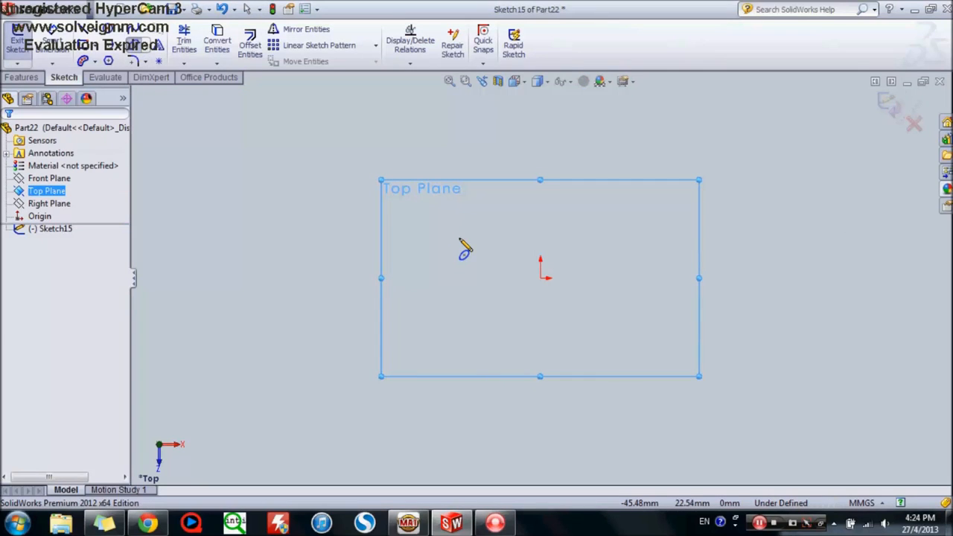
left_click(459, 239)
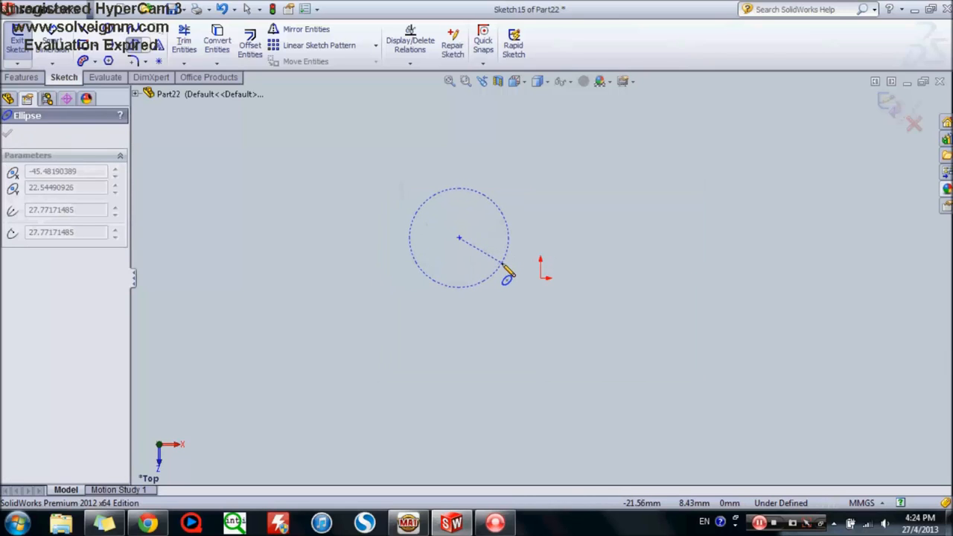
left_click(504, 266)
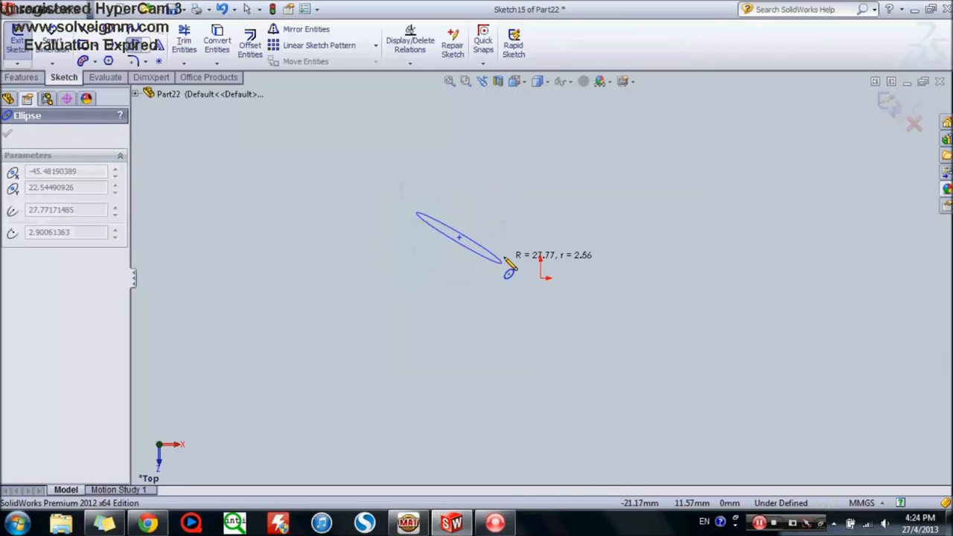
left_click(488, 298)
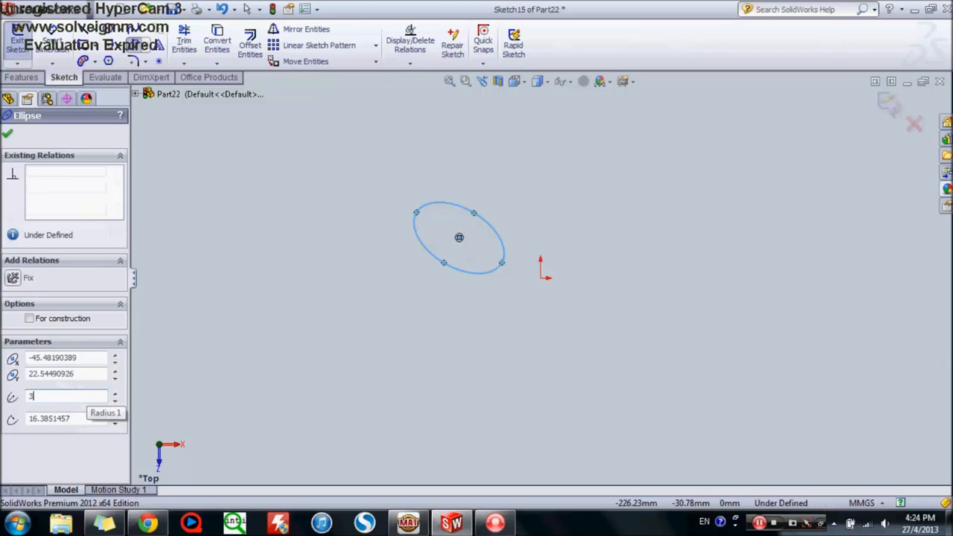
Step: Set the ellipse's radii to 30 mm and 15 mm
left_click(85, 422)
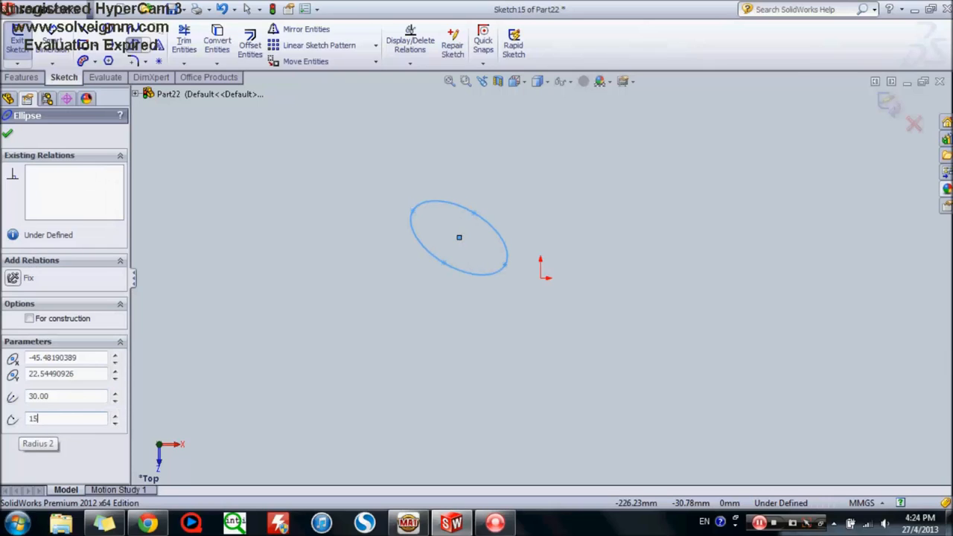
key("Return")
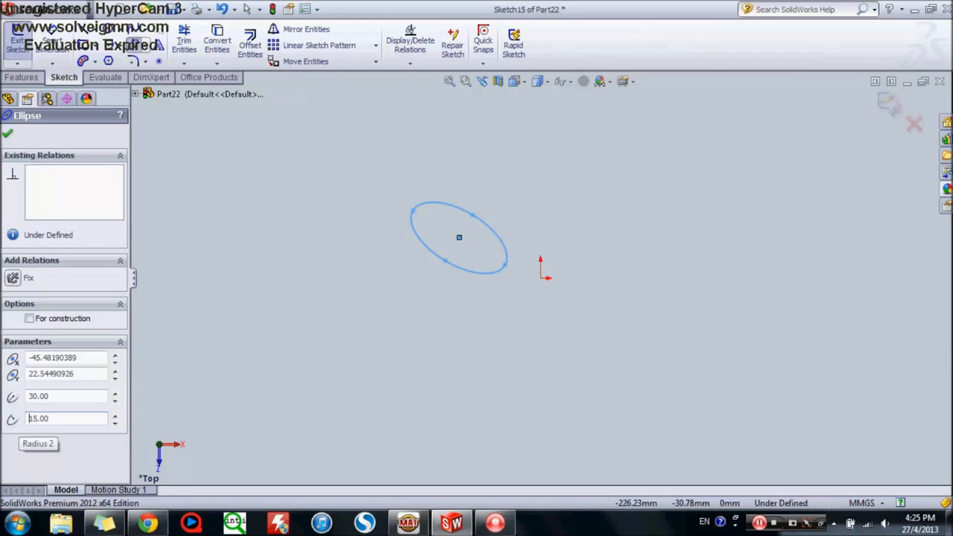
key("Escape")
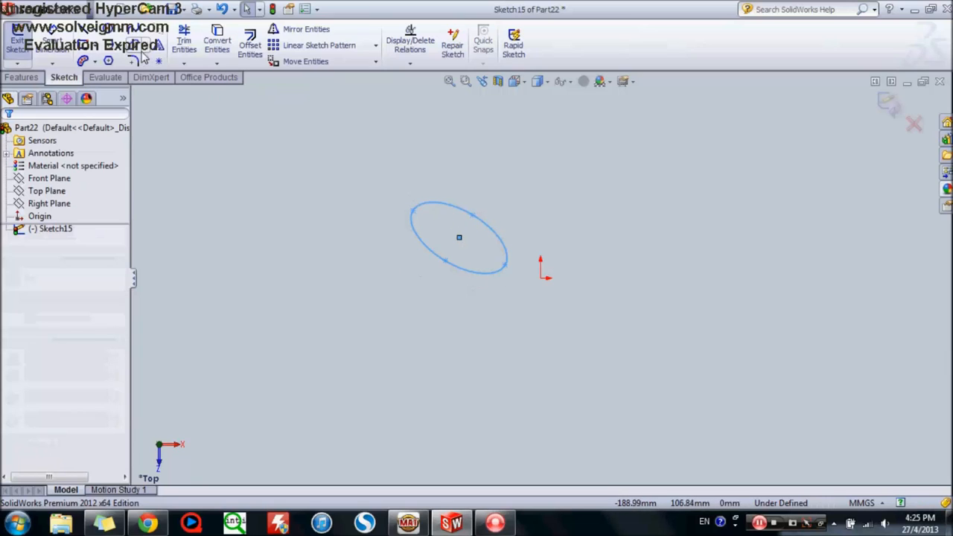
Step: Sketch a partial ellipse to the left of the full ellipse, with radii of about 29.6 mm and 15.6 mm
left_click(143, 64)
left_click(170, 75)
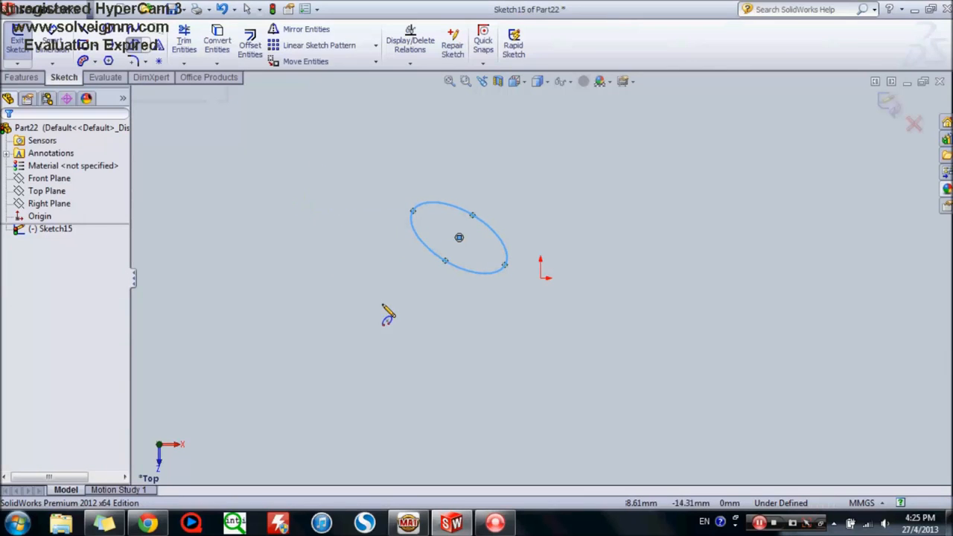
left_click(321, 228)
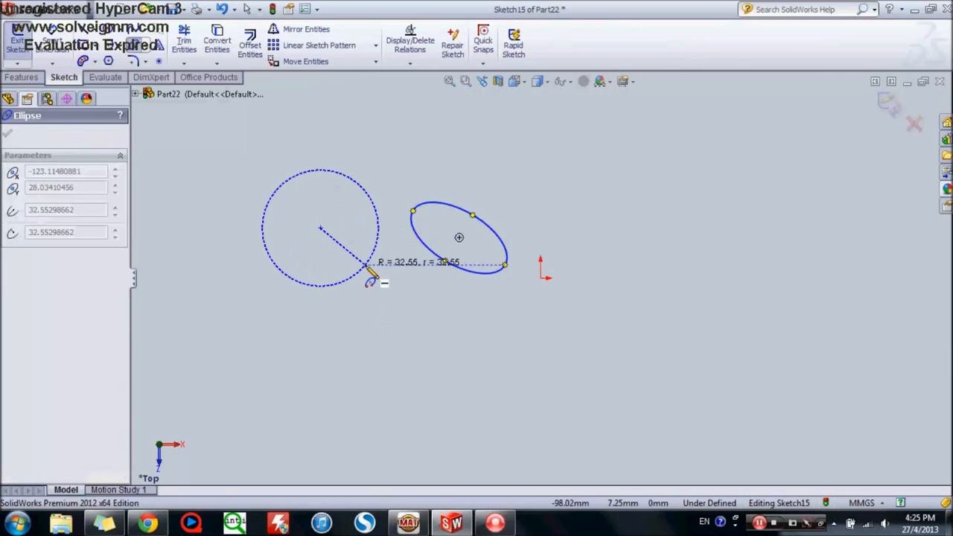
left_click(366, 263)
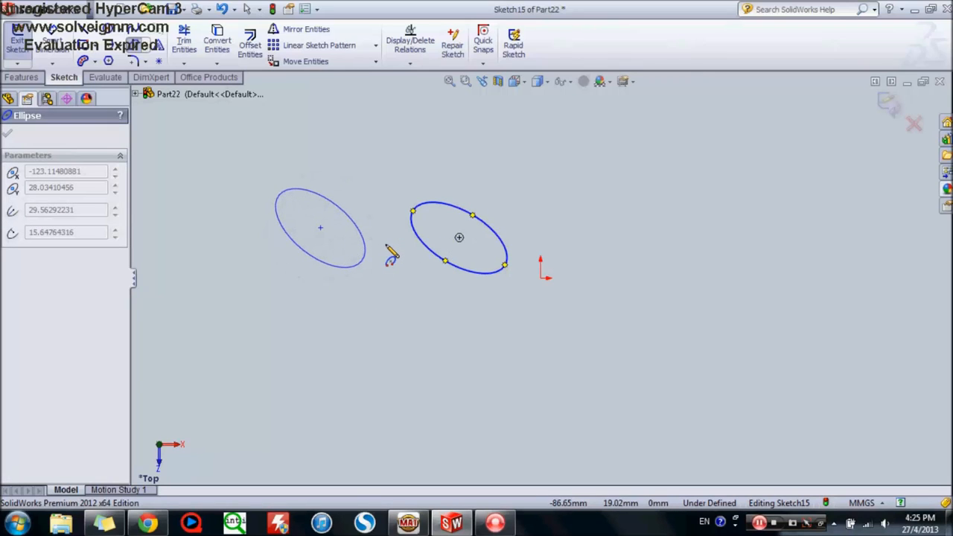
left_click(387, 247)
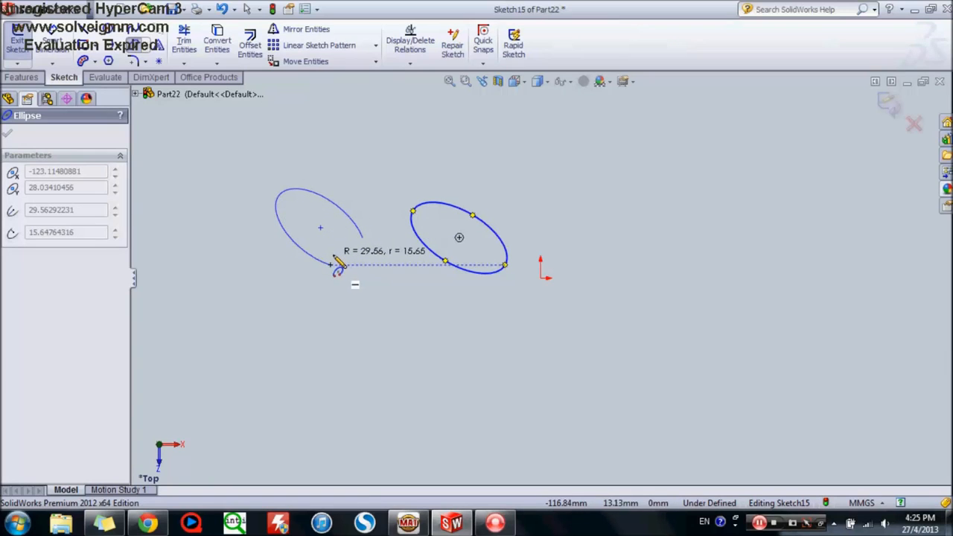
left_click(362, 261)
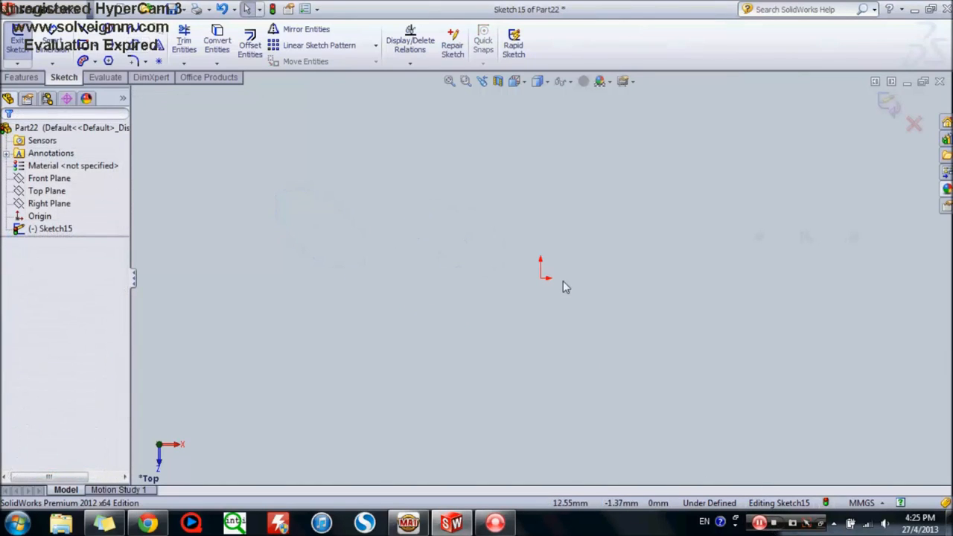
left_click(146, 63)
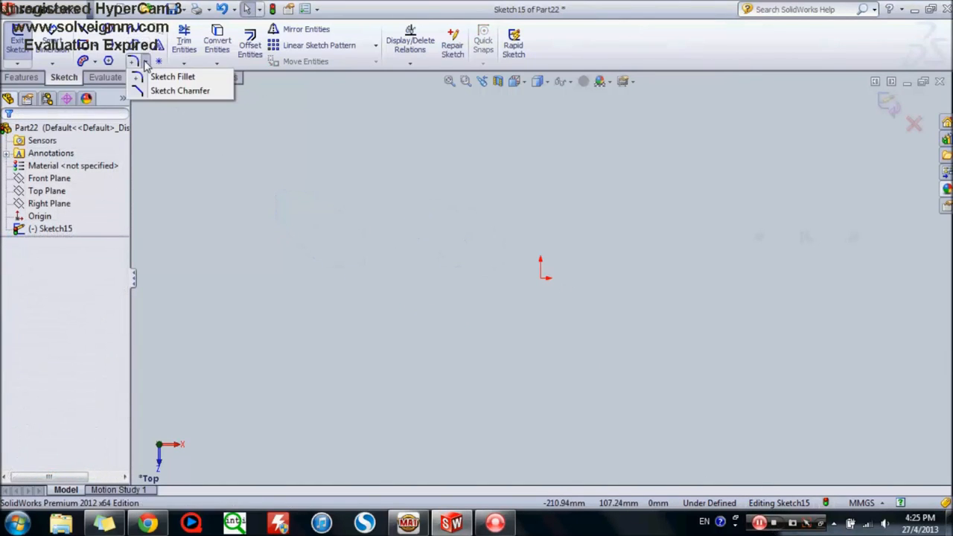
left_click(145, 62)
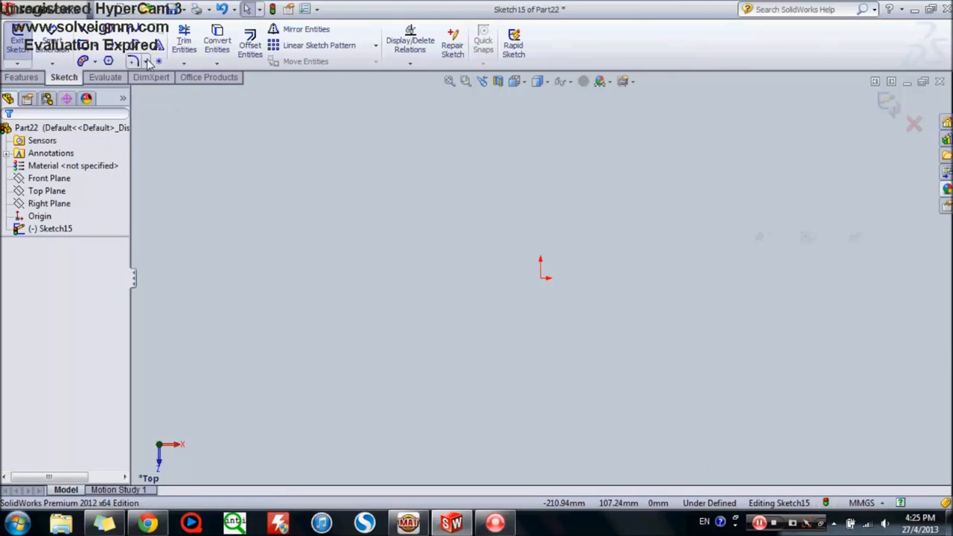
left_click(145, 62)
left_click(145, 63)
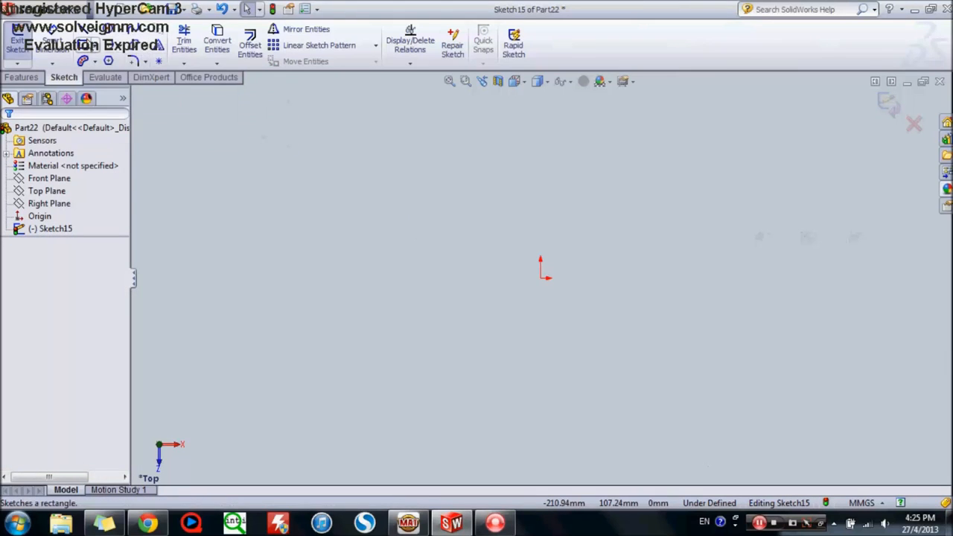
left_click(145, 62)
left_click(165, 78)
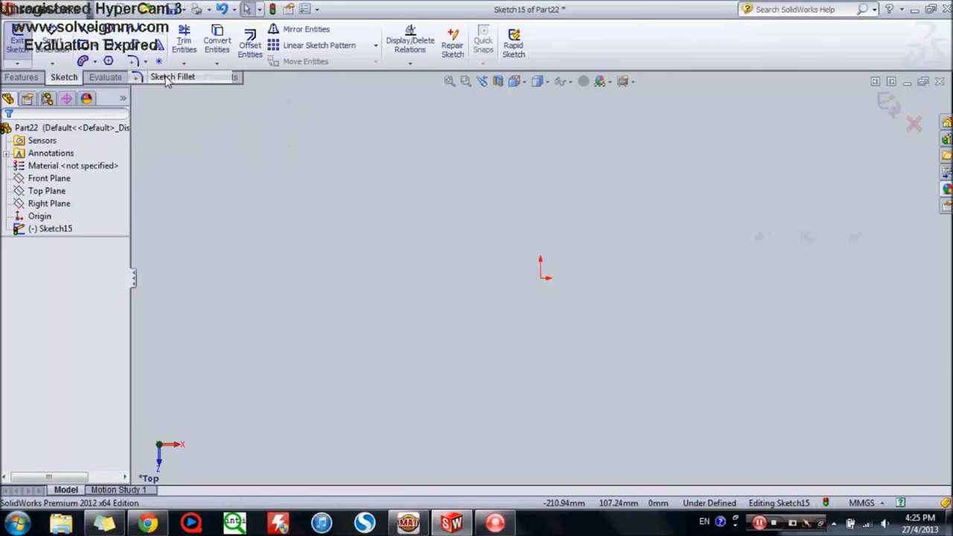
Step: Sketch a corner rectangle around the origin, about 138 mm wide and 80 mm high
left_click(88, 60)
left_click(432, 201)
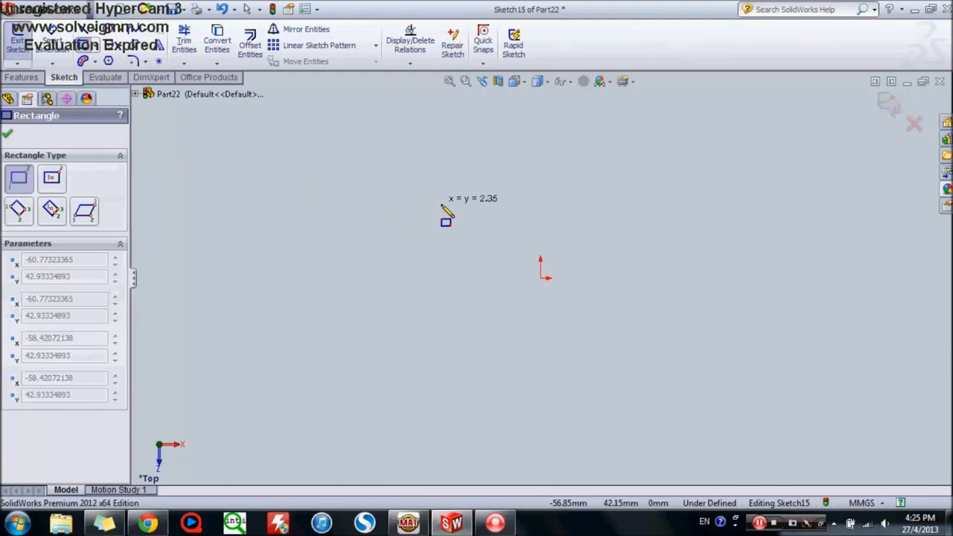
left_click(677, 344)
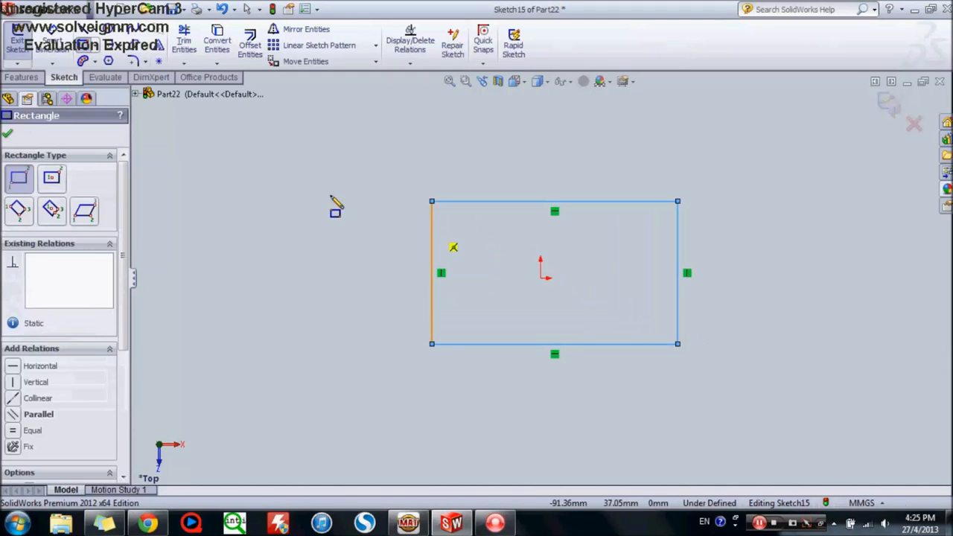
Step: Round all four corners of the rectangle with 5 mm sketch fillets
left_click(133, 61)
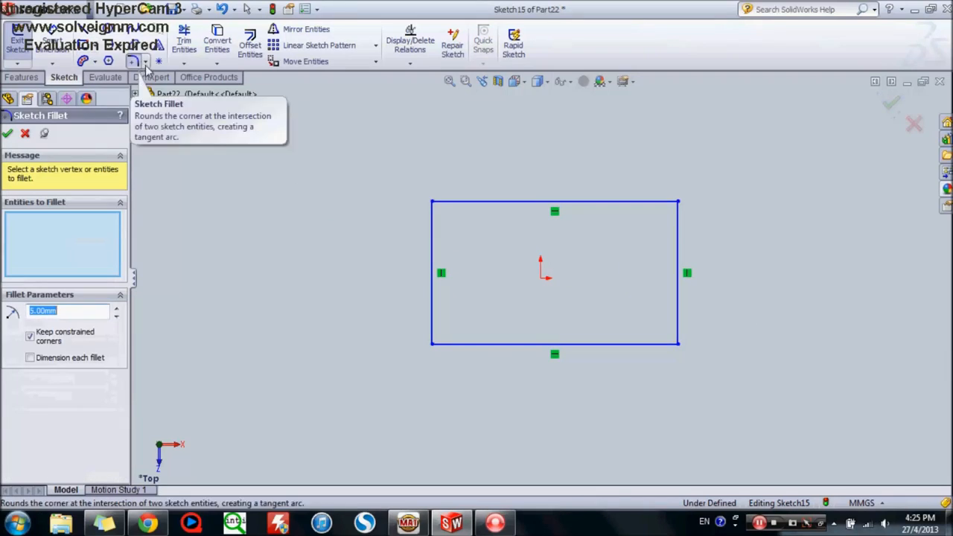
left_click(678, 202)
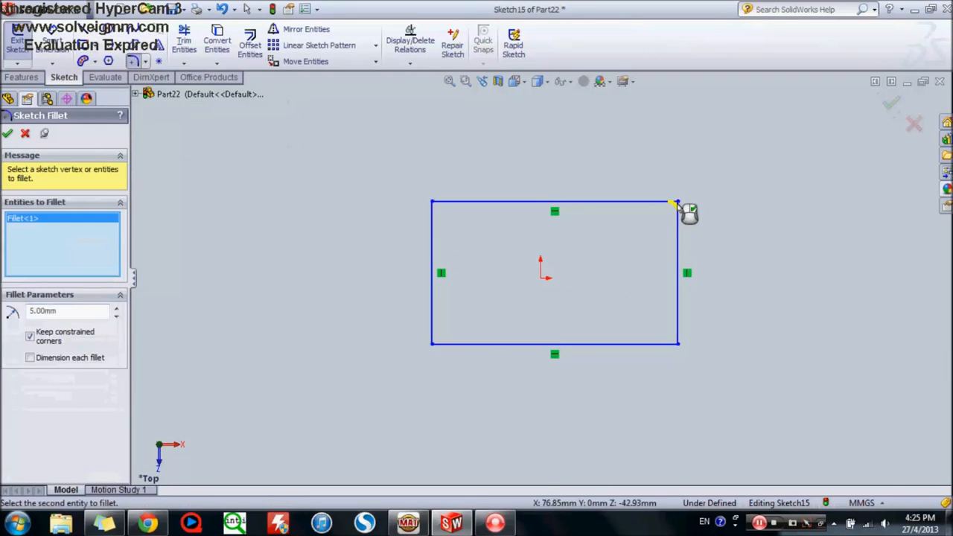
left_click(678, 343)
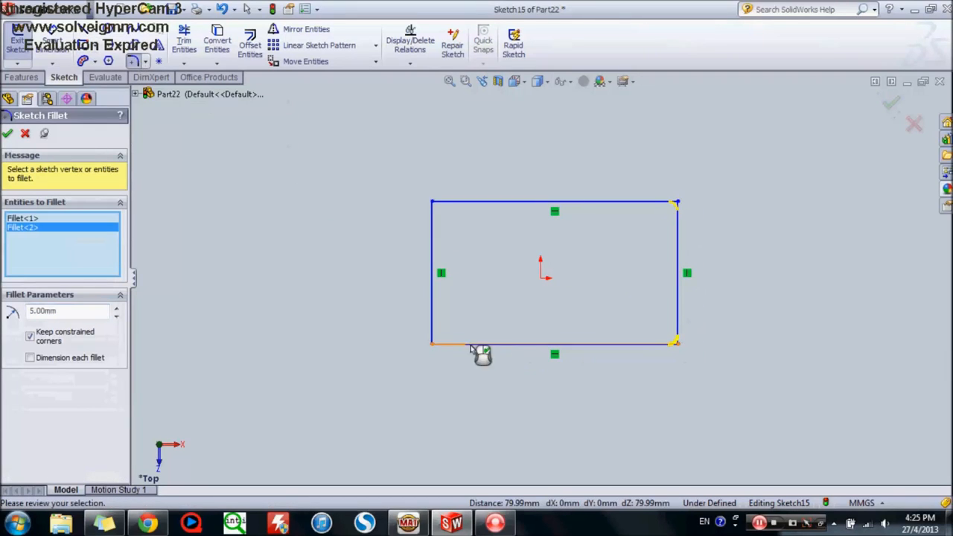
left_click(432, 343)
left_click(433, 202)
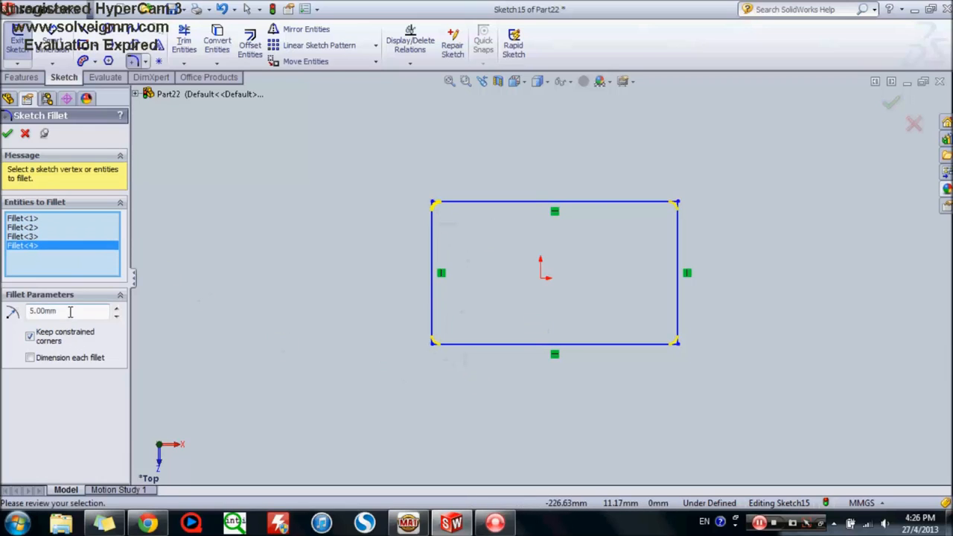
left_click(12, 133)
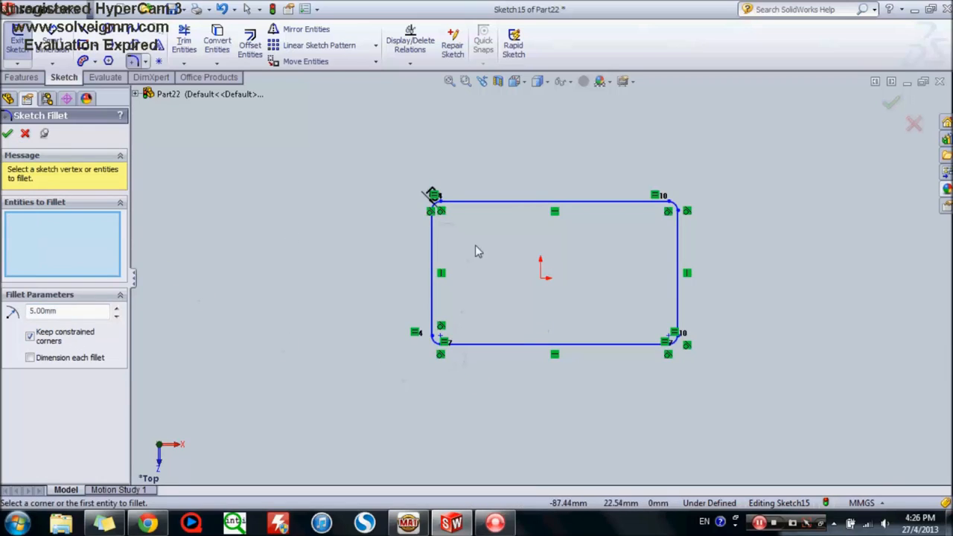
Step: Try to fillet the already rounded upper corners of the rectangle again, entering a radius of 8 mm
scroll(700, 284, "up", 2)
scroll(672, 256, "down", 3)
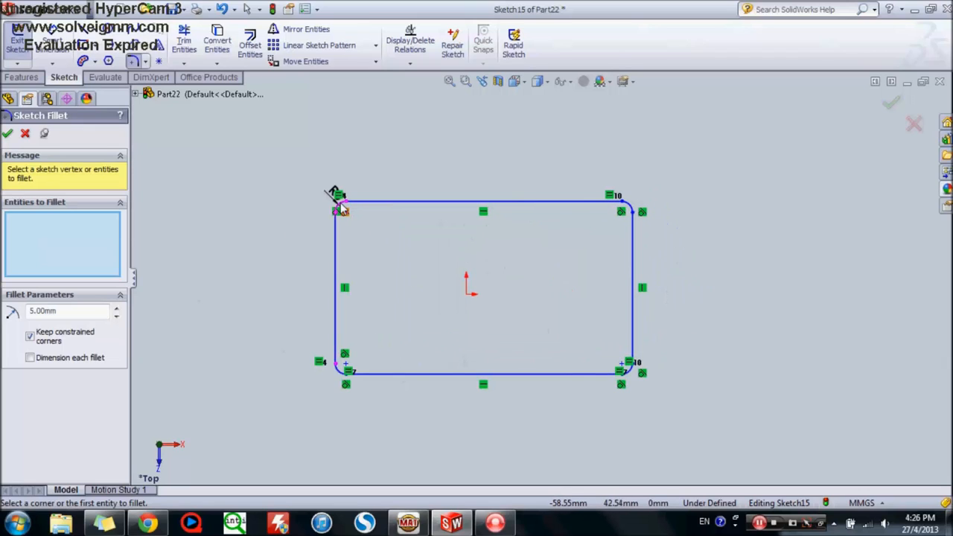
left_click(342, 209)
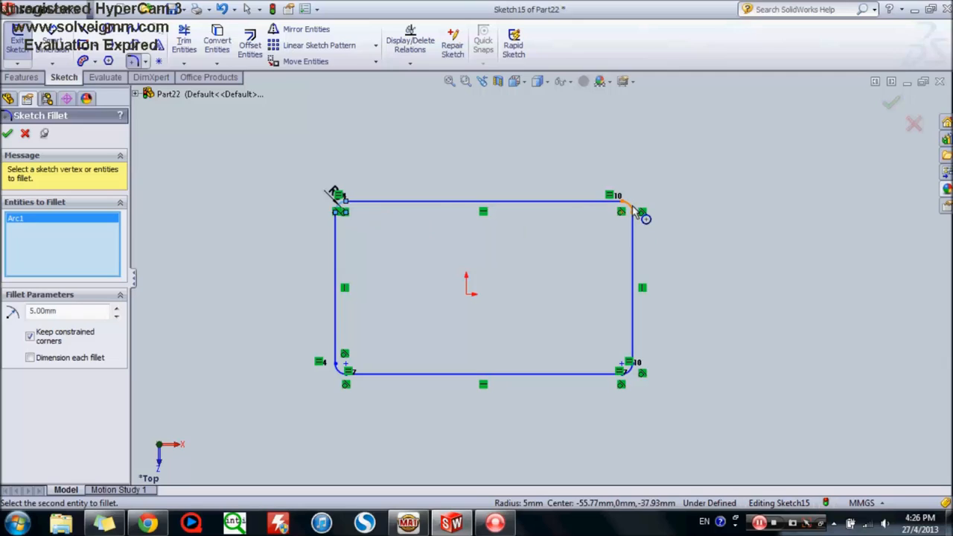
left_click(643, 213)
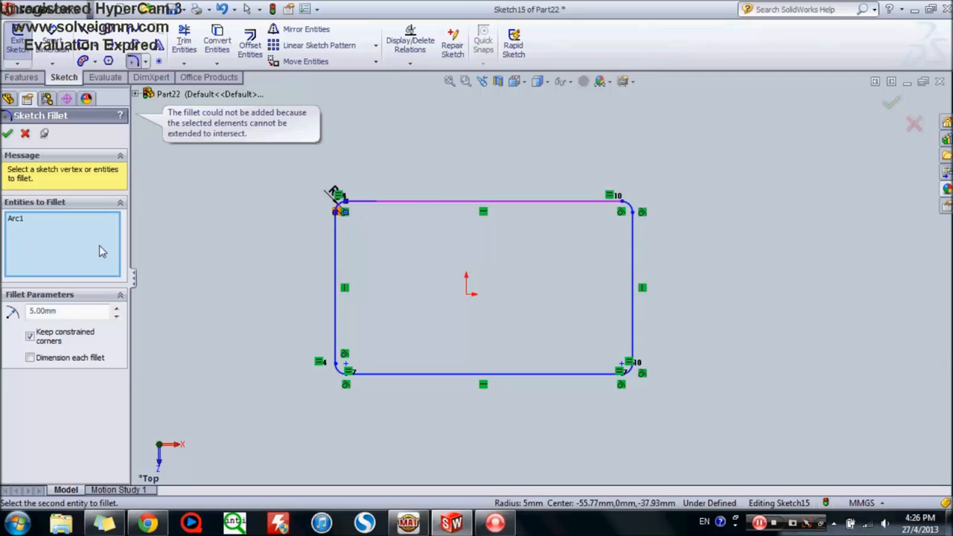
left_click_drag(61, 312, 30, 313)
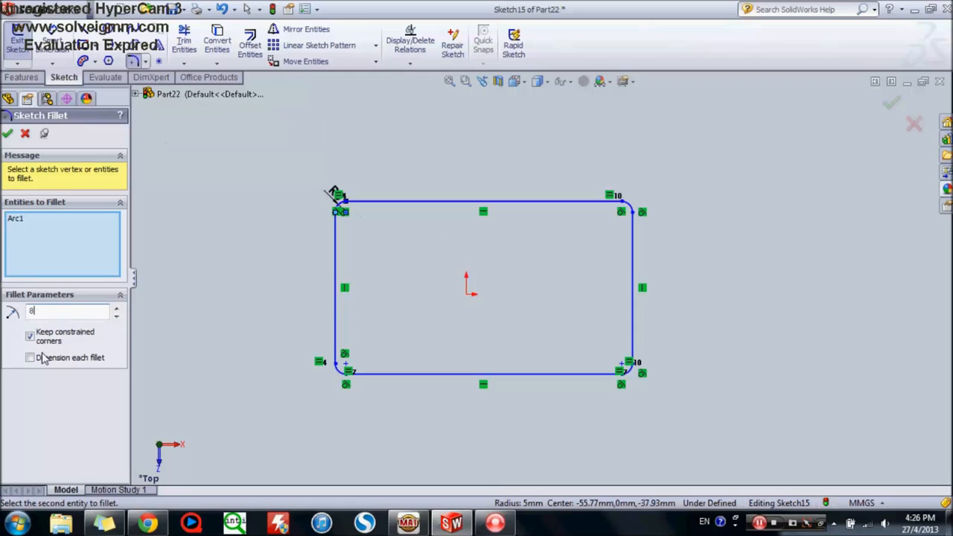
left_click(8, 135)
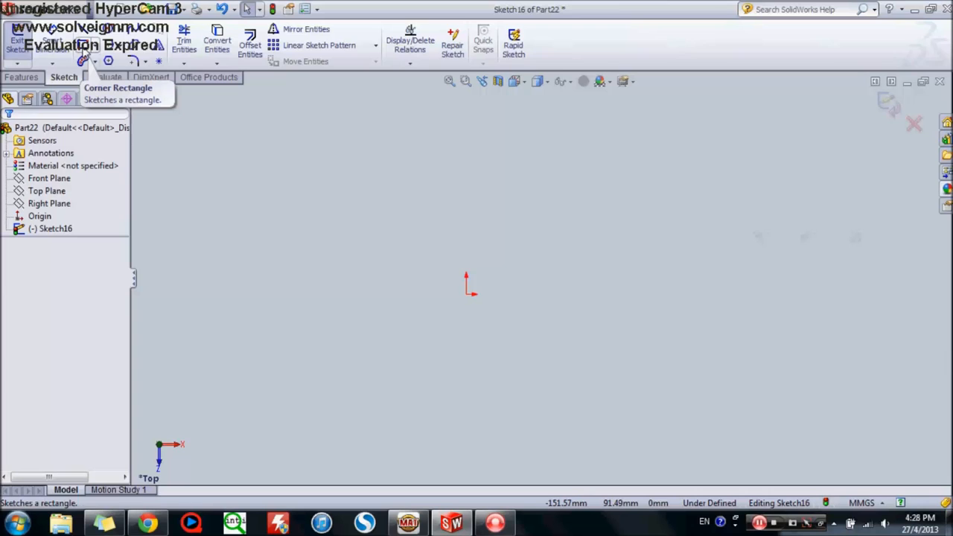
Step: Sketch a corner rectangle about 135 mm by 82 mm around the origin and chamfer all but its lower-left corner with equal 20 mm distances
left_click(84, 56)
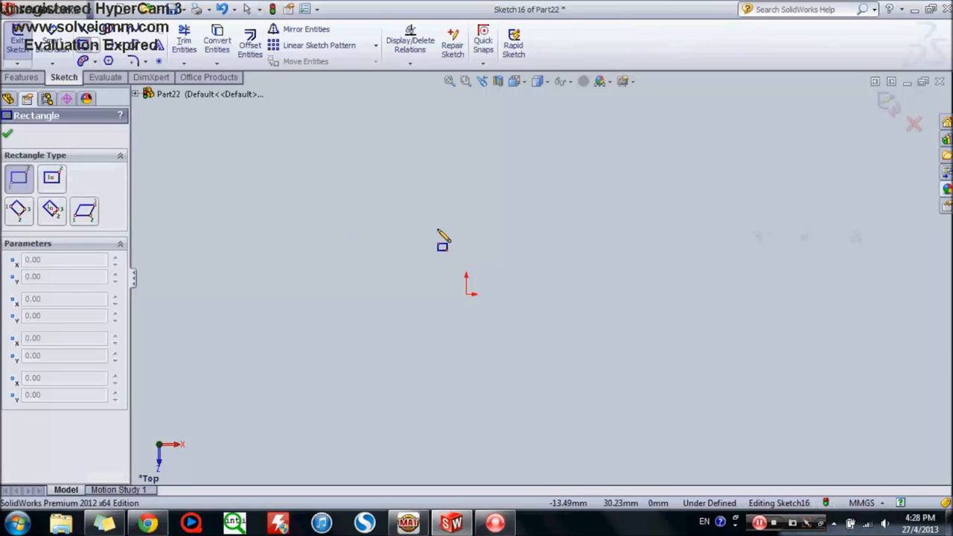
mouse_move(351, 230)
left_mouse_down()
mouse_move(610, 364)
mouse_move(642, 406)
left_mouse_up()
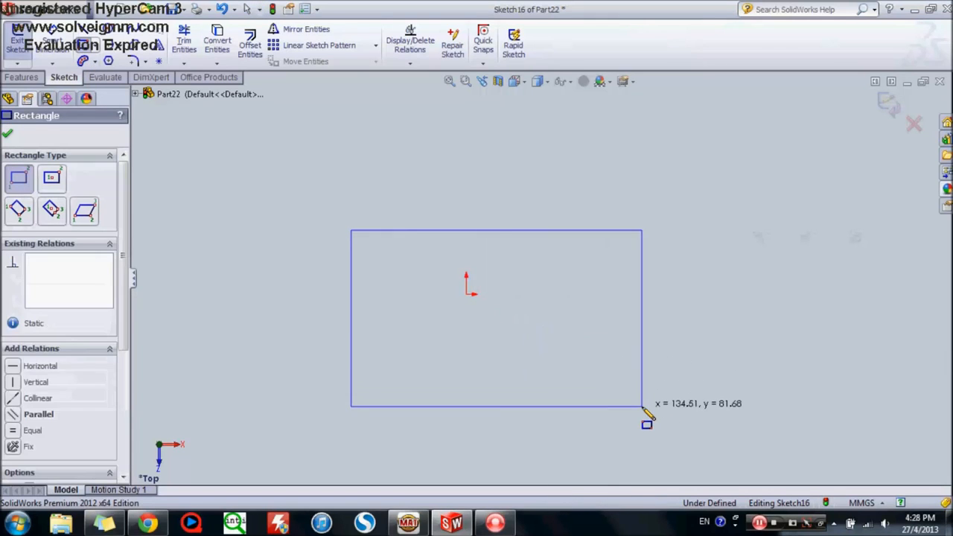
left_click(146, 63)
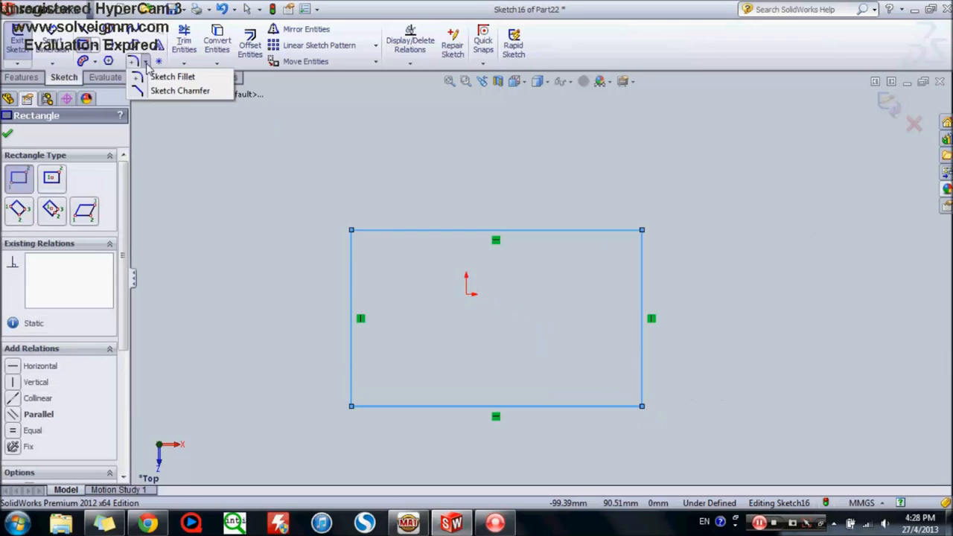
left_click(168, 91)
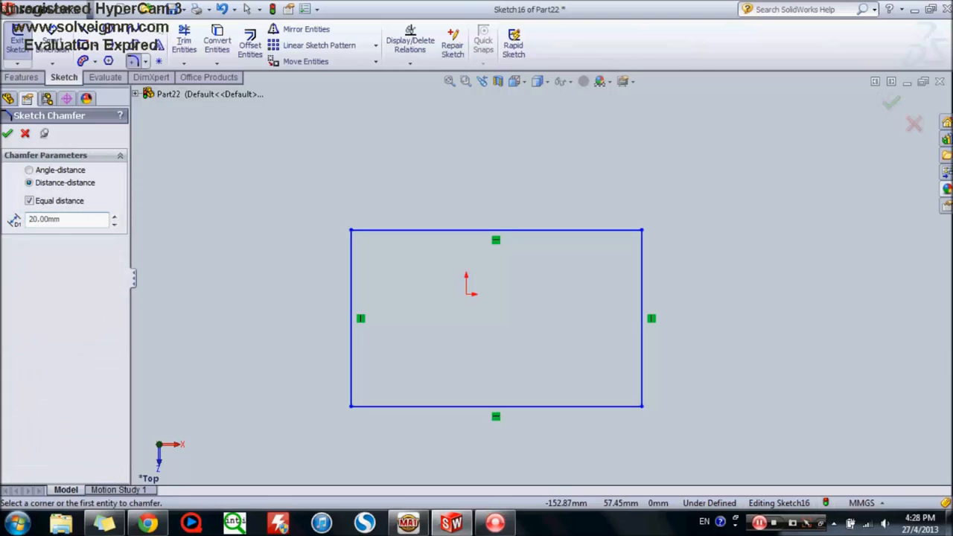
left_click(351, 231)
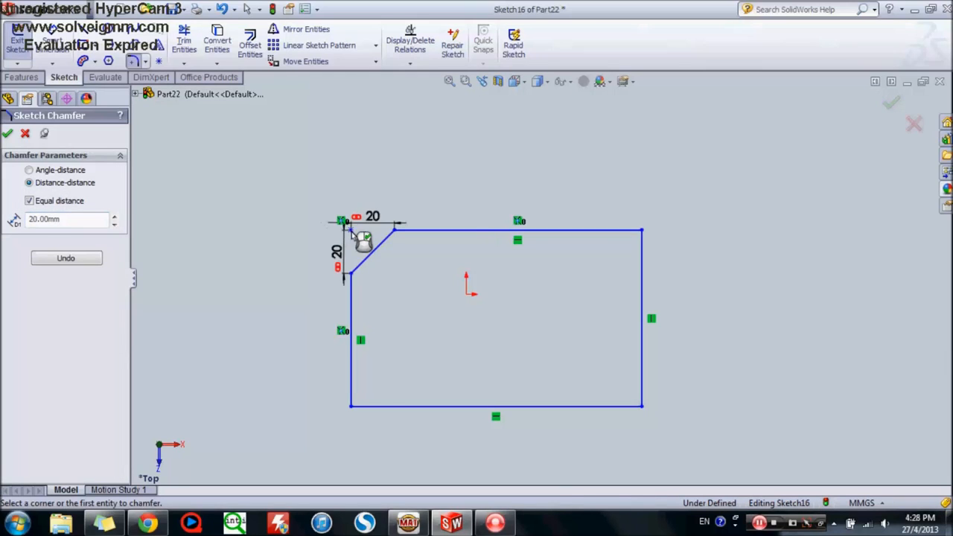
left_click(643, 231)
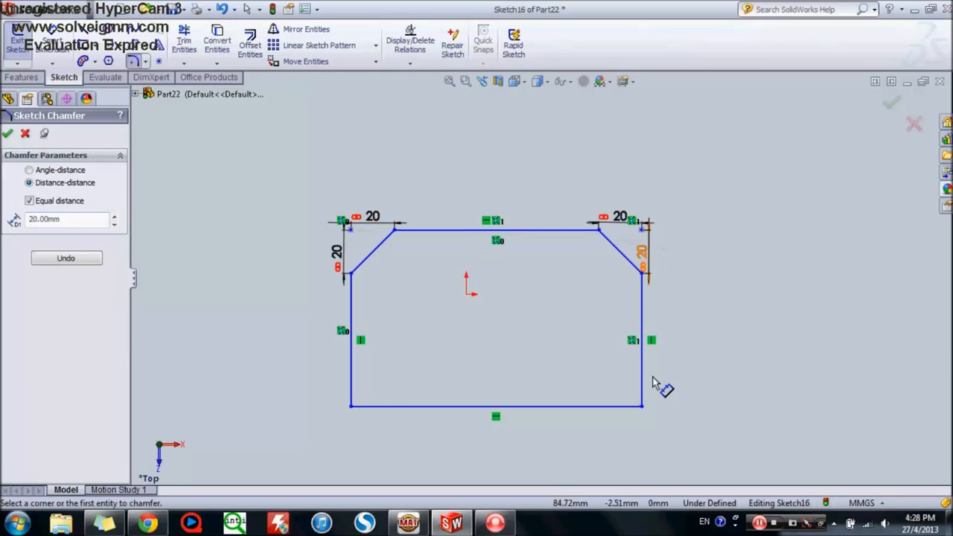
left_click(642, 407)
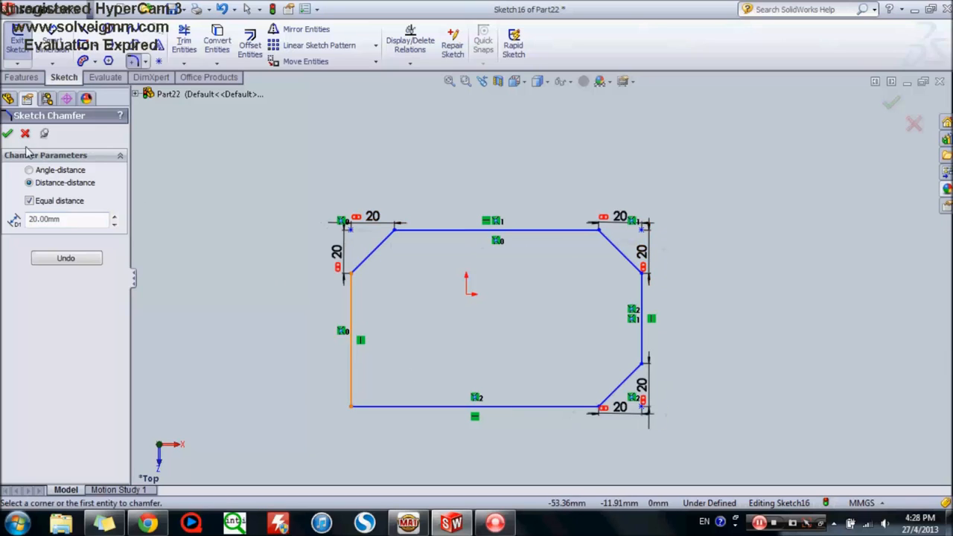
left_click(7, 134)
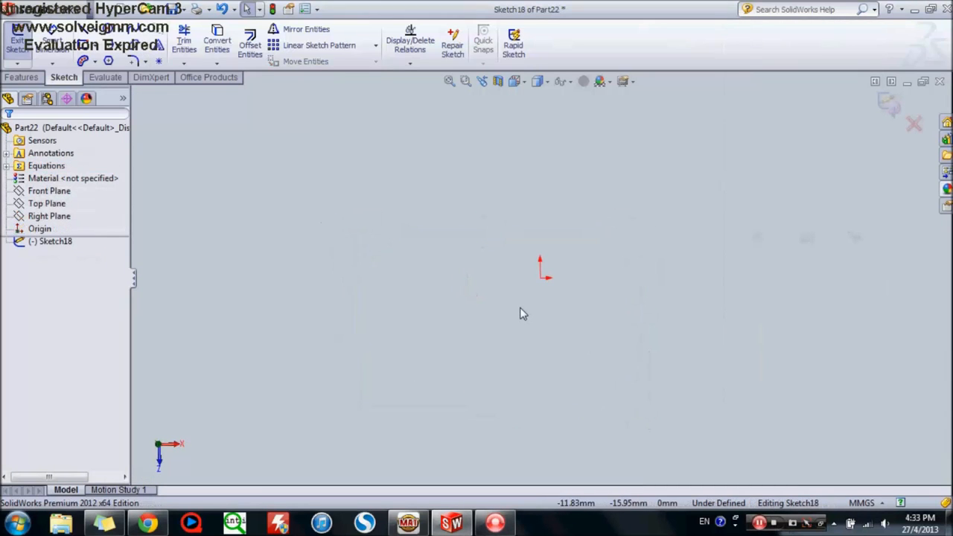
Step: Add the sketch text "HI I AMHAHAHAAHA" at the origin and undo it
left_click(159, 49)
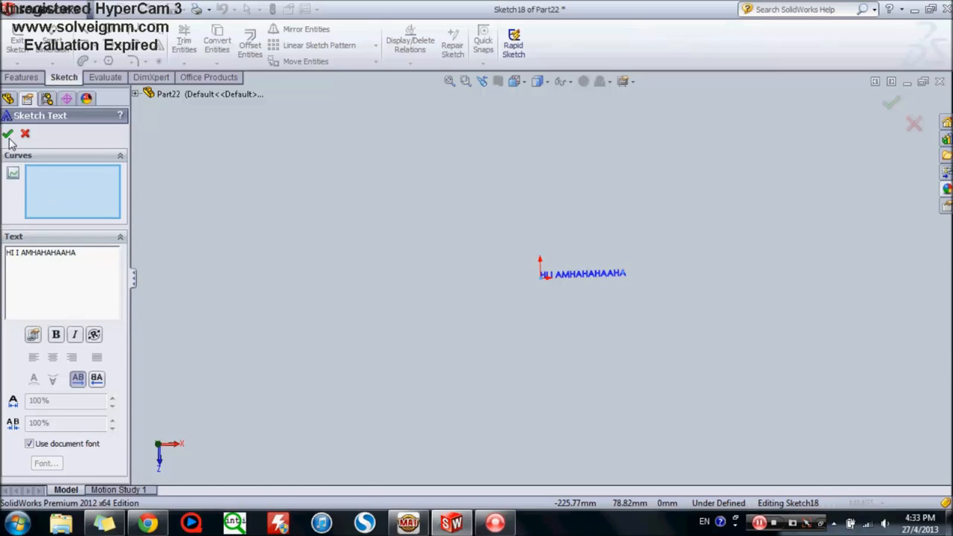
key("Return")
mouse_move(648, 302)
middle_mouse_down()
mouse_move(606, 338)
mouse_move(655, 289)
mouse_move(394, 287)
mouse_move(593, 256)
mouse_move(607, 226)
mouse_move(670, 340)
mouse_move(632, 253)
middle_mouse_up()
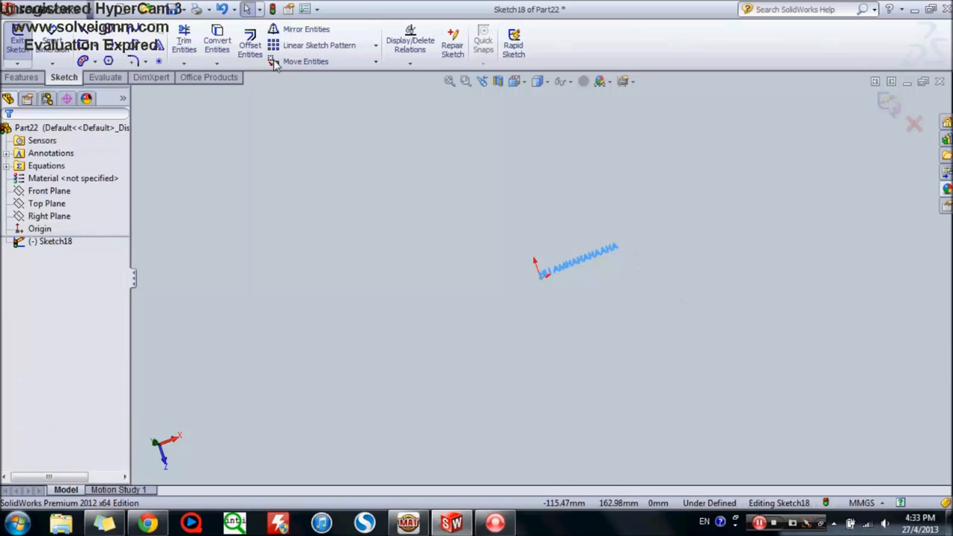
left_click(222, 9)
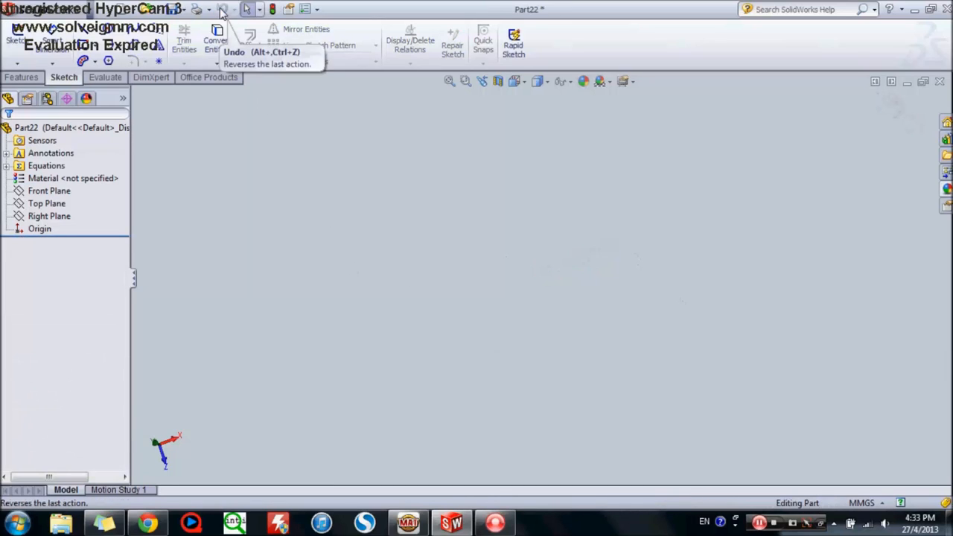
Step: Sketch three separate points on the Top Plane to the left of the origin
left_click(159, 62)
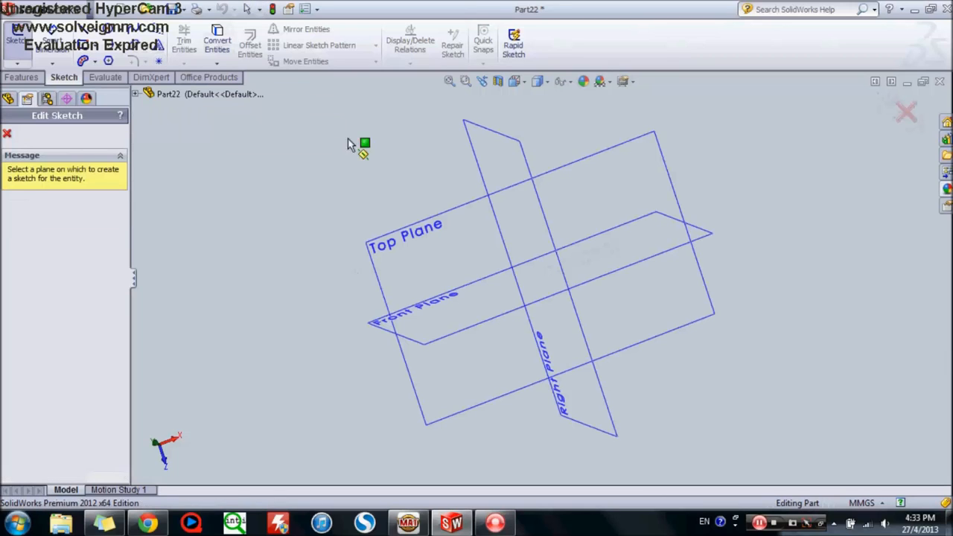
left_click(459, 312)
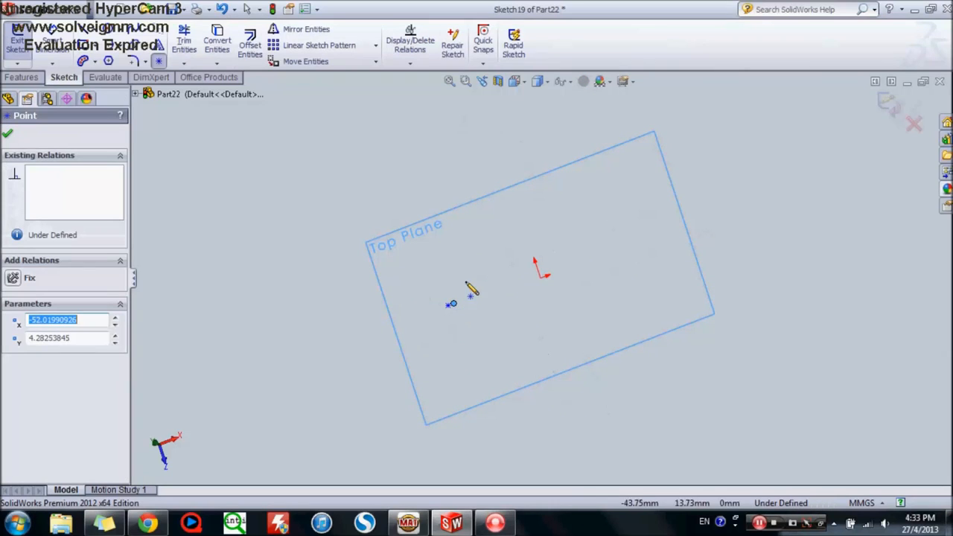
middle_click_drag(853, 328, 826, 340)
left_click(450, 246)
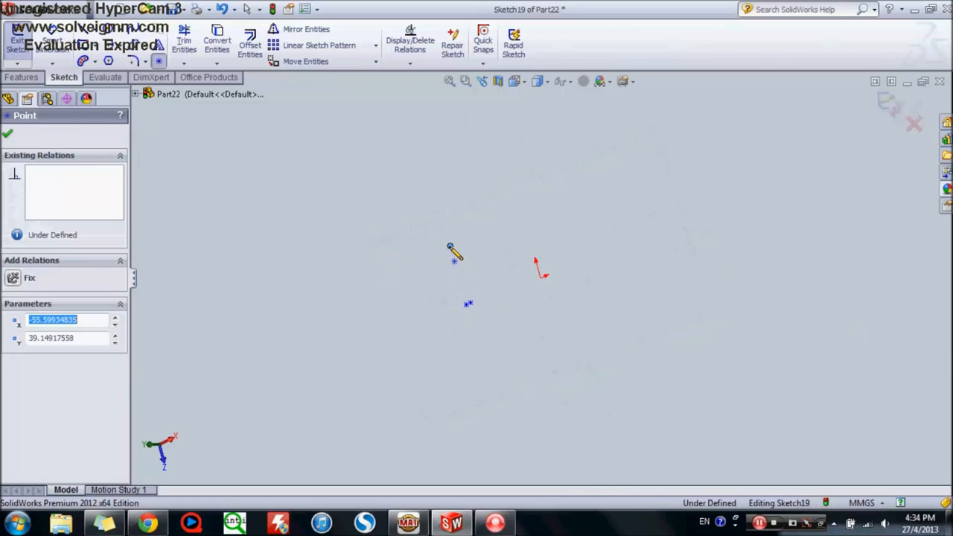
Step: Scatter thirteen more sketch points around the three existing ones and the origin, and finish placing points
left_click(472, 185)
left_click(559, 240)
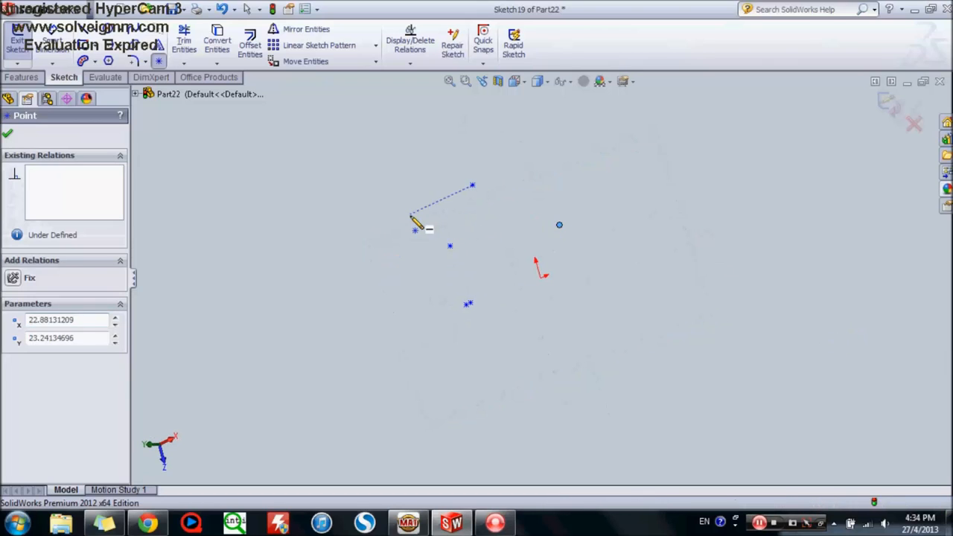
left_click(409, 214)
left_click(403, 291)
left_click(563, 300)
left_click(447, 340)
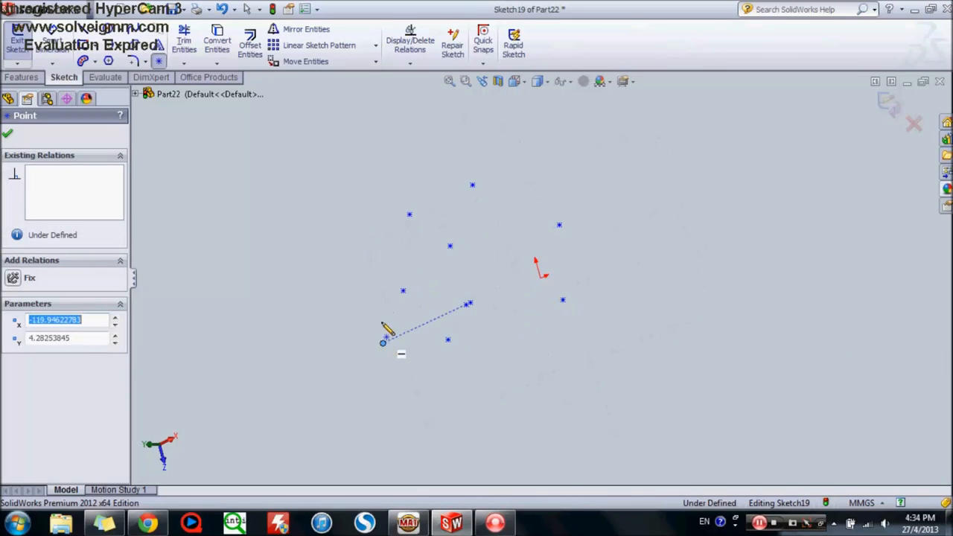
left_click(383, 343)
left_click(359, 256)
left_click(344, 202)
left_click(364, 171)
left_click(448, 149)
left_click(522, 152)
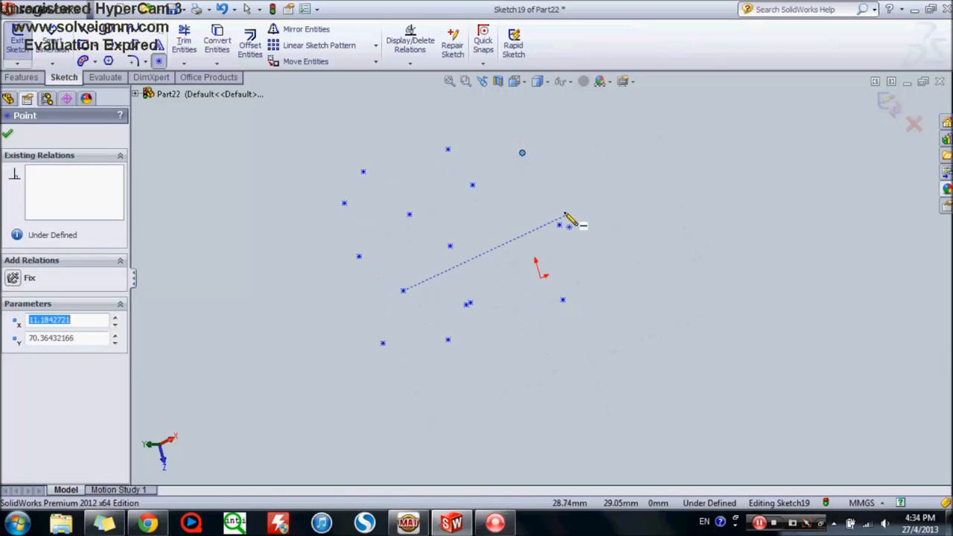
left_click(620, 253)
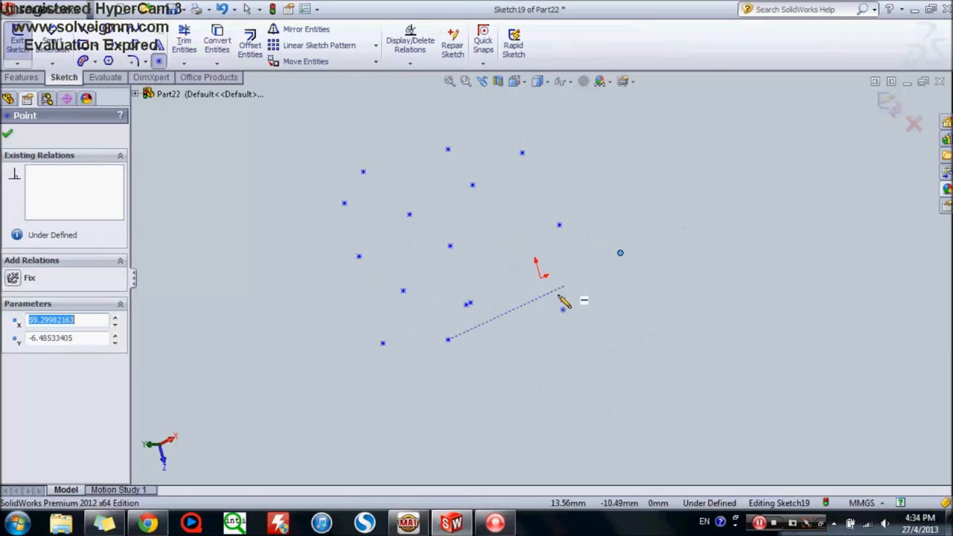
left_click(7, 136)
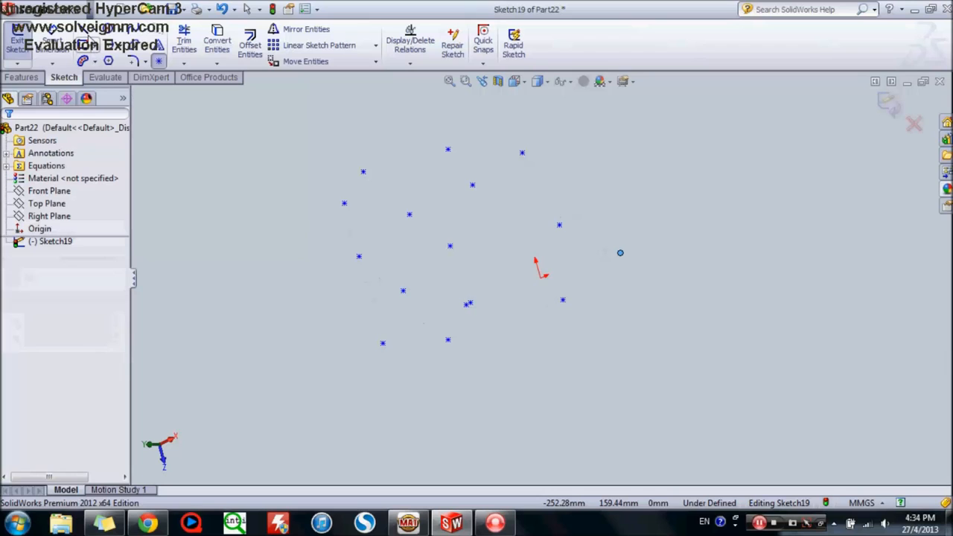
Step: Connect twelve of the sketch points with a continuous zigzag chain of lines, beginning at the leftmost point and ending just below the origin
left_click(87, 35)
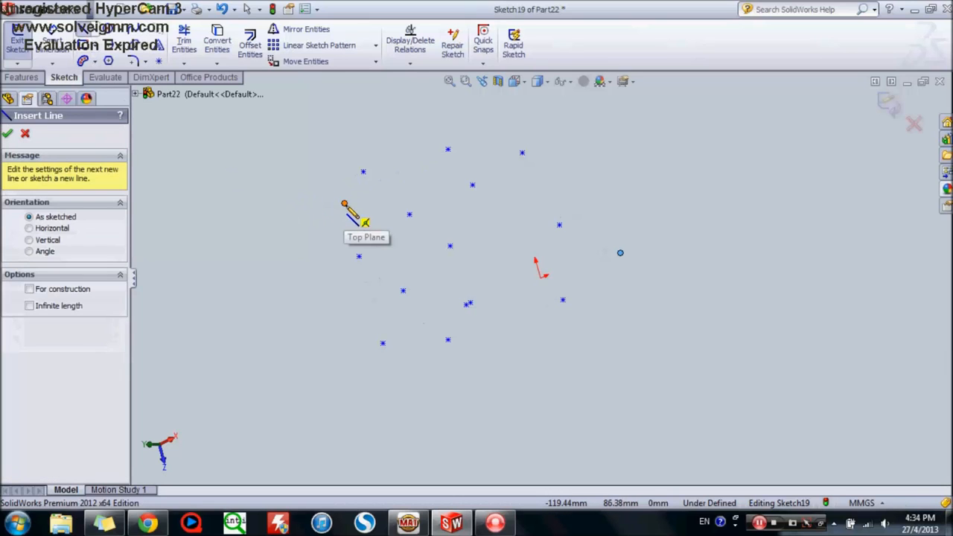
left_click(344, 202)
left_click(362, 173)
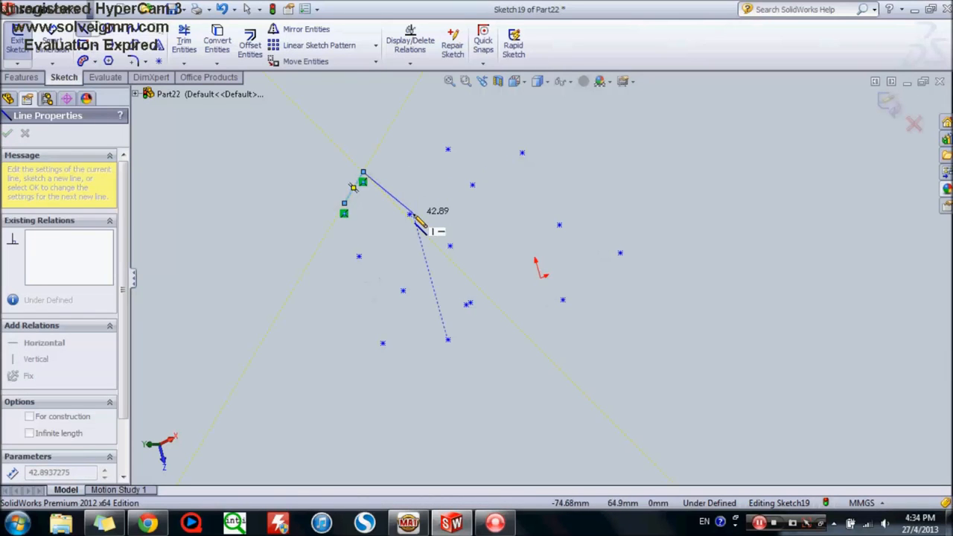
left_click(409, 215)
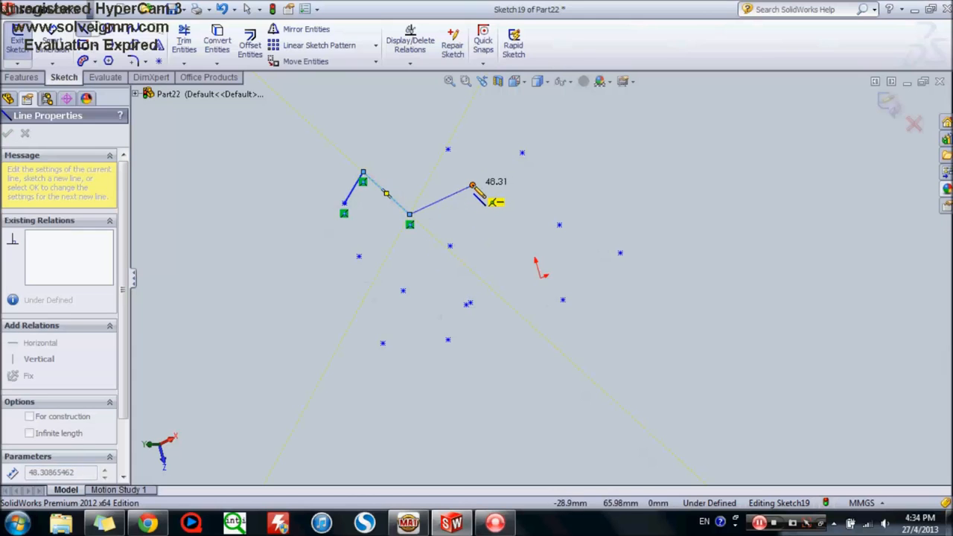
left_click(472, 184)
left_click(449, 247)
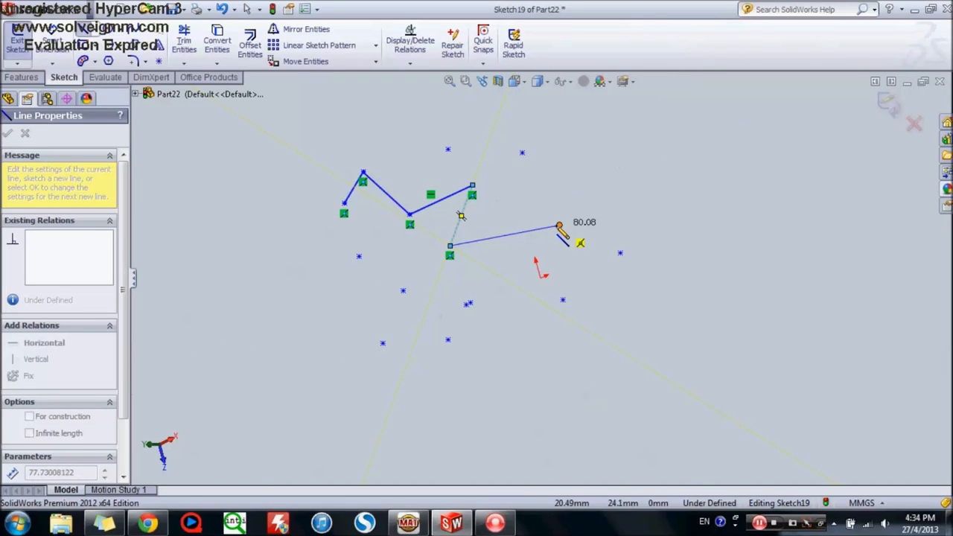
left_click(557, 226)
left_click(471, 303)
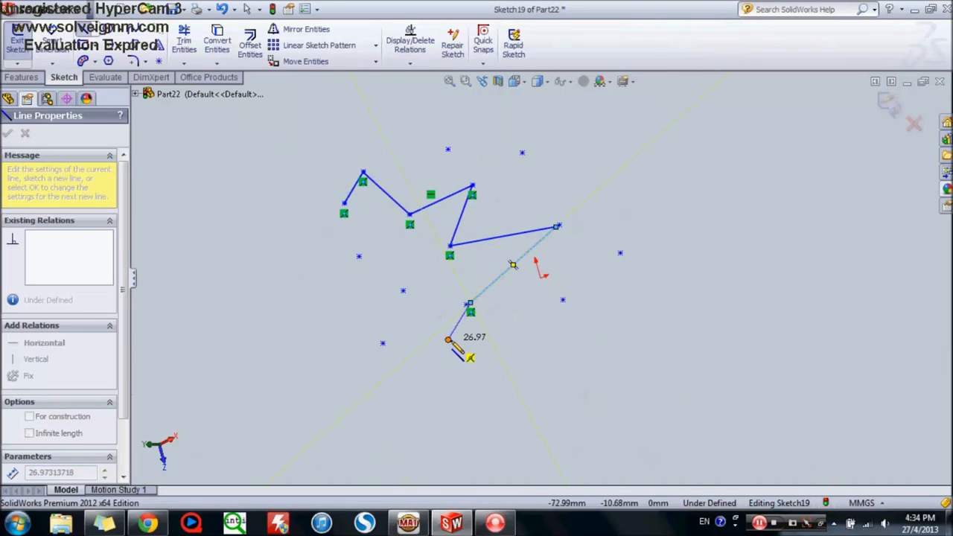
left_click(402, 291)
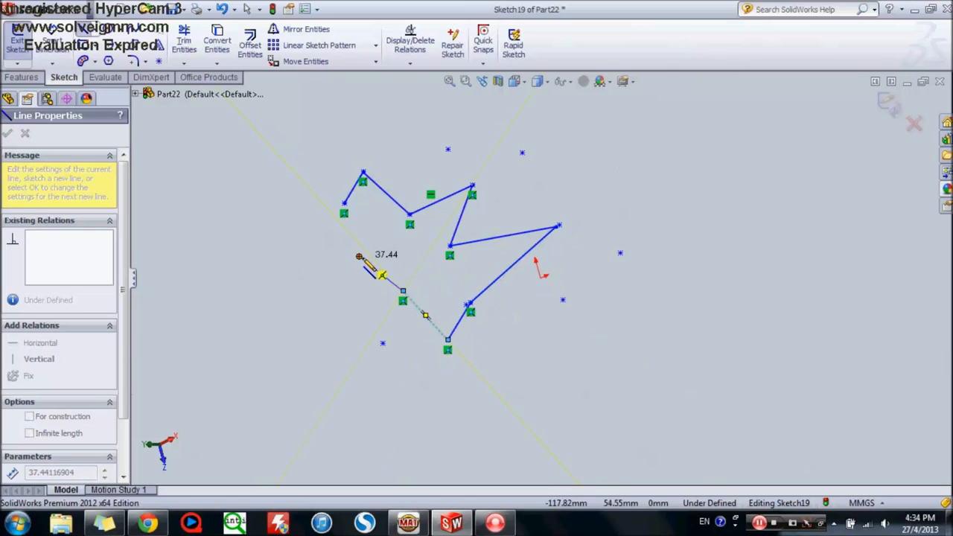
left_click(359, 257)
left_click(382, 343)
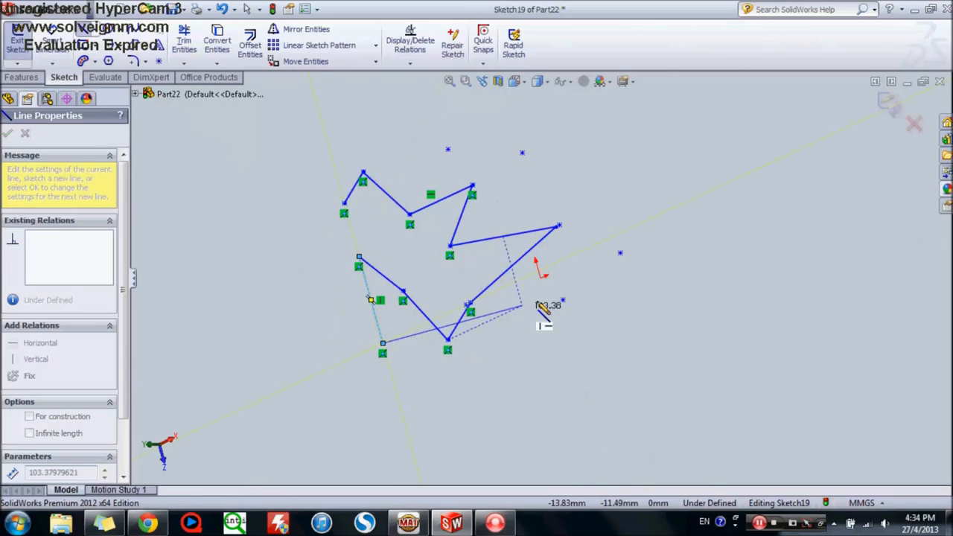
left_click(562, 301)
key("Escape")
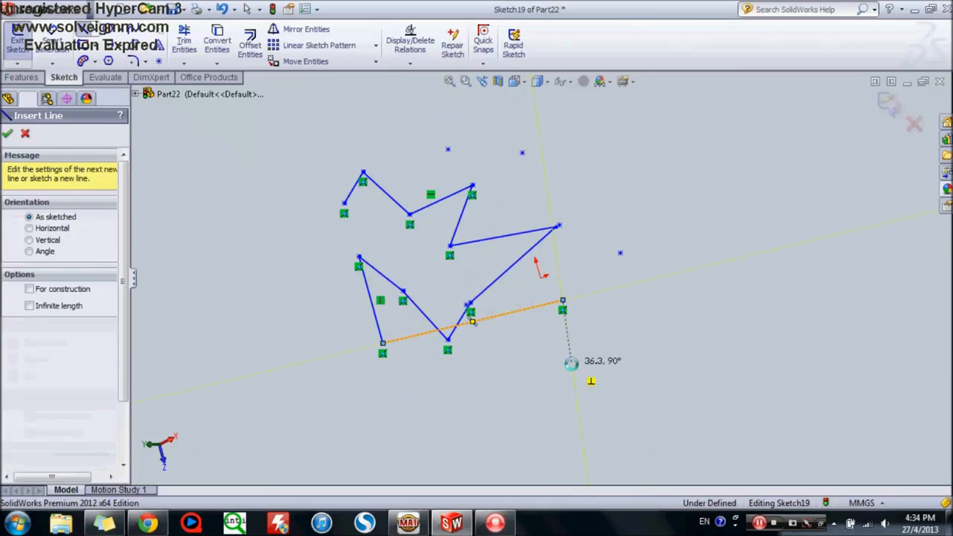
key("Escape")
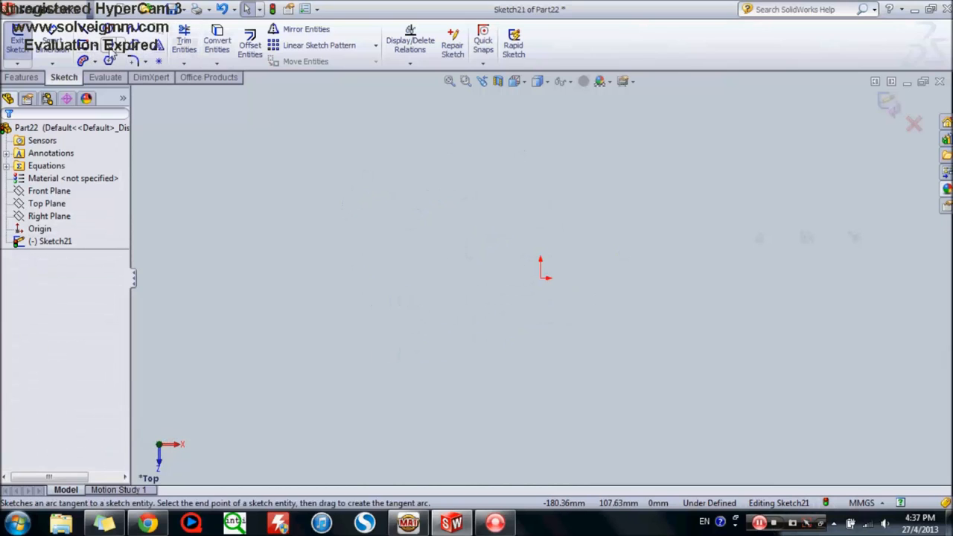
Step: Sketch a closed triangle near the origin from three lines, with a horizontal top edge about 124 mm long and its third corner pointing down
left_click(87, 37)
left_click_drag(359, 177, 527, 326)
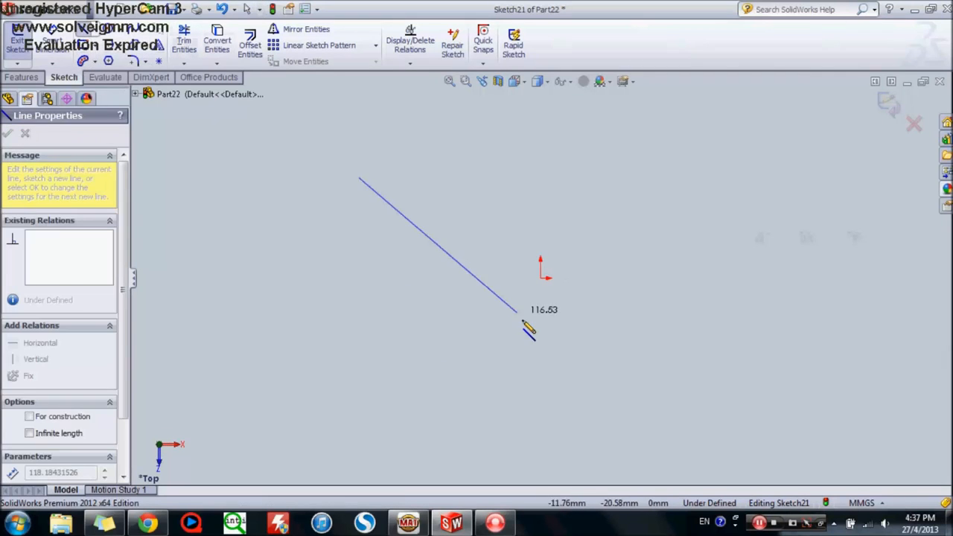
left_click(580, 177)
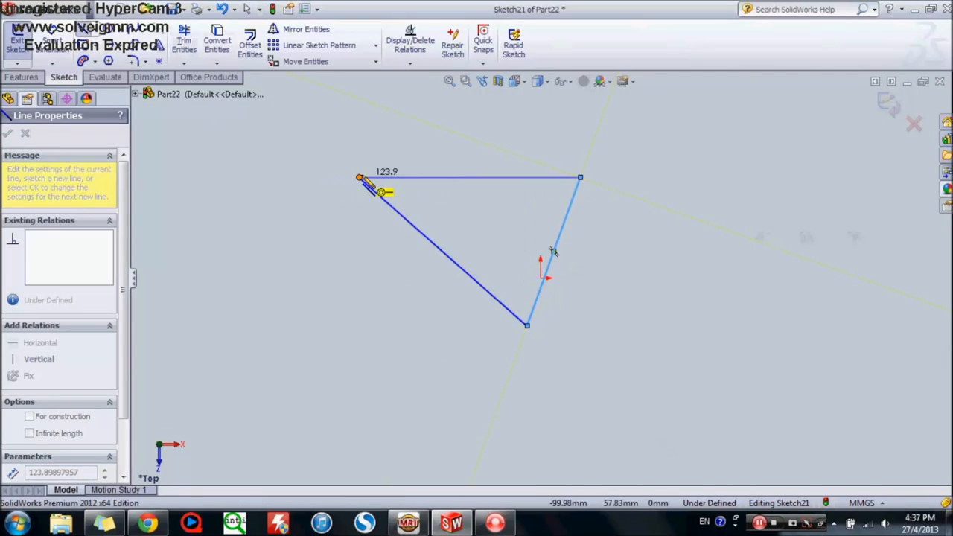
left_click(358, 178)
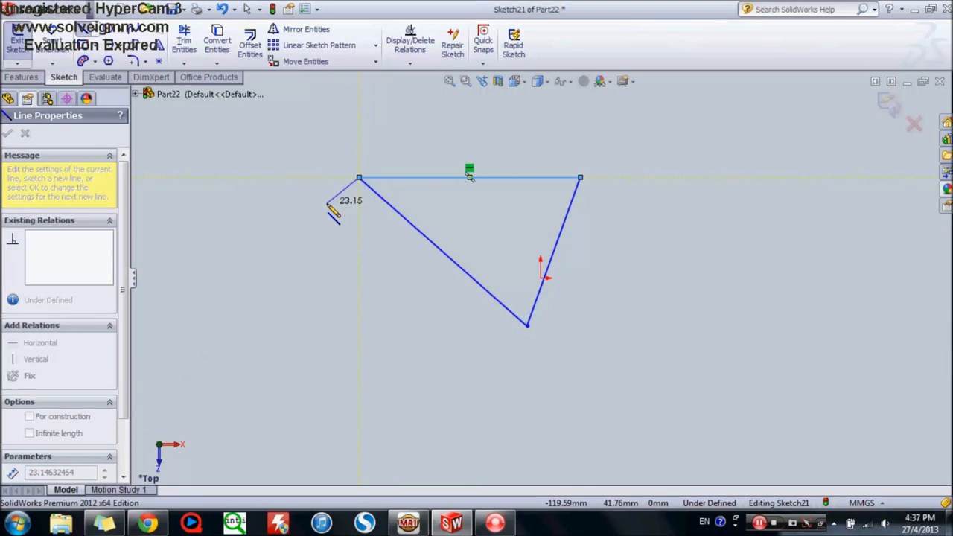
key("Escape")
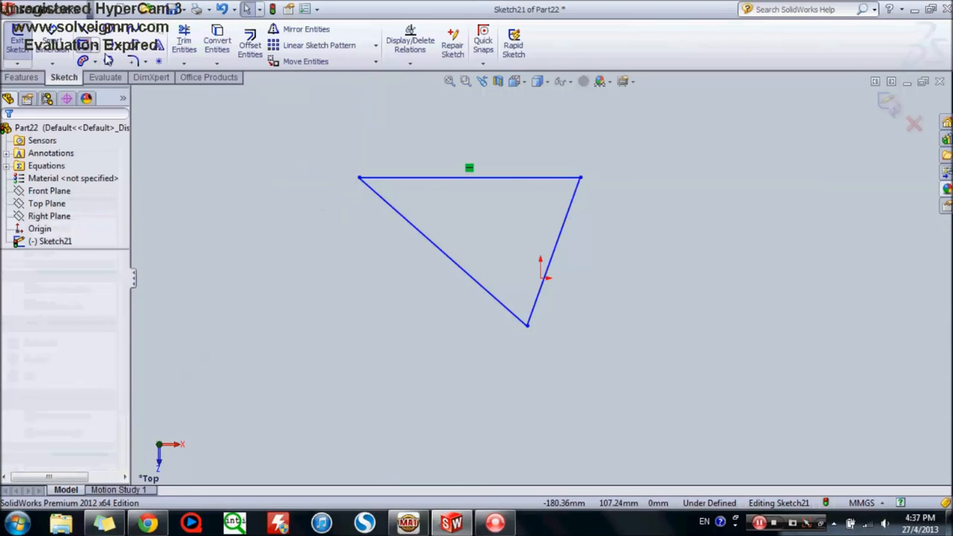
Step: Sketch a tall corner rectangle across the triangle, extending above its top edge and below its lowest corner
left_click(108, 60)
left_click(402, 123)
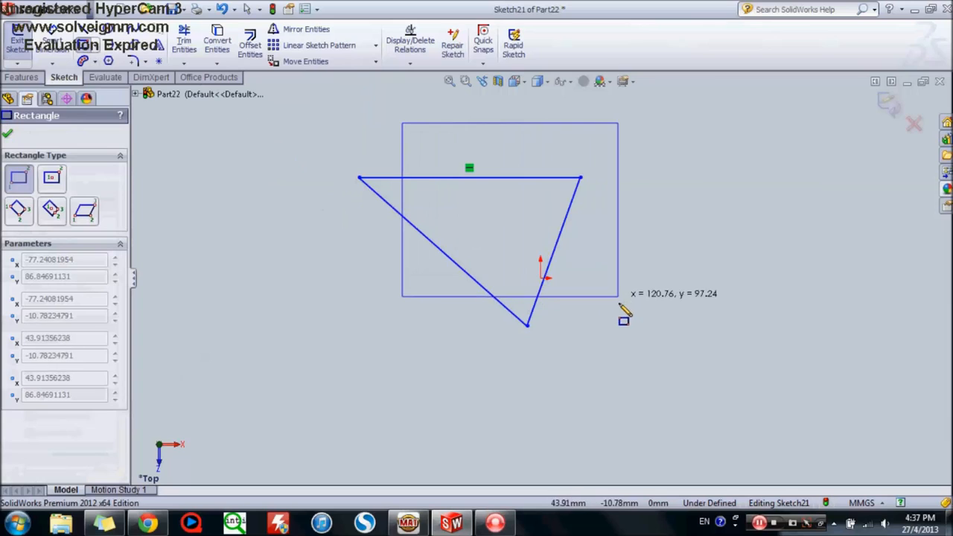
left_click(514, 345)
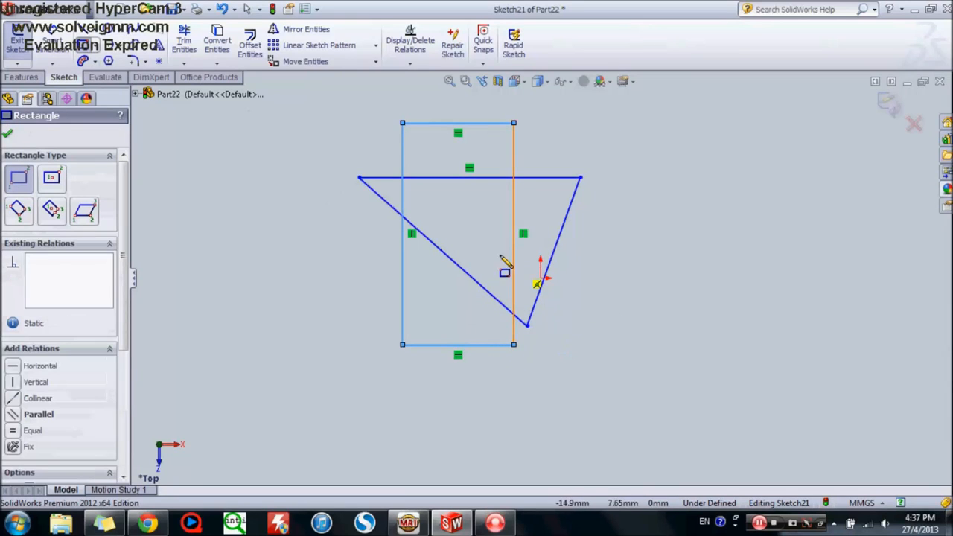
key("Escape")
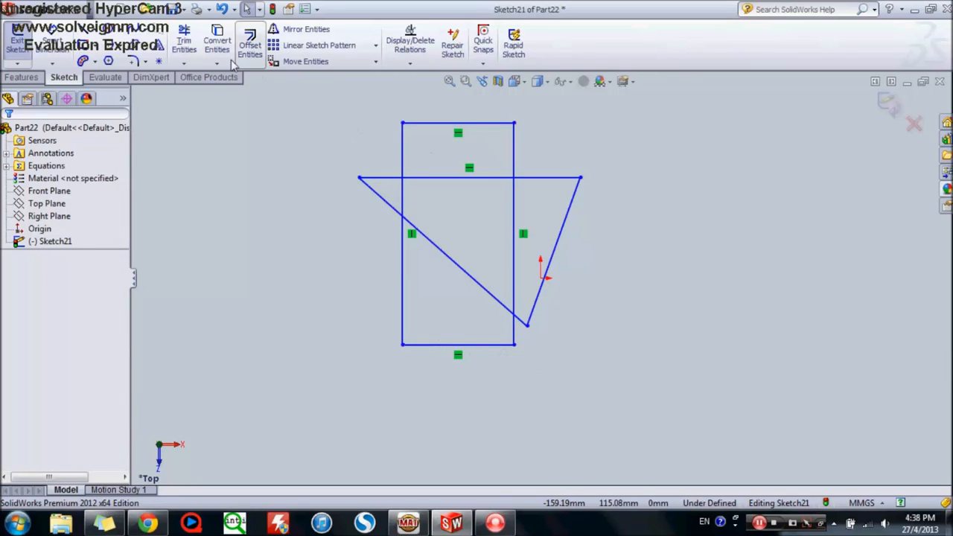
Step: Trim away the parts of the triangle's slanted left edge and top edge that lie inside the rectangle, using Trim to closest
left_click(183, 46)
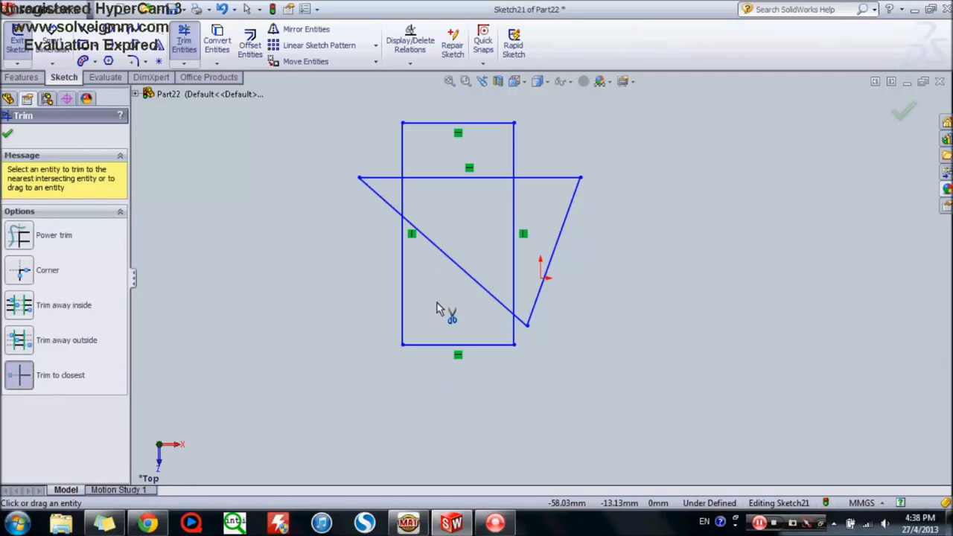
left_click(451, 260)
left_click(458, 178)
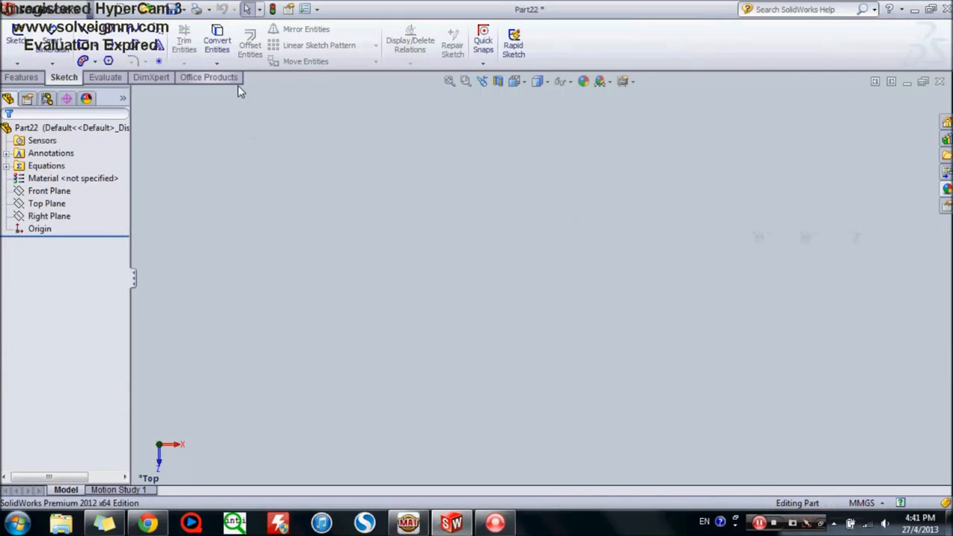
Step: Sketch a wide corner rectangle on the Top Plane that encloses the origin
left_click(85, 44)
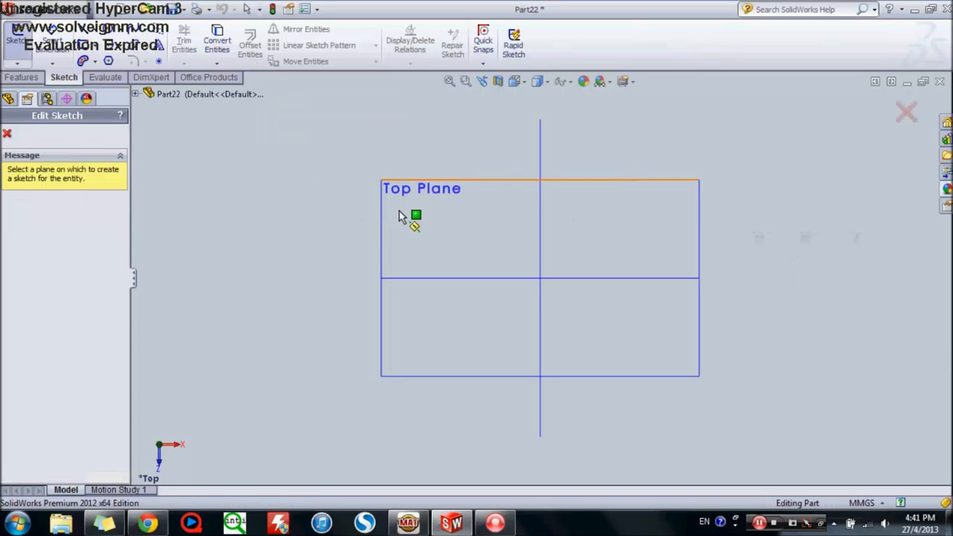
left_click(421, 225)
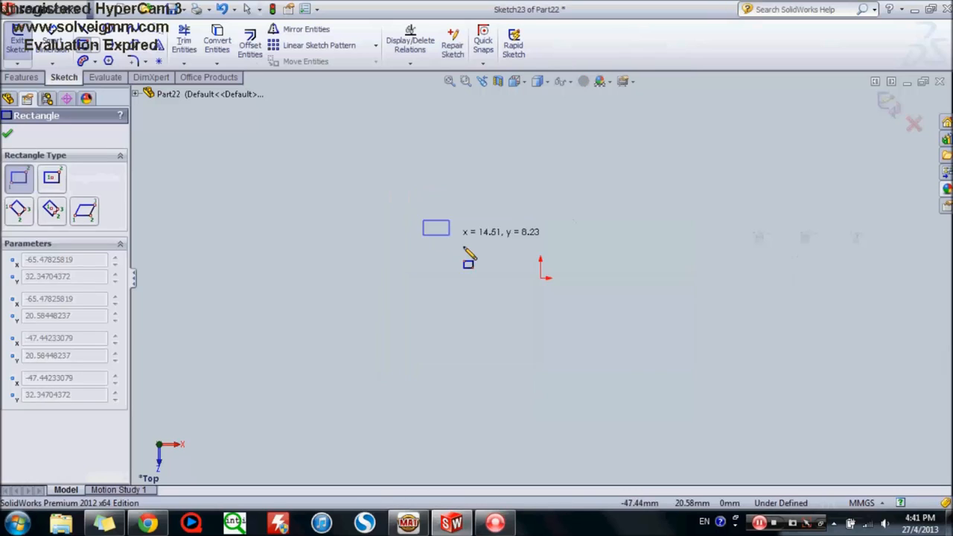
left_click(422, 221)
left_click(633, 324)
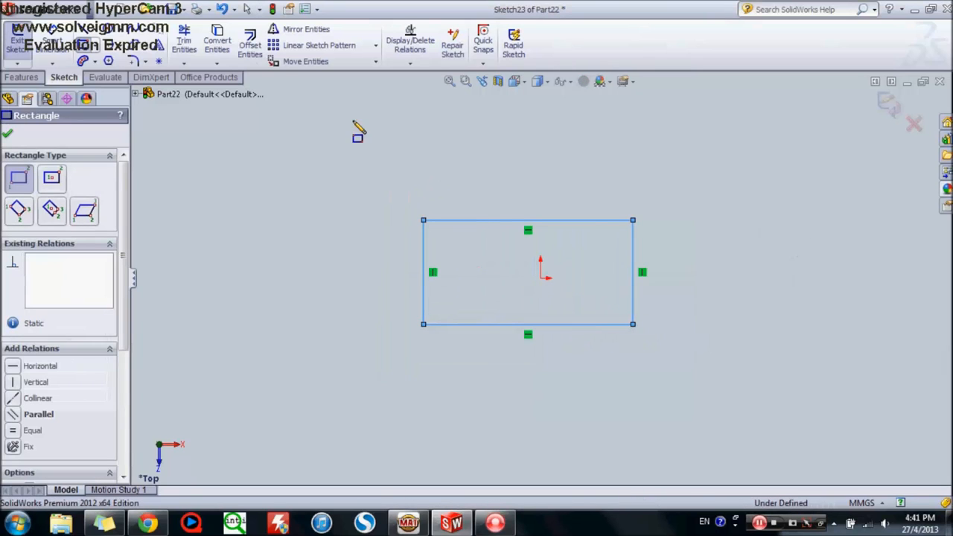
Step: Offset the whole rectangle outward by 10 mm with the chain selected and dimensions added
left_click(253, 49)
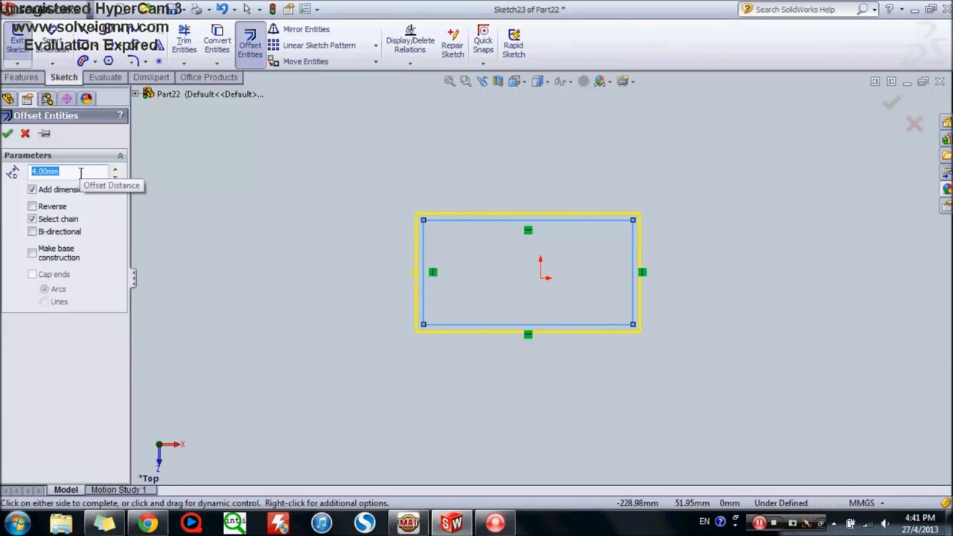
type("10")
key("Return")
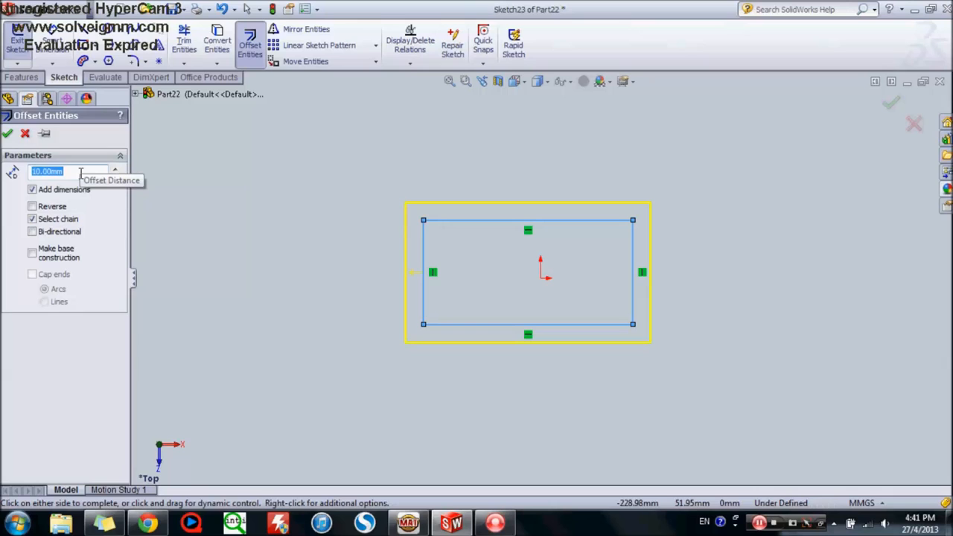
left_click(8, 135)
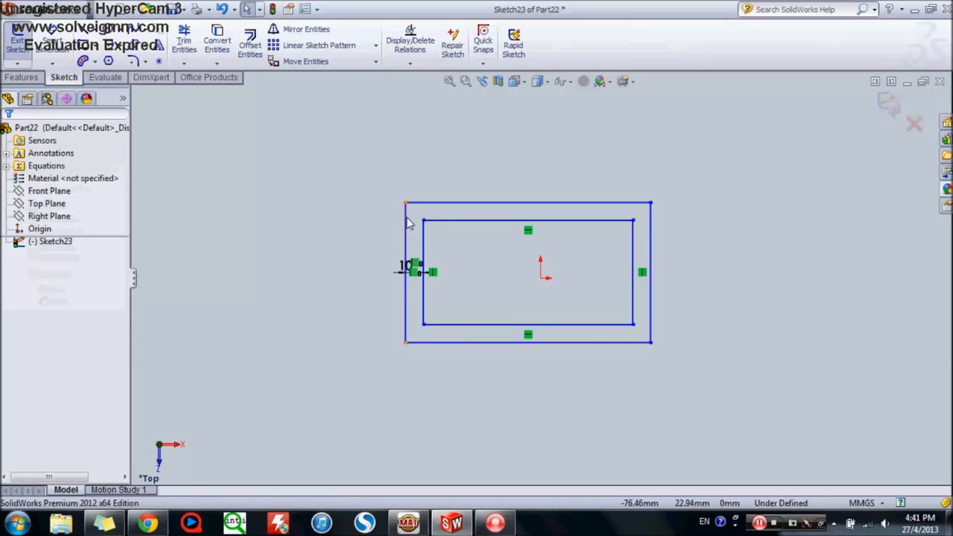
Step: Offset the outer of the two rectangles outward by a further 10 mm to make a third rectangle
left_click(453, 215)
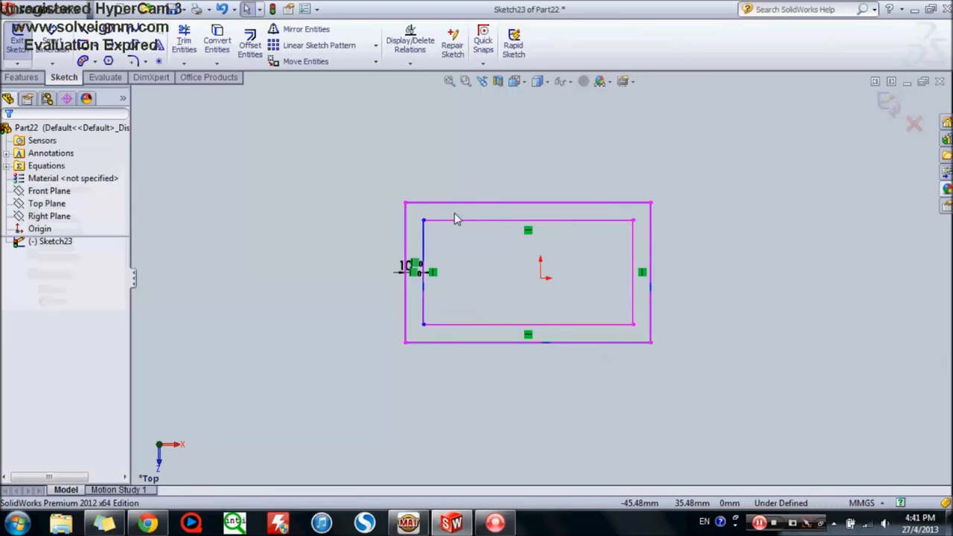
left_click(311, 153)
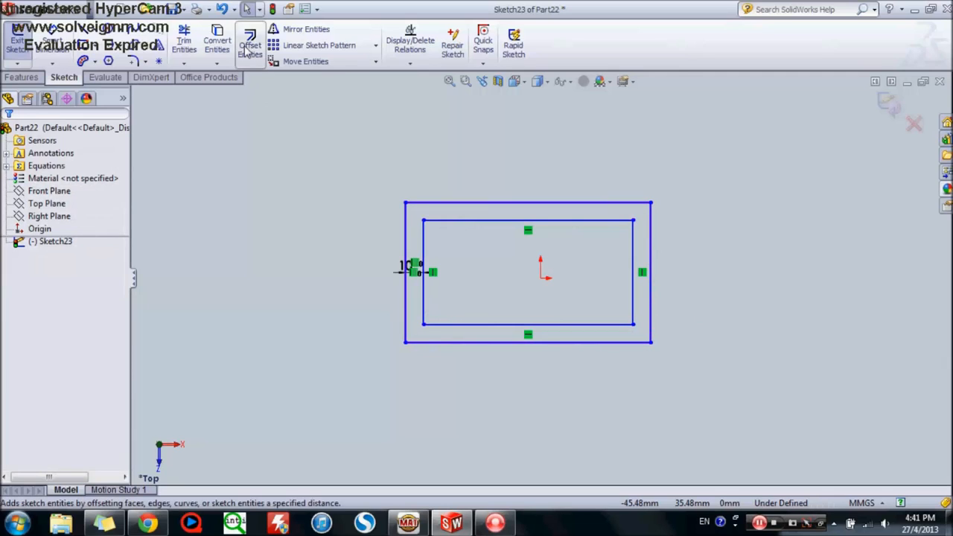
left_click(250, 45)
left_click(450, 203)
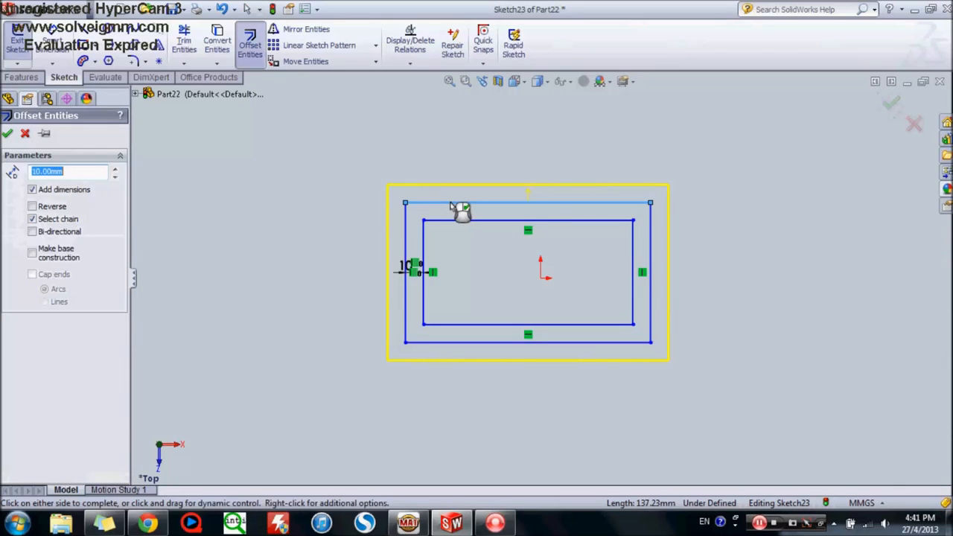
left_click(8, 134)
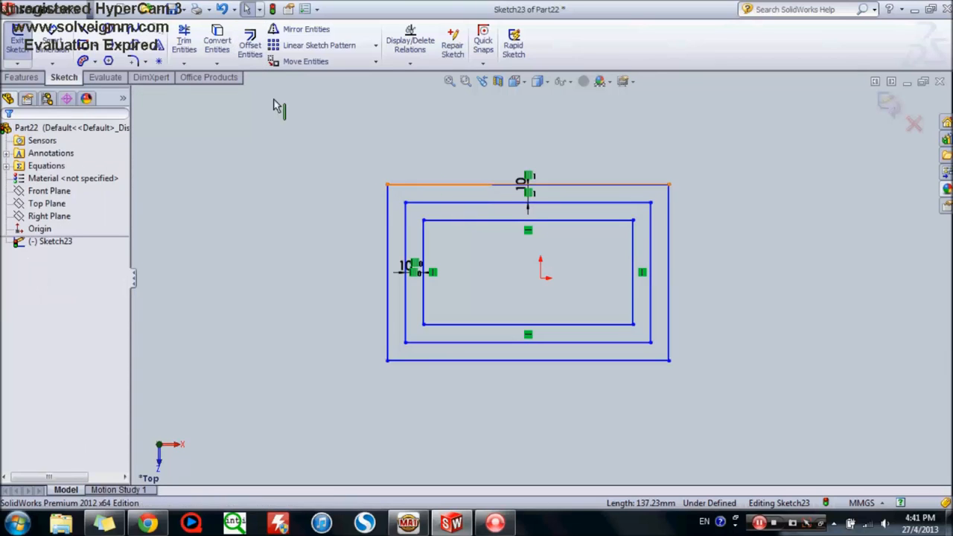
Step: Offset the third, outermost rectangle outward by 10 mm to add a fourth concentric rectangle
left_click(453, 186)
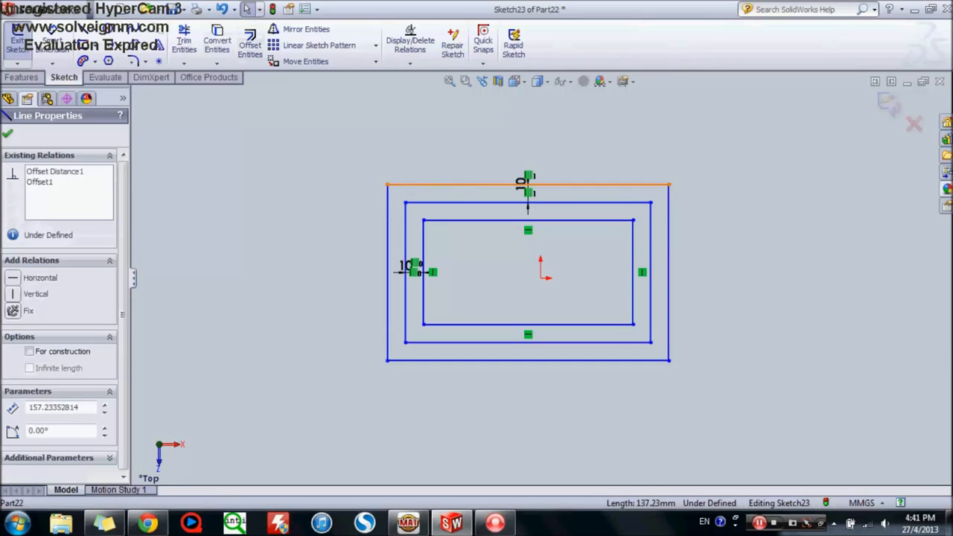
left_click(250, 45)
left_click(8, 134)
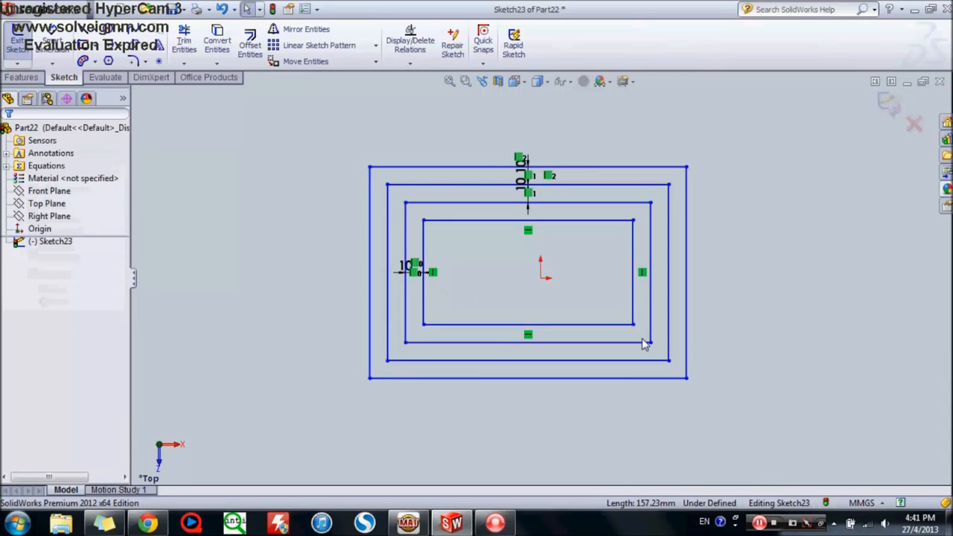
Step: Undo the three outward offsets, leaving only the original corner rectangle in the sketch
left_click(227, 13)
left_click(227, 13)
left_click(227, 13)
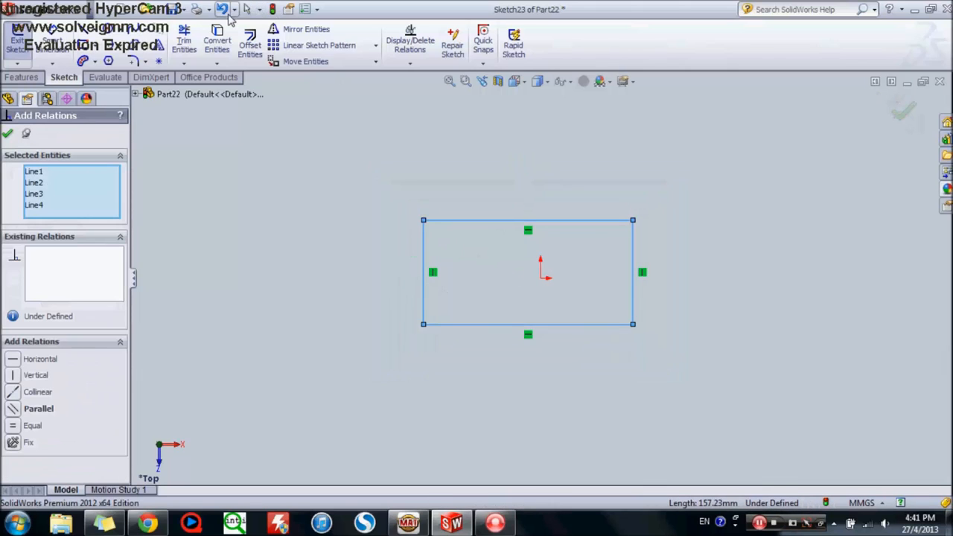
Step: Sketch a vertical line to the left of the rectangle, extending well above and below it
left_click(80, 31)
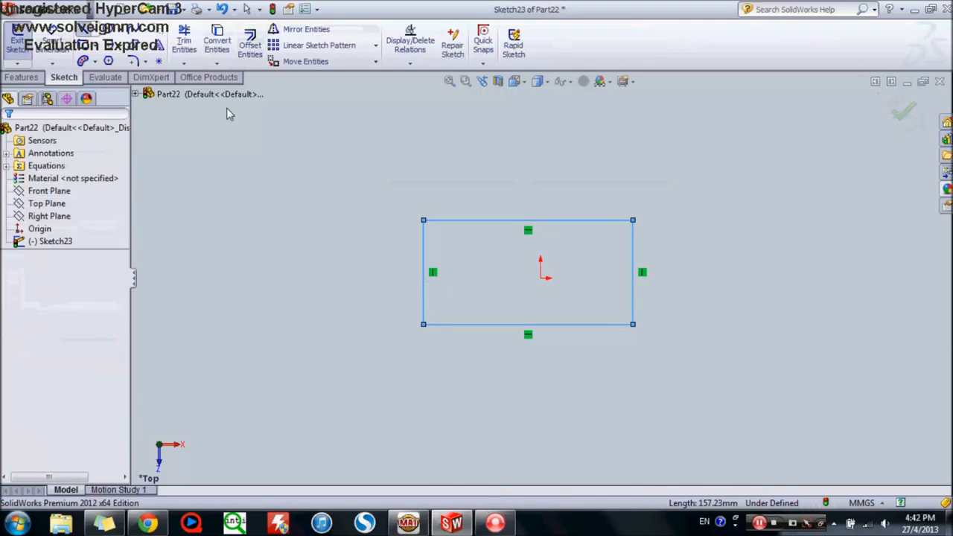
left_click(325, 116)
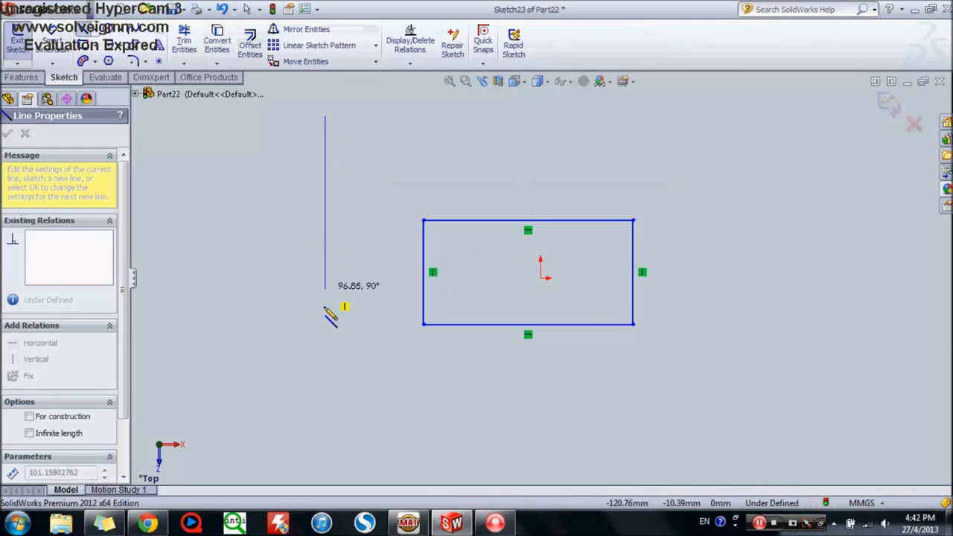
left_click(325, 417)
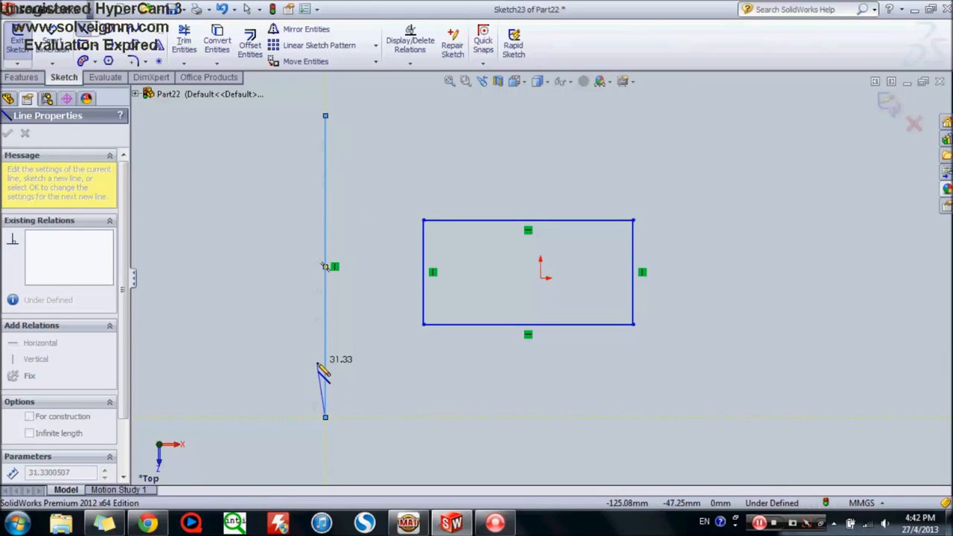
key("Escape")
key("Escape")
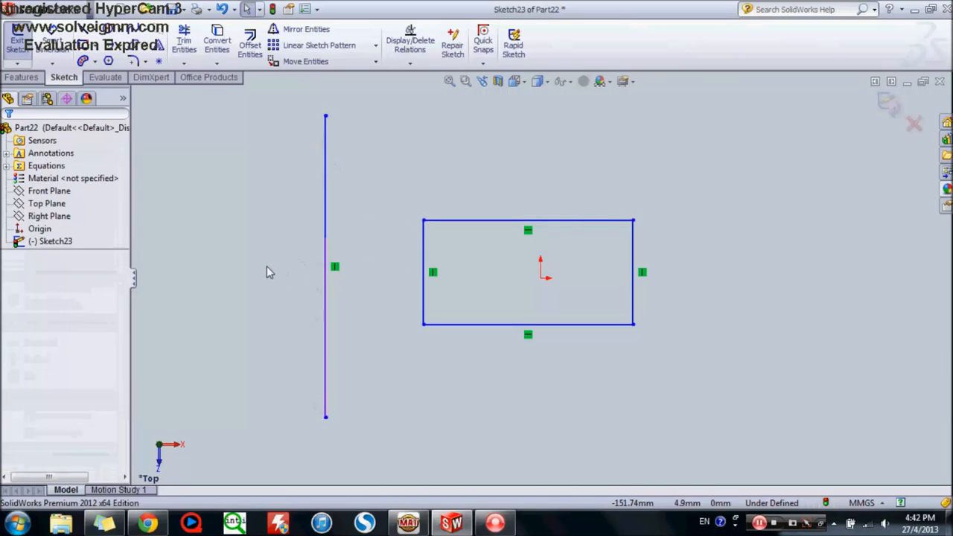
Step: Mirror all four rectangle lines about the vertical line with Copy enabled
left_click(296, 31)
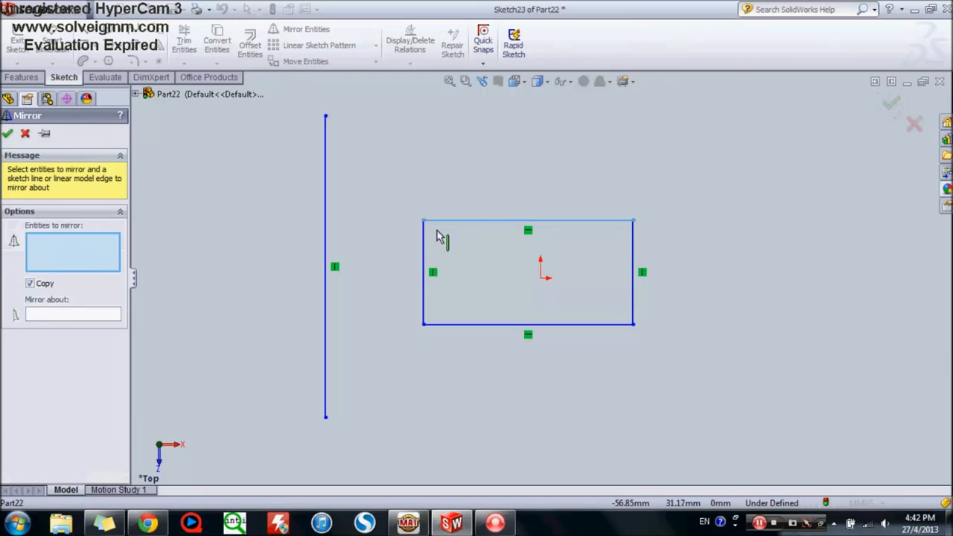
left_click(424, 250)
left_click(424, 249)
left_click(472, 324)
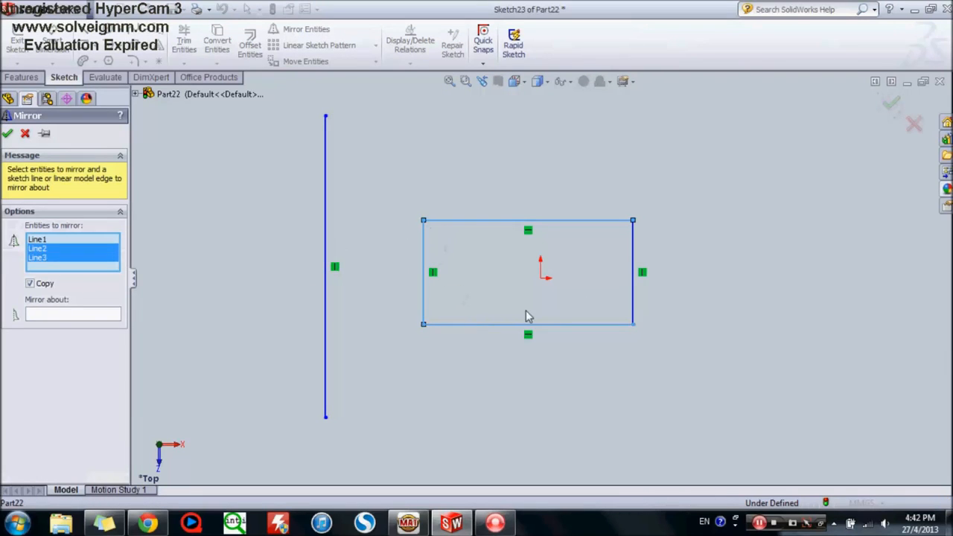
left_click(636, 253)
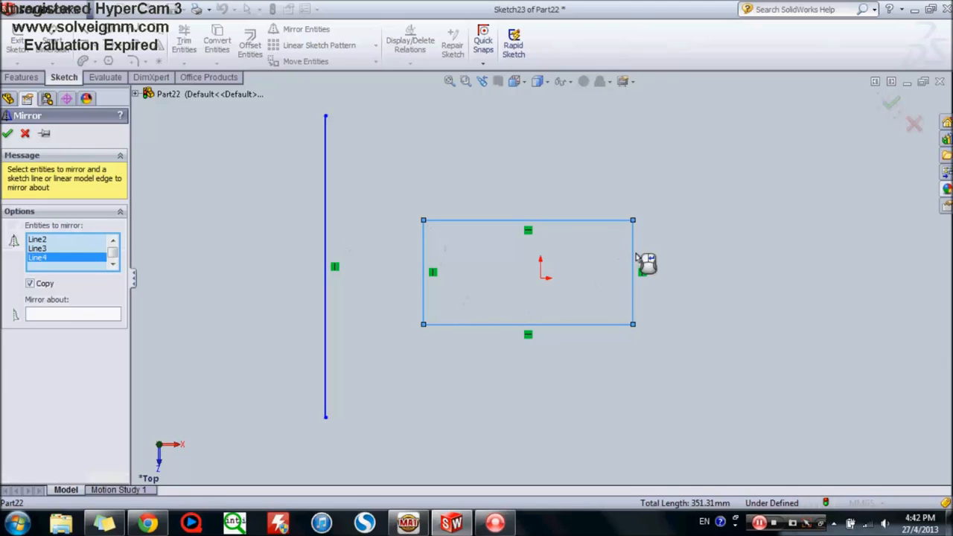
left_click(567, 221)
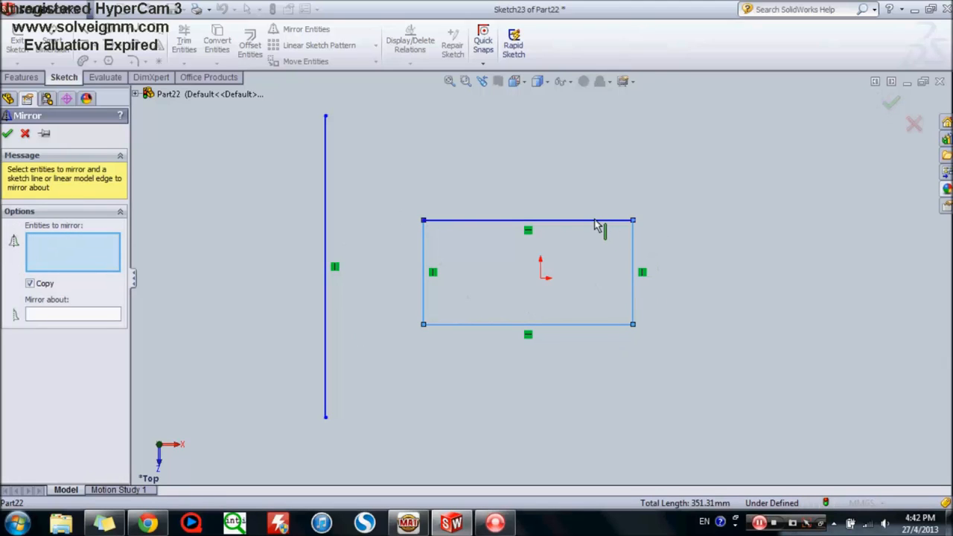
left_click(447, 221)
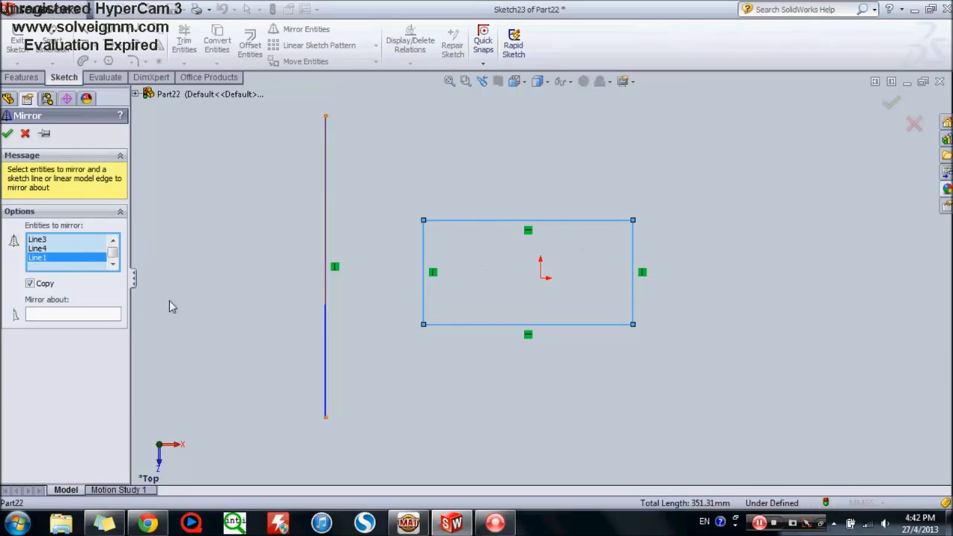
left_click(43, 316)
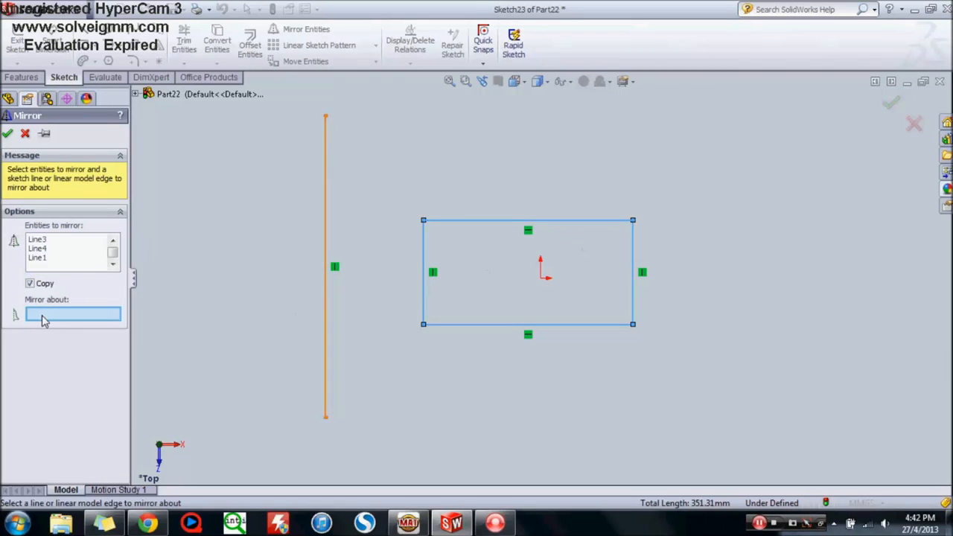
left_click(326, 216)
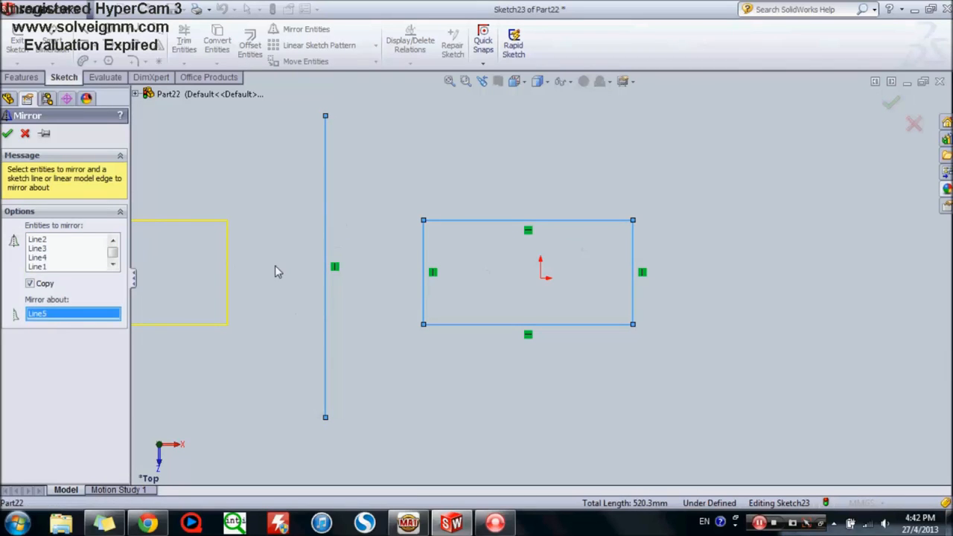
scroll(274, 266, "down", 1)
scroll(275, 266, "up", 3)
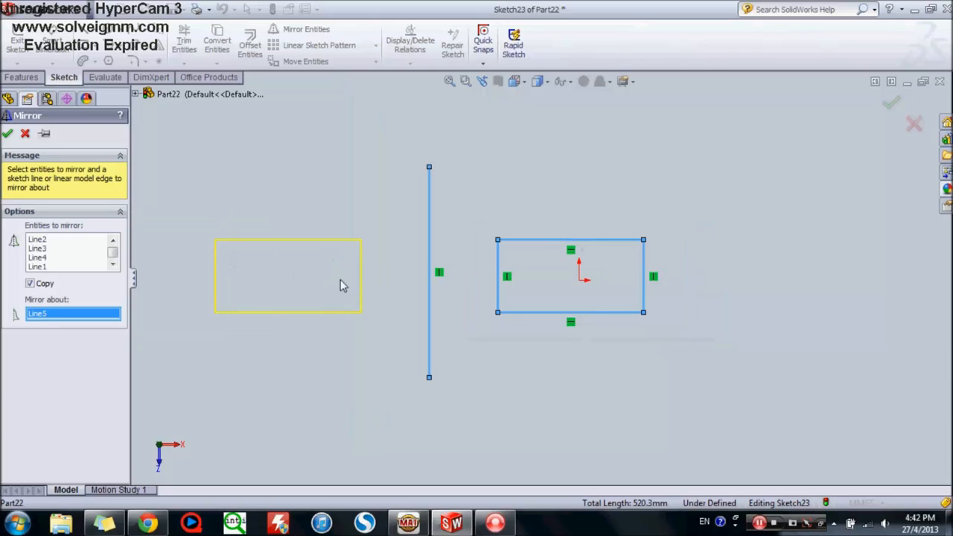
left_click(7, 133)
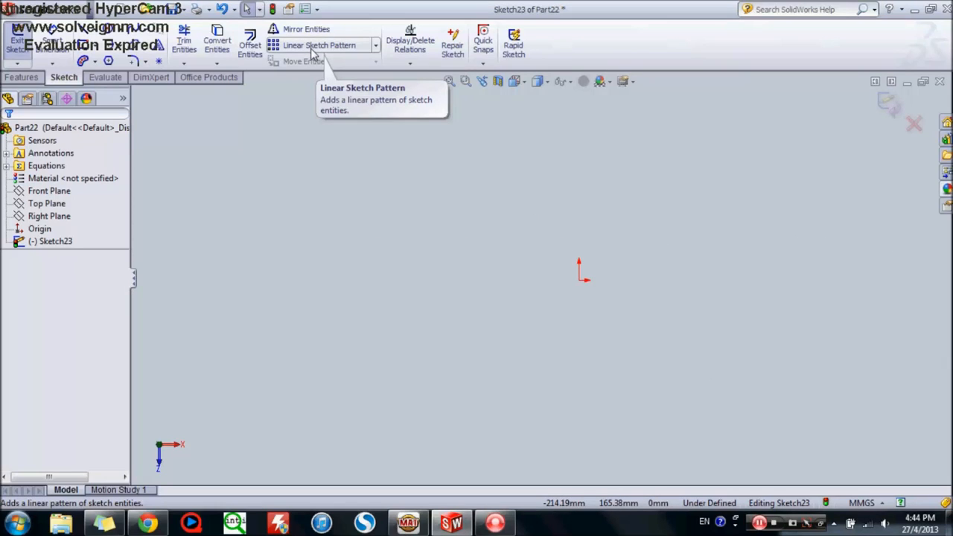
Step: Sketch a five-sided polygon left of the origin, with an inscribed circle about 59 mm in diameter
left_click(108, 64)
left_click(330, 223)
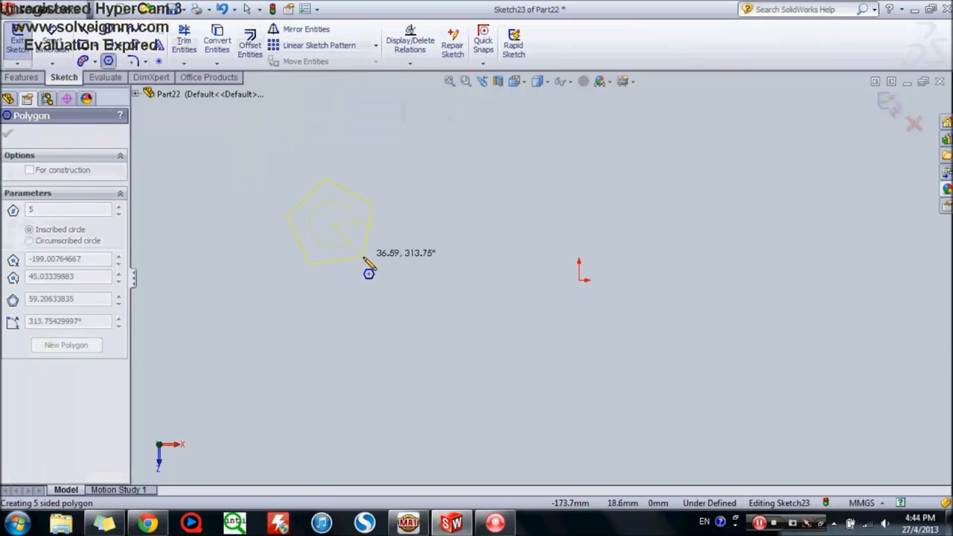
left_click(363, 258)
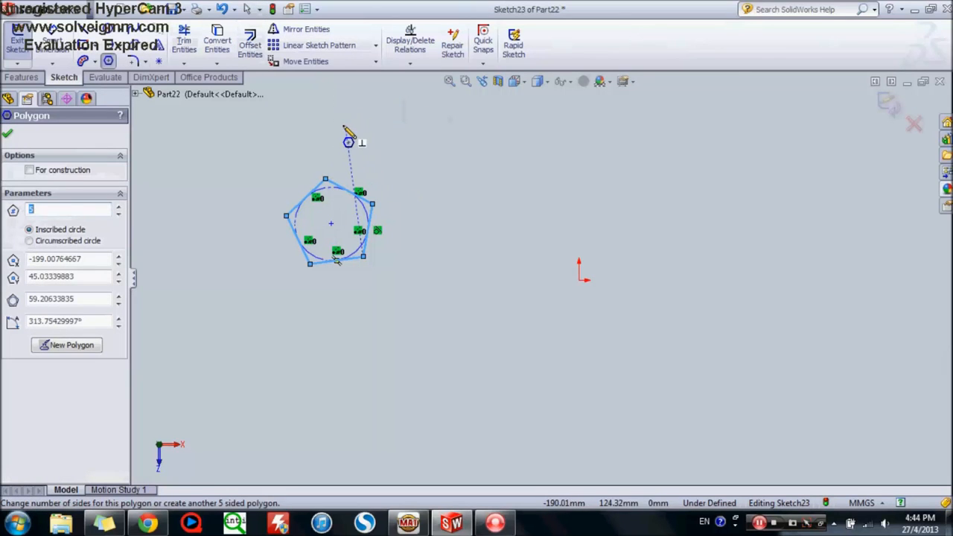
key("Escape")
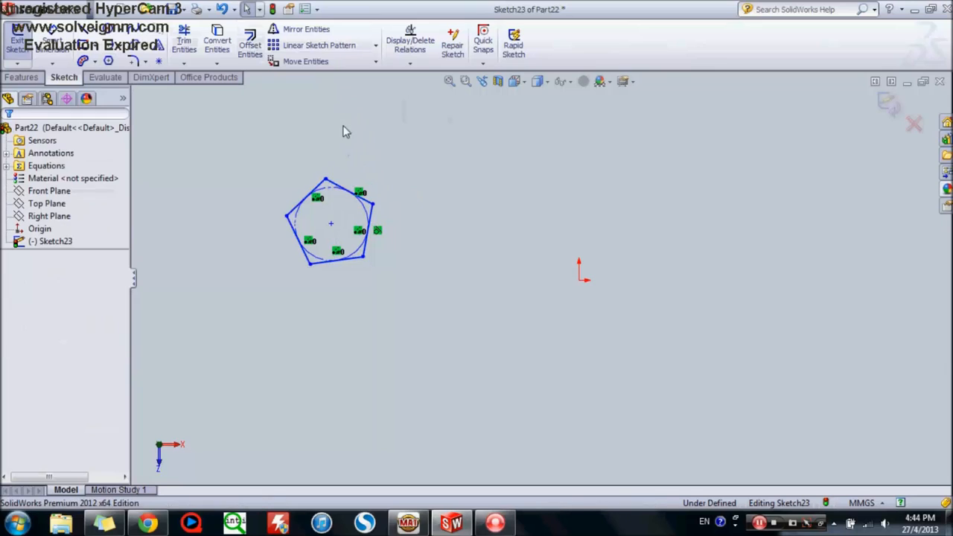
Step: Create a linear sketch pattern of the pentagon's five sides along the X-axis with 79 mm spacing and 10 instances
left_click(325, 46)
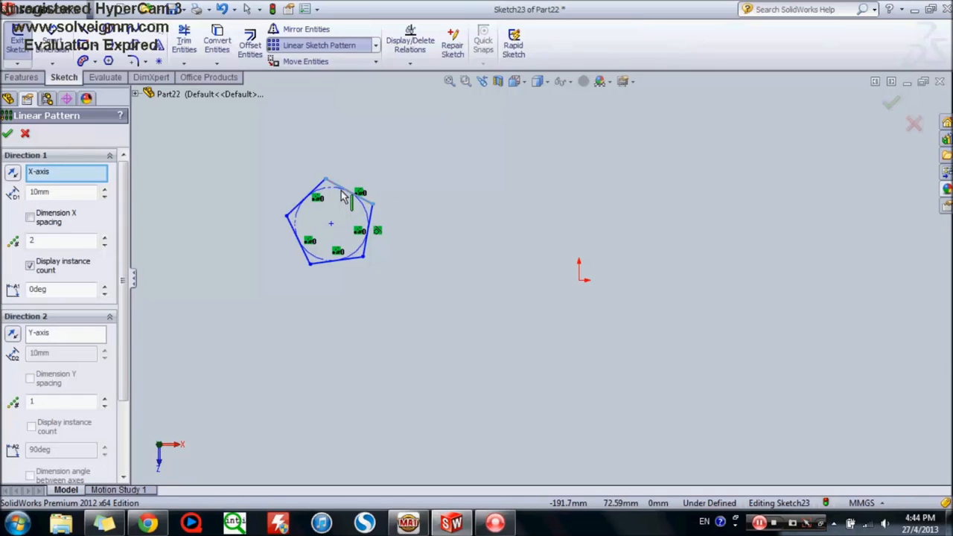
left_click(343, 190)
left_click(313, 192)
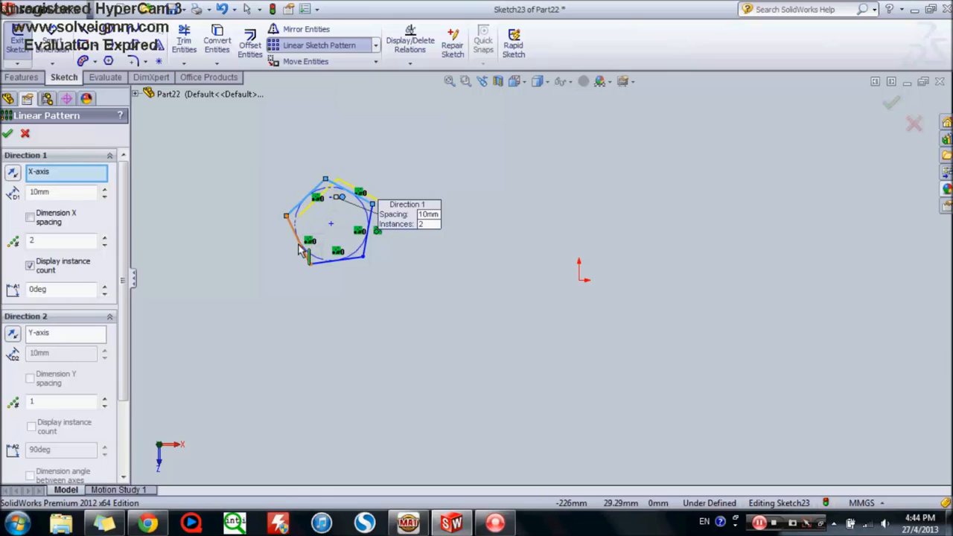
left_click(300, 245)
left_click(328, 264)
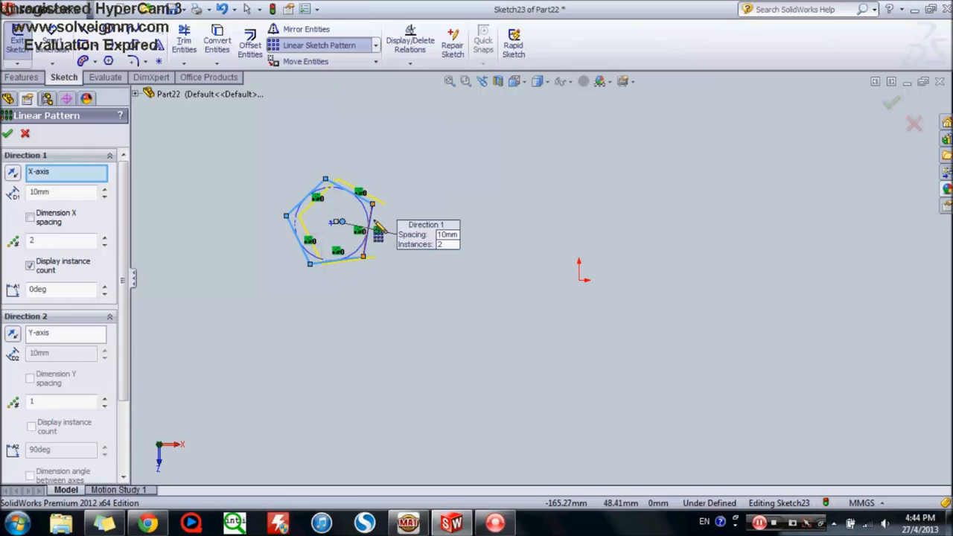
left_click(372, 222)
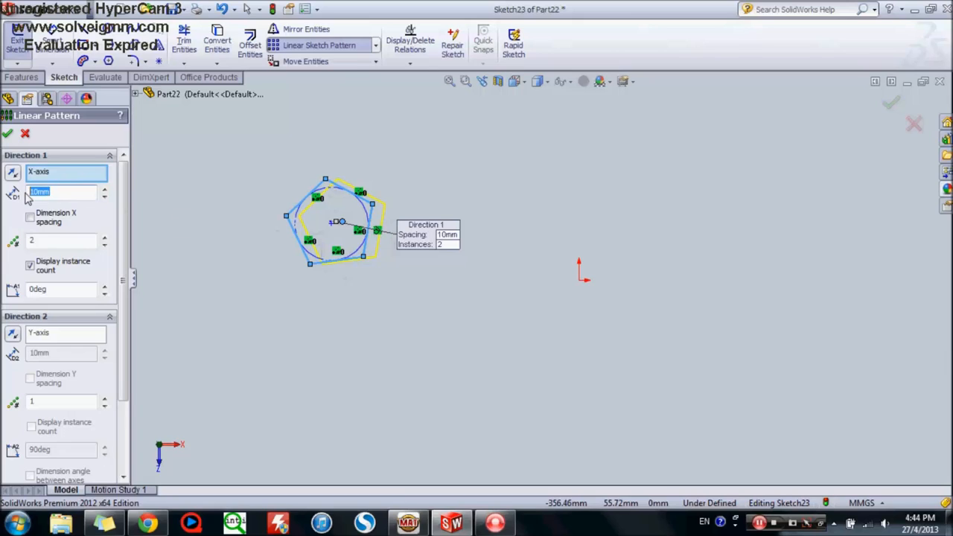
key("Return")
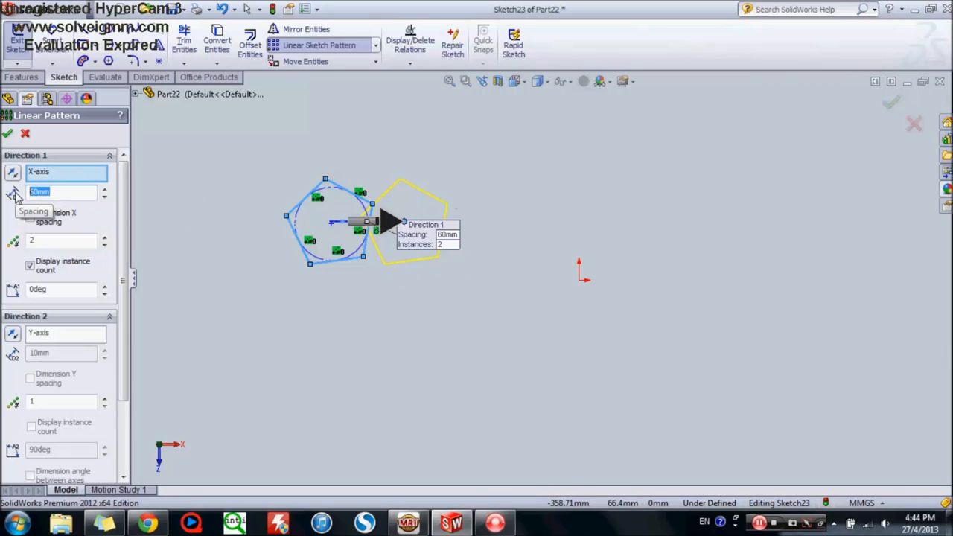
key("Return")
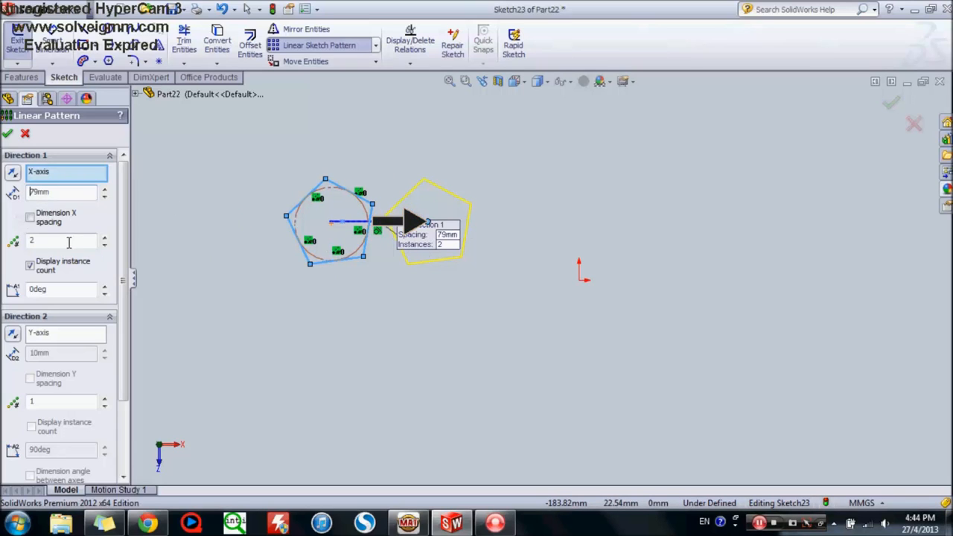
left_click(35, 241)
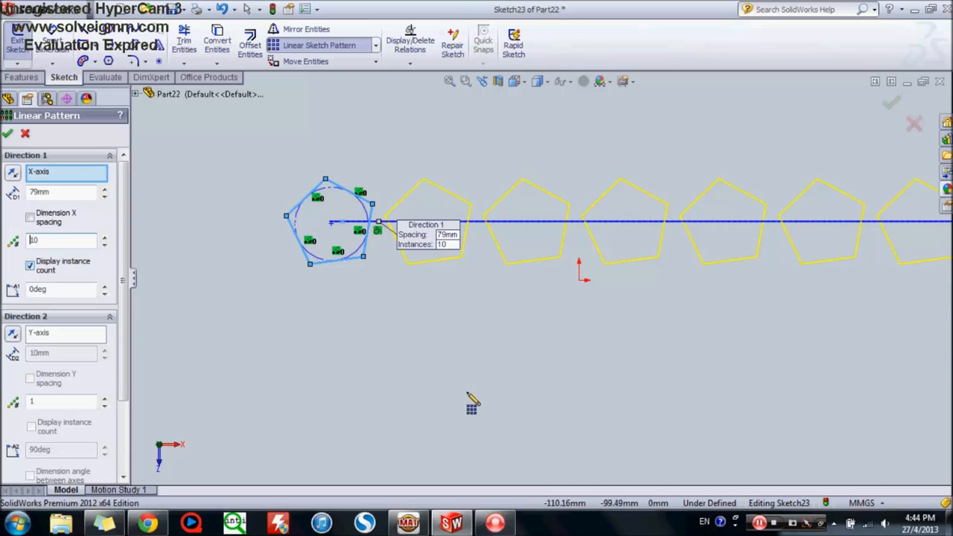
scroll(621, 347, "up", 3)
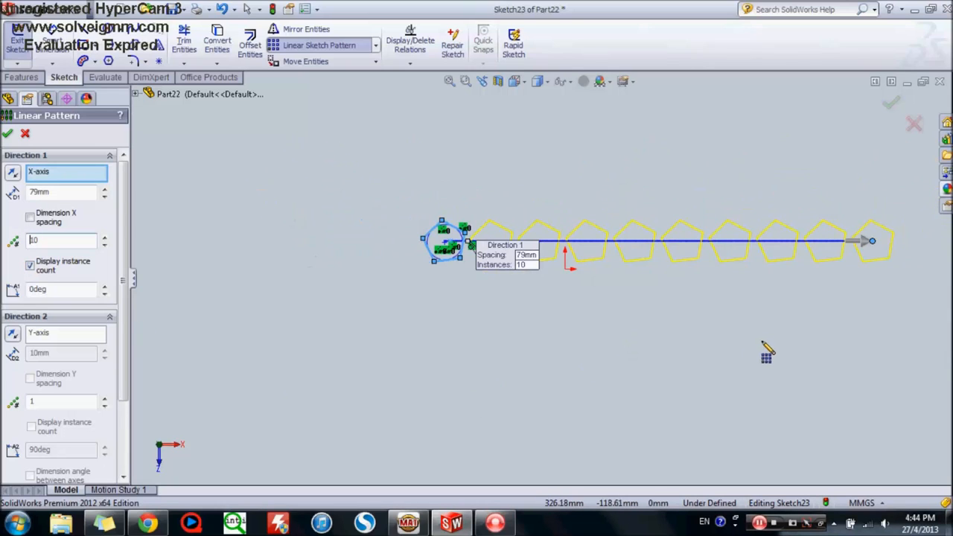
left_click(7, 133)
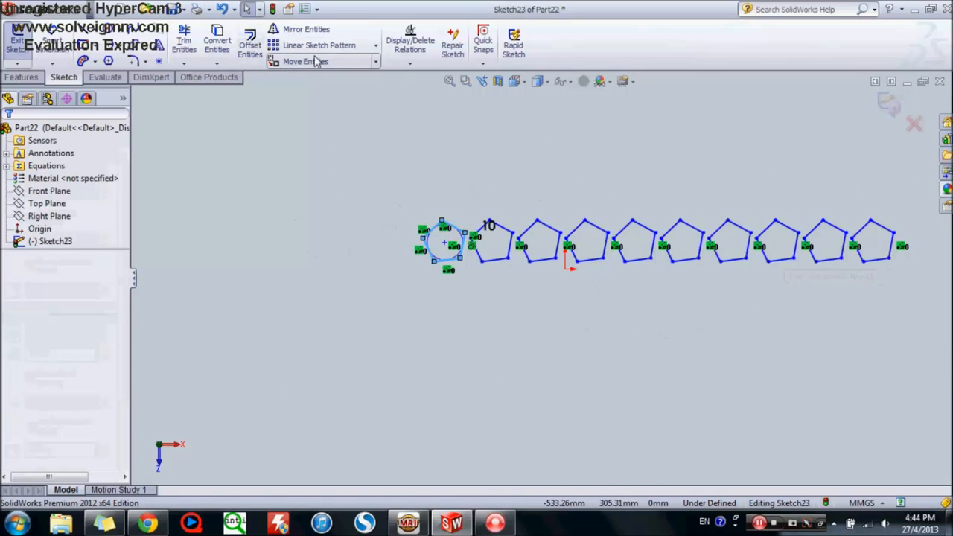
Step: Create a circular sketch pattern of the first pentagon around the origin with 4 equally spaced instances over 360 degrees
left_click(376, 46)
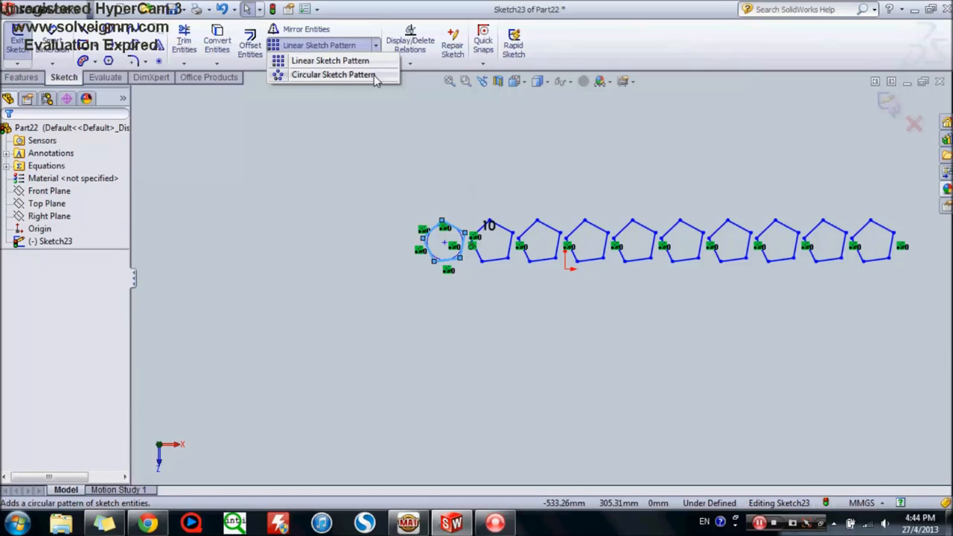
left_click(355, 75)
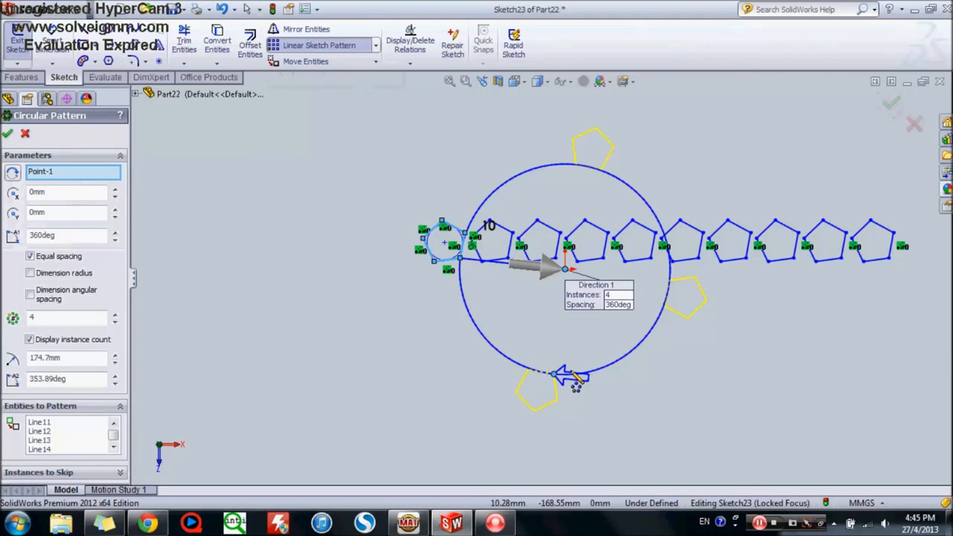
left_click(8, 133)
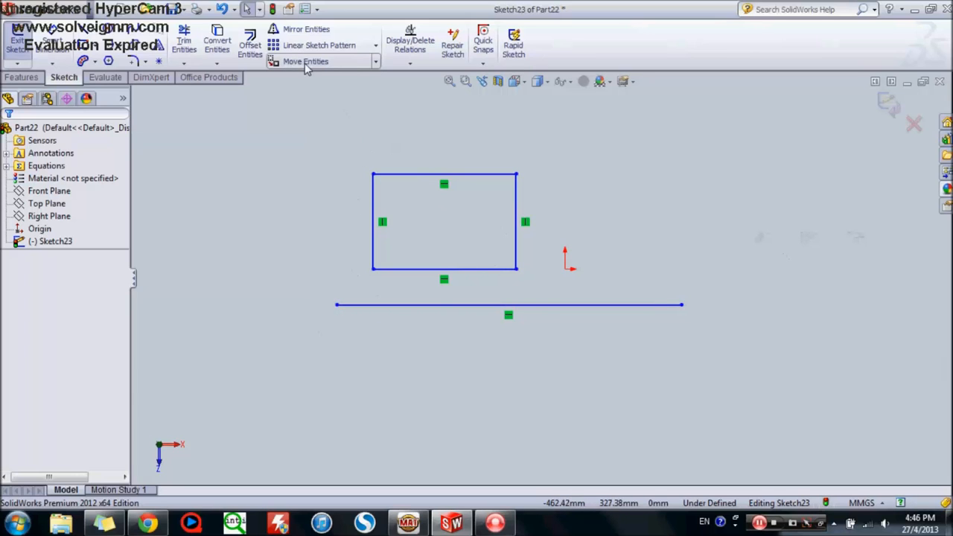
Step: Try moving the long horizontal line up across the rectangle with From/To points, keeping its relations, and undo the move
left_click(376, 62)
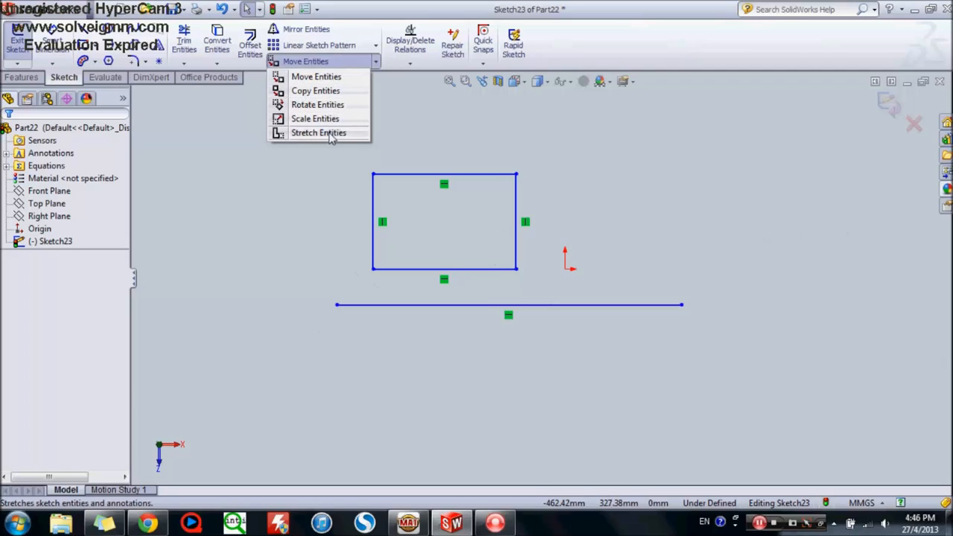
left_click(309, 67)
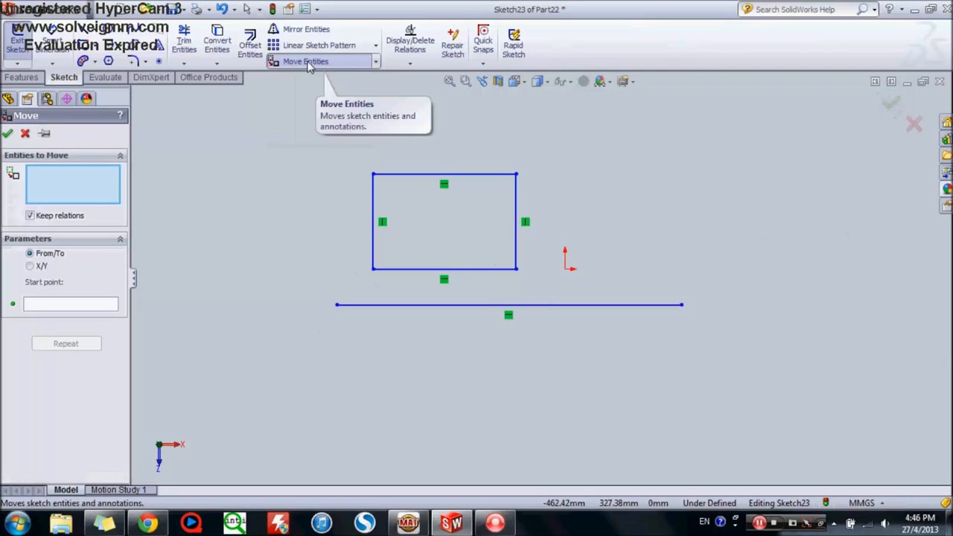
left_click(46, 307)
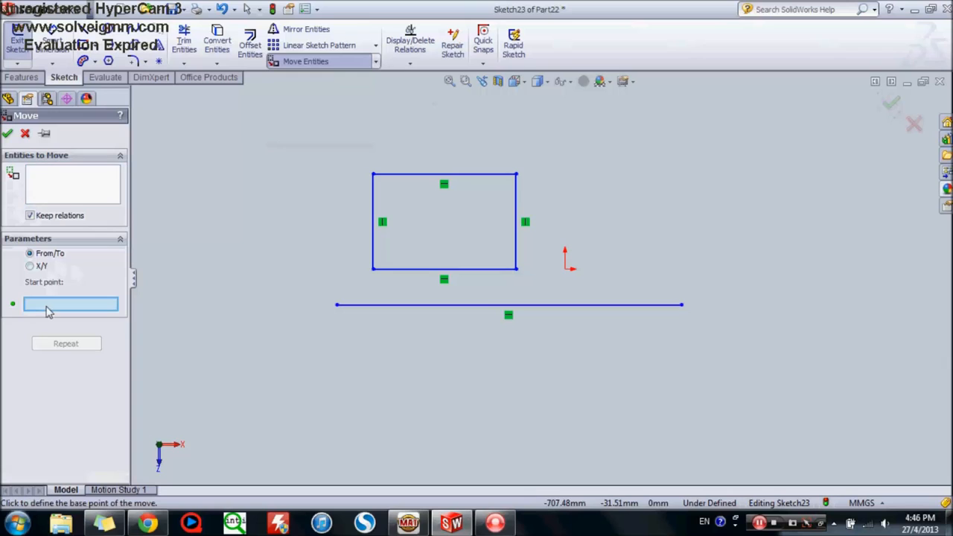
left_click(354, 310)
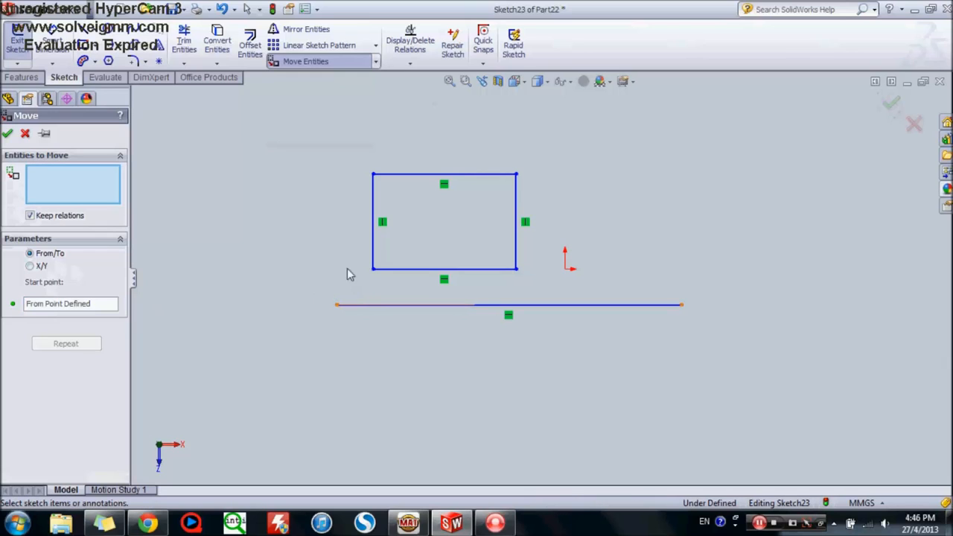
left_click(358, 305)
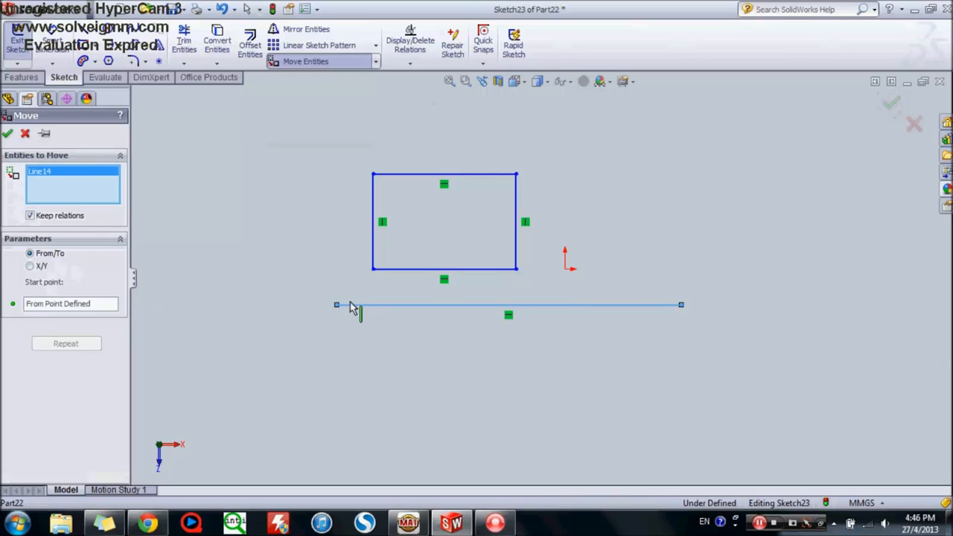
left_click(64, 305)
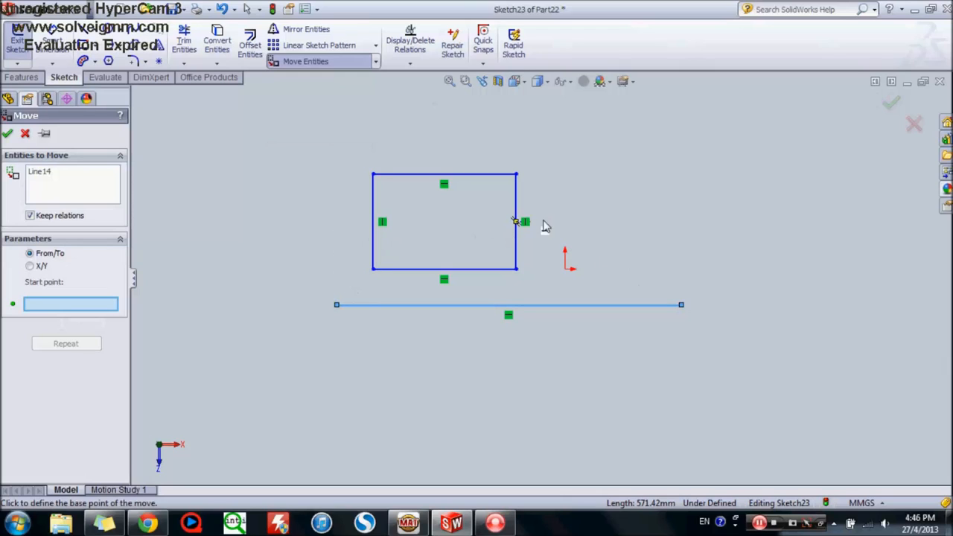
left_click(611, 227)
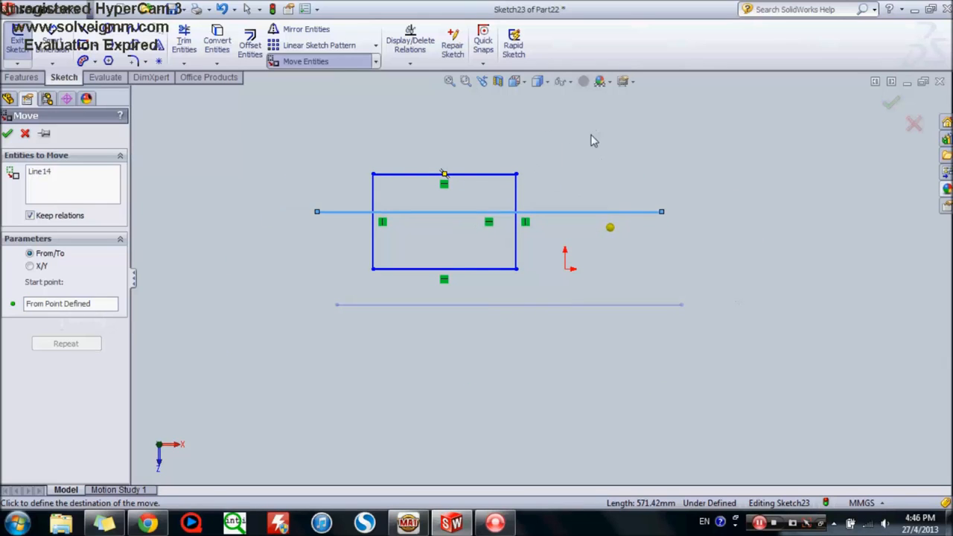
left_click(554, 140)
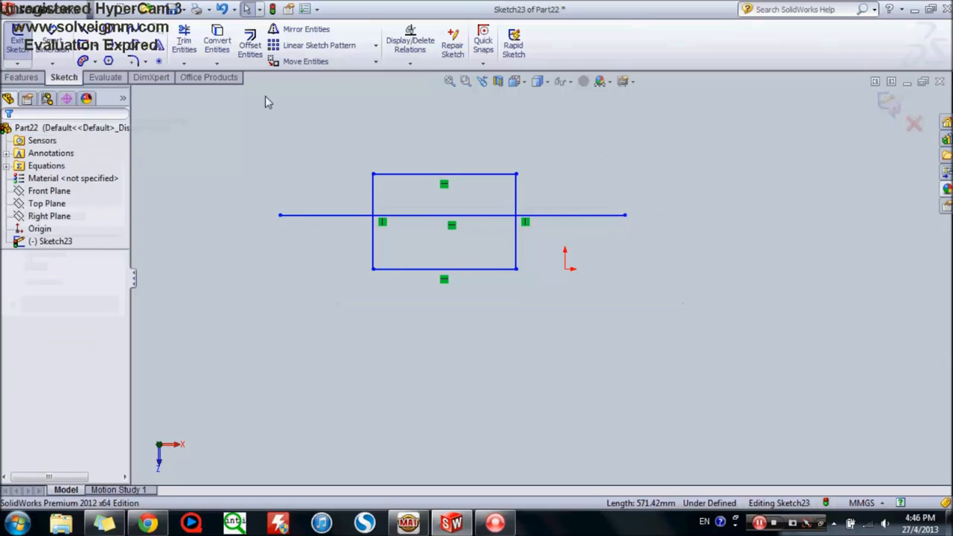
key("ctrl+z")
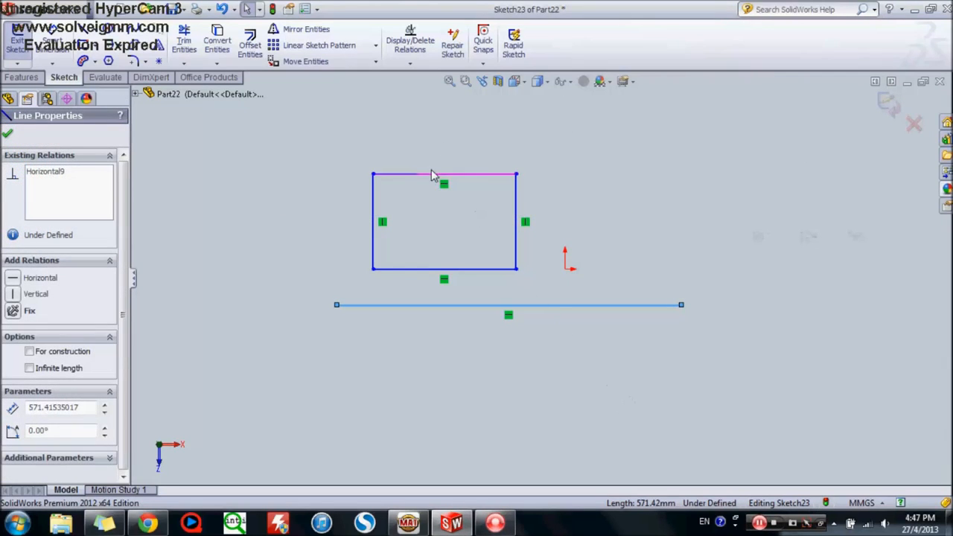
Step: Copy the long horizontal line with From/To points, placing the copy across the middle of the rectangle
left_click(375, 62)
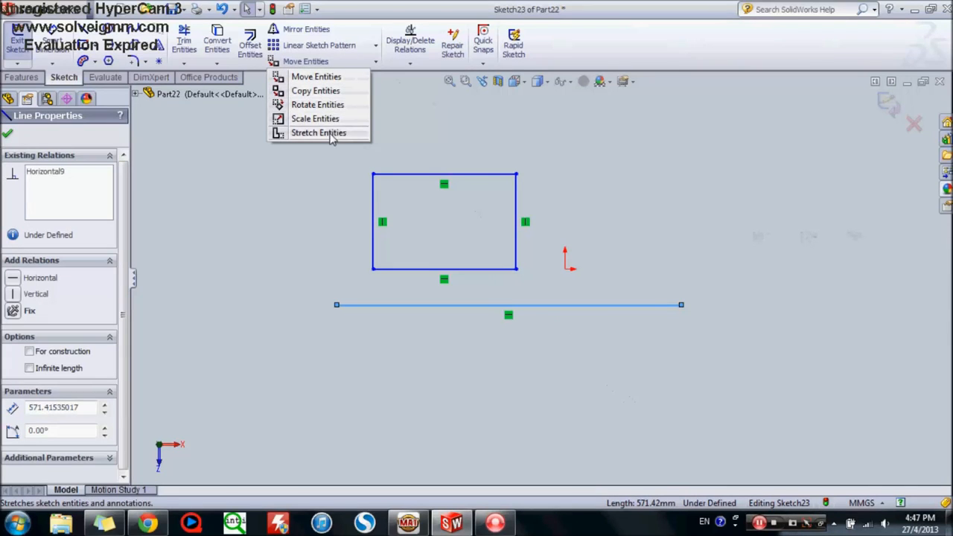
left_click(328, 92)
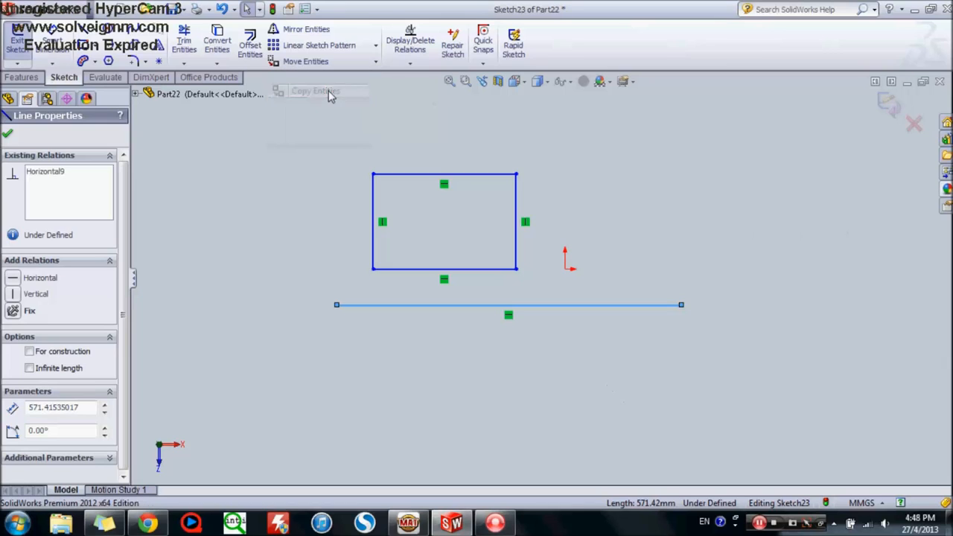
left_click(408, 311)
left_click(79, 305)
key("Delete")
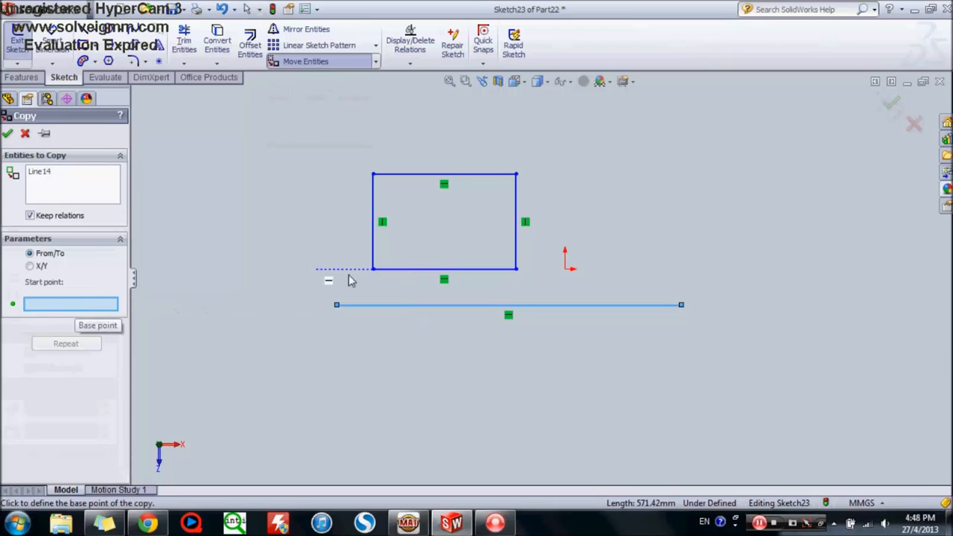
left_click(348, 278)
left_click(326, 186)
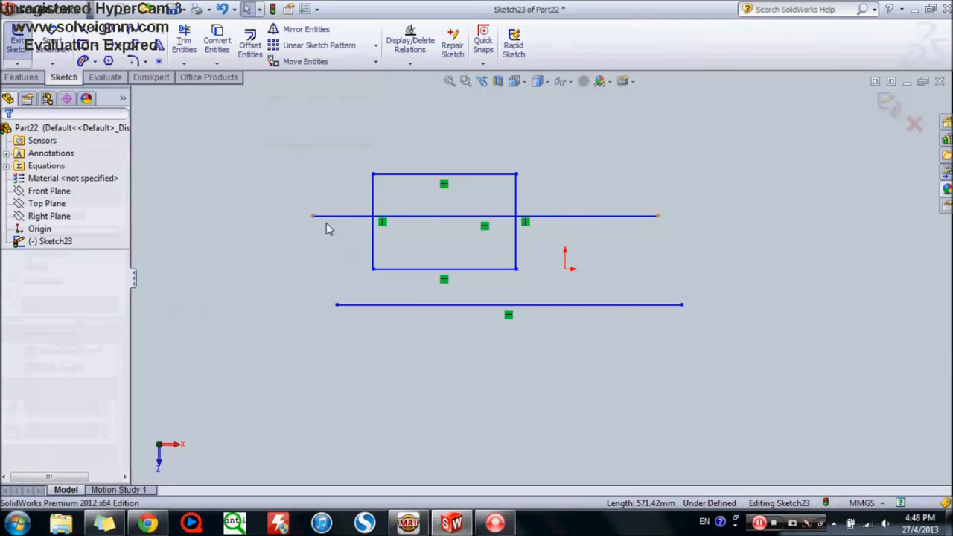
Step: Rotate the copied line by 45 degrees about a point just below and to the left of its left end
left_click(375, 61)
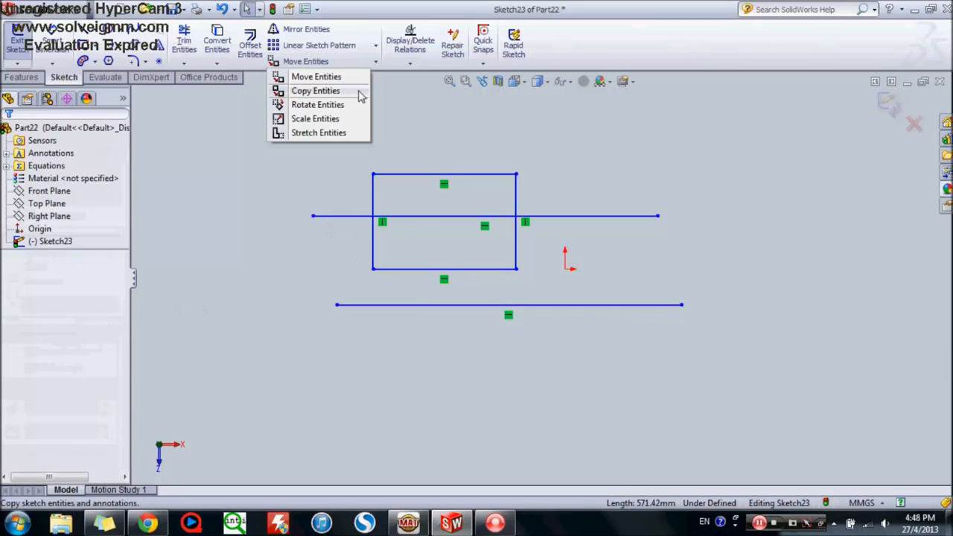
left_click(344, 105)
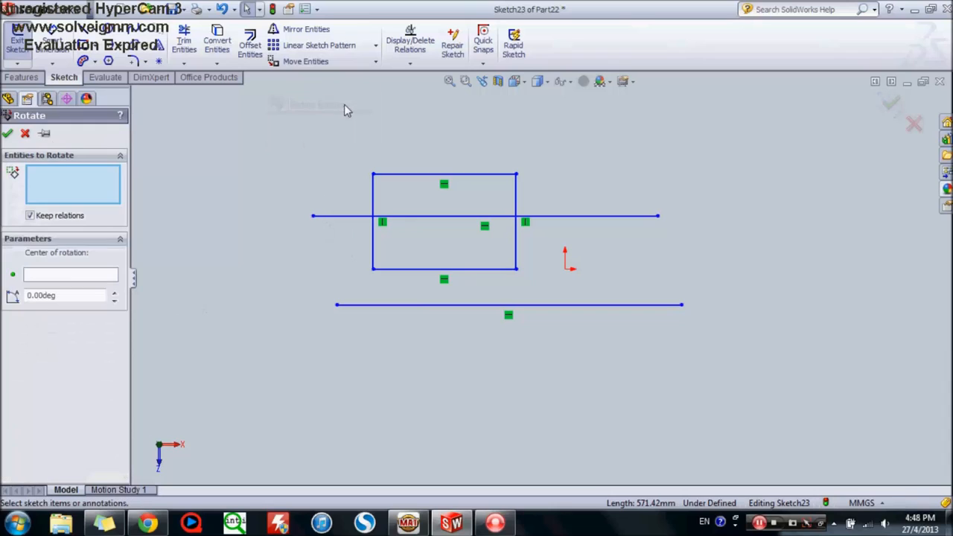
left_click(339, 218)
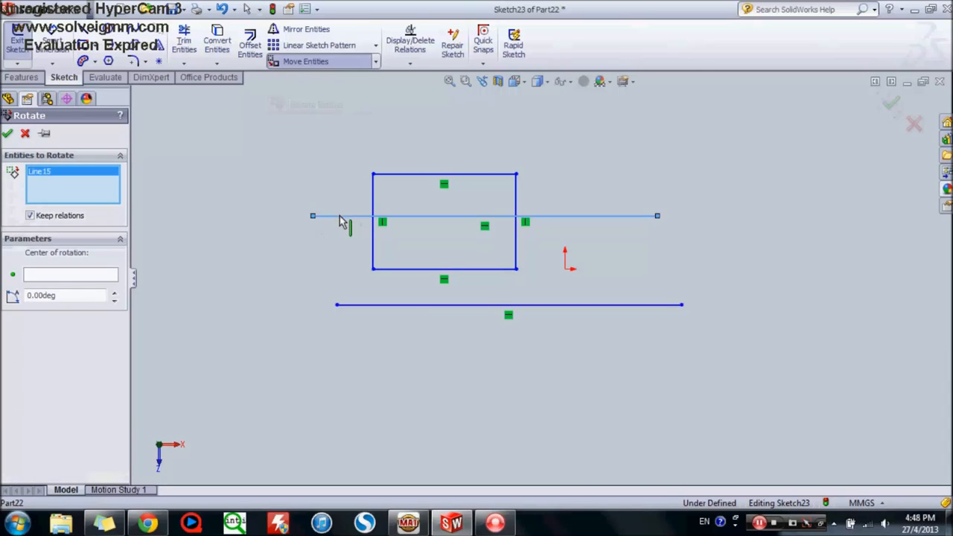
left_click(60, 280)
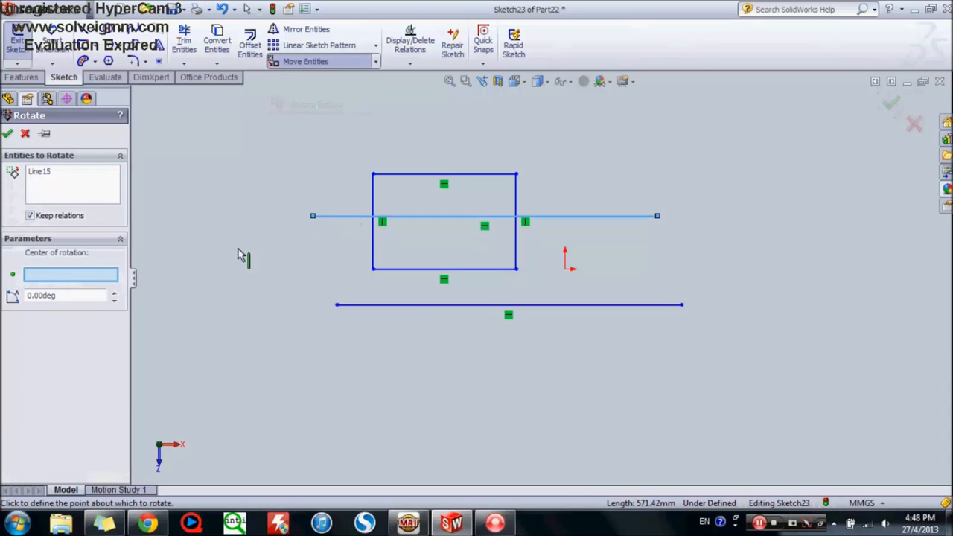
left_click(273, 237)
left_click_drag(294, 240, 316, 251)
left_click_drag(75, 292, 35, 297)
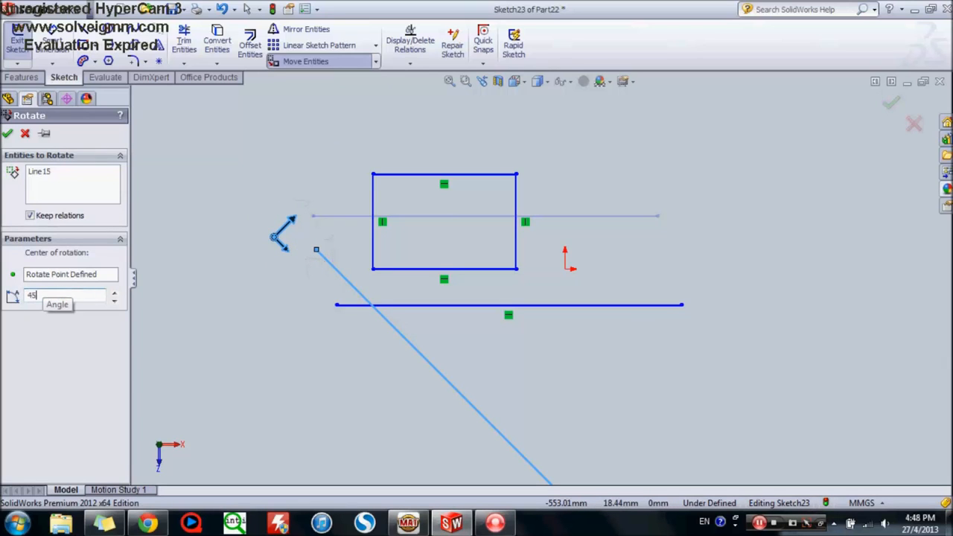
type("45")
key("Return")
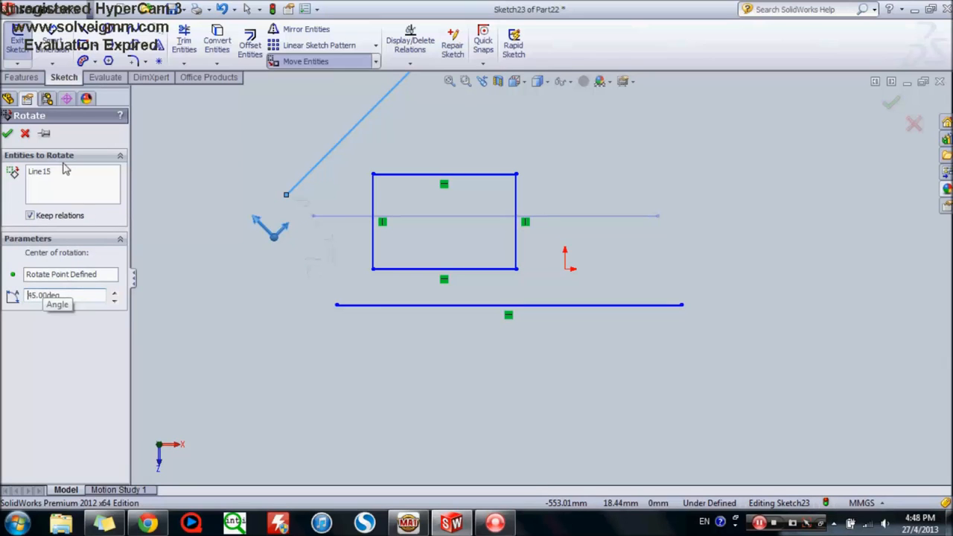
left_click(7, 134)
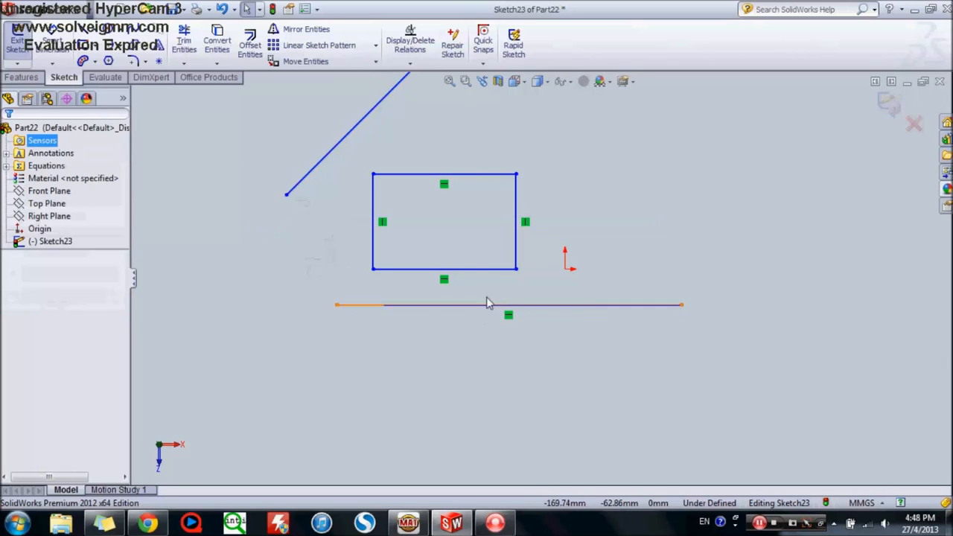
Step: Dimension the rectangle's right vertical side and set its length to 160 mm
scroll(475, 264, "down", 2)
scroll(492, 262, "up", 3)
scroll(587, 253, "down", 2)
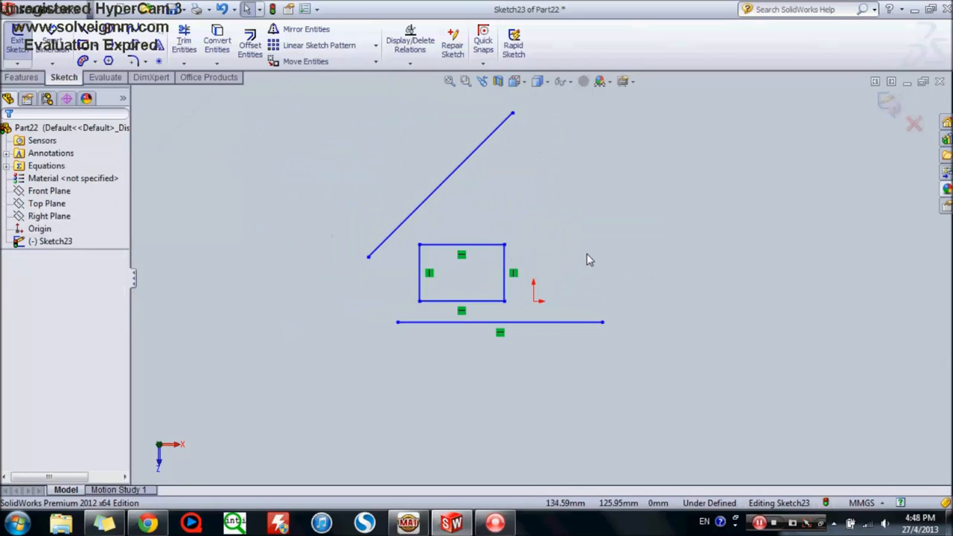
scroll(543, 274, "up", 1)
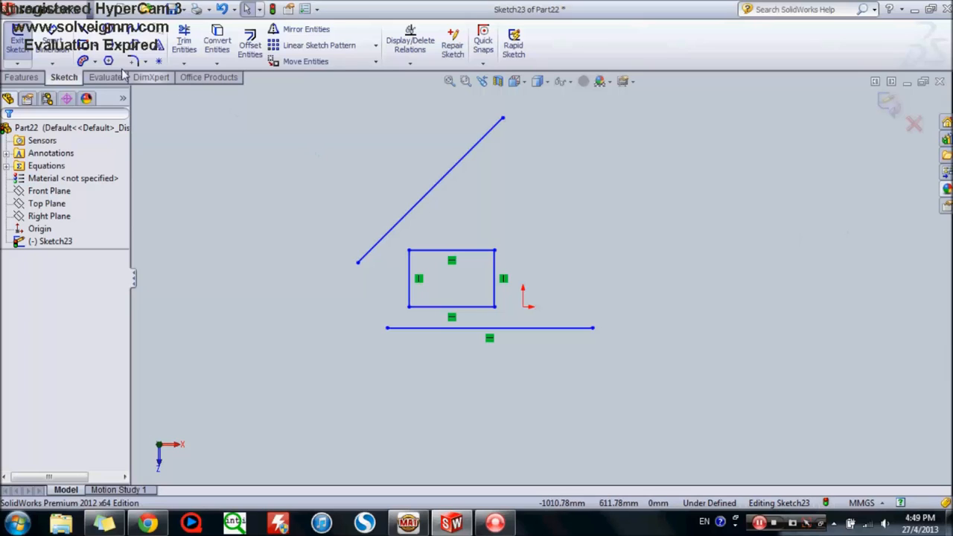
left_click(63, 49)
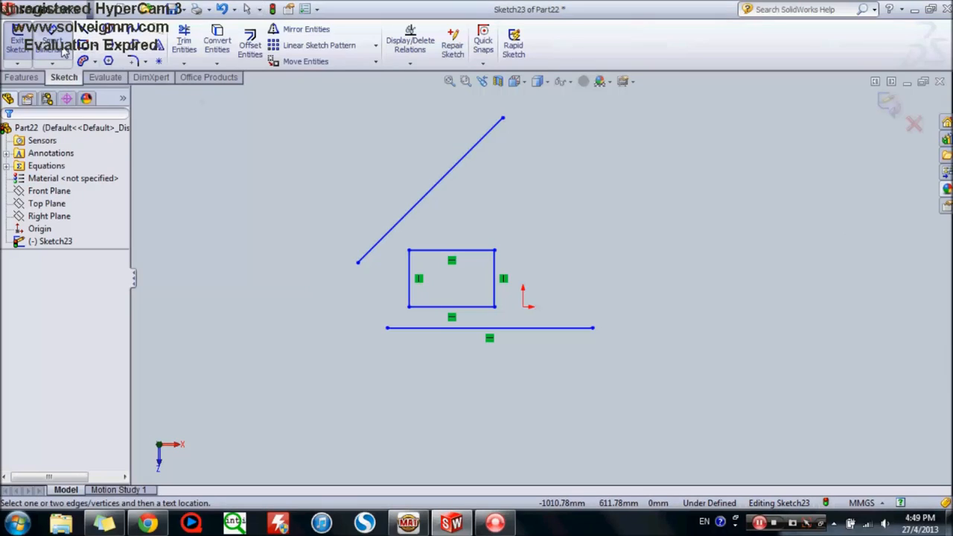
left_click(494, 277)
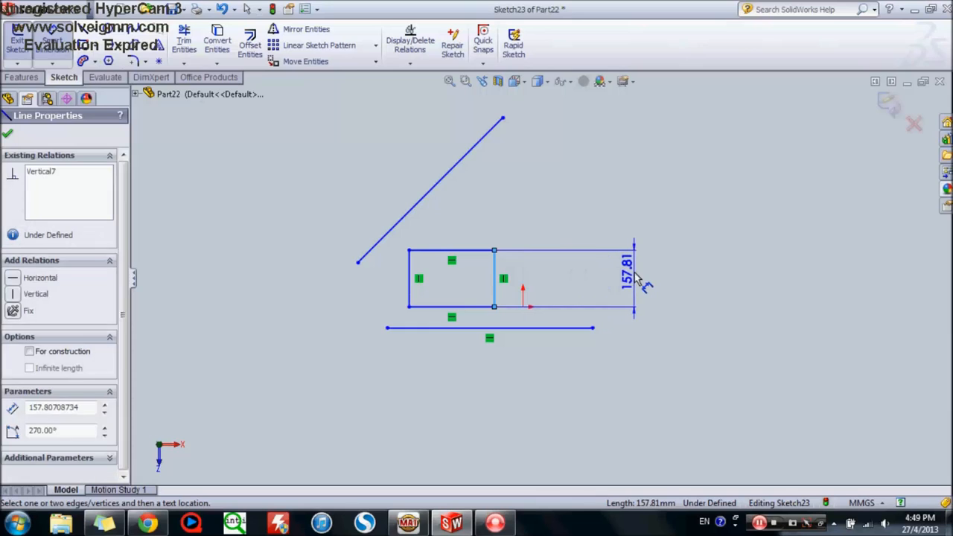
left_click(632, 279)
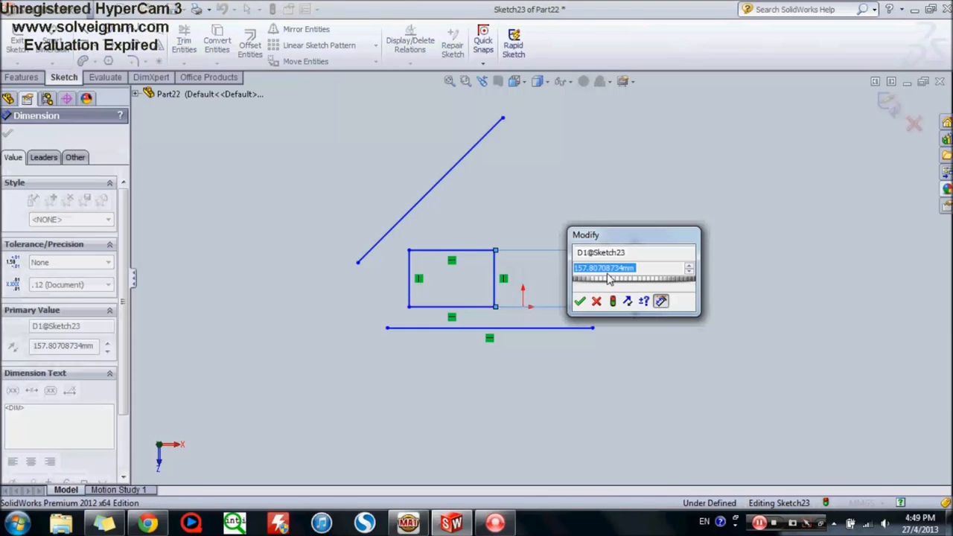
left_click_drag(615, 242, 614, 158)
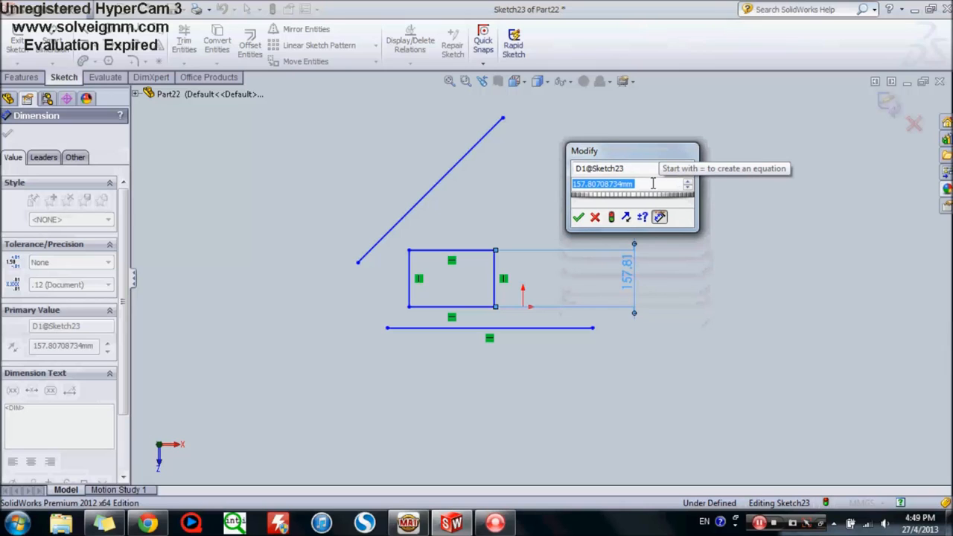
type("160")
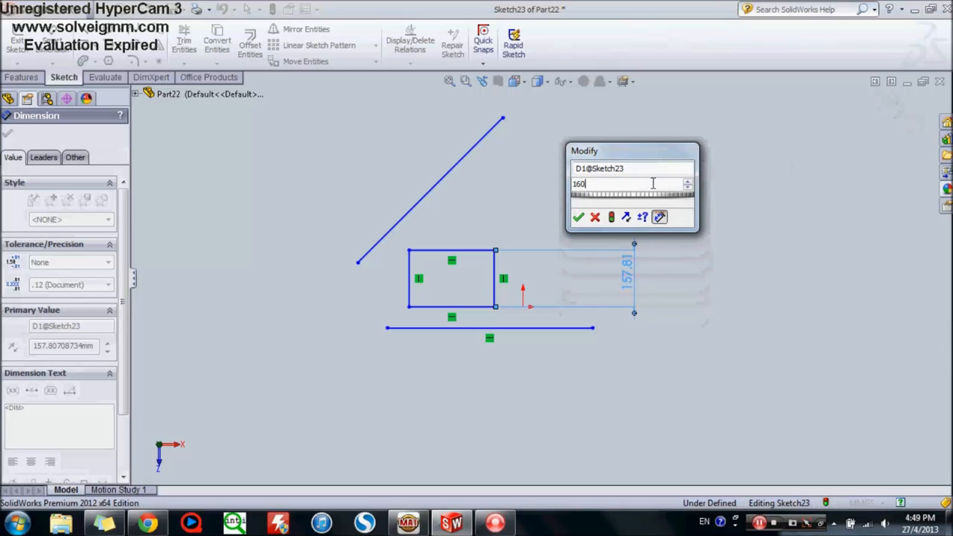
key("Return")
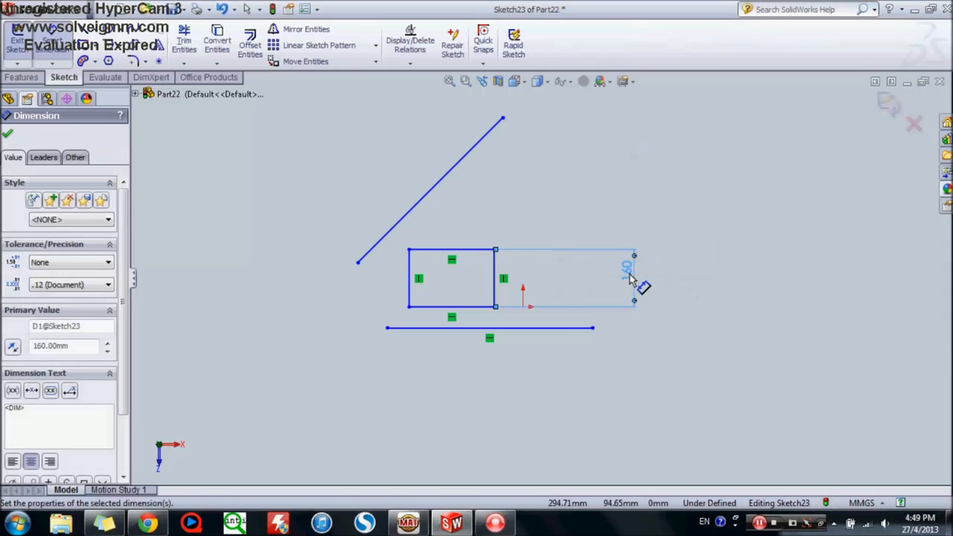
Step: Dimension the rectangle's top side and set its length to 240 mm
left_click(456, 249)
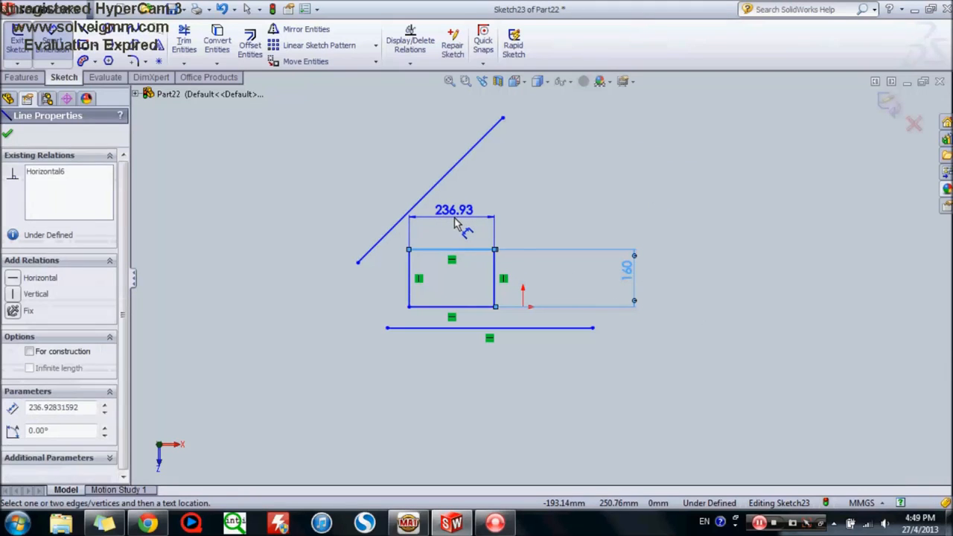
left_click(457, 225)
left_click_drag(454, 186, 395, 129)
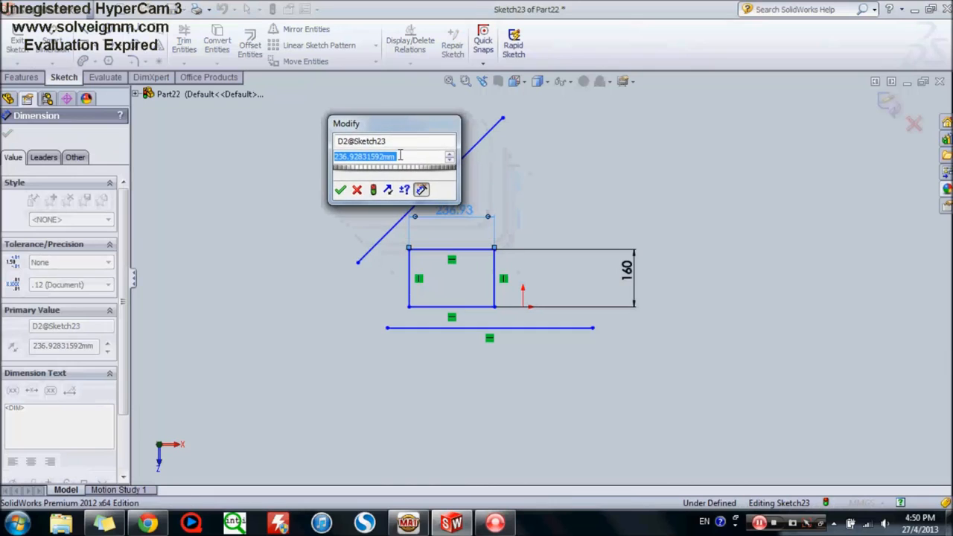
type("24")
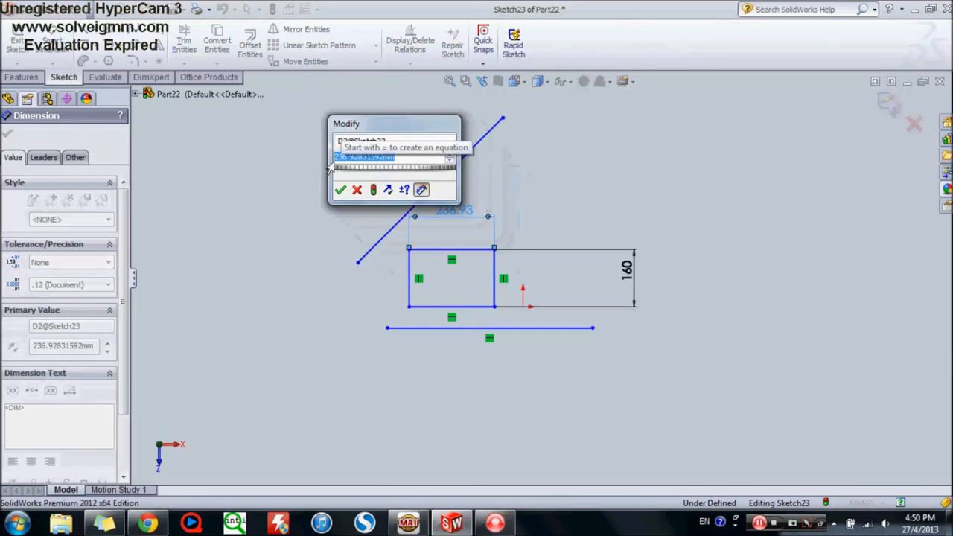
type("0")
key("Return")
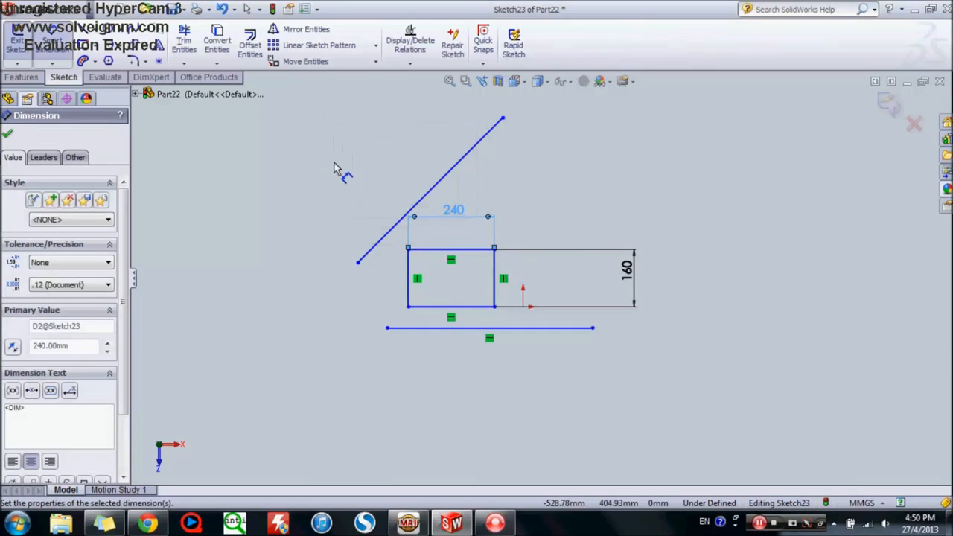
Step: Add an aligned length dimension to the slanted line and set it to 500 mm
left_click(444, 179)
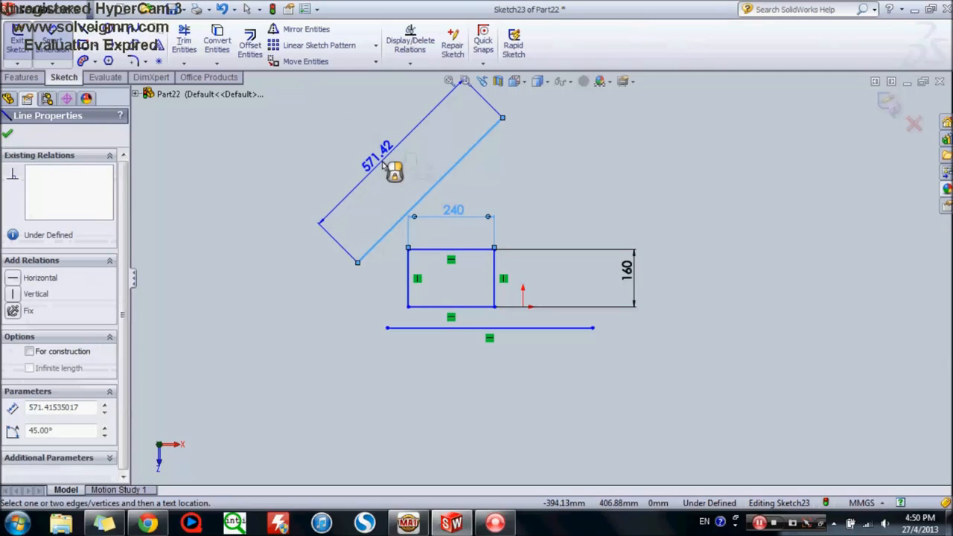
left_click(385, 166)
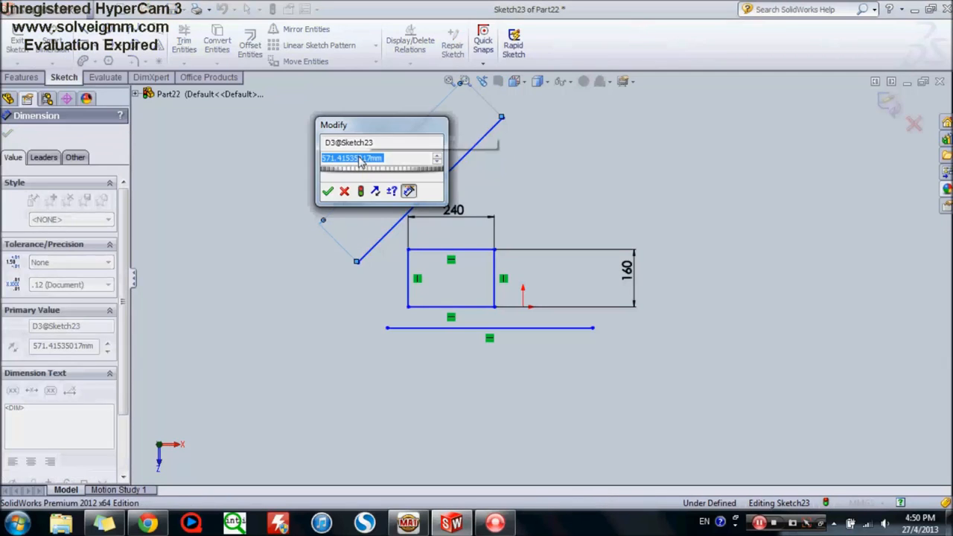
type("500")
key("Return")
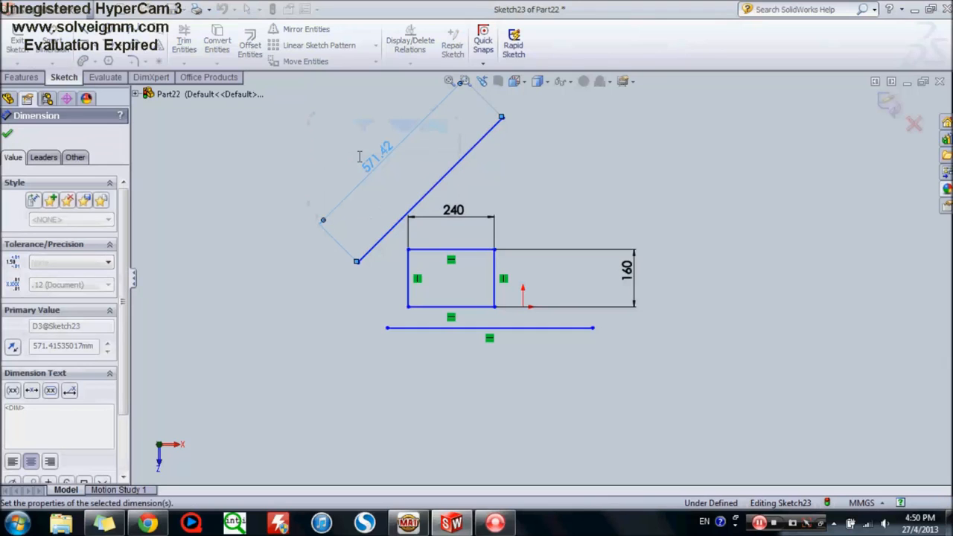
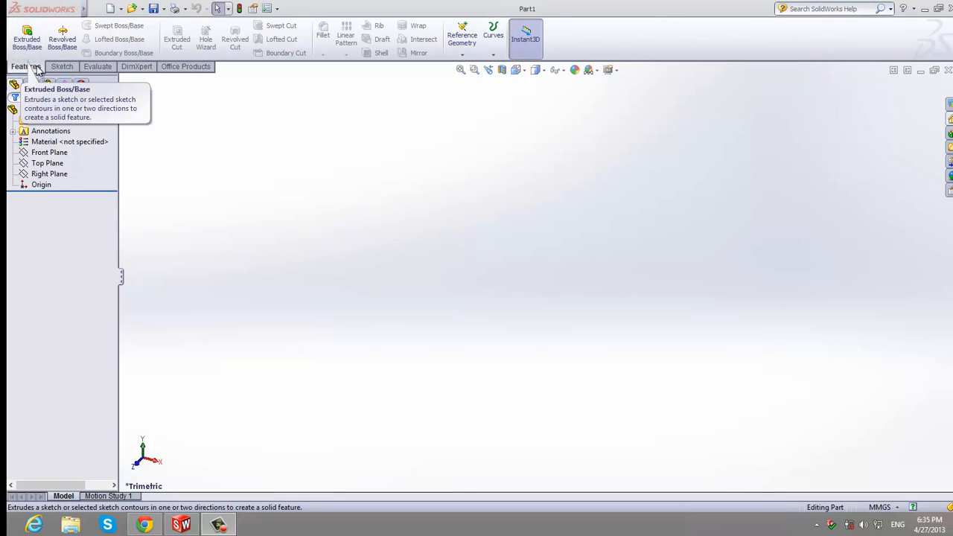
Step: Start a sketch on the Front Plane and draw a corner rectangle about 190 by 103 mm around the origin
left_click(49, 154)
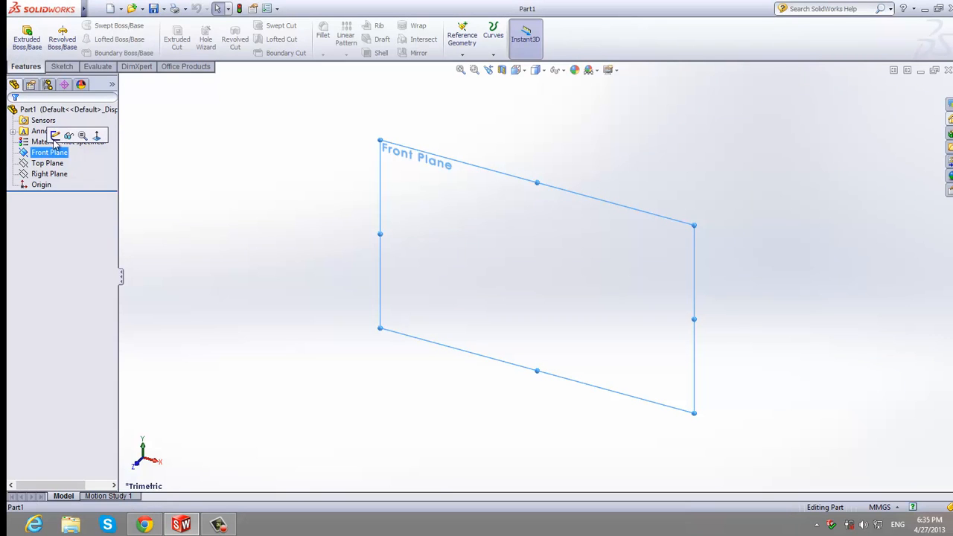
left_click(55, 135)
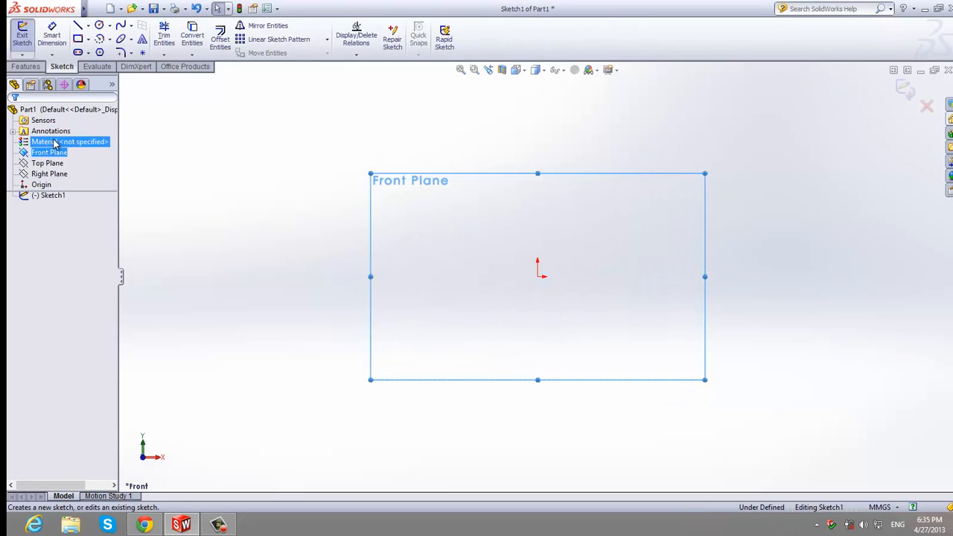
left_click(78, 40)
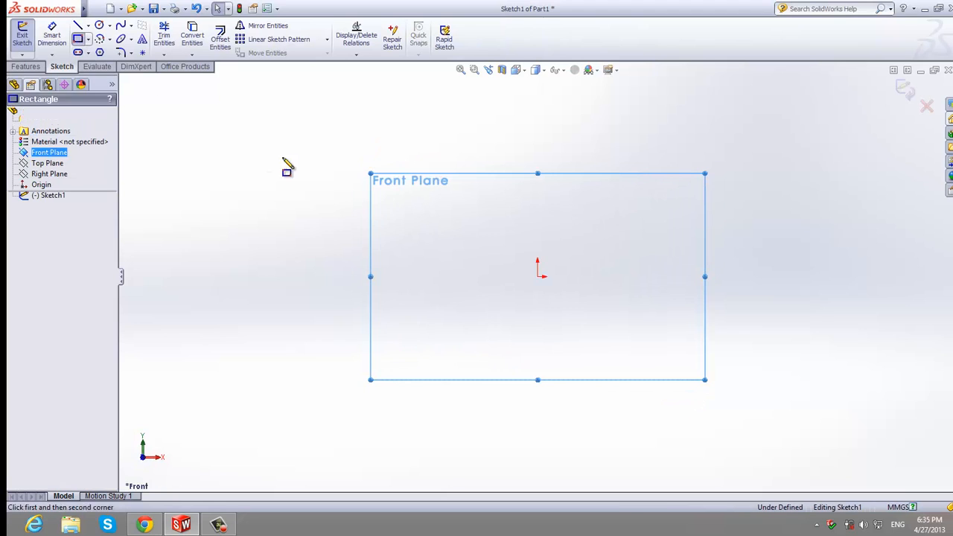
left_click_drag(371, 174, 727, 369)
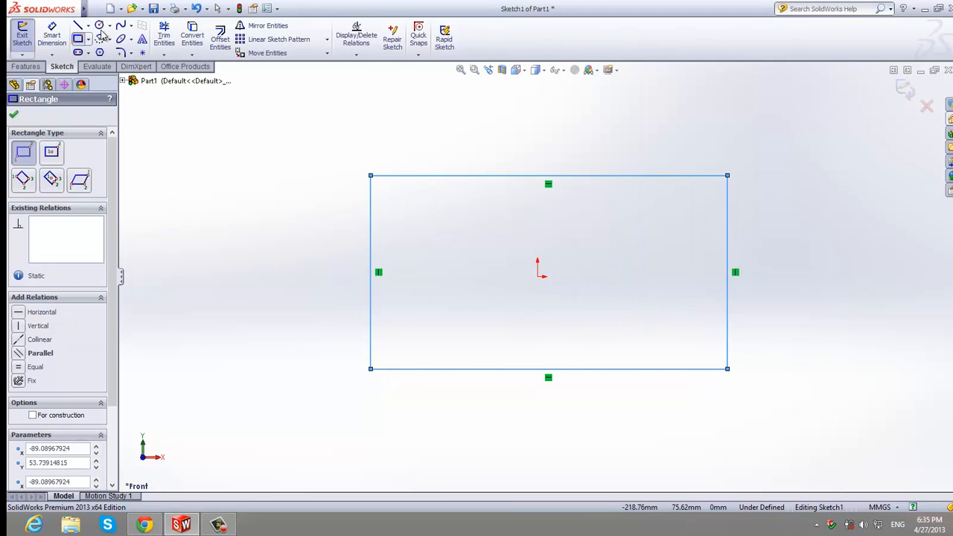
Step: Dimension the distance between the rectangle's two vertical sides above the shape and set it to 160 mm
left_click(51, 35)
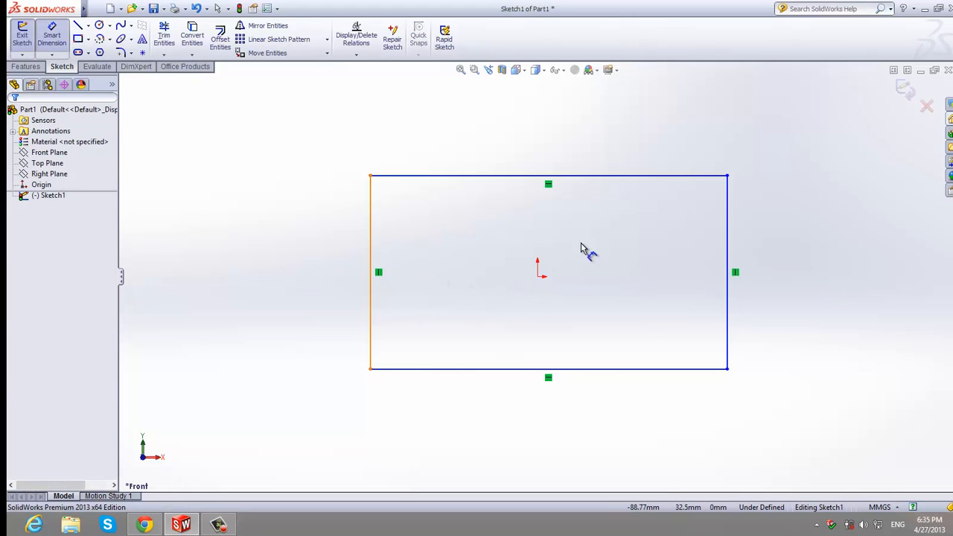
left_click(727, 218)
left_click(727, 213)
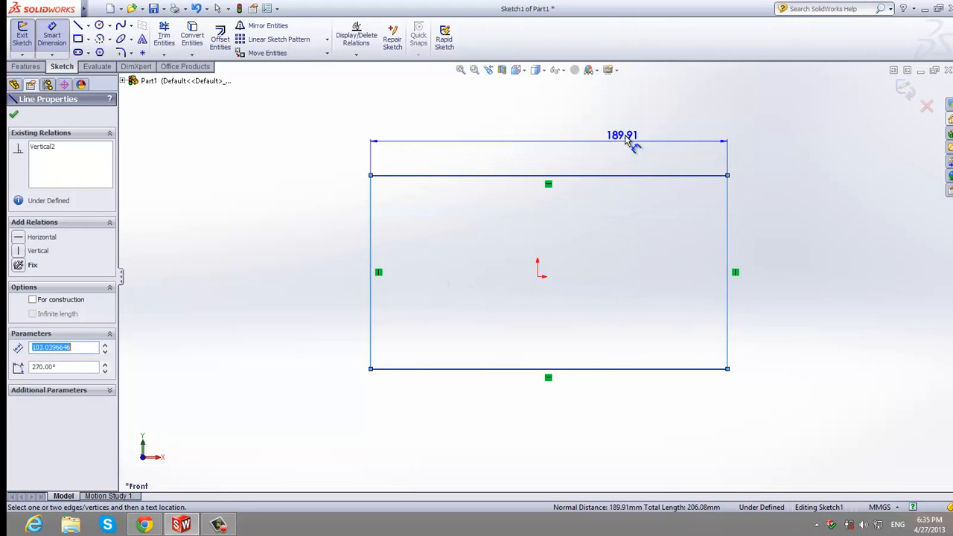
left_click(625, 135)
type("160")
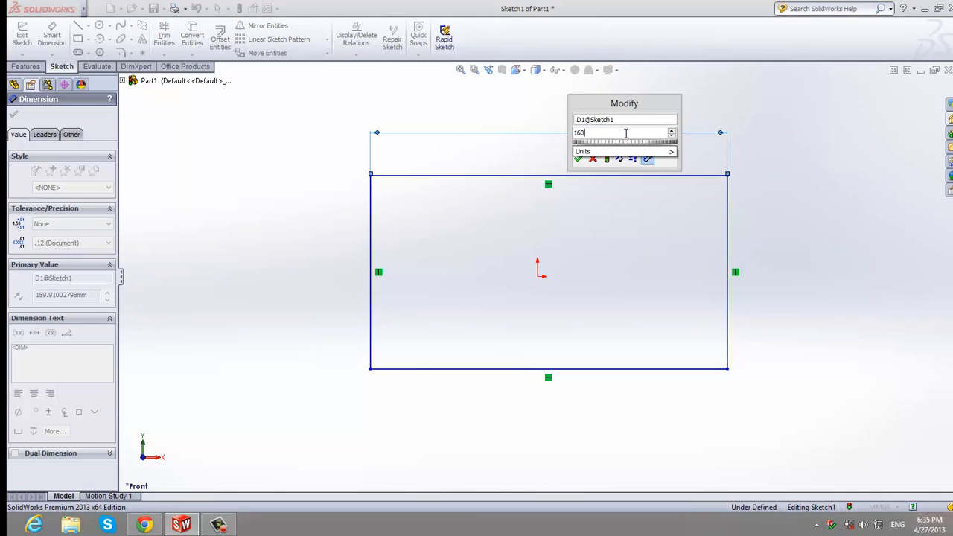
key("Return")
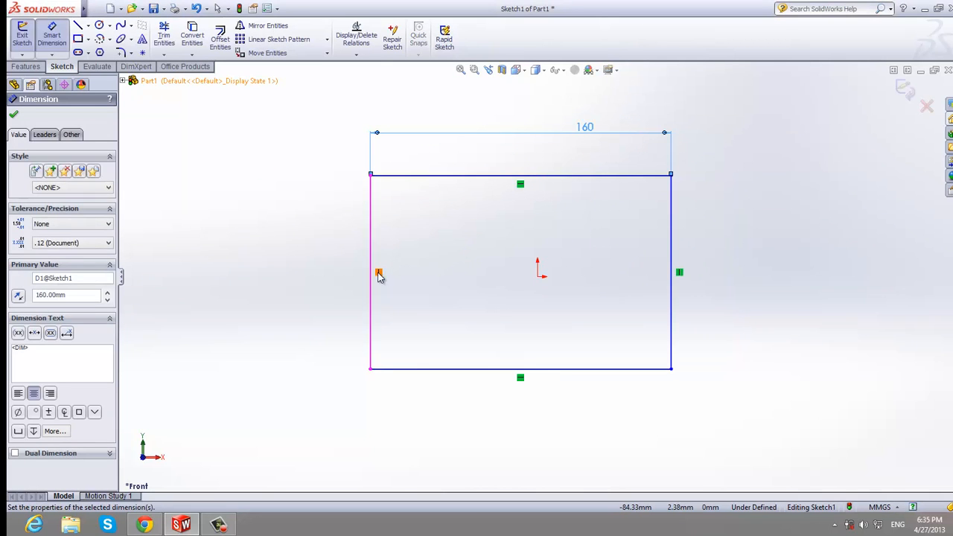
Step: Dimension the distance from the rectangle's left side to the origin and set it to 60 mm
left_click(373, 274)
left_click(537, 277)
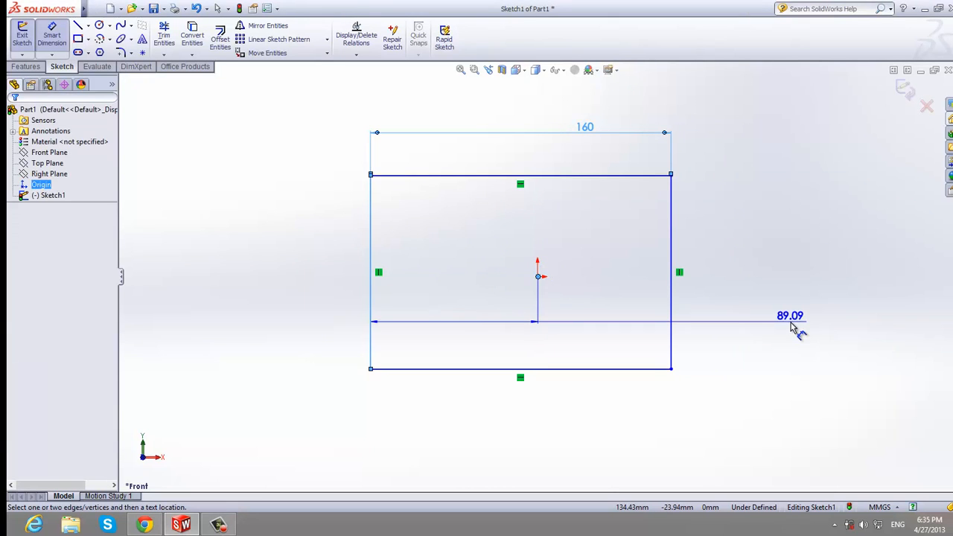
left_click(301, 288)
type("60")
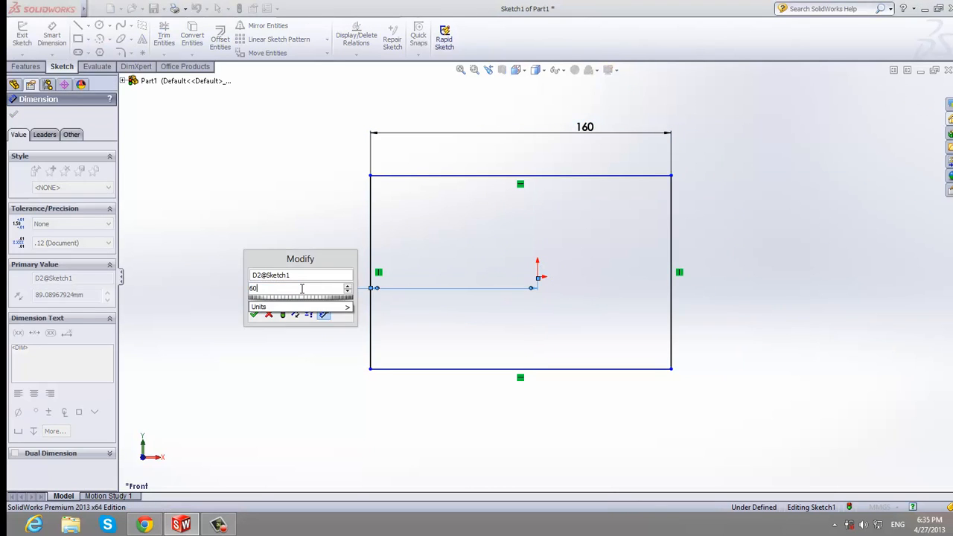
key("Return")
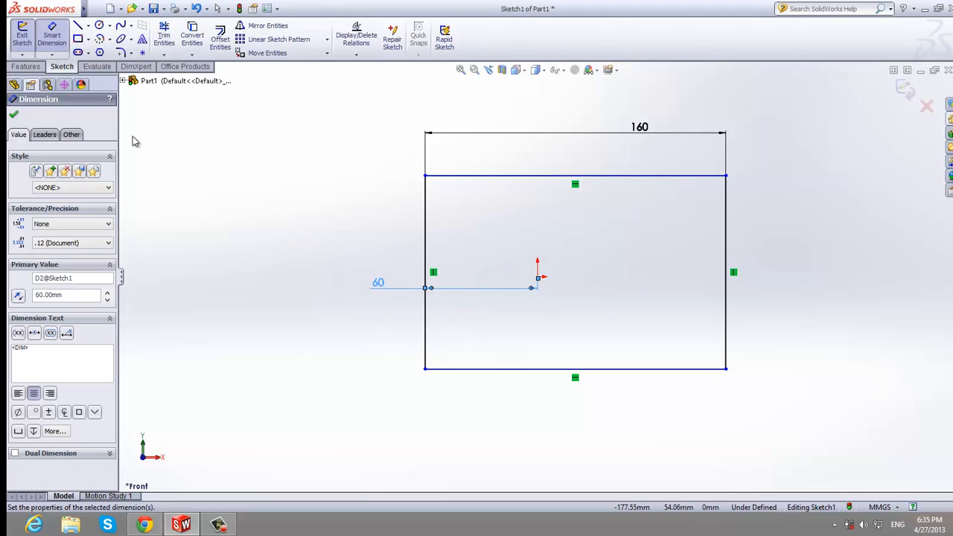
Step: Exit the sketch and set up a boss extrusion of the rectangle with the Blind end condition and a depth of 50 mm
left_click(22, 35)
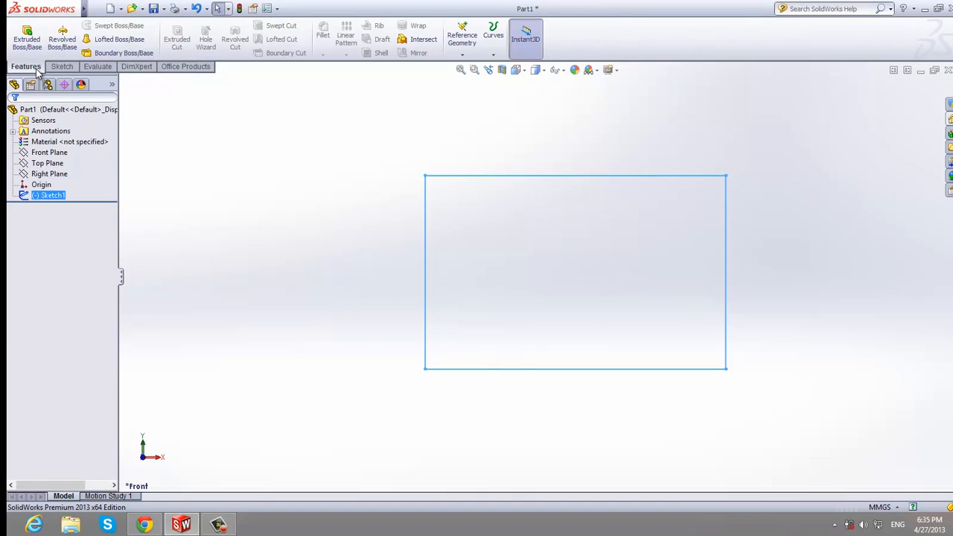
left_click(27, 37)
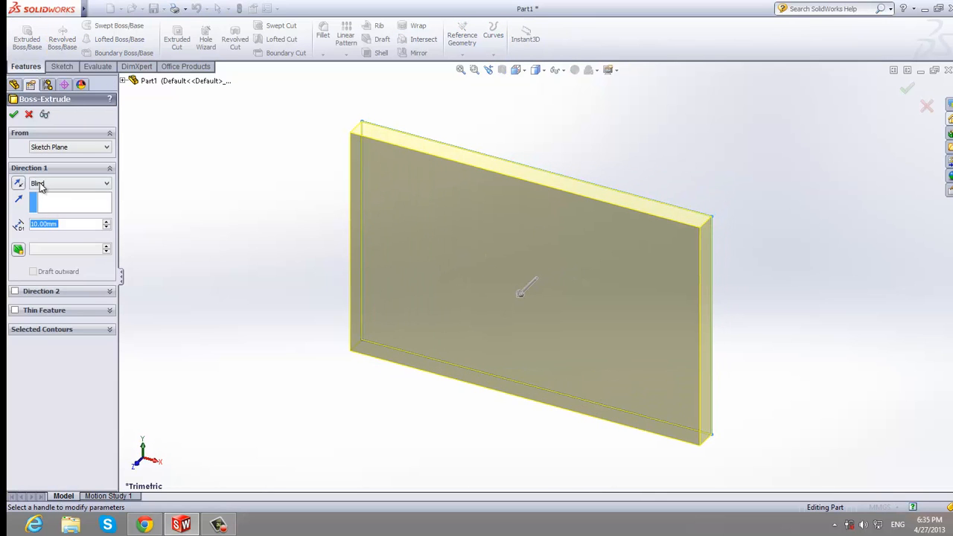
left_click(41, 184)
left_click(51, 201)
left_click(65, 183)
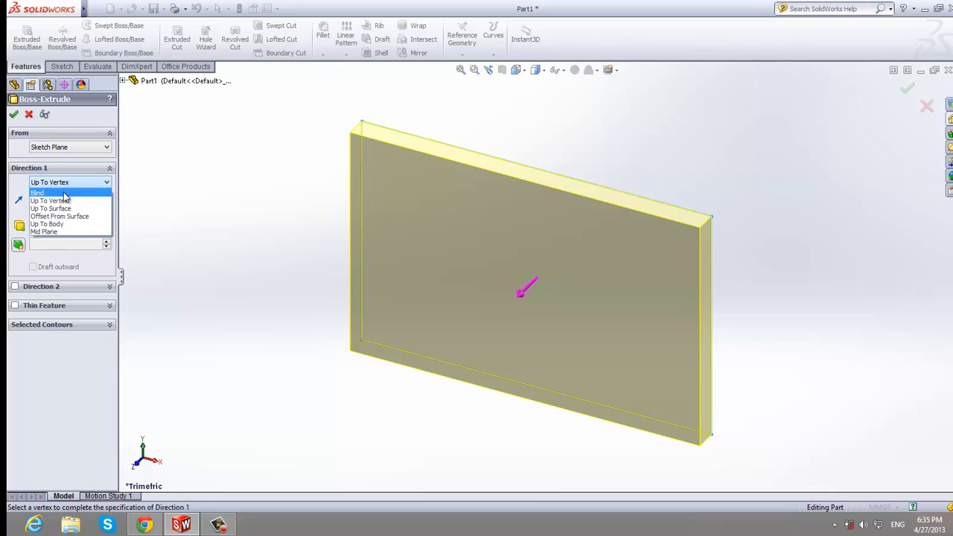
left_click(64, 193)
left_click(107, 221)
left_click(107, 222)
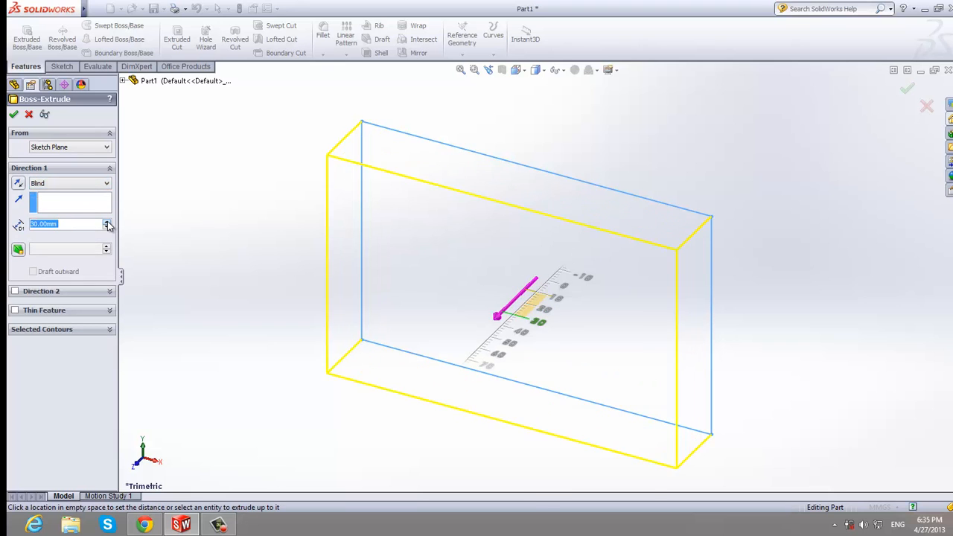
left_click(107, 222)
left_click(107, 222)
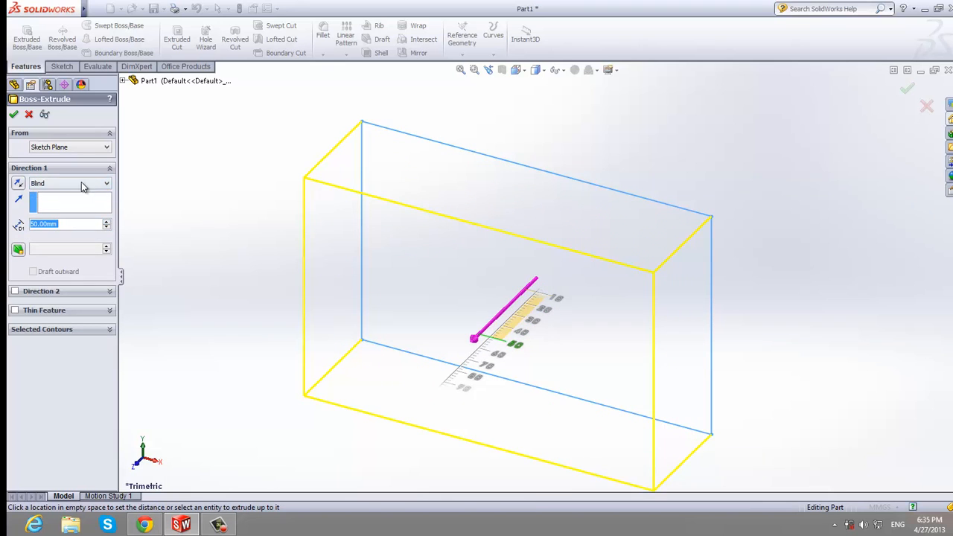
Step: Try the Offset From Surface end condition for the extrusion and switch it back to Blind
left_click(82, 186)
left_click(83, 218)
left_click(82, 187)
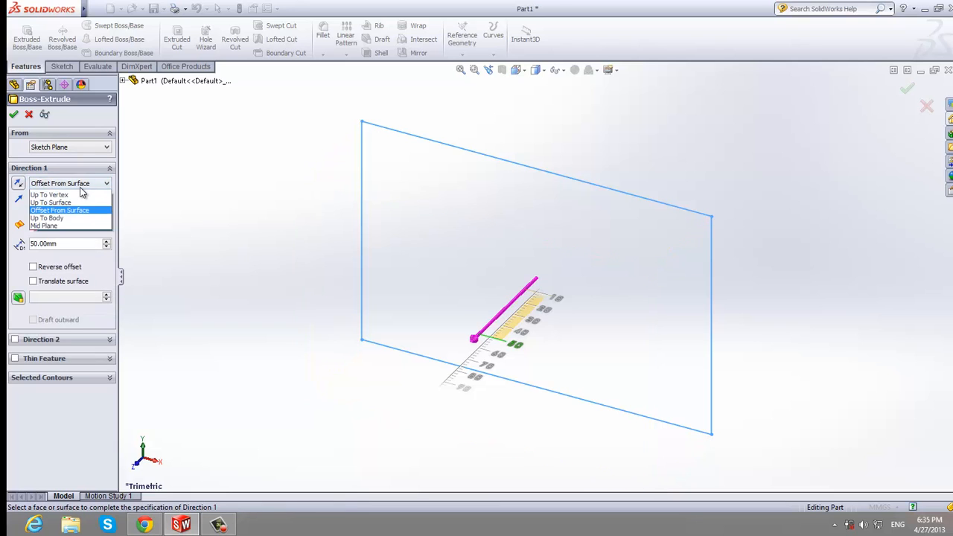
scroll(82, 193, "up", 1)
left_click(82, 195)
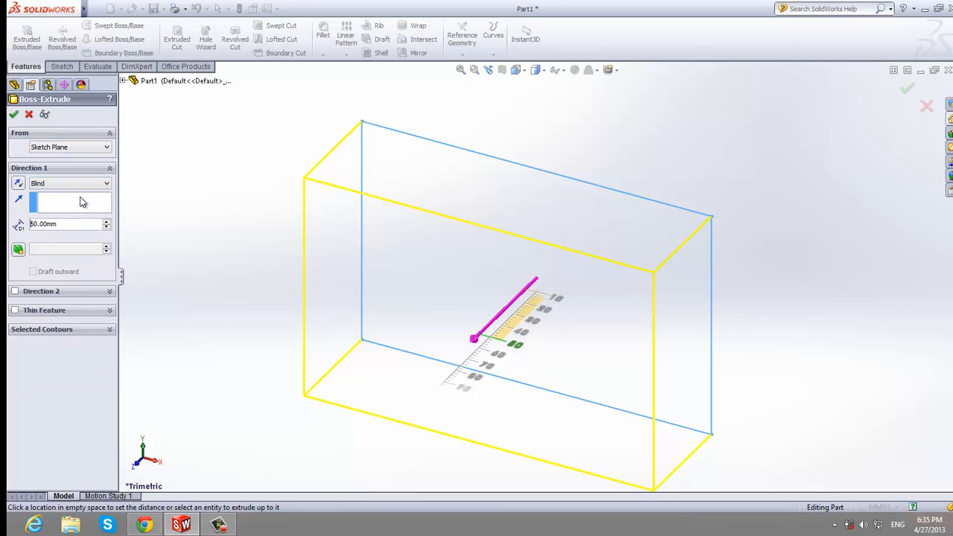
Step: Accept the 50 mm Blind boss extrusion and rotate the resulting solid block for inspection
left_click(16, 114)
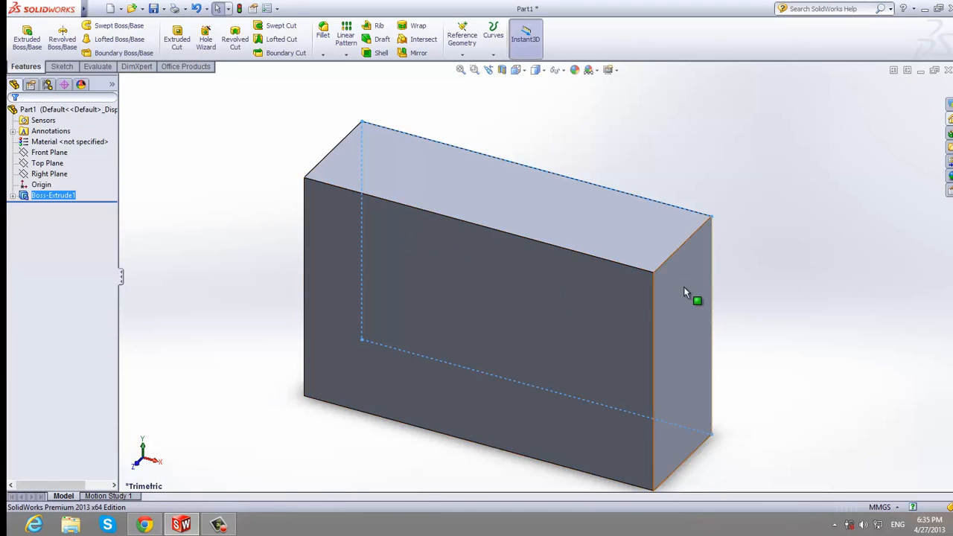
mouse_move(673, 315)
middle_mouse_down()
mouse_move(635, 235)
mouse_move(557, 243)
mouse_move(395, 293)
mouse_move(295, 293)
mouse_move(299, 301)
middle_mouse_up()
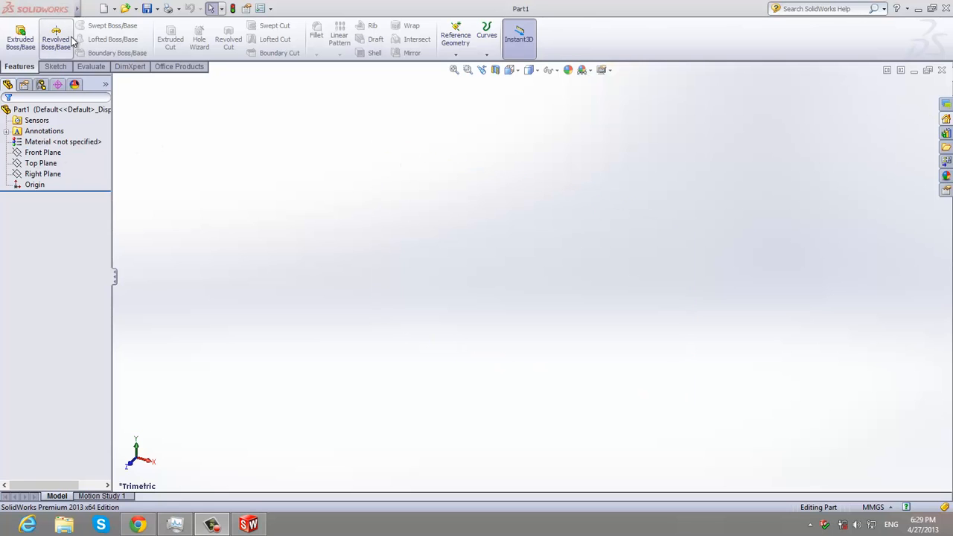
Step: Start a Front Plane sketch in the empty part and draw a horizontal centerline about 171 mm long through the origin
left_click(34, 152)
right_click(28, 153)
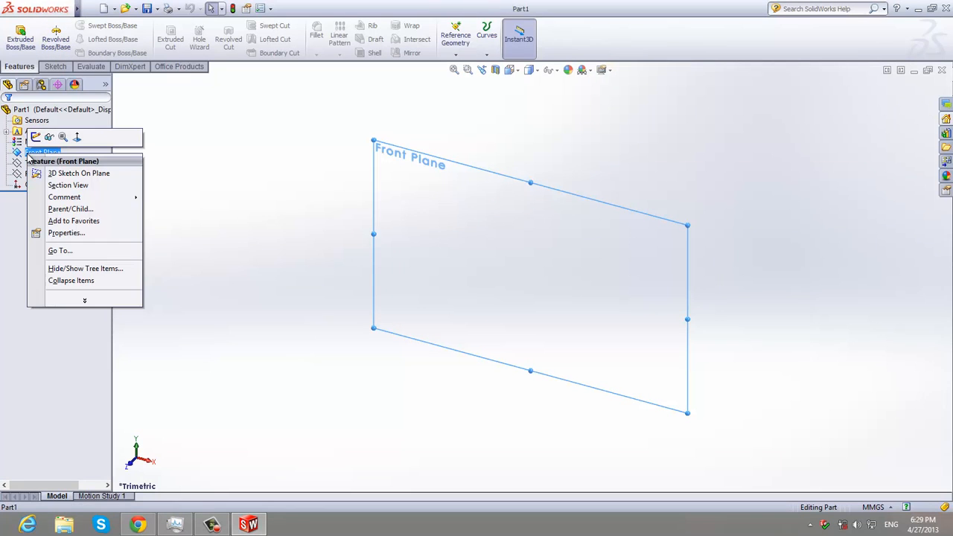
left_click(35, 137)
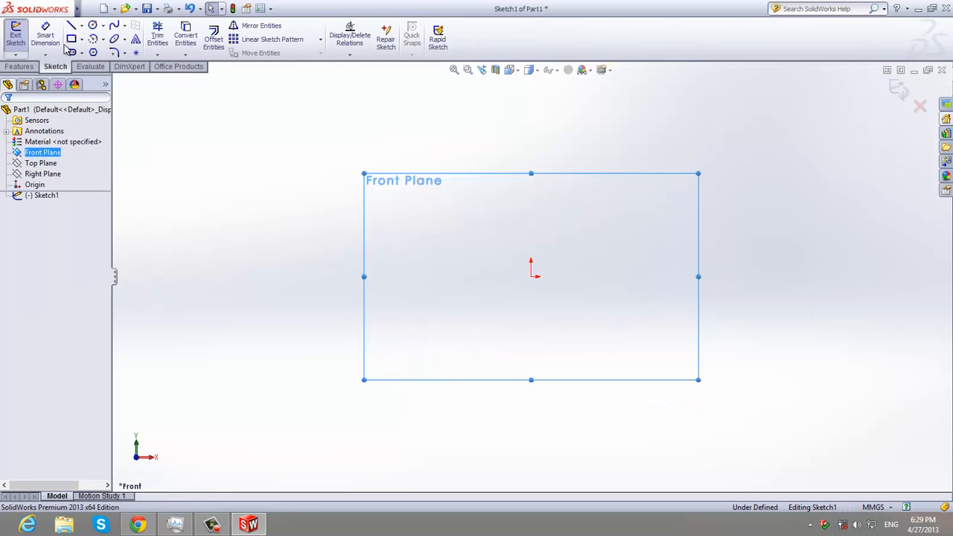
left_click(83, 26)
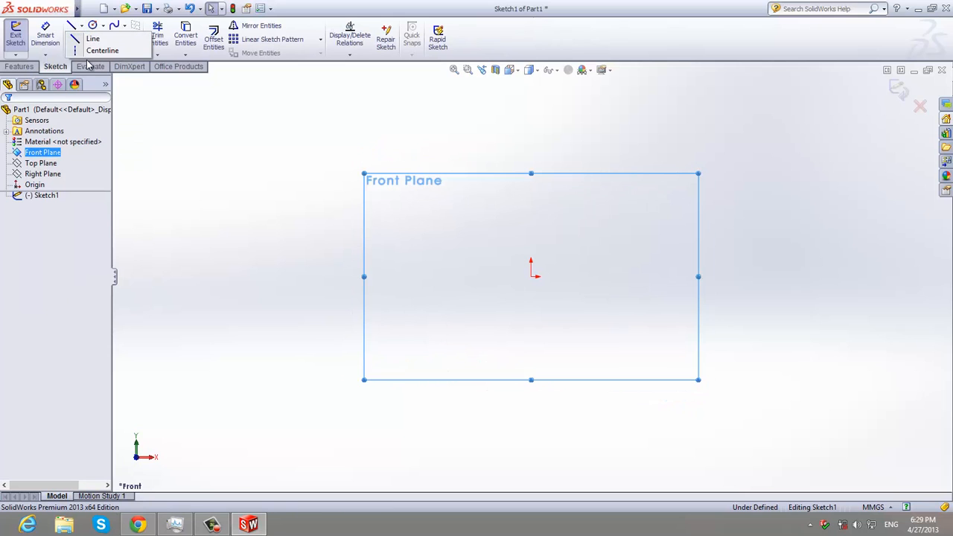
left_click(101, 50)
left_click(363, 277)
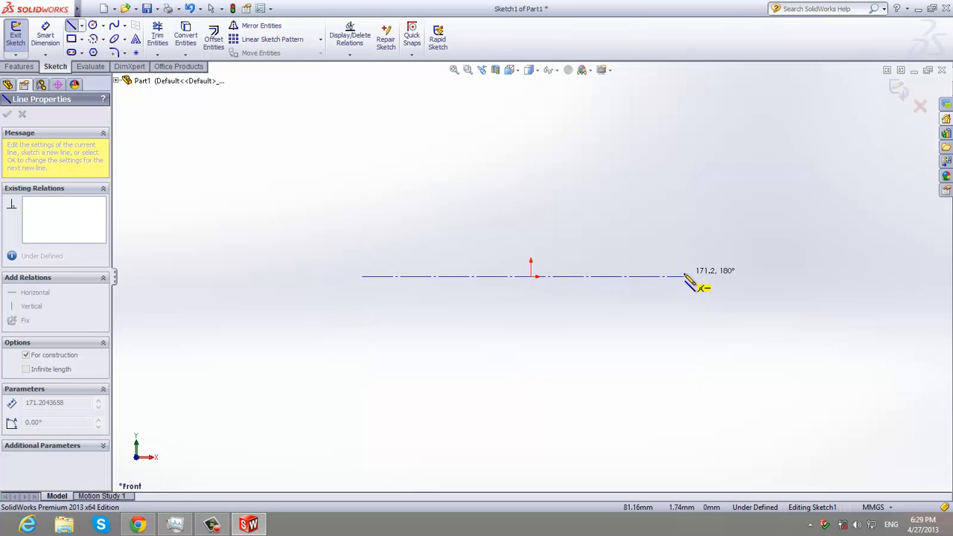
left_click(685, 277)
right_click(685, 277)
left_click(700, 192)
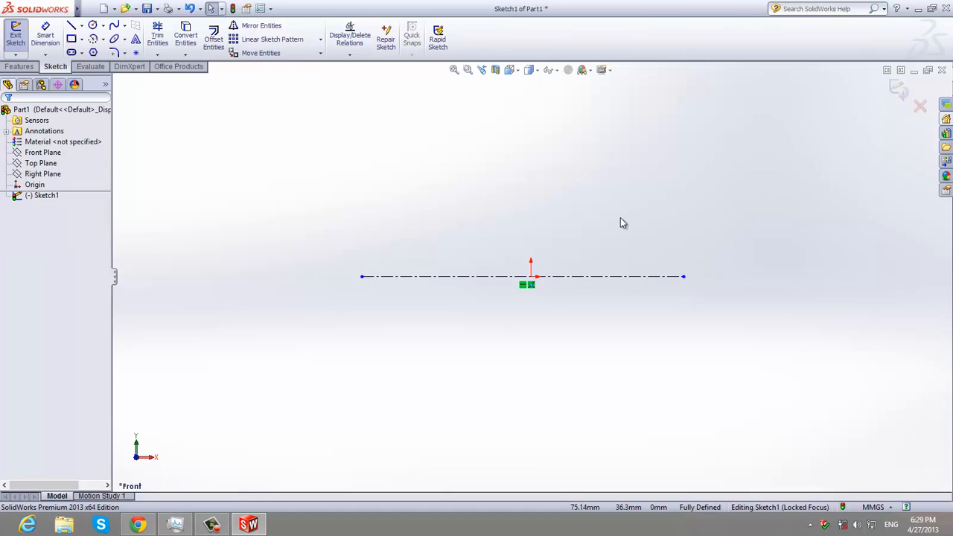
Step: Sketch a five-point spline arching above the centerline from its right end to its left end, and move its upper-left point inward
left_click(114, 27)
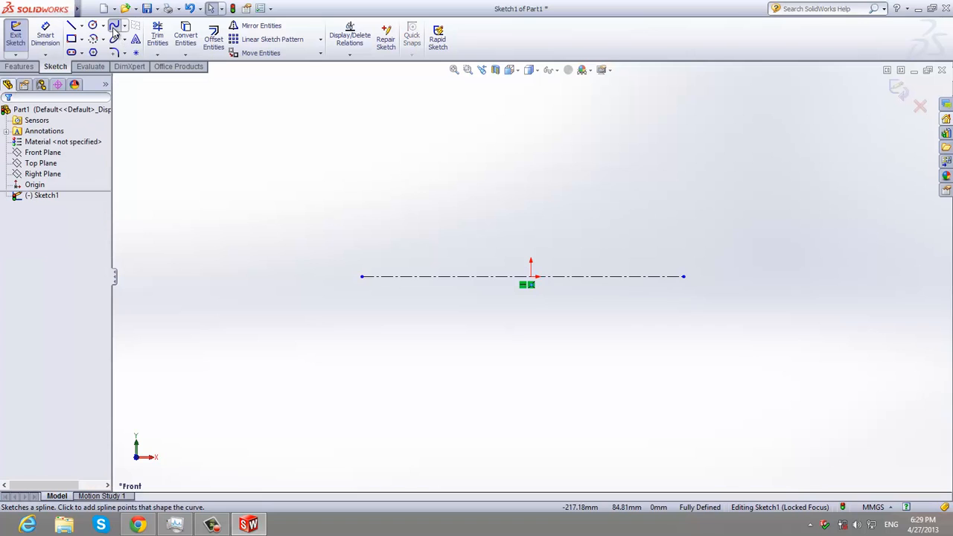
left_click(684, 276)
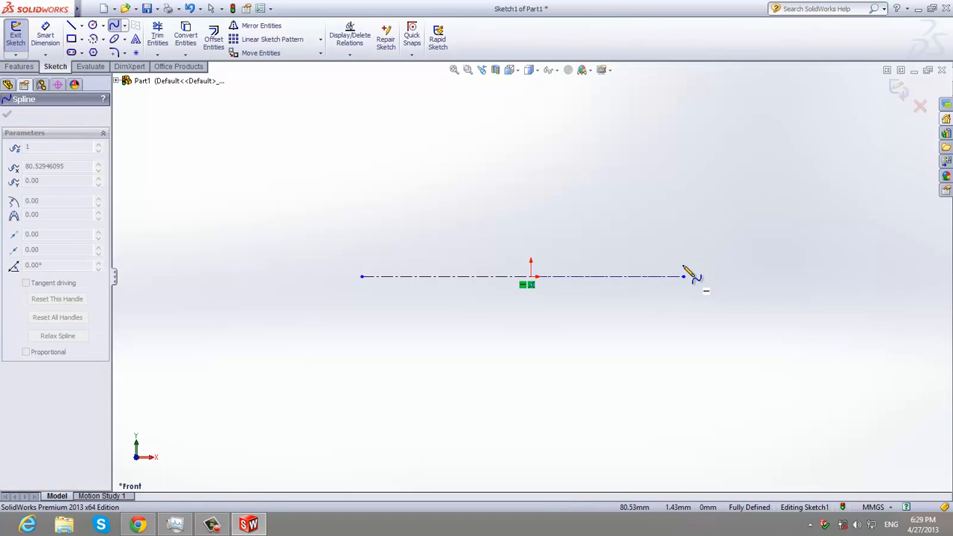
left_click(668, 186)
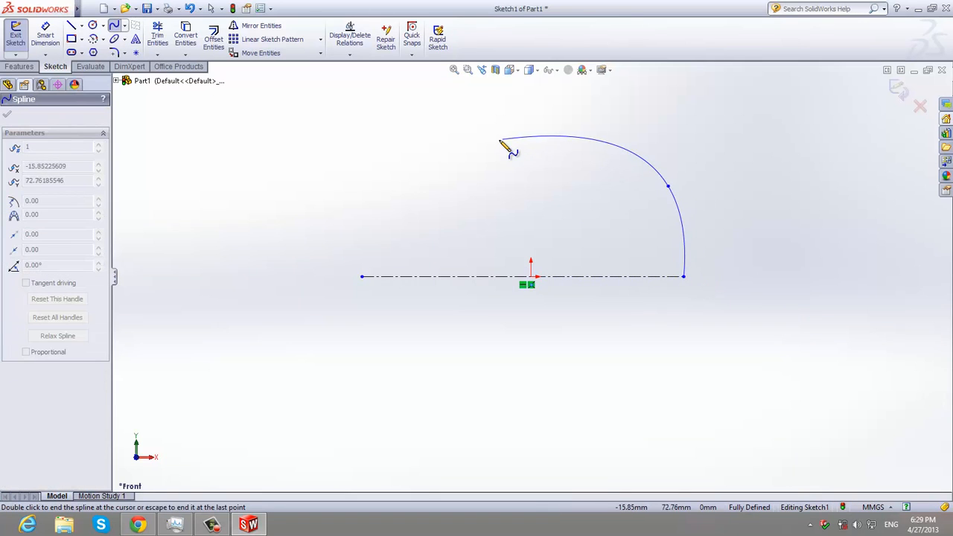
left_click(499, 139)
left_click(330, 181)
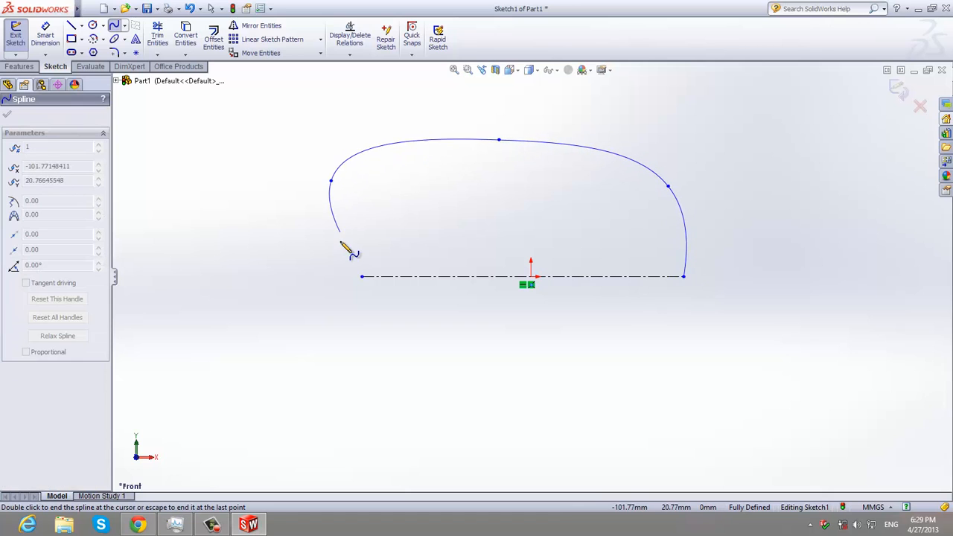
left_click(362, 277)
right_click(363, 274)
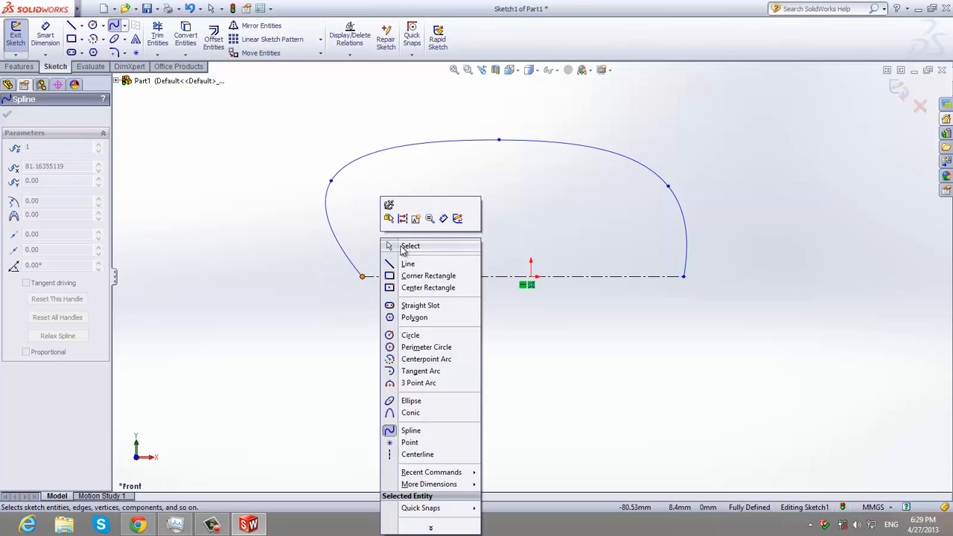
left_click(397, 249)
left_click_drag(332, 184, 423, 187)
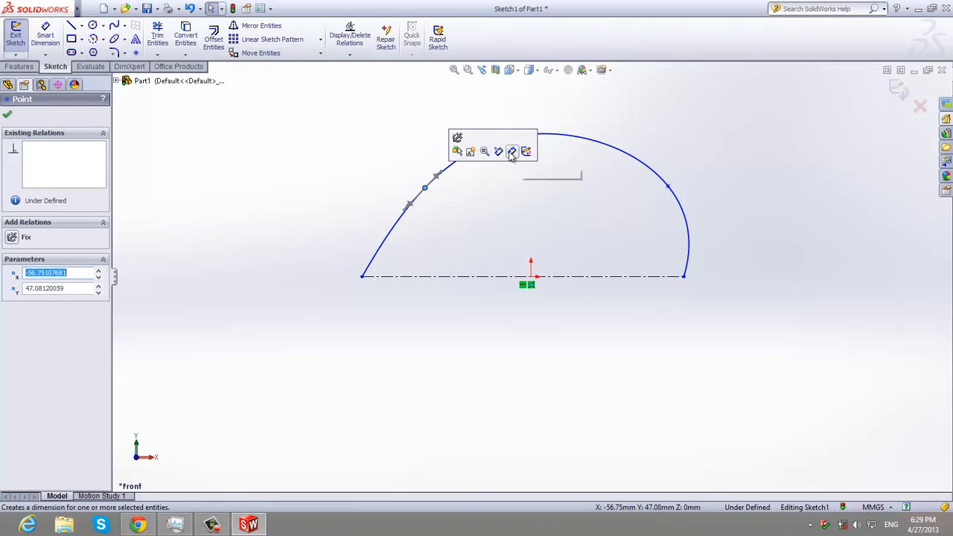
left_click(557, 199)
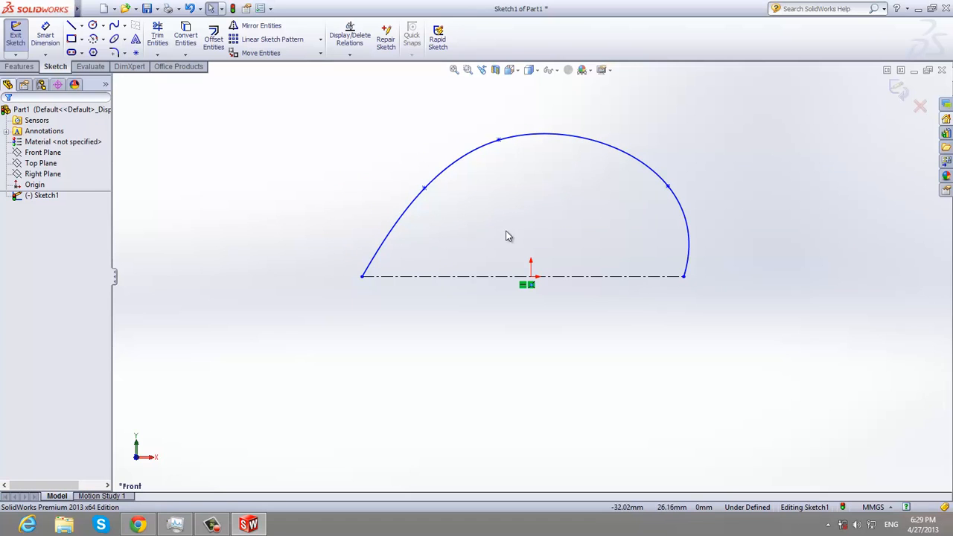
Step: Examine the sketch relations of the spline and the centerline with Display/Delete Relations, keeping all of them
left_click(344, 42)
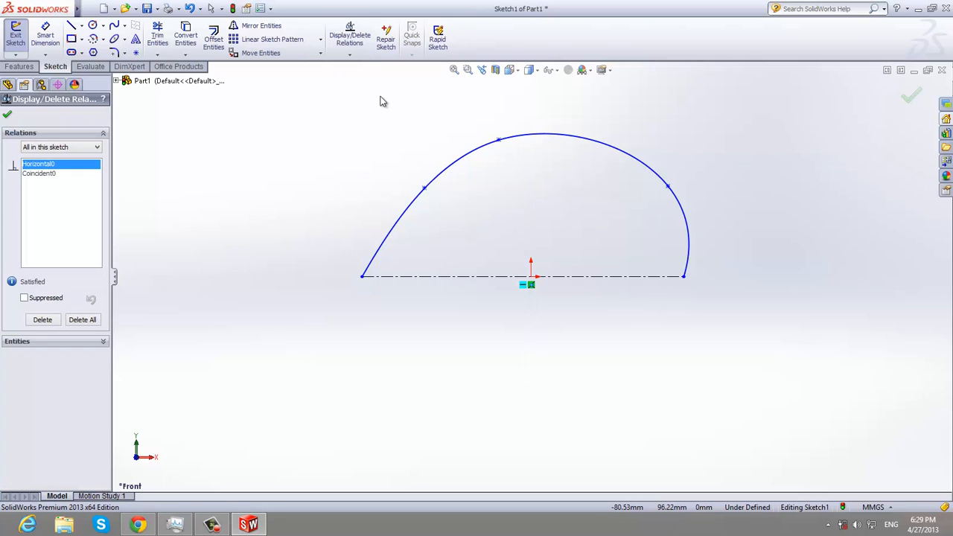
left_click(498, 141)
left_click(479, 152)
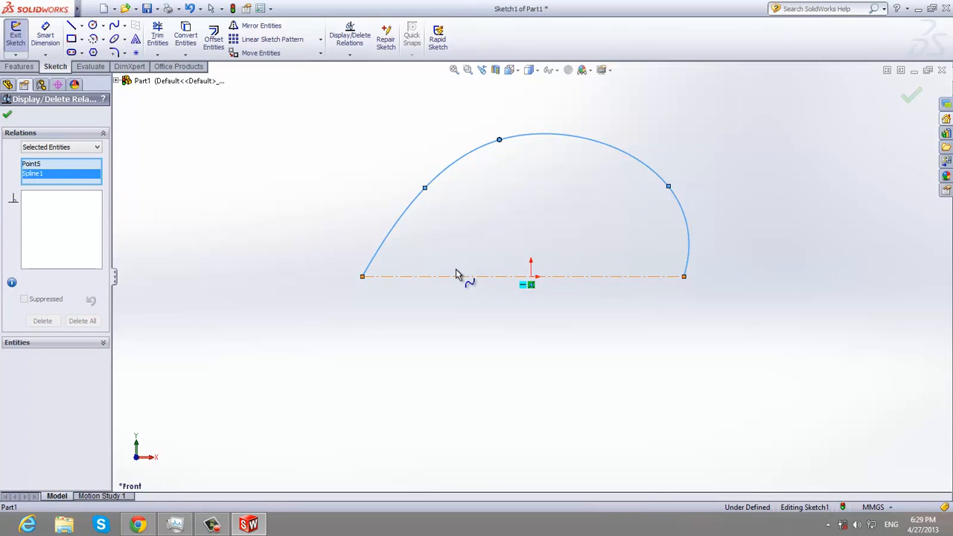
right_click(41, 173)
left_click(67, 185)
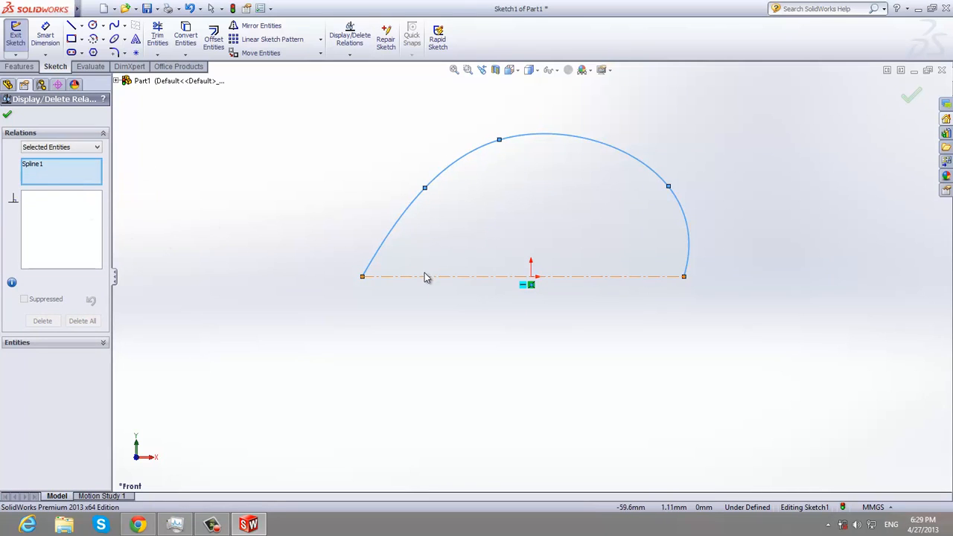
left_click(440, 277)
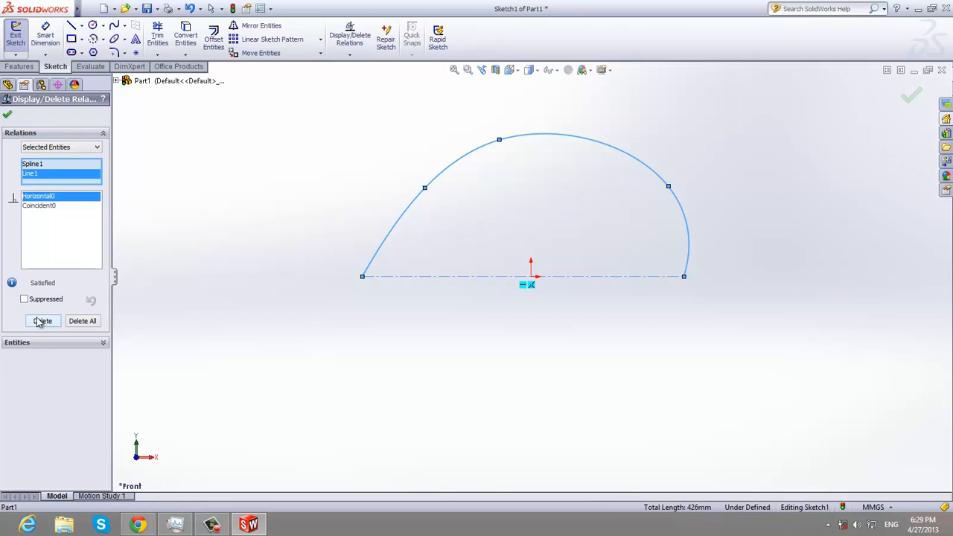
left_click(7, 114)
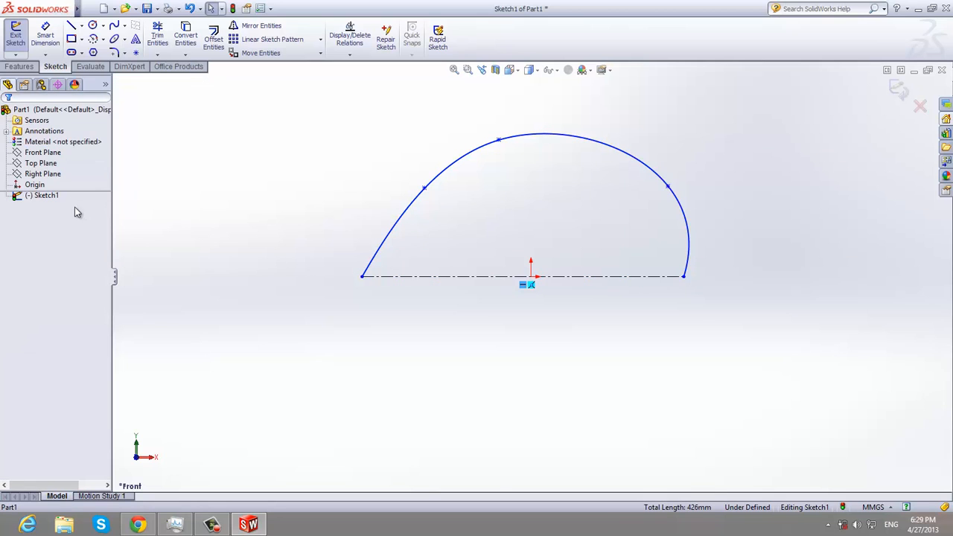
Step: Exit the sketch, try a 360° revolved boss with the profile closed automatically, inspect its preview and cancel the feature
left_click(16, 35)
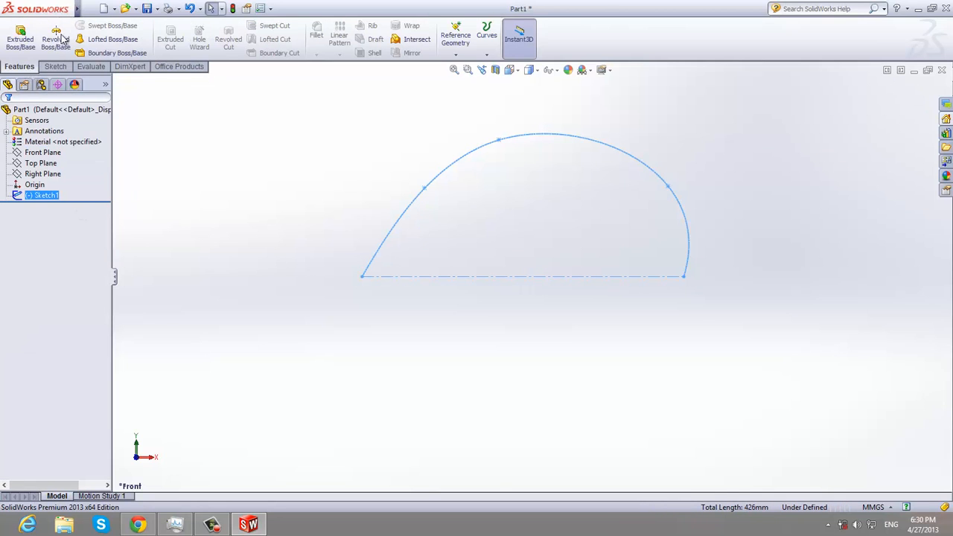
left_click(63, 37)
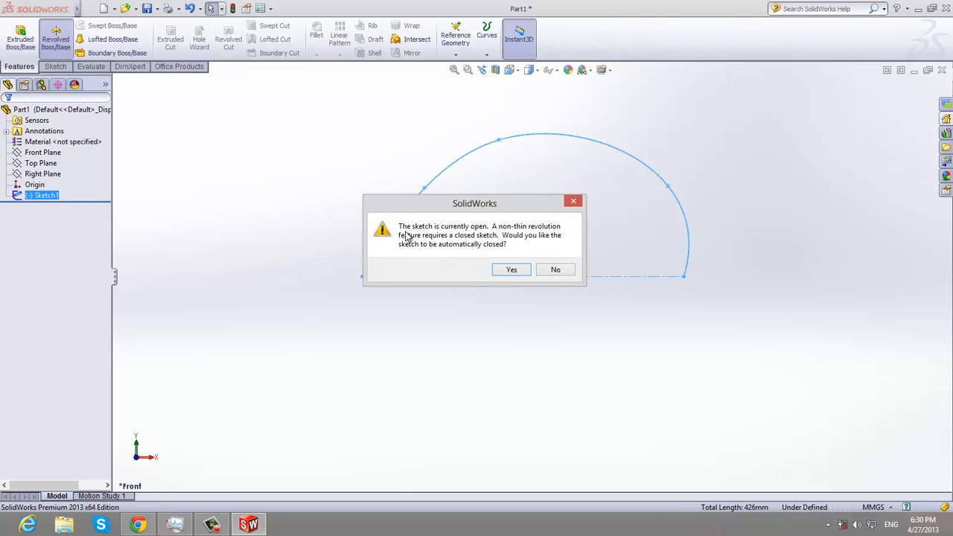
left_click(511, 271)
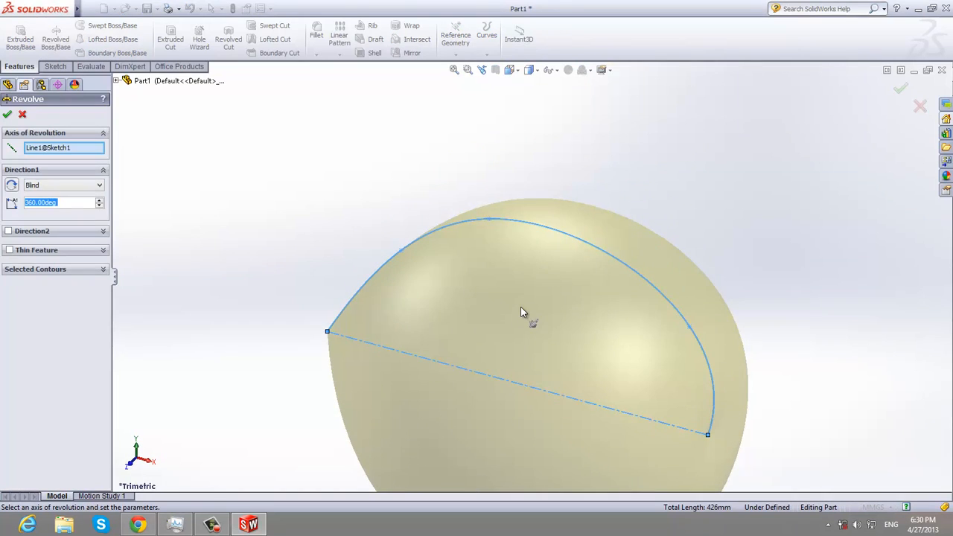
scroll(679, 376, "up", 4)
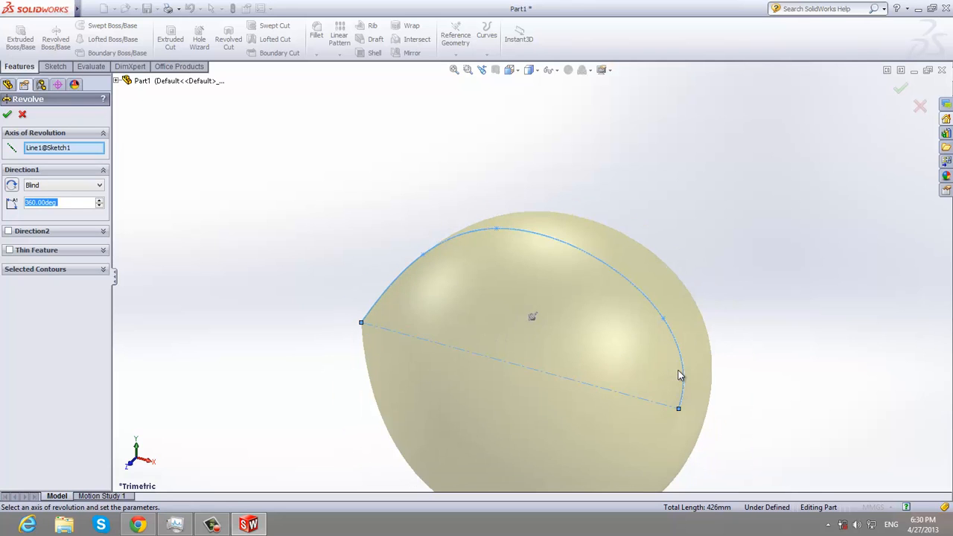
middle_click_drag(678, 374, 331, 395)
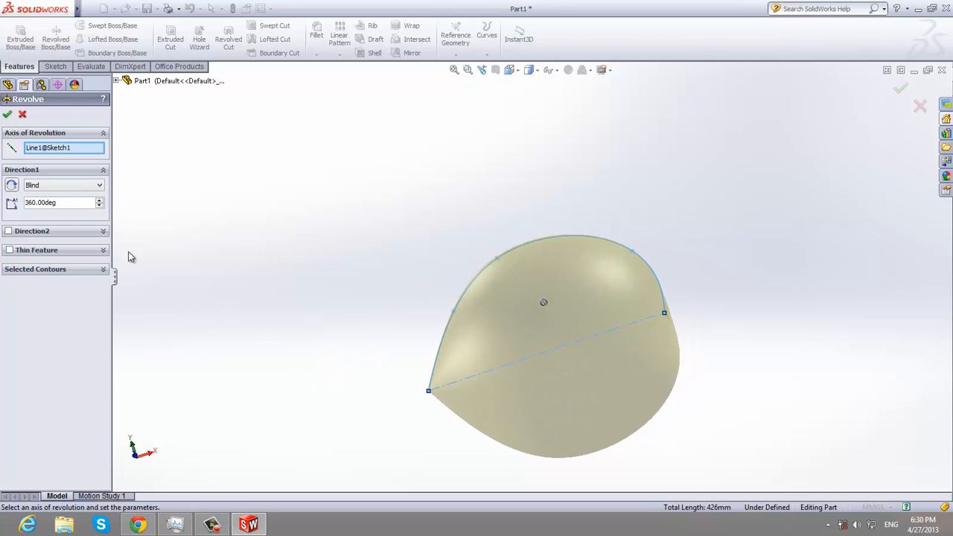
left_click(23, 115)
Step: Reshape the spline by pulling its middle point down towards the centerline and its neighbouring point outward over the centerline's right end
mouse_move(498, 262)
left_mouse_down()
mouse_move(544, 298)
mouse_move(541, 287)
left_mouse_up()
left_click(632, 252)
left_click_drag(632, 252, 667, 248)
left_click_drag(541, 289, 549, 315)
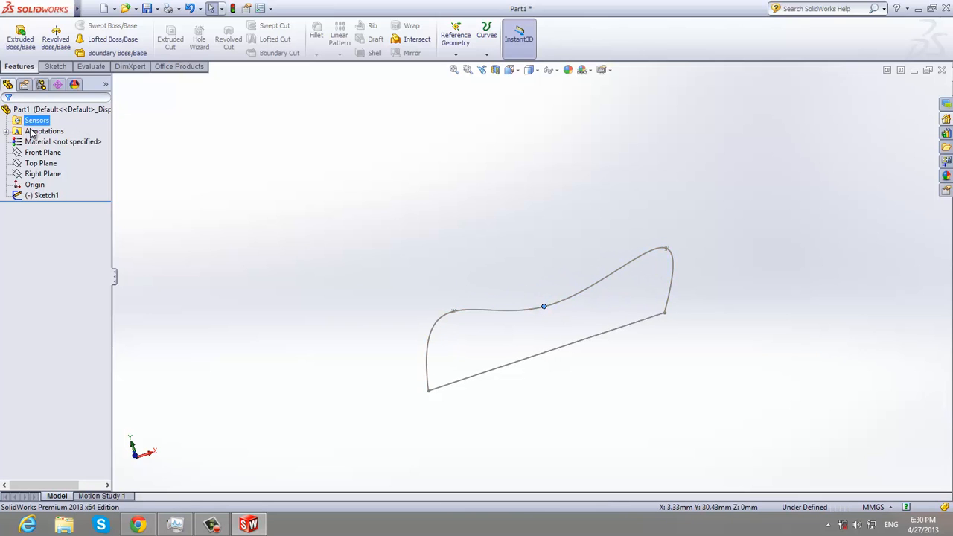
Step: Revolve the reshaped profile 360° Blind about its centerline into a solid boss and rotate the model for inspection
left_click(54, 39)
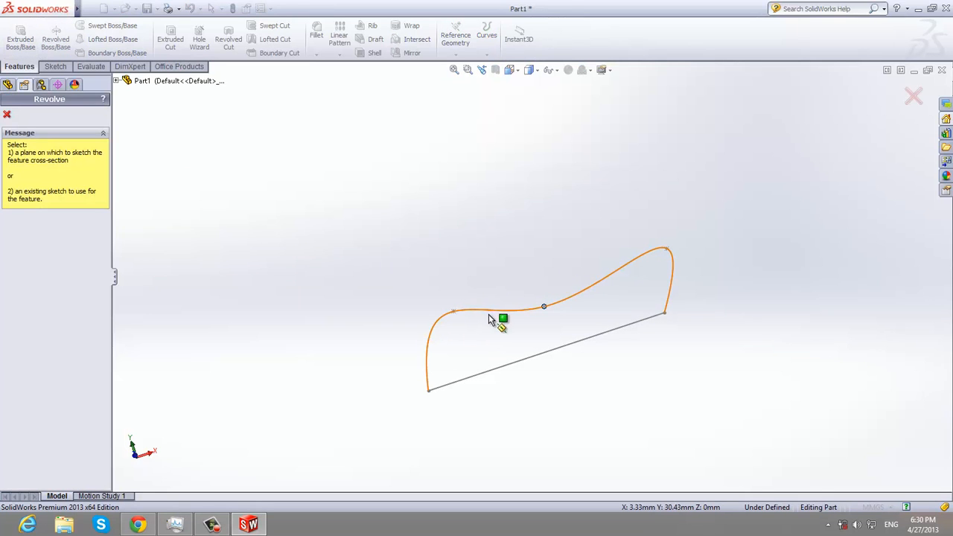
left_click(489, 319)
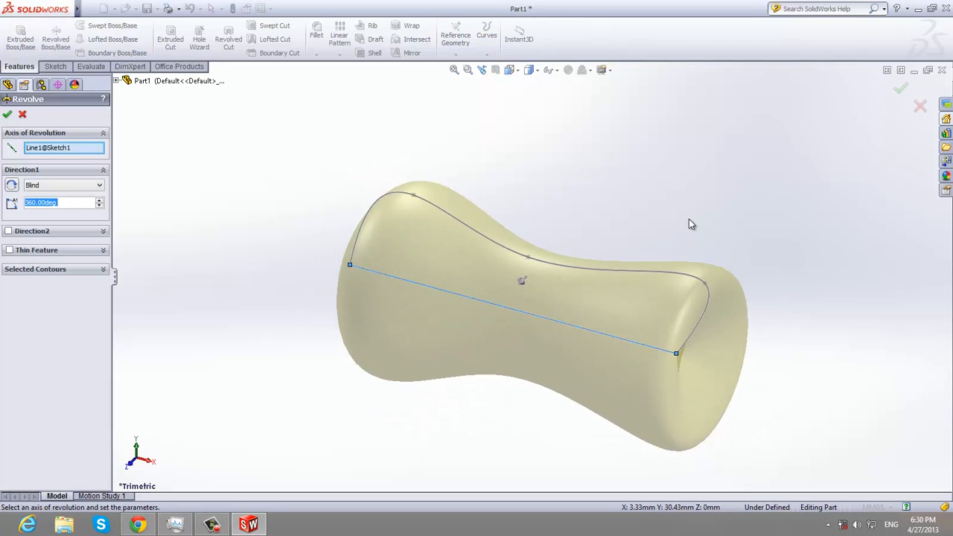
middle_click_drag(713, 249, 647, 183)
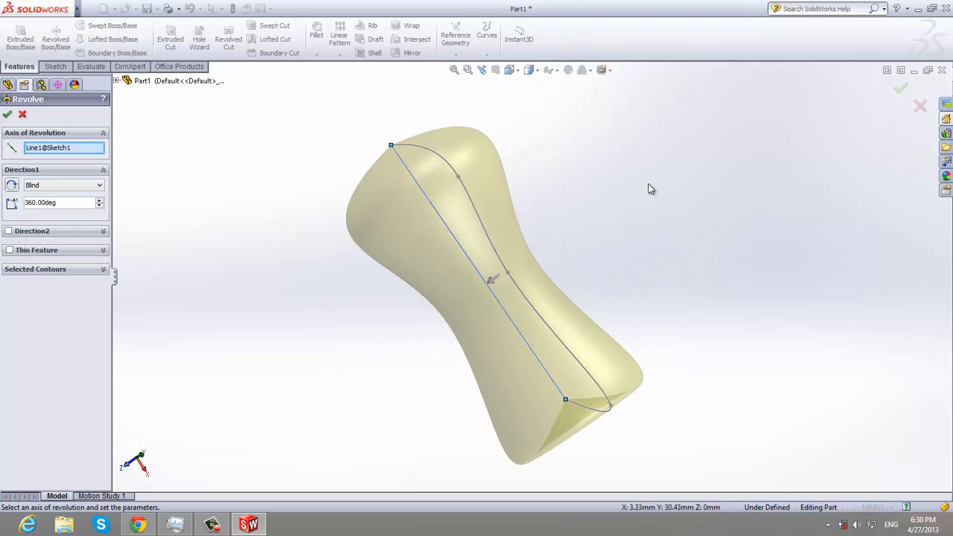
middle_click_drag(720, 314, 652, 449)
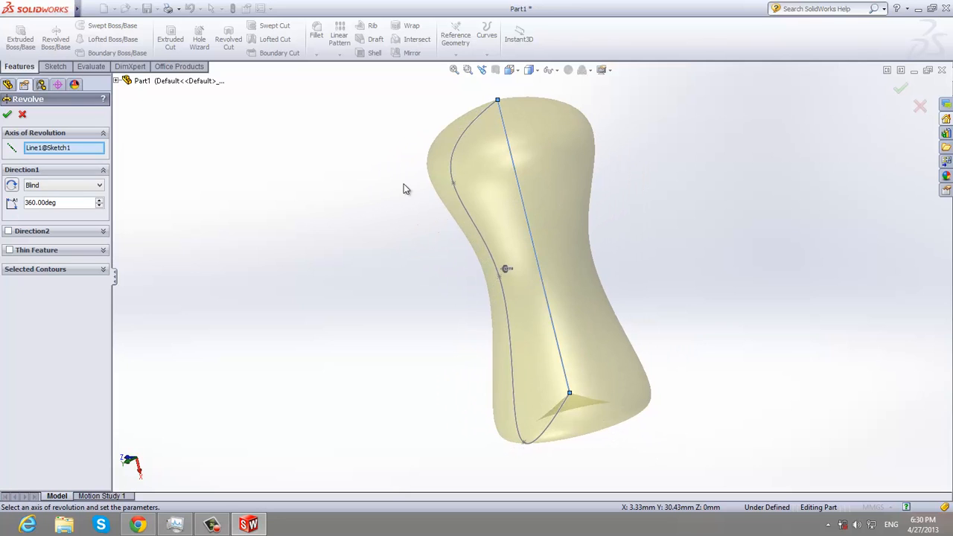
left_click(7, 115)
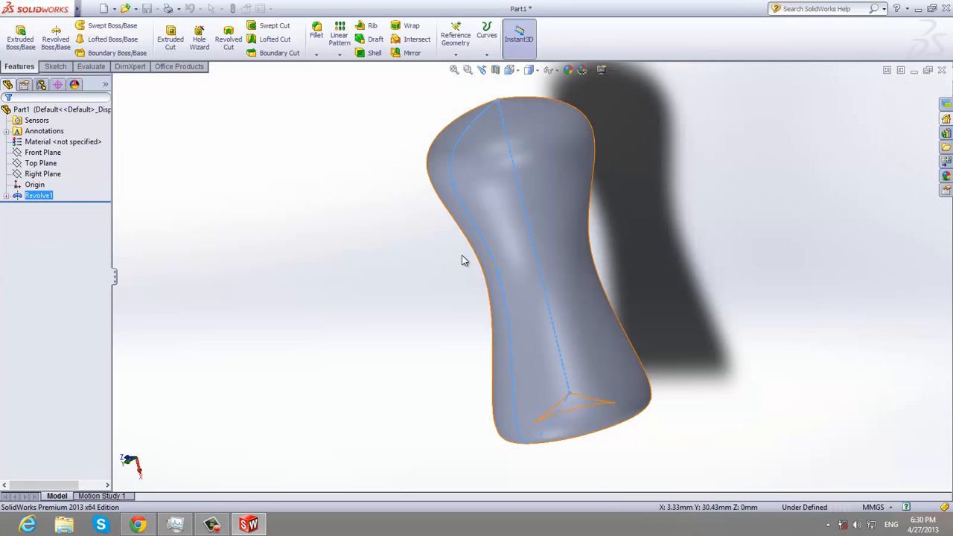
middle_click_drag(435, 246, 335, 185)
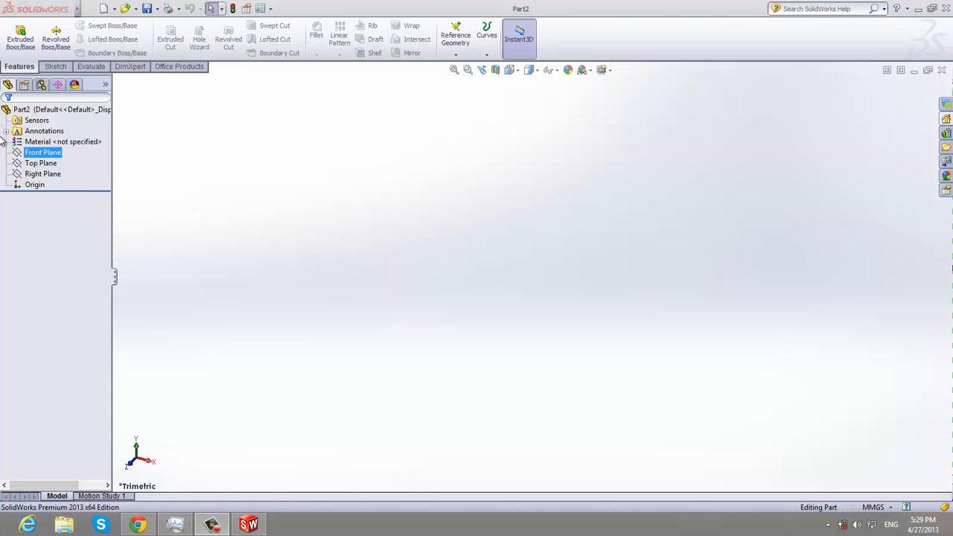
Step: On the Front Plane of the empty part, sketch a horizontal line ending near the origin, continued by a tangent arc and a steep upward line
left_click(32, 155)
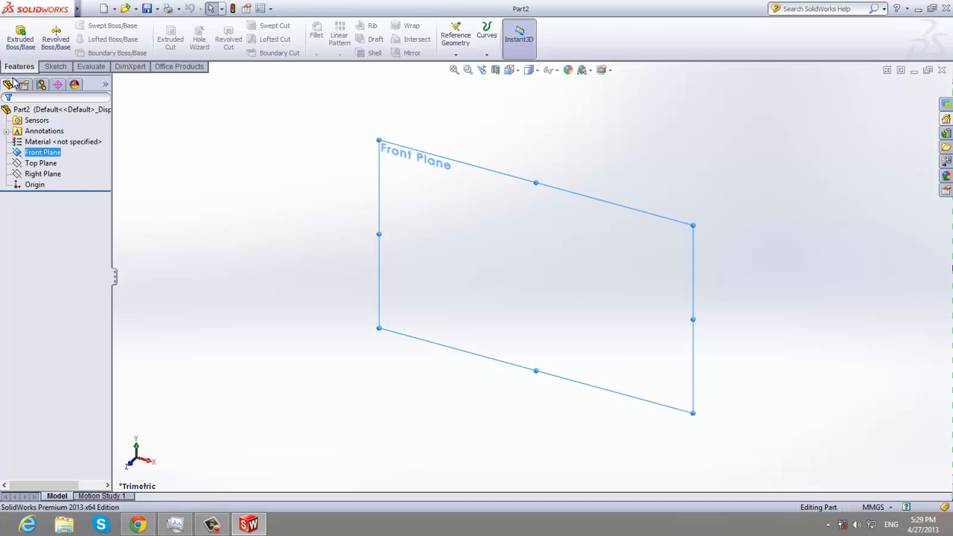
right_click(59, 151)
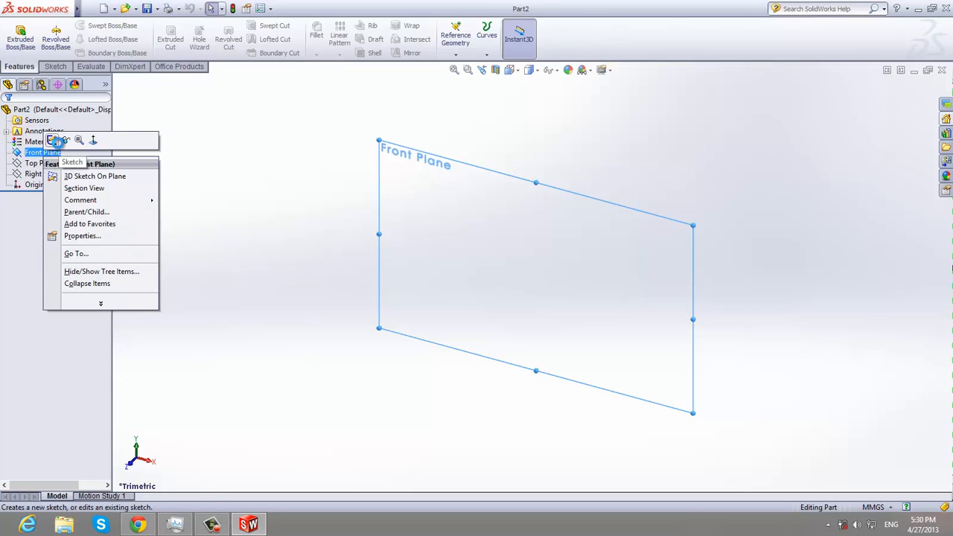
left_click(54, 141)
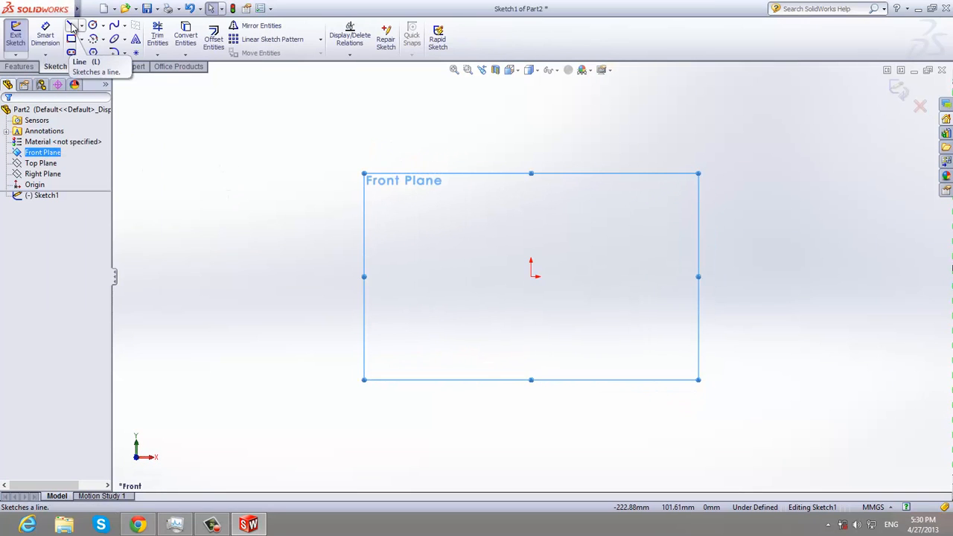
left_click(73, 26)
left_click(366, 276)
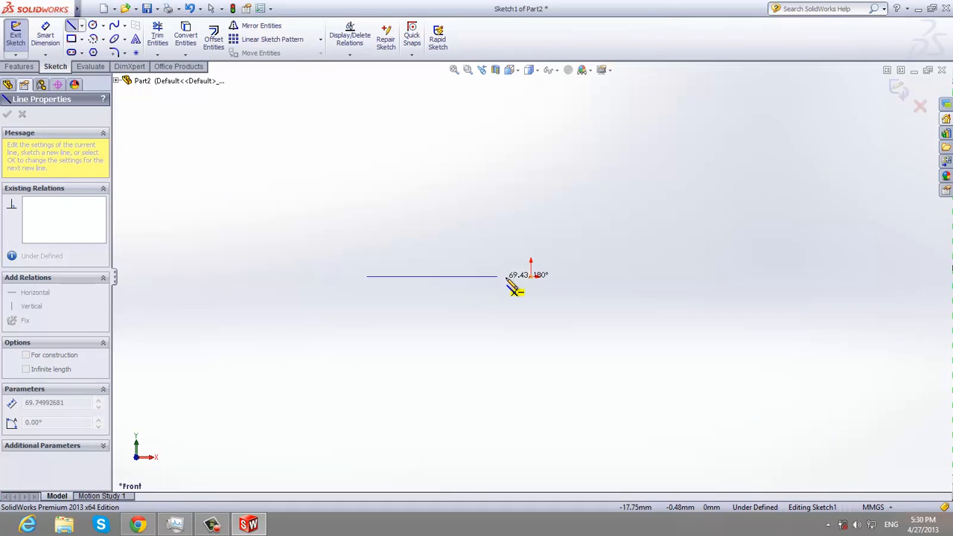
left_click(521, 277)
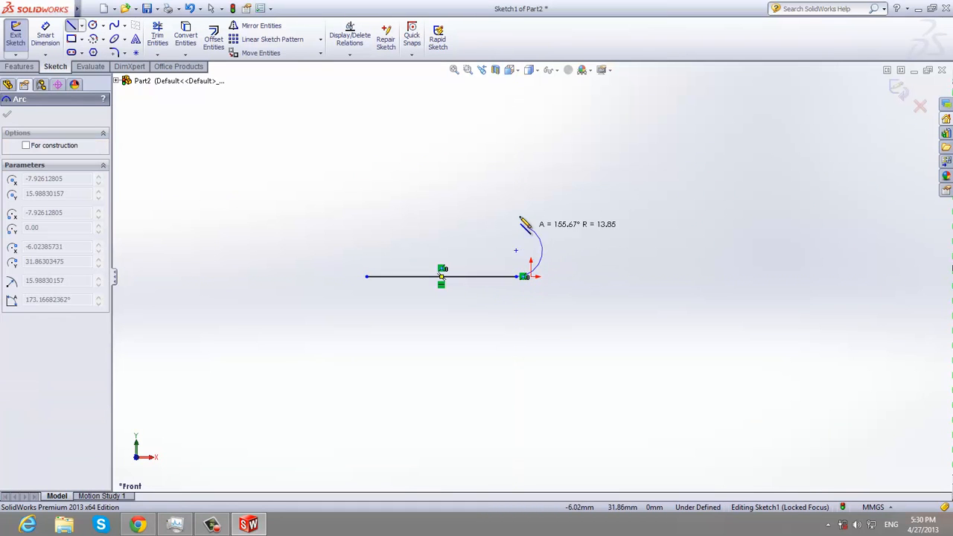
left_click(578, 243)
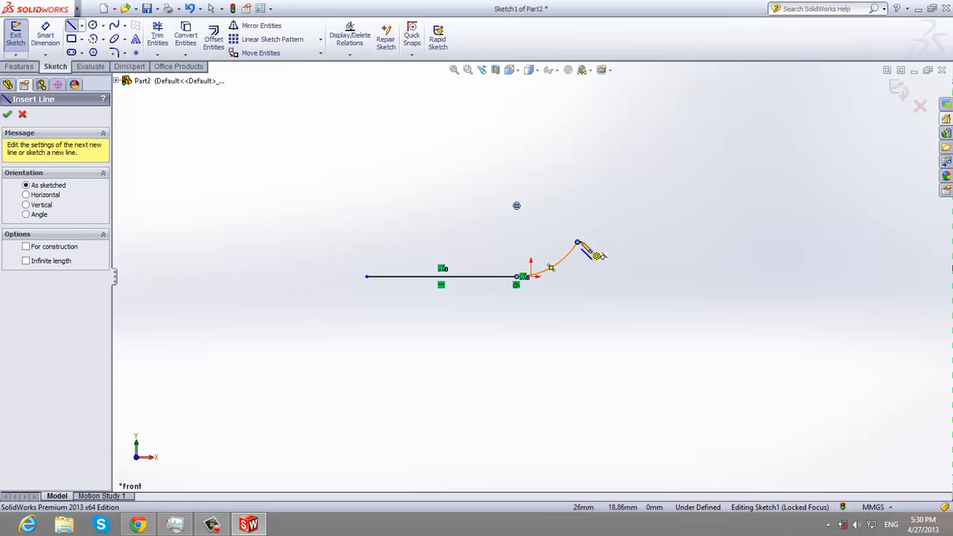
left_click(659, 107)
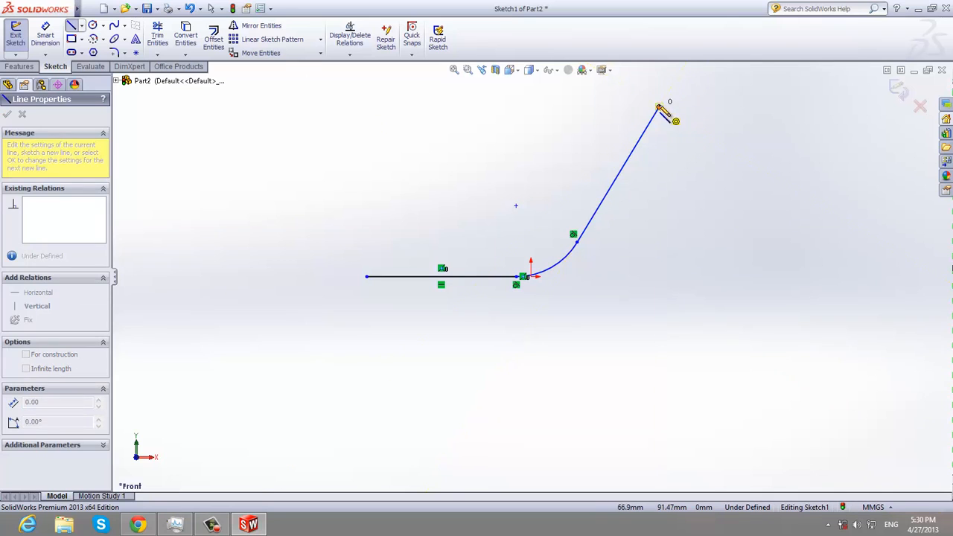
Step: Add a tangent arc of about 90° and 51 mm radius at the upper end of the slanted line
scroll(778, 87, "down", 2)
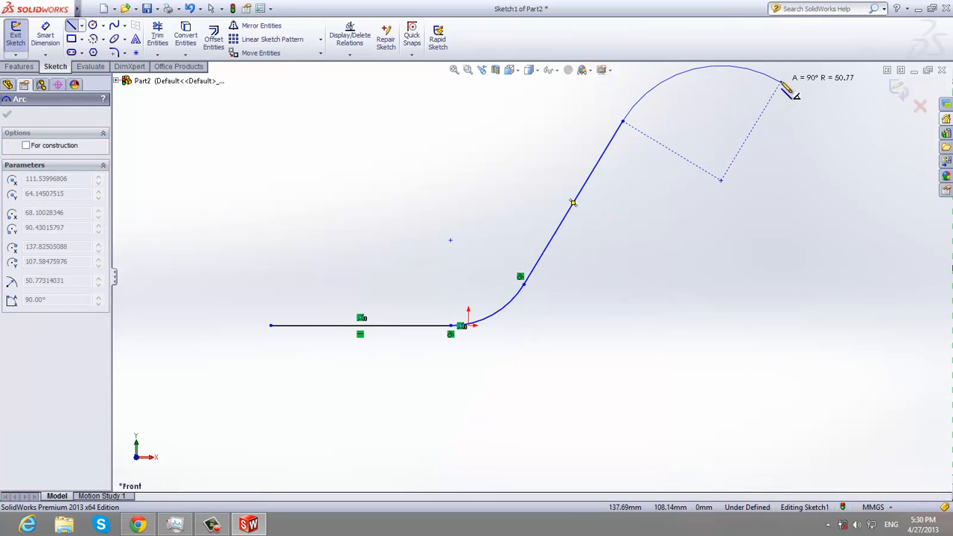
left_click(785, 81)
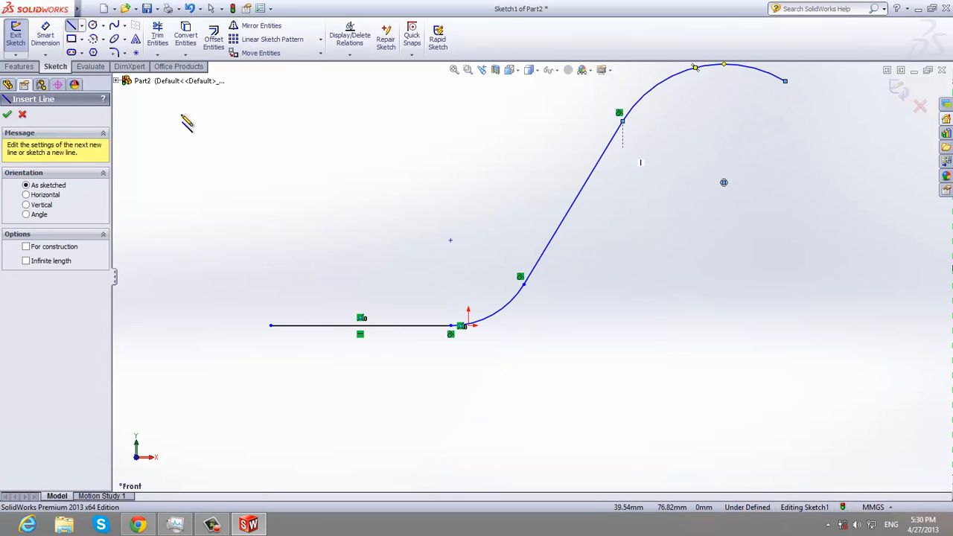
left_click(8, 114)
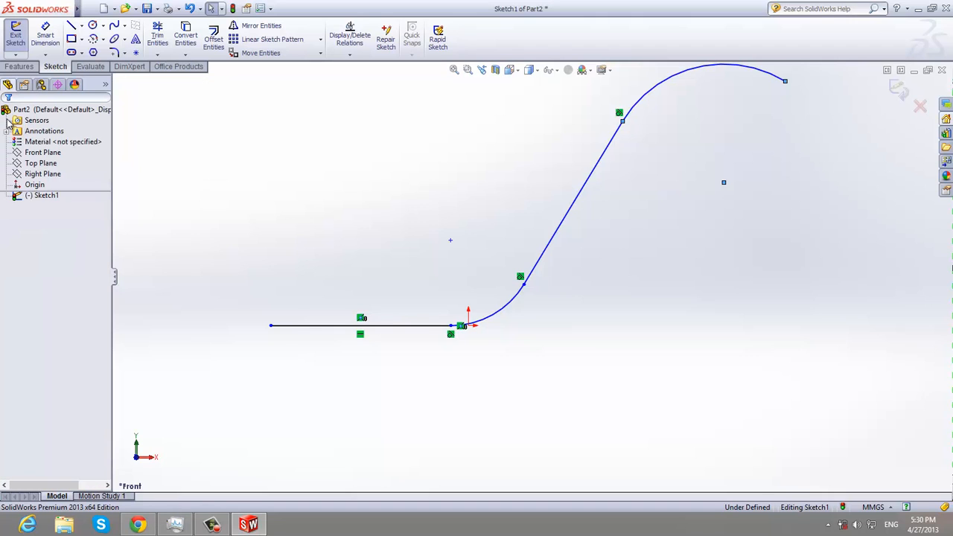
Step: Close the path sketch and start a new sketch on the Right Plane
left_click(36, 174)
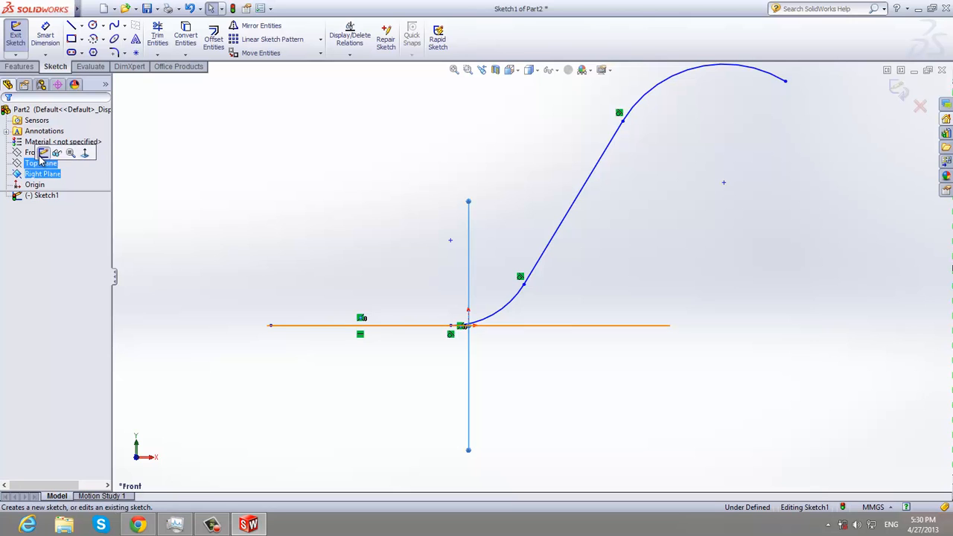
left_click(43, 153)
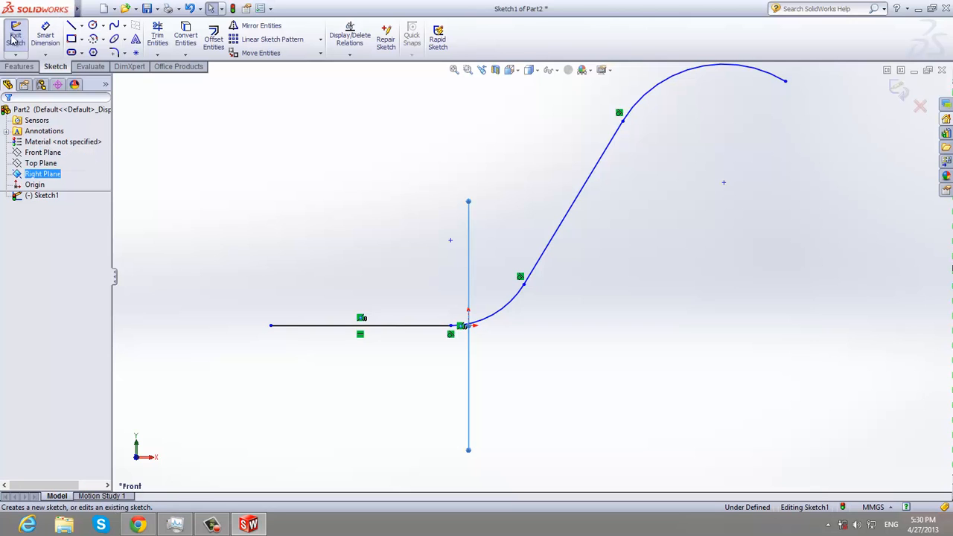
right_click(43, 175)
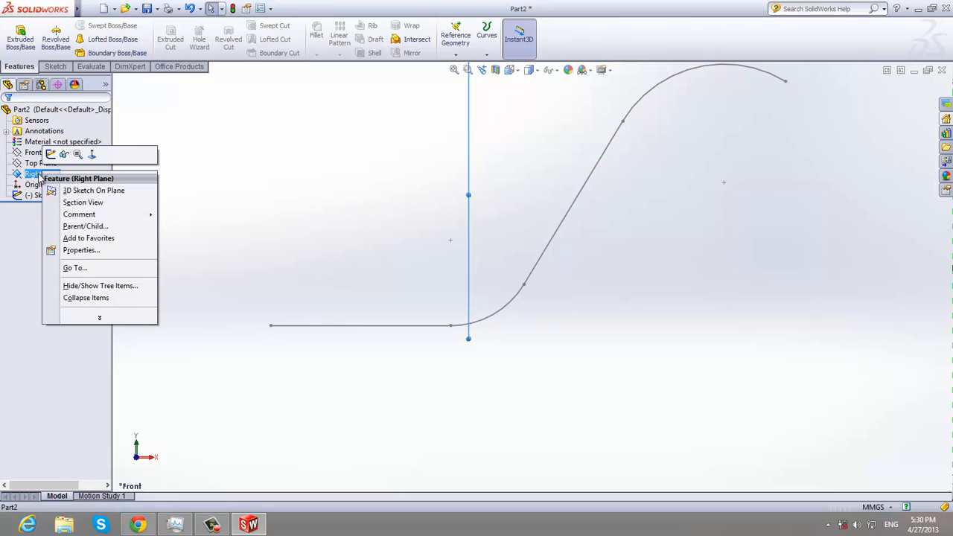
left_click(91, 154)
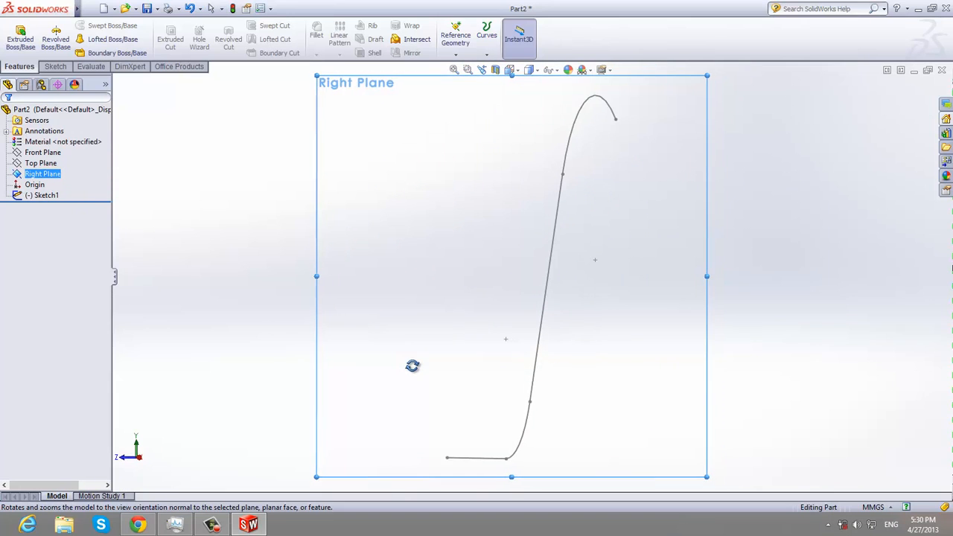
left_click(447, 459)
right_click(447, 457)
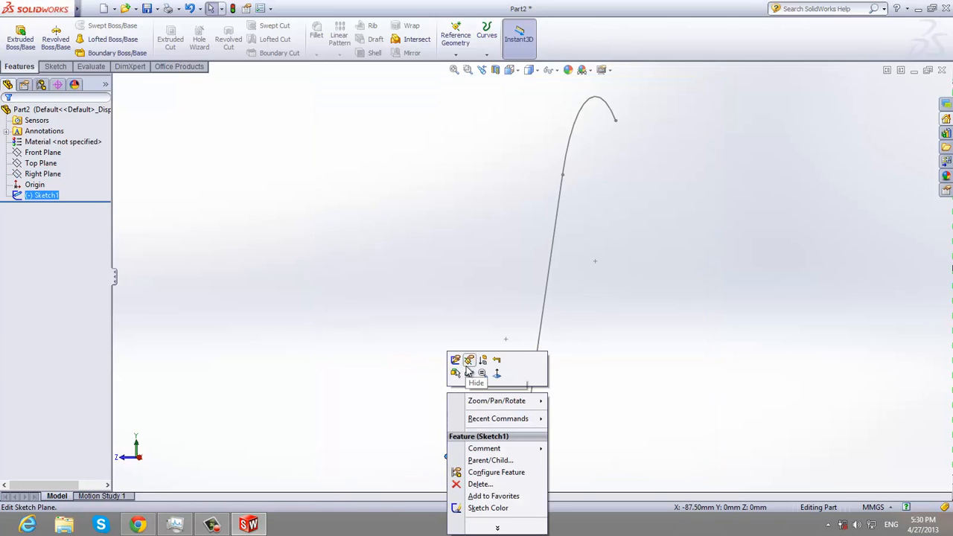
left_click(38, 174)
left_click(55, 66)
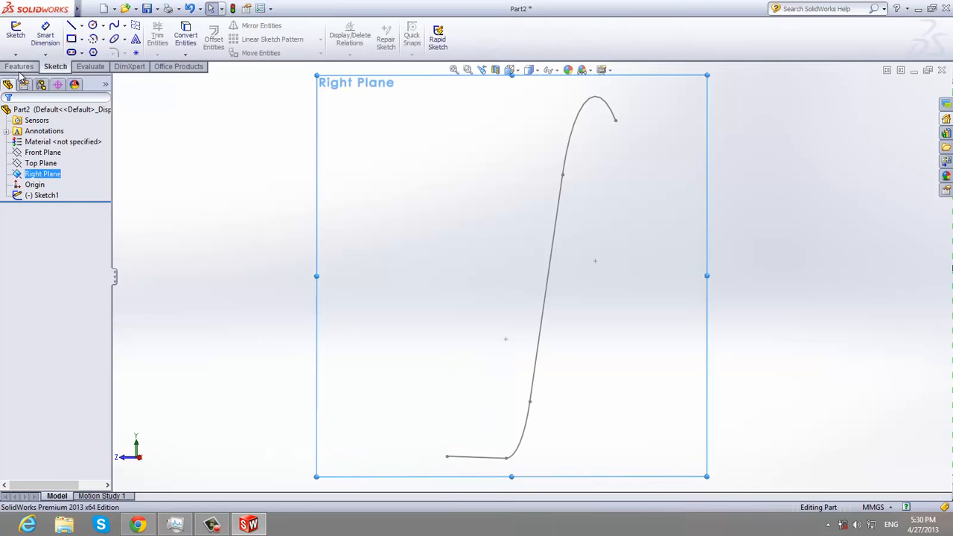
left_click(19, 67)
right_click(45, 174)
left_click(66, 157)
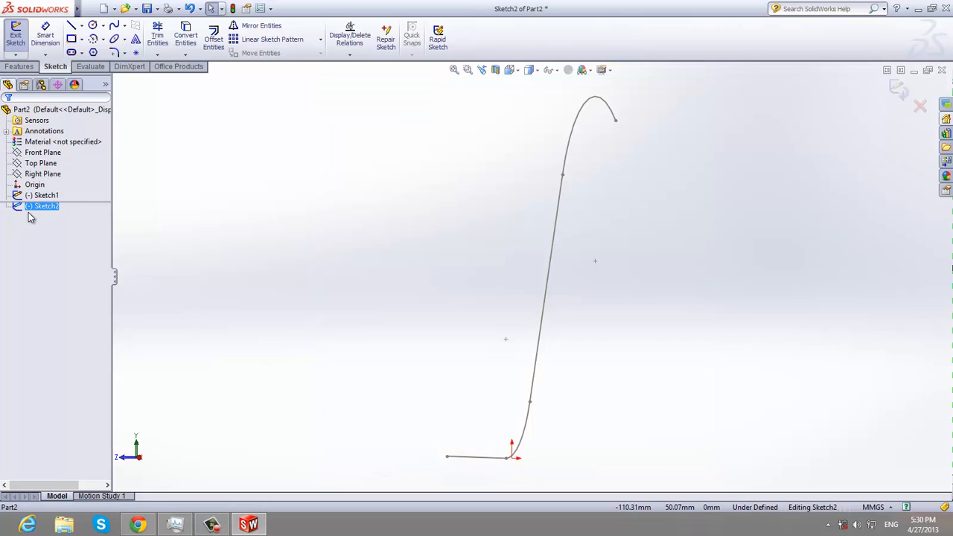
Step: Sketch a center rectangle about 28 mm wide and 21 mm high centred on the origin, viewed normal to the sketch
left_click(448, 457)
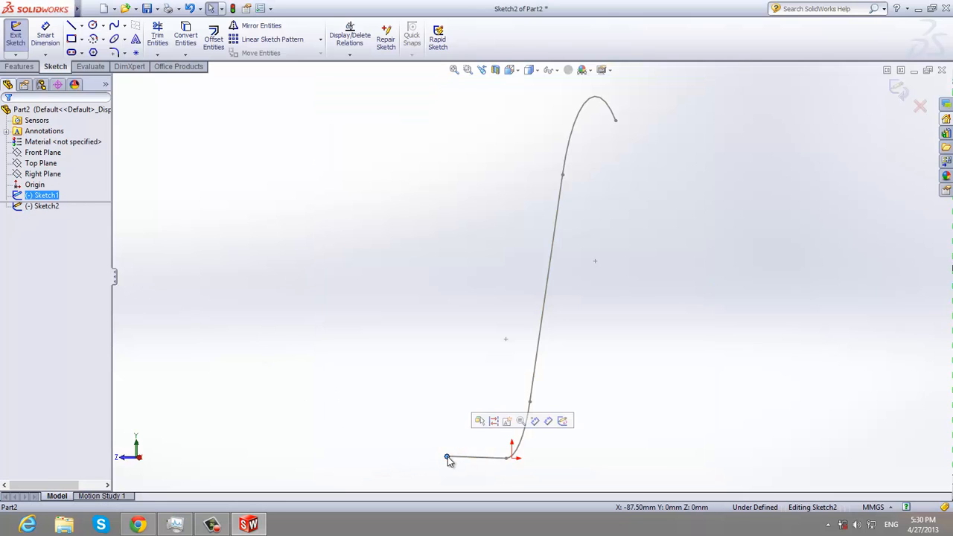
left_click(46, 206)
left_click(69, 187)
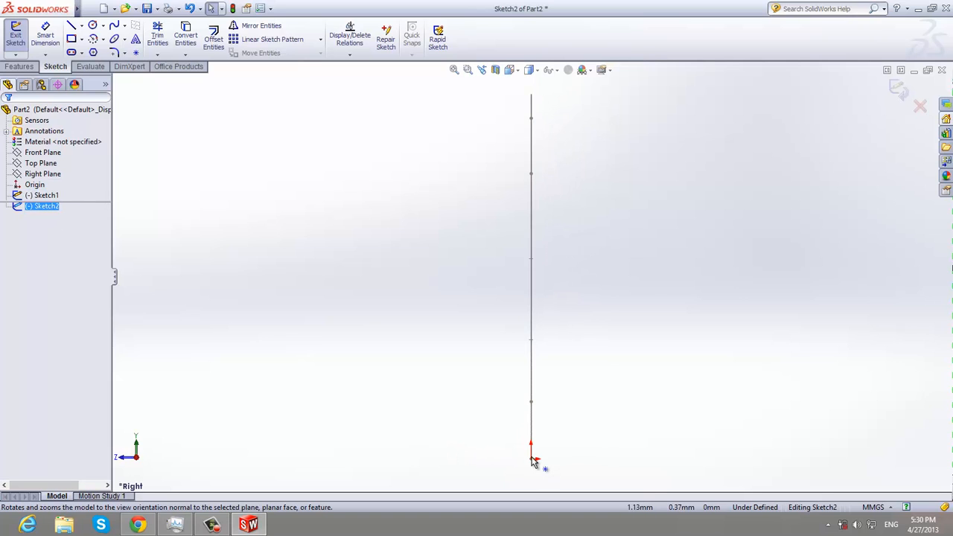
right_click(533, 461)
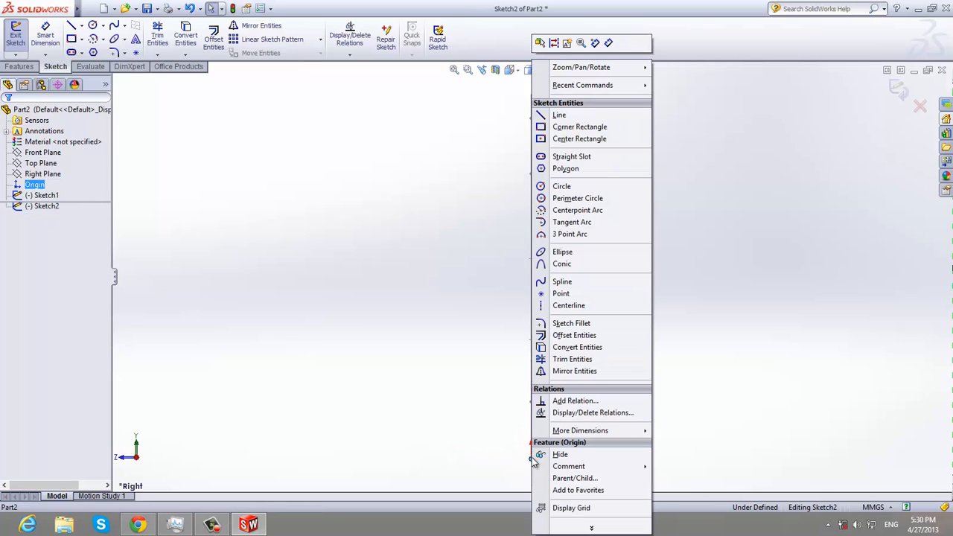
left_click(594, 140)
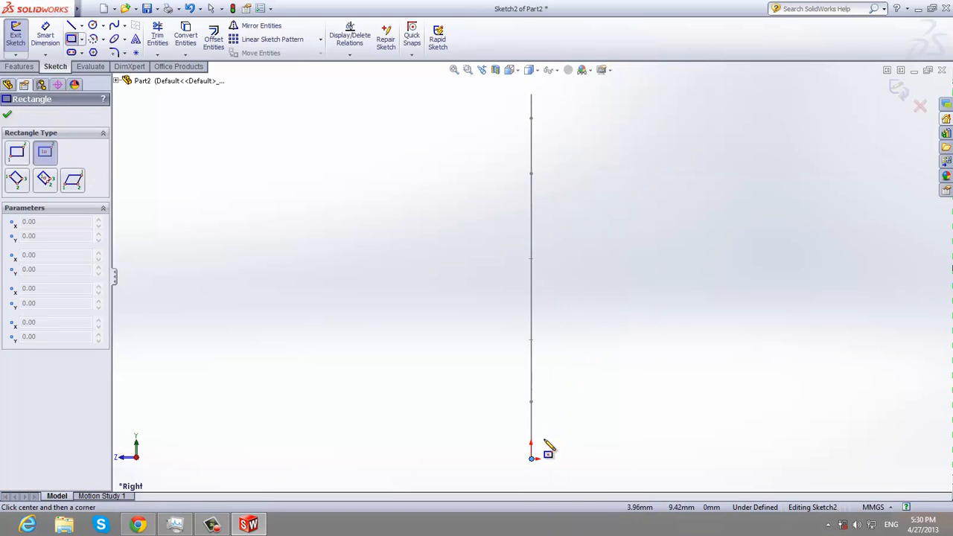
left_click(532, 458)
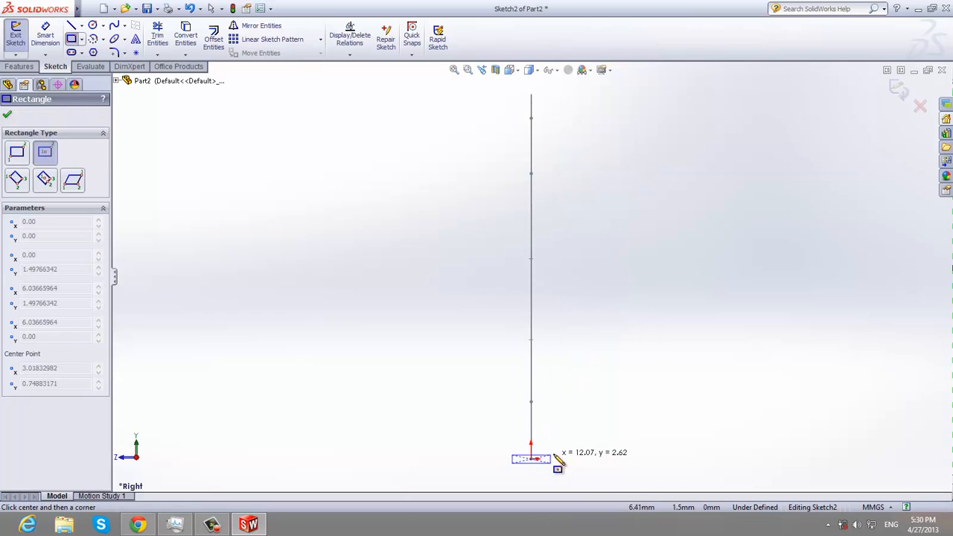
left_click(577, 428)
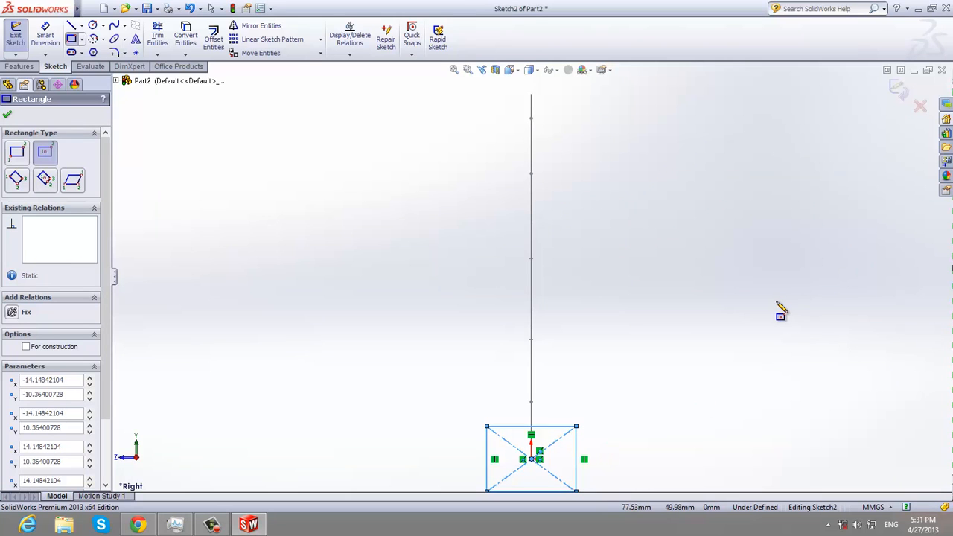
mouse_move(708, 376)
middle_mouse_down("ctrl")
mouse_move(700, 303)
mouse_move(681, 303)
middle_mouse_up("ctrl")
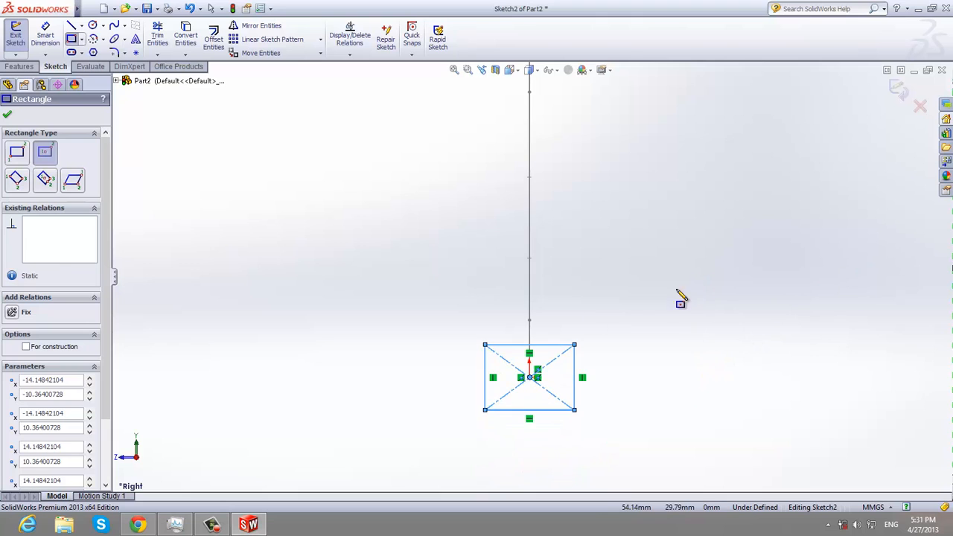
left_click(7, 114)
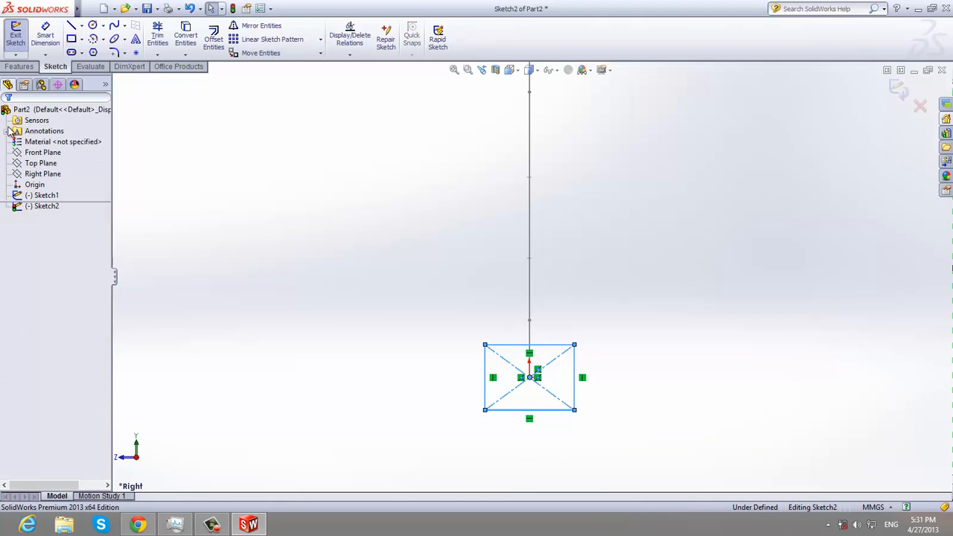
Step: Close the rectangle sketch and set up a Swept Boss/Base with the rectangle as profile and the line-and-arc sketch as path
mouse_move(304, 316)
middle_mouse_down()
mouse_move(432, 330)
mouse_move(407, 330)
mouse_move(395, 311)
middle_mouse_up()
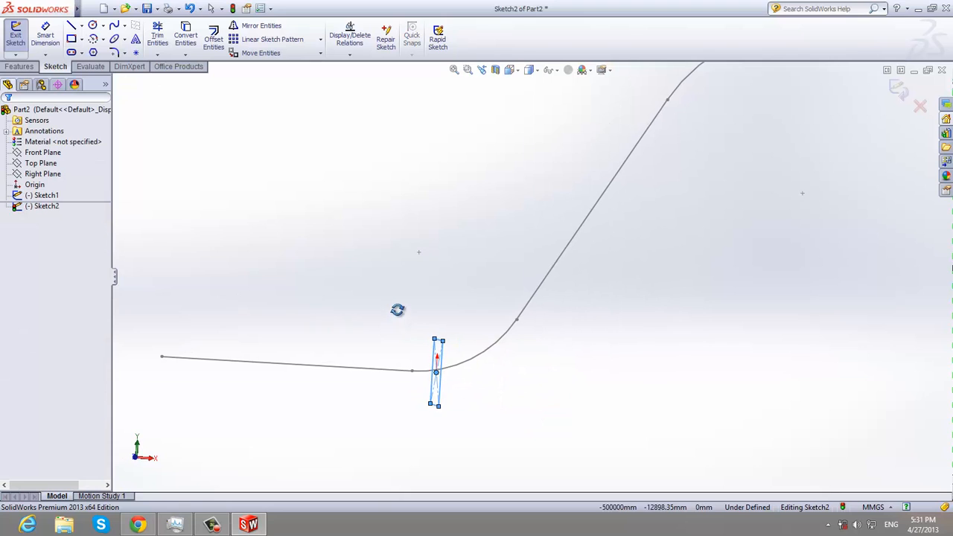
left_click(15, 38)
left_click(115, 27)
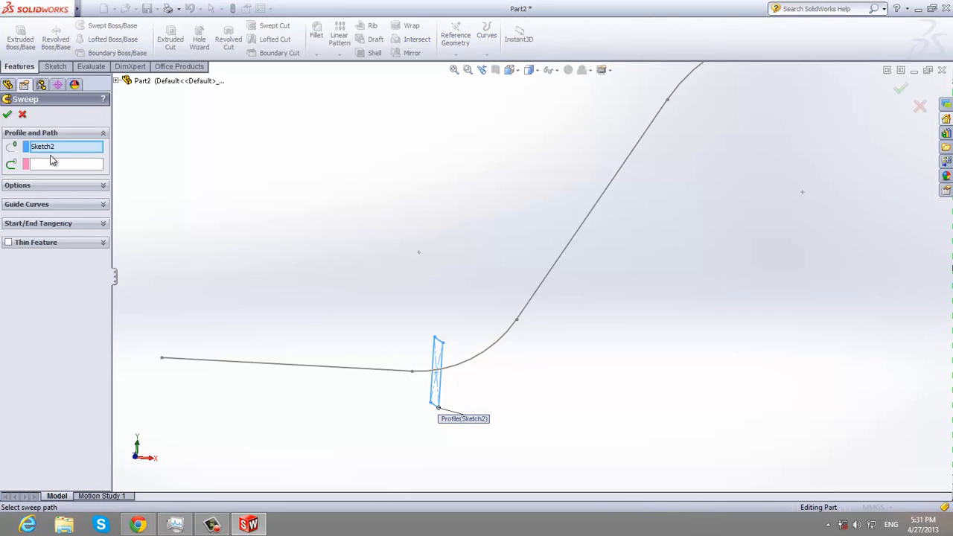
left_click(52, 163)
left_click(543, 299)
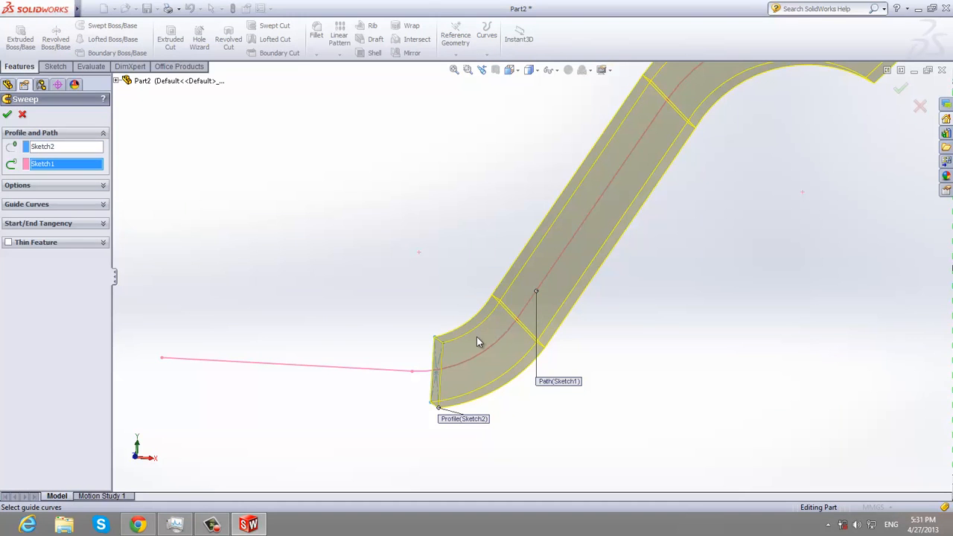
Step: Reselect the sweep path on its straight horizontal segment and create the sweep
scroll(560, 241, "up", 3)
middle_click_drag(559, 241, 580, 262)
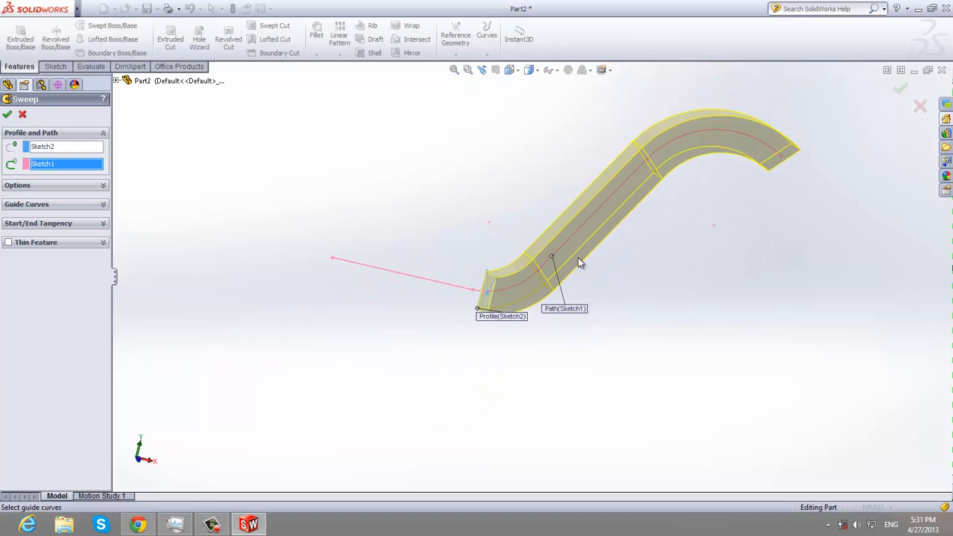
left_click(399, 275)
left_click(409, 276)
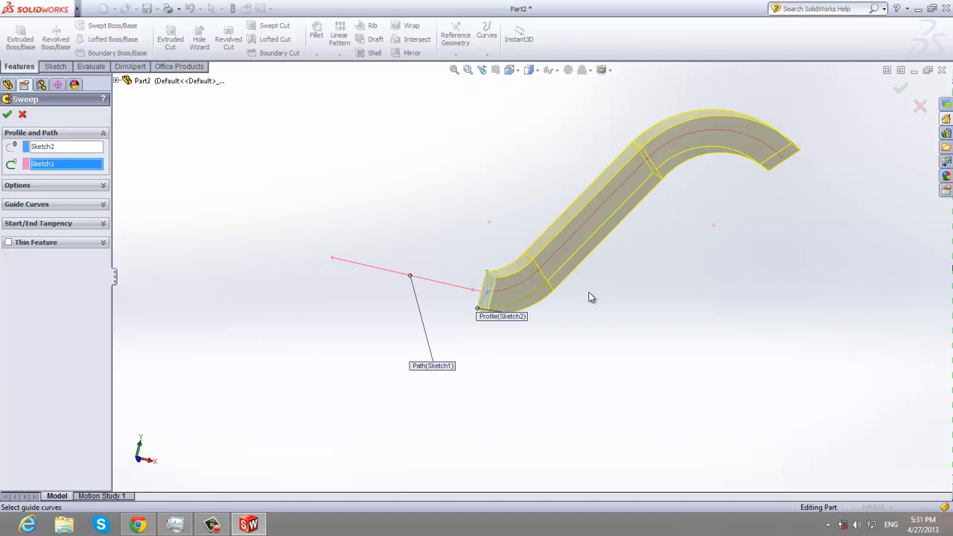
middle_click_drag(476, 244, 256, 264)
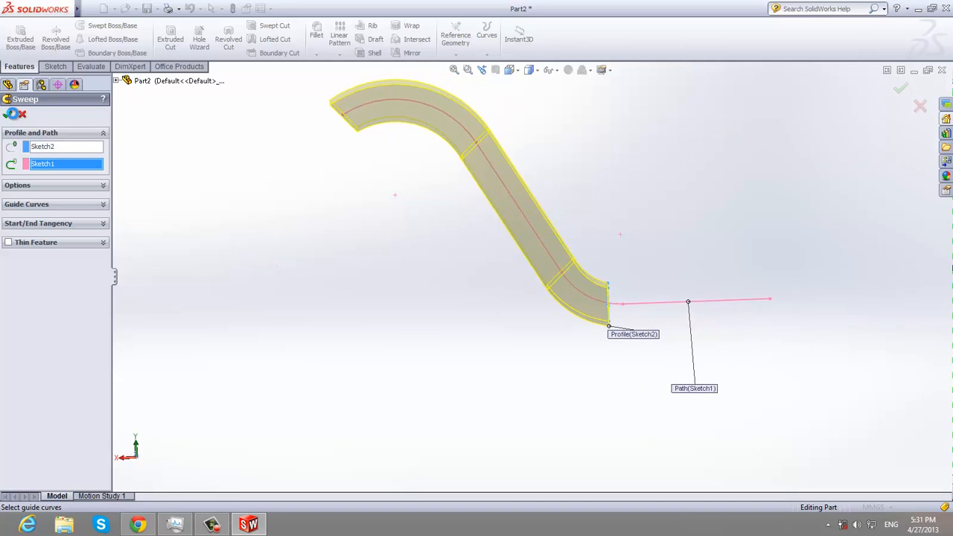
left_click(12, 114)
mouse_move(623, 202)
middle_mouse_down()
mouse_move(451, 208)
mouse_move(564, 219)
mouse_move(610, 193)
mouse_move(465, 174)
mouse_move(466, 206)
mouse_move(639, 212)
mouse_move(700, 198)
mouse_move(692, 222)
middle_mouse_up()
left_click(611, 190)
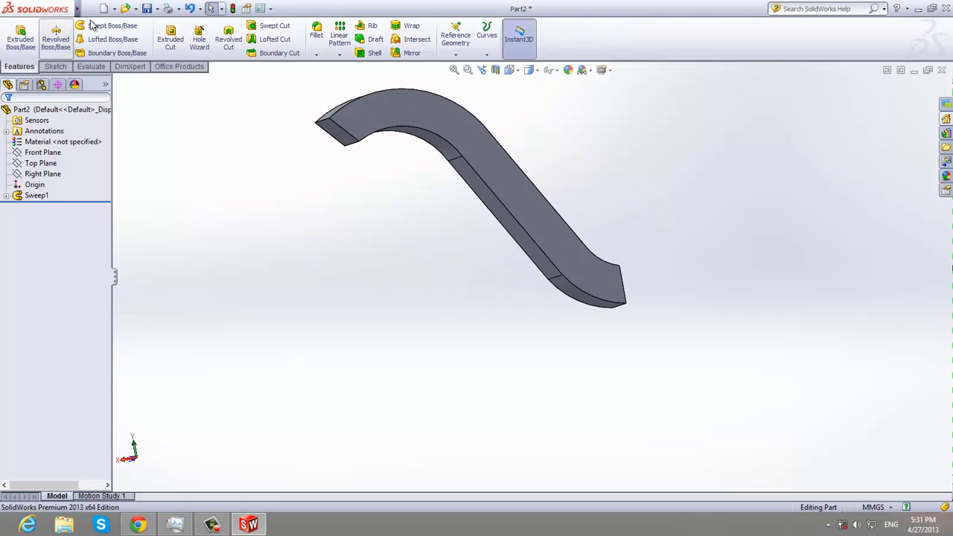
middle_click_drag(608, 169, 584, 182)
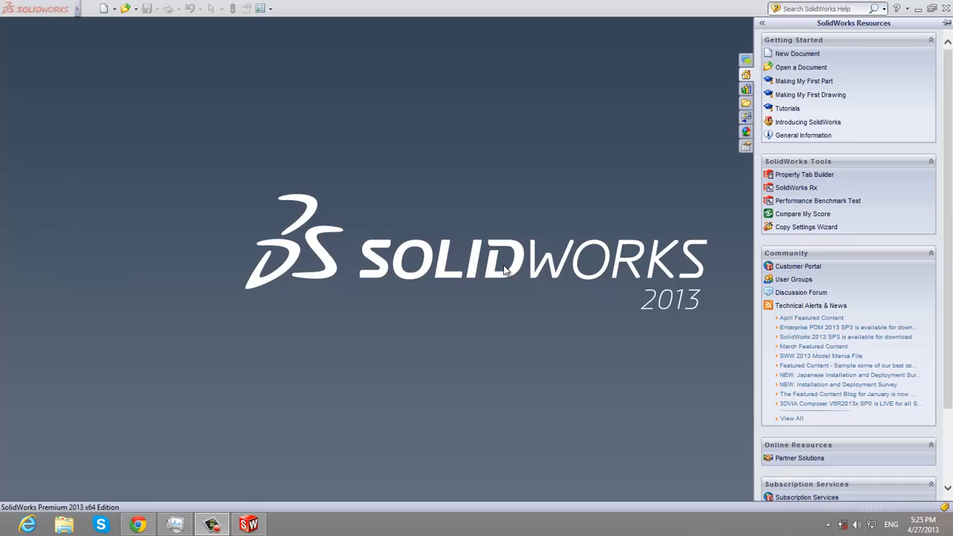
Step: Create a new part document
left_click(105, 7)
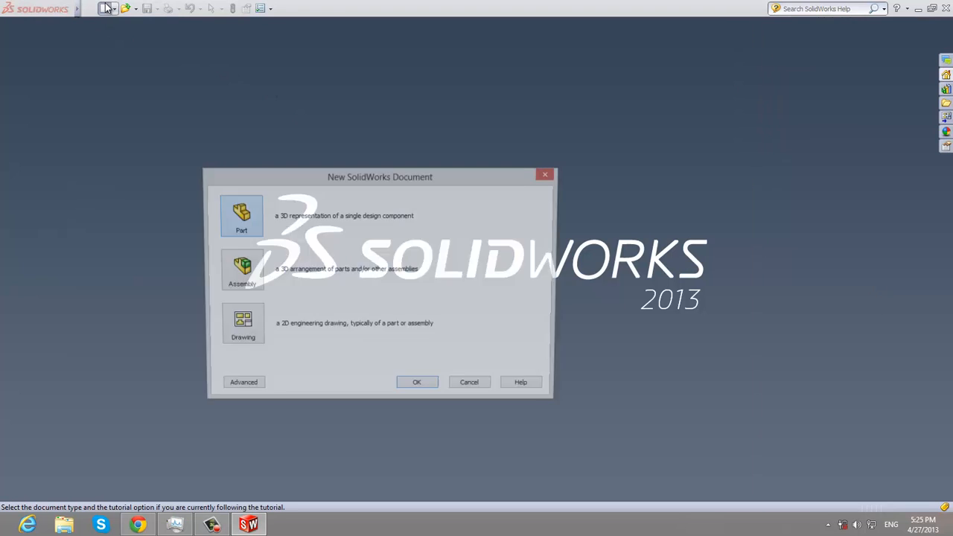
left_click(414, 387)
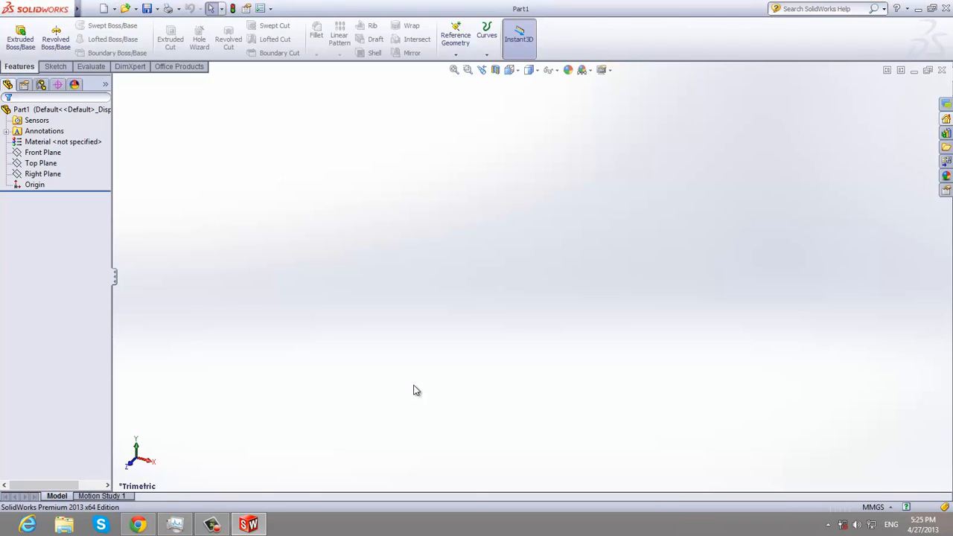
Step: Create five reference planes parallel to the Front Plane, spaced 40 mm apart
left_click(43, 152)
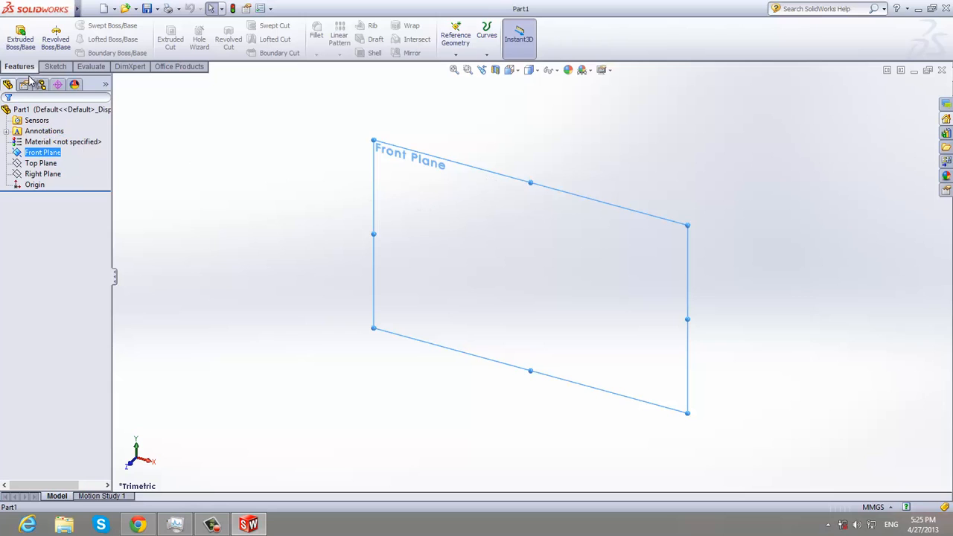
left_click_drag(469, 165, 379, 170, "ctrl")
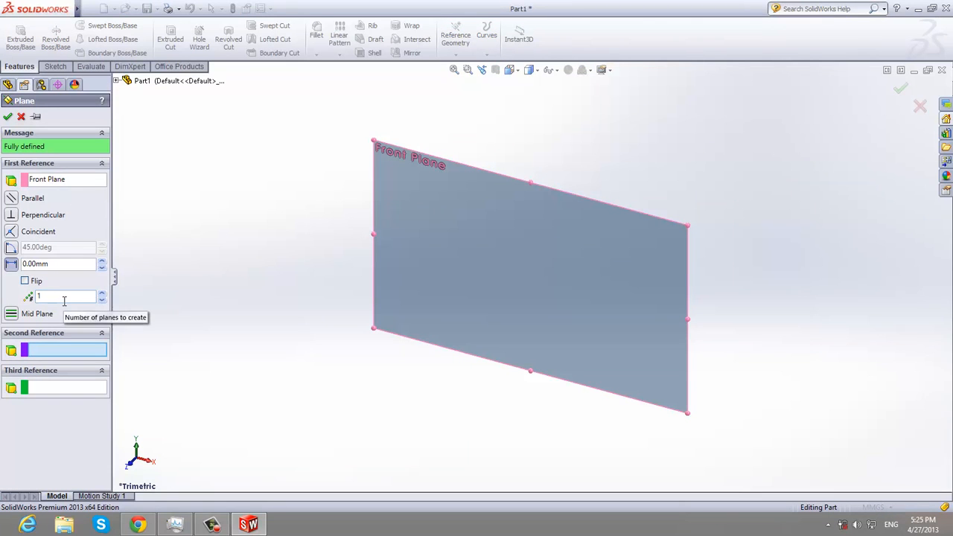
left_click(64, 300)
left_click(102, 294)
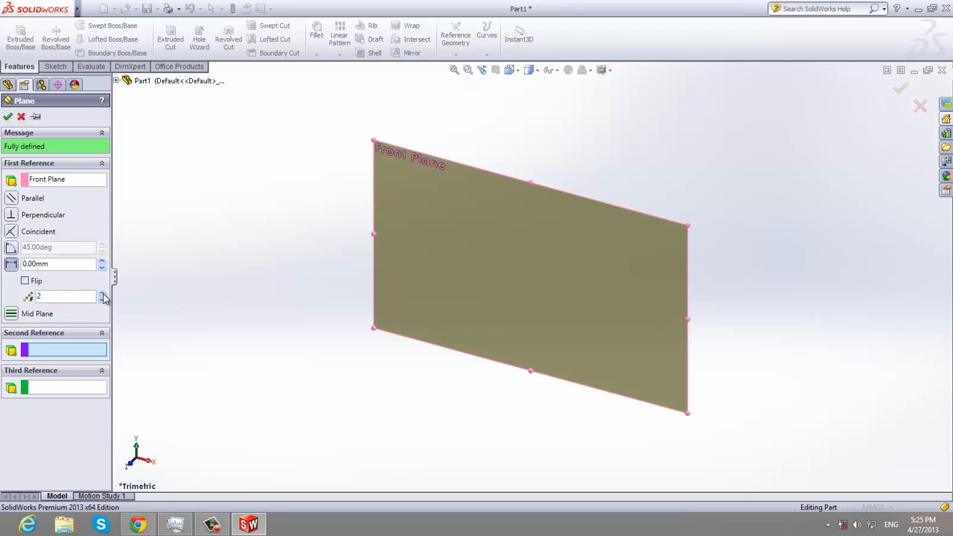
left_click(103, 294)
left_click(102, 294)
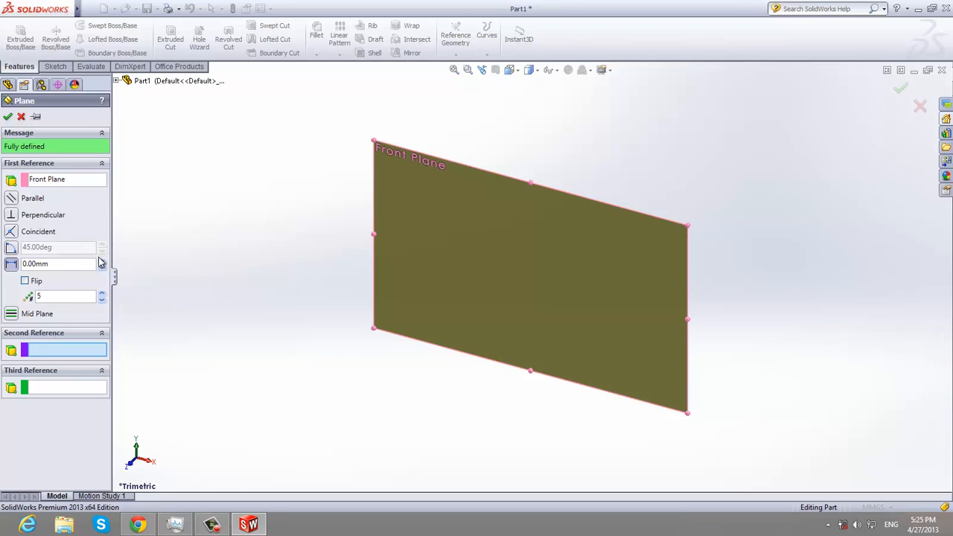
left_click(102, 262)
left_click(102, 262)
left_click(102, 262)
left_click(102, 262)
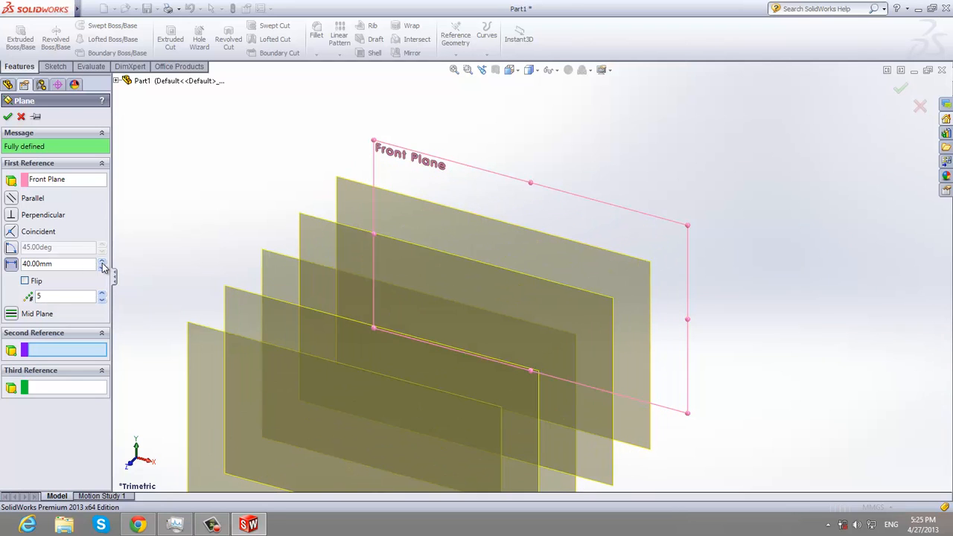
left_click(8, 118)
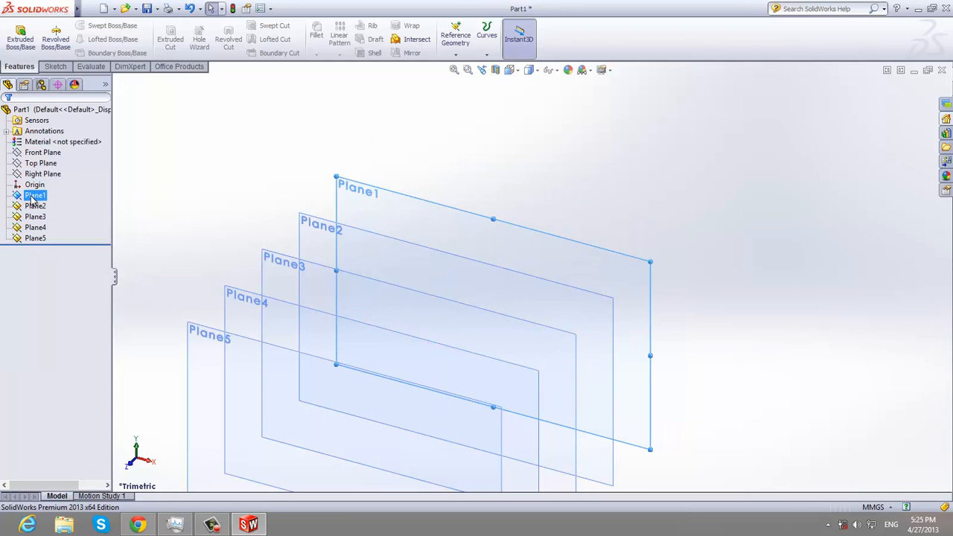
Step: Sketch a circle of about 35.5 mm radius centred on the origin on Plane1 and close the sketch
right_click(33, 200)
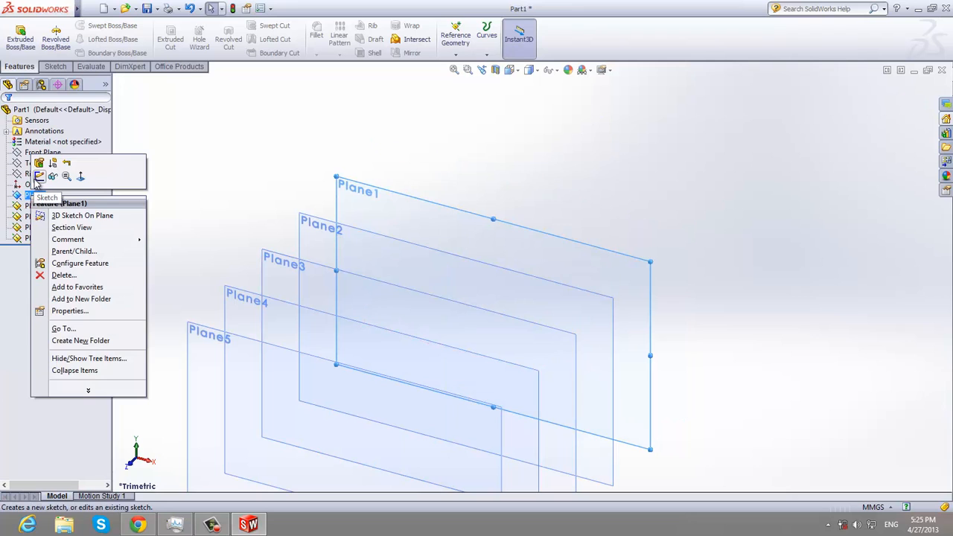
left_click(34, 179)
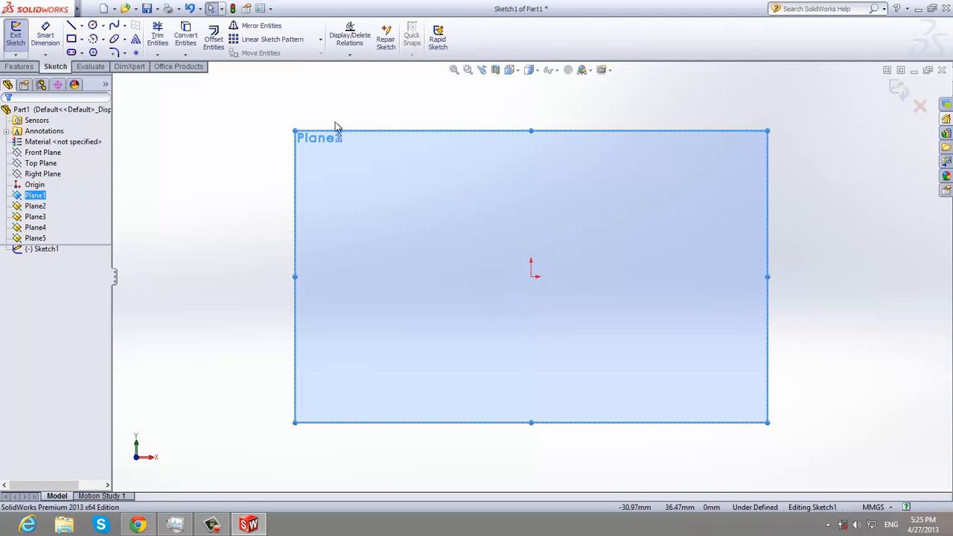
left_click(94, 28)
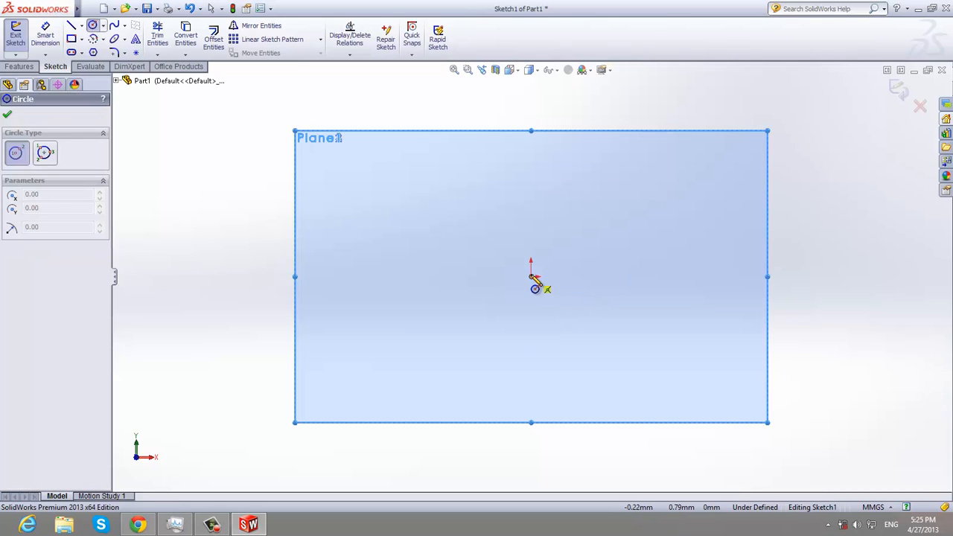
left_click(531, 276)
left_click(438, 285)
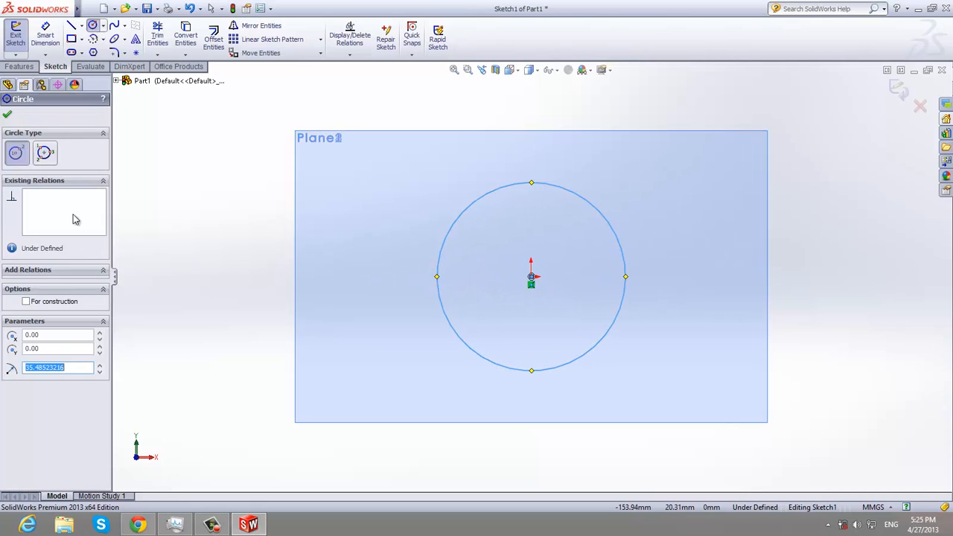
left_click(6, 115)
right_click(35, 206)
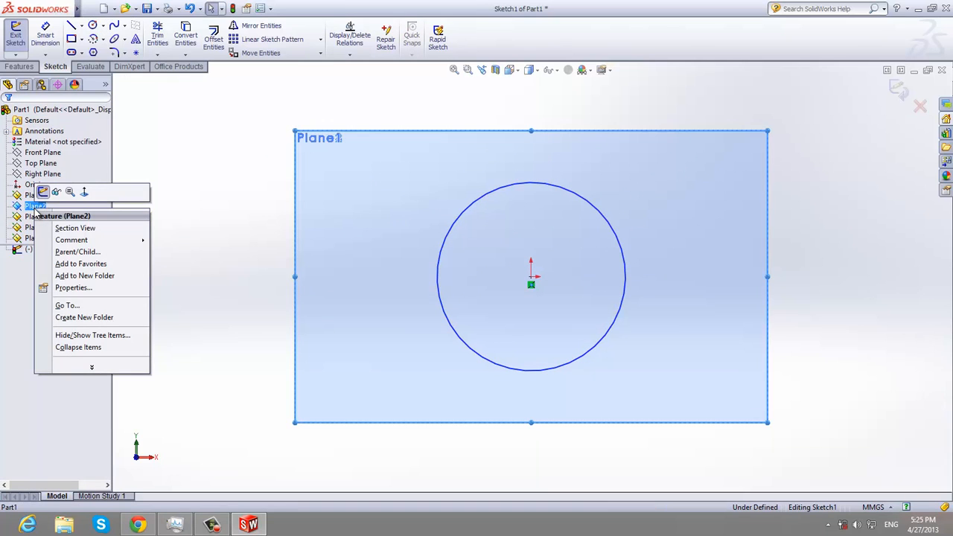
left_click(15, 37)
Step: Sketch a circle of about 27 mm radius centred on the origin on Plane2 and close the sketch
right_click(35, 207)
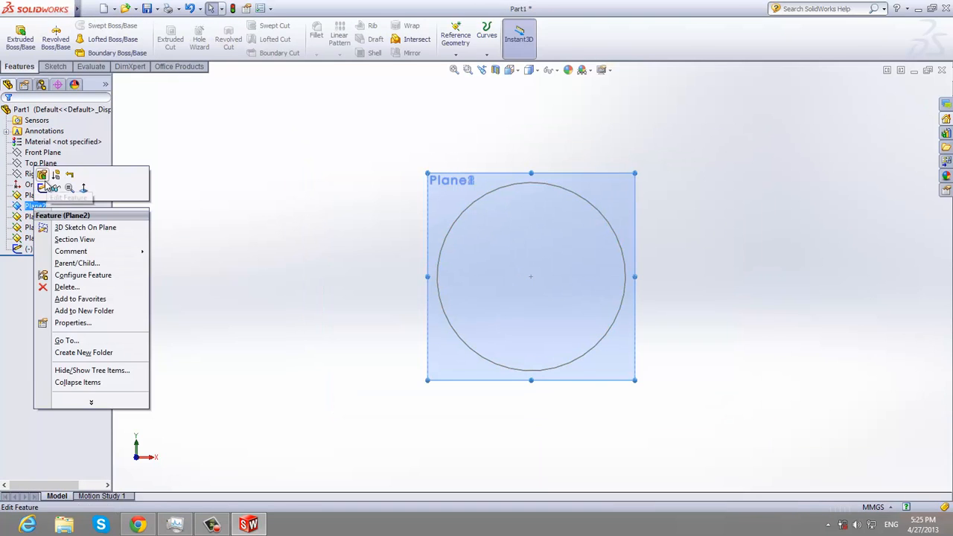
left_click(43, 191)
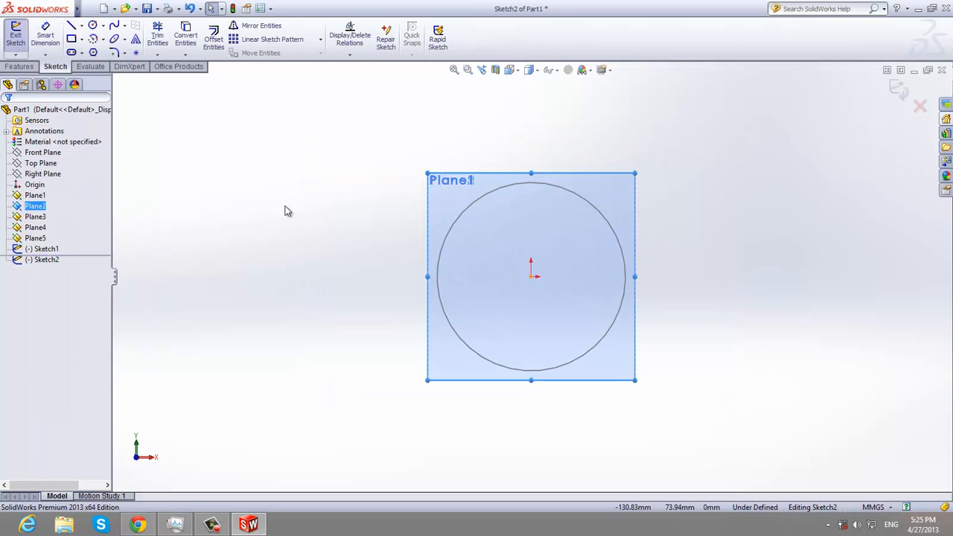
left_click(90, 25)
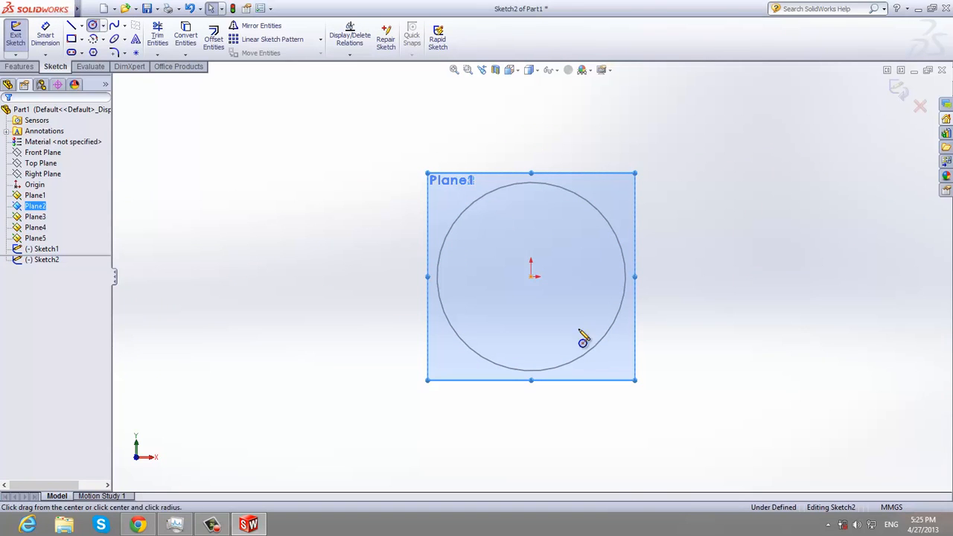
left_click(531, 276)
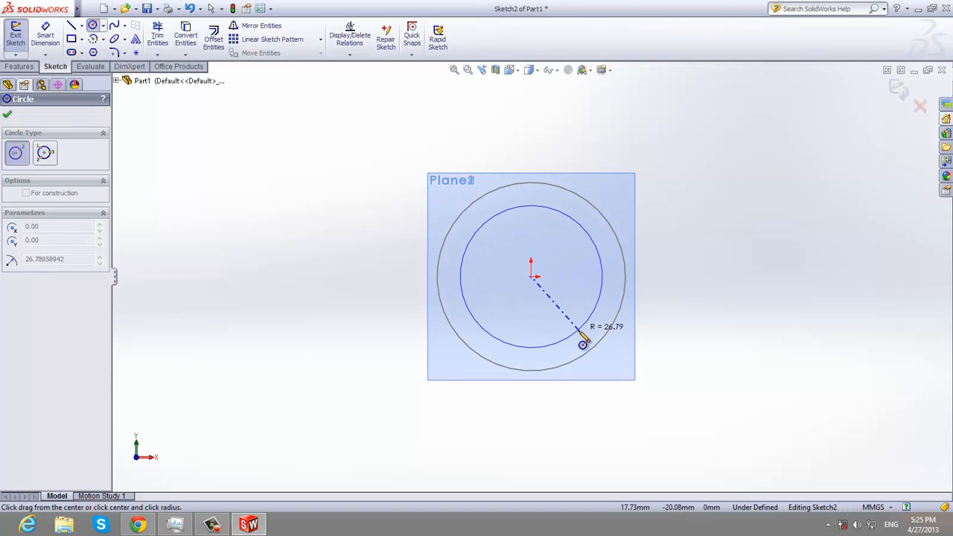
left_click(580, 331)
left_click(8, 114)
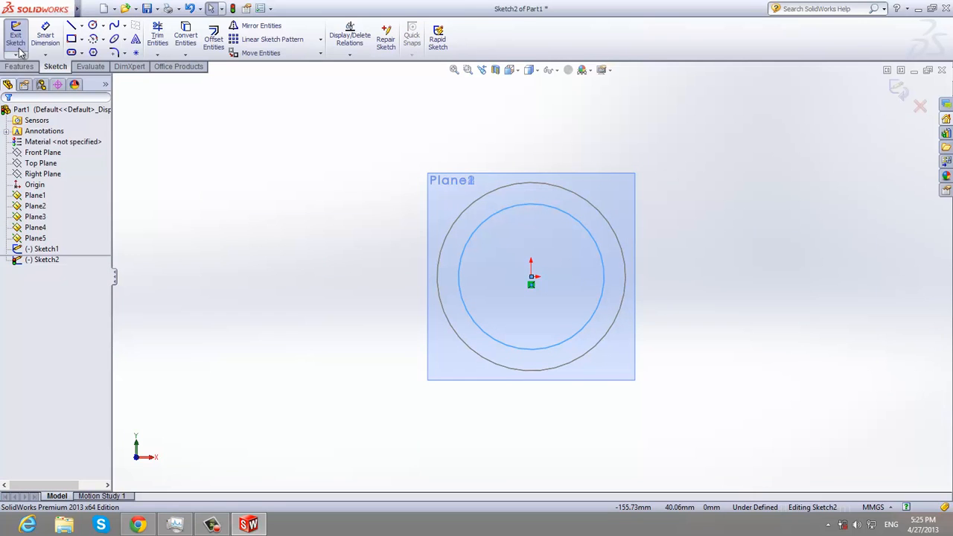
key("ctrl+b")
Step: Sketch a circle of about 47 mm radius centred on the origin on Plane3 and close the sketch
right_click(33, 217)
left_click(39, 185)
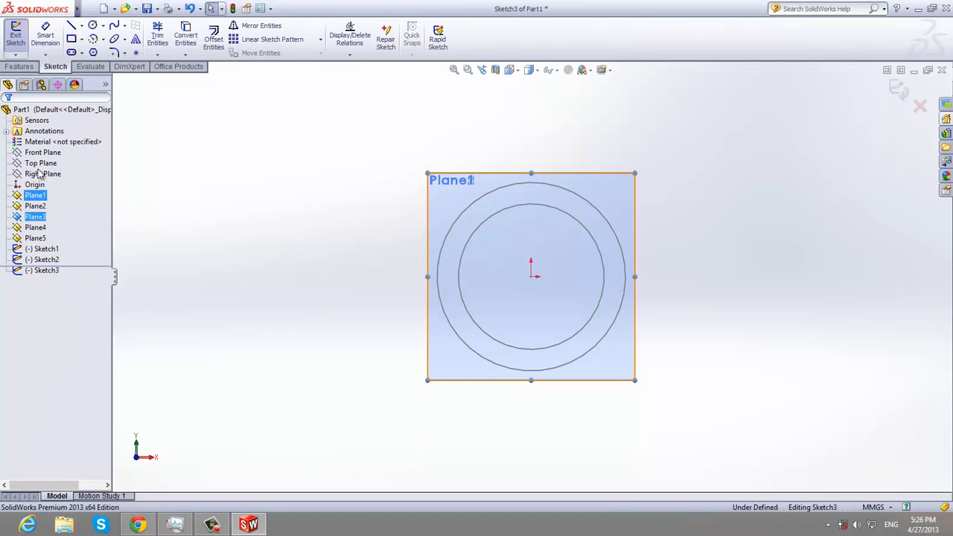
left_click(92, 25)
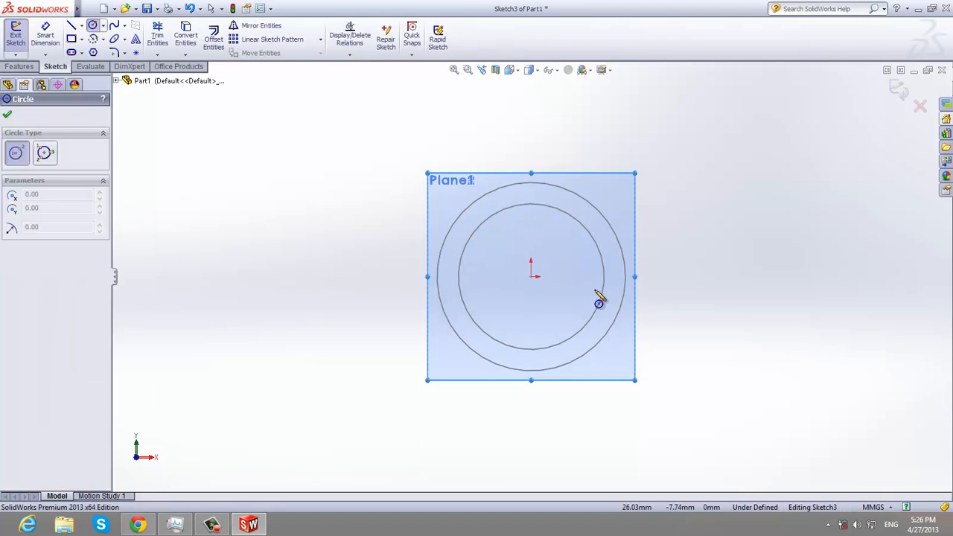
left_click(530, 277)
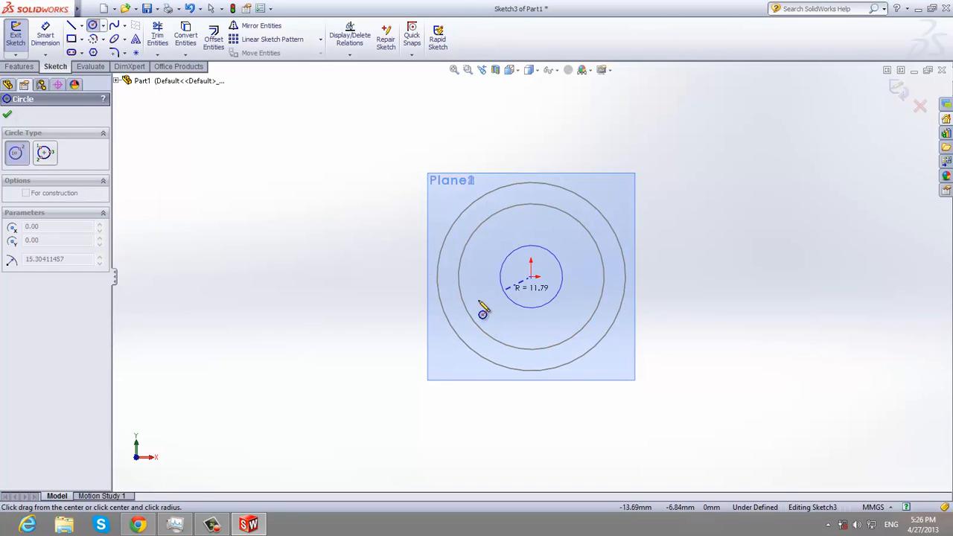
left_click(422, 344)
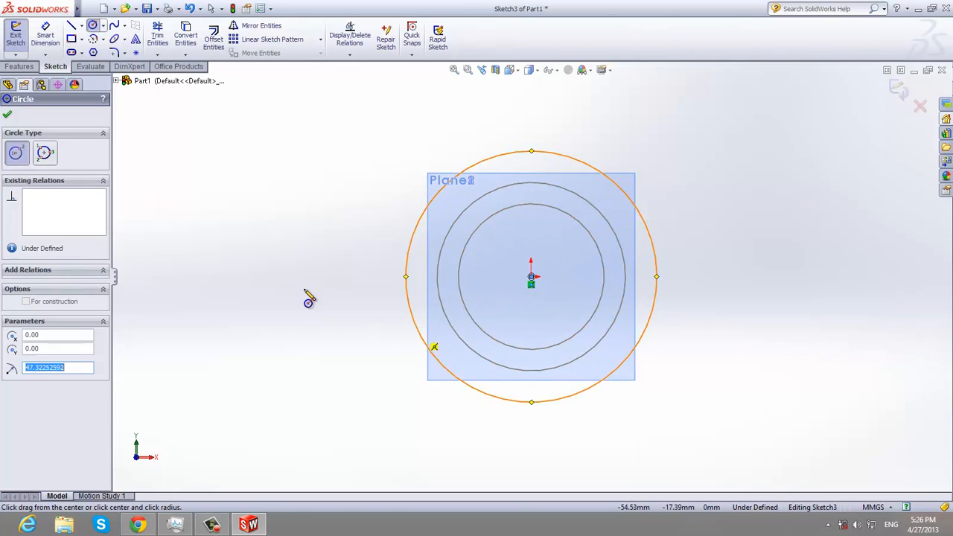
left_click(7, 117)
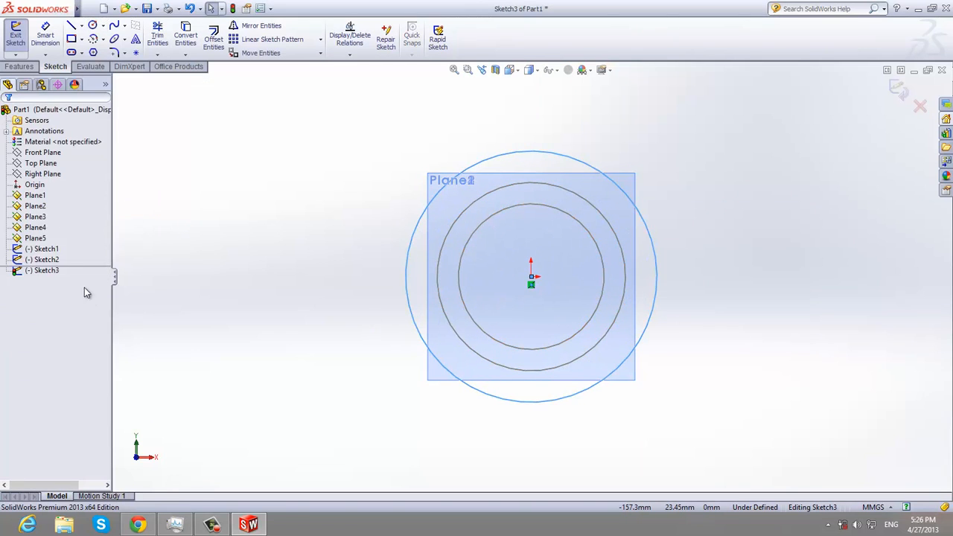
left_click(15, 33)
Step: Sketch a circle of about 41.6 mm radius centred on the origin on Plane4 and close the sketch
left_click(35, 227)
right_click(35, 227)
left_click(46, 195)
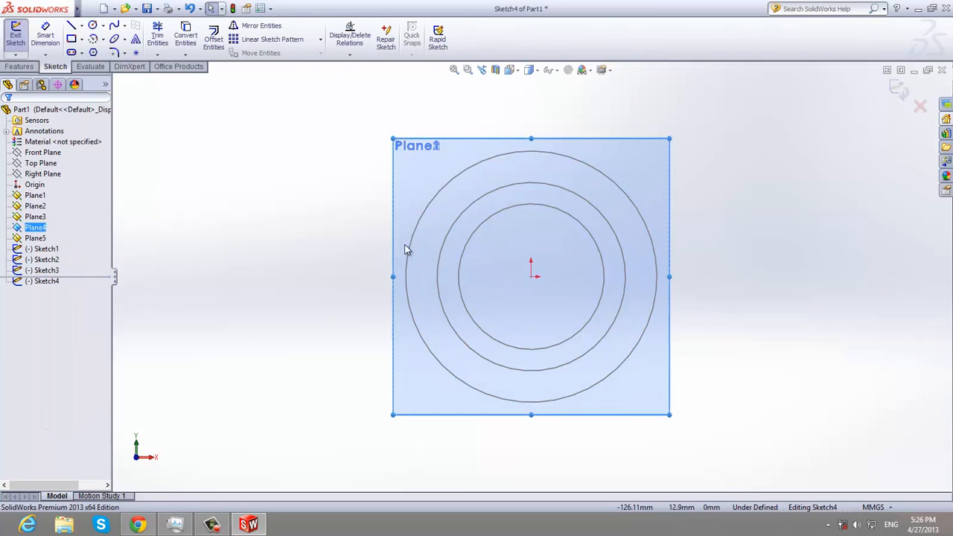
left_click(93, 26)
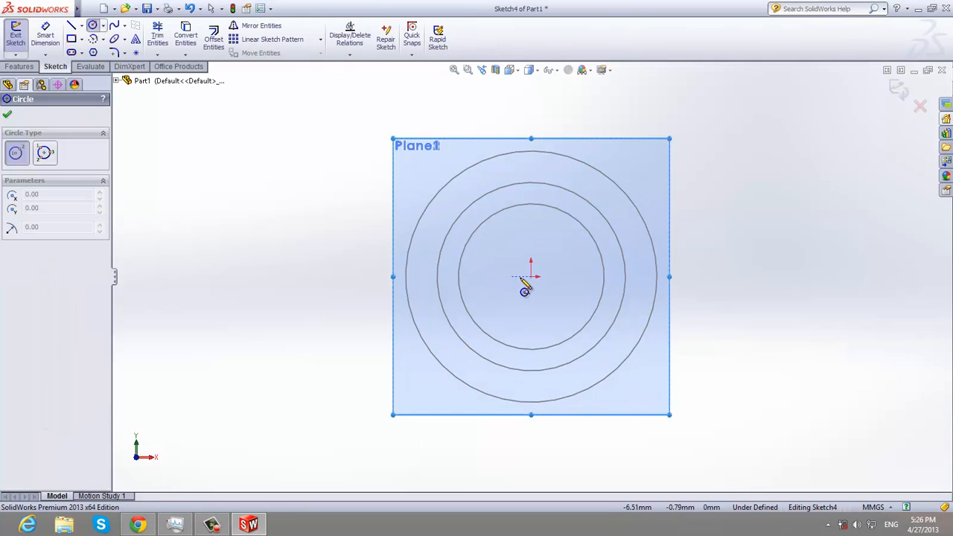
left_click(531, 276)
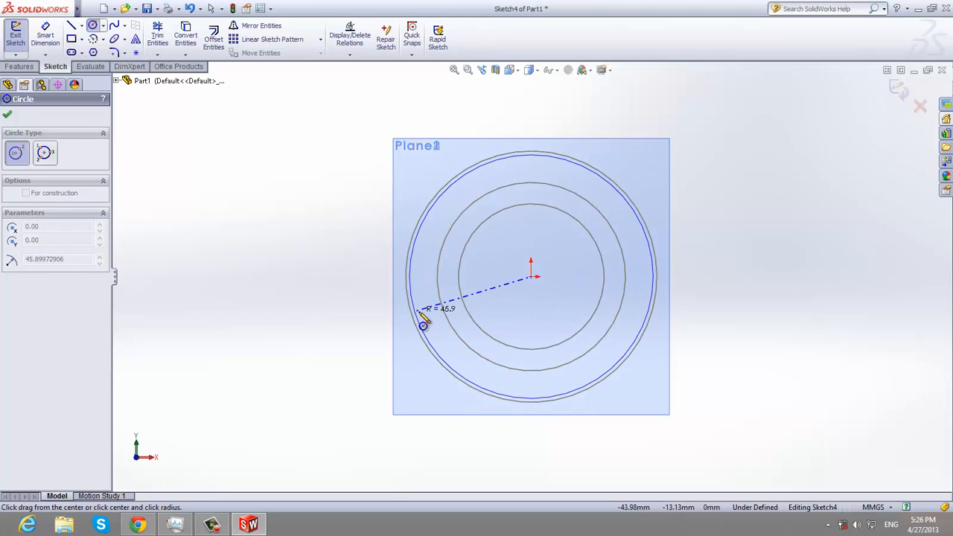
left_click(428, 316)
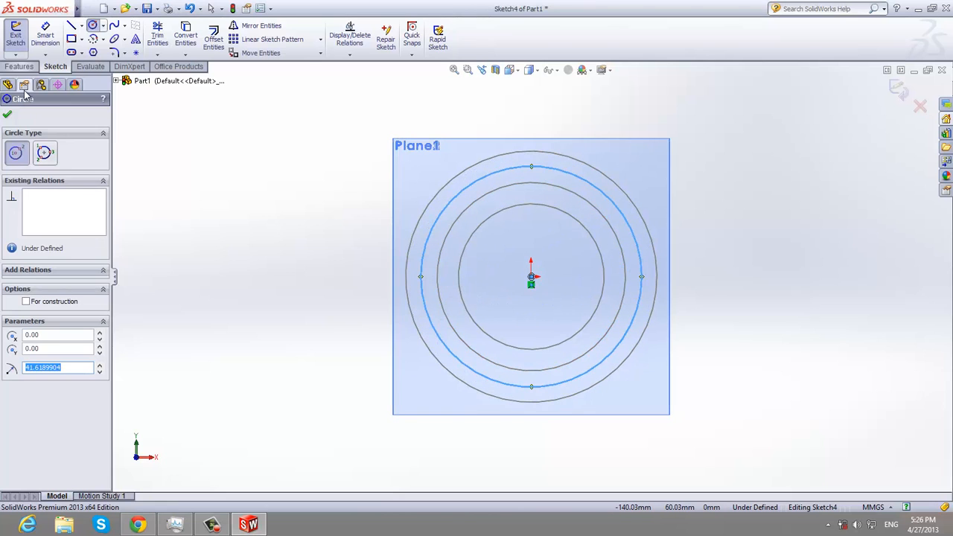
left_click(9, 118)
left_click(15, 35)
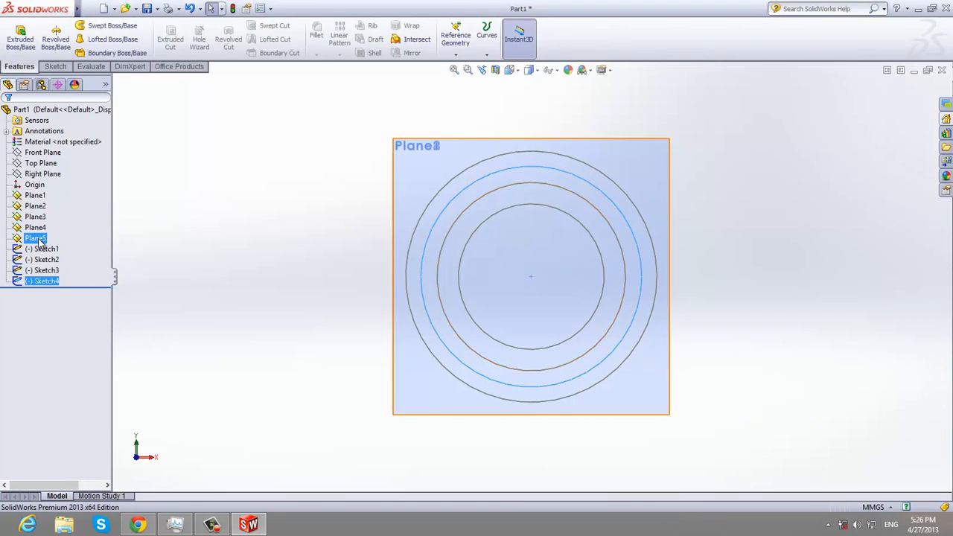
Step: Start a sketch on Plane5 and draw an origin-centred circle smaller than the circles on the other four planes
right_click(34, 239)
left_click(48, 218)
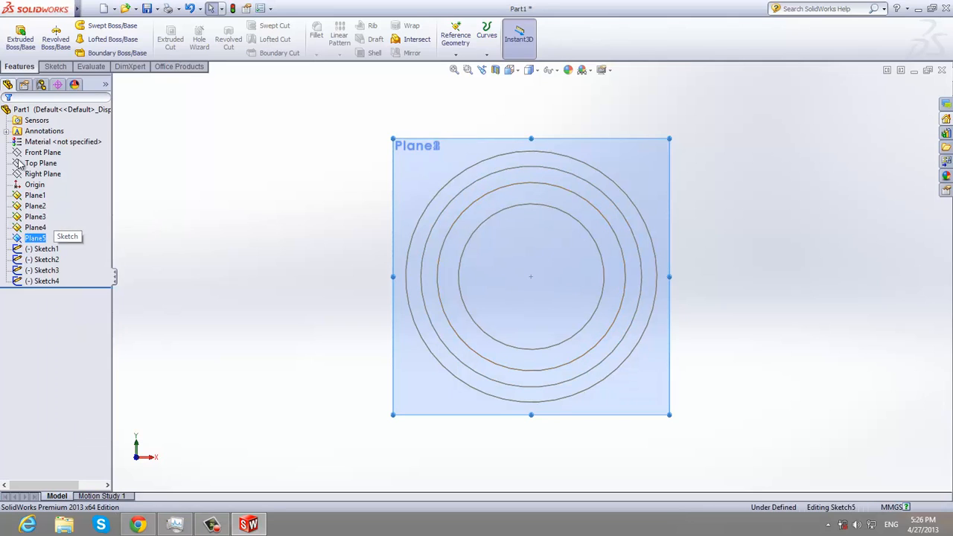
left_click(89, 9)
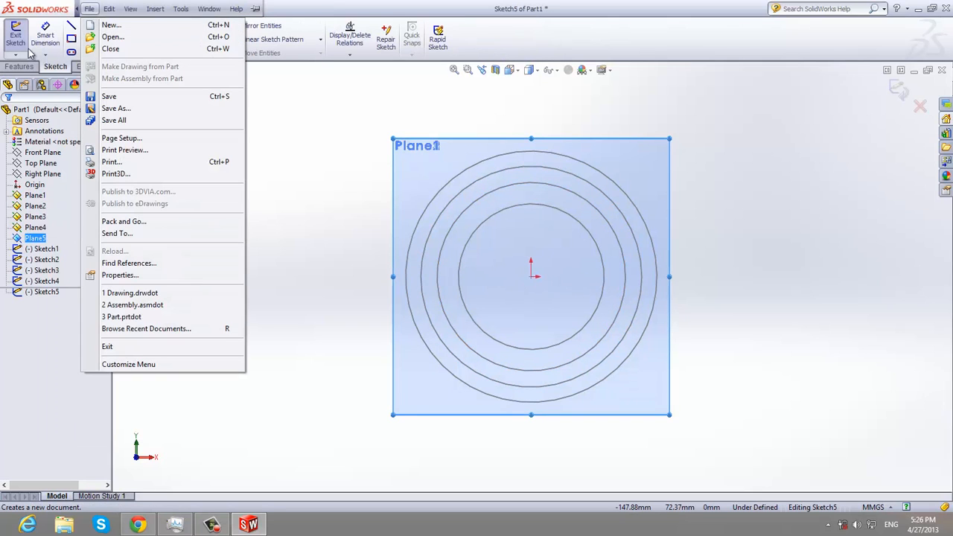
left_click(375, 12)
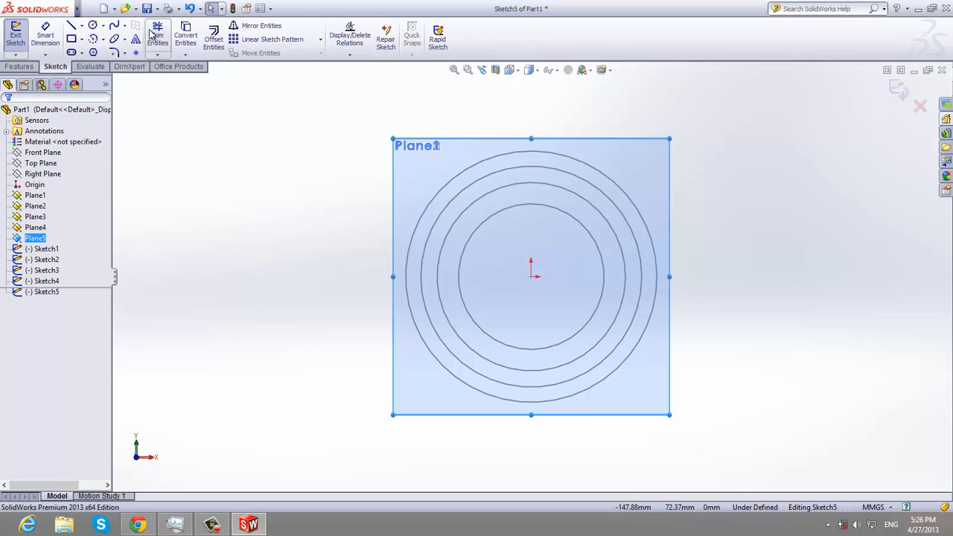
left_click(94, 26)
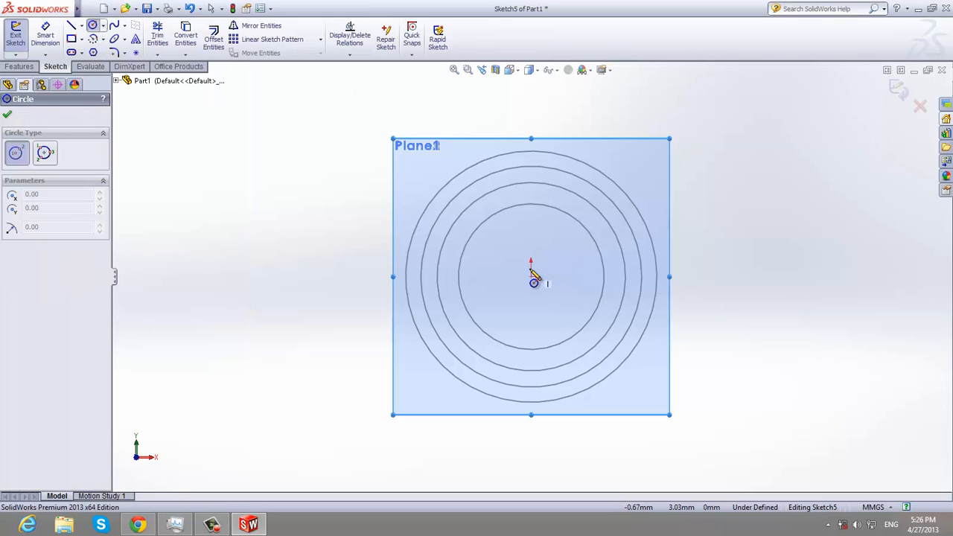
left_click_drag(531, 276, 478, 295)
left_click(7, 116)
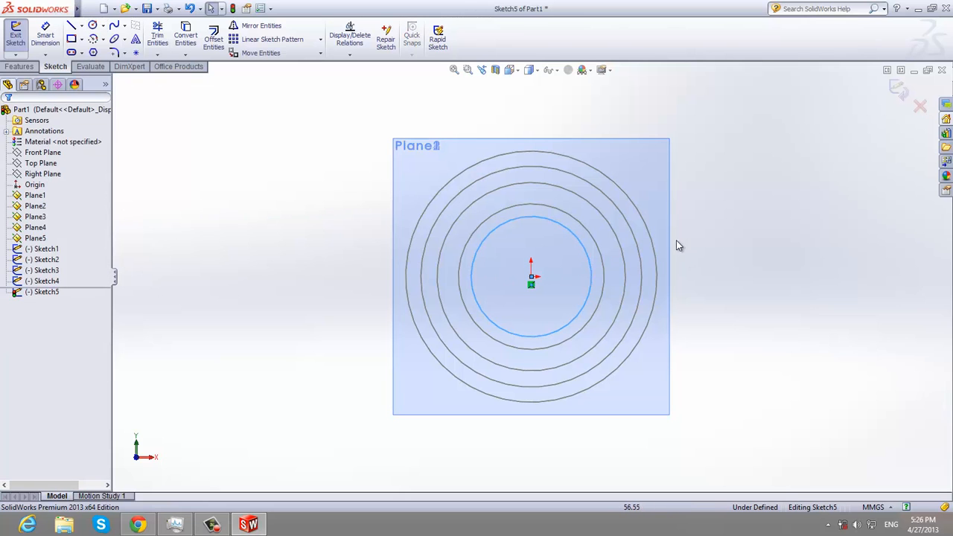
Step: Hide the five reference planes, Plane1 through Plane5, leaving the circle sketches shown
middle_click_drag(676, 240, 579, 245)
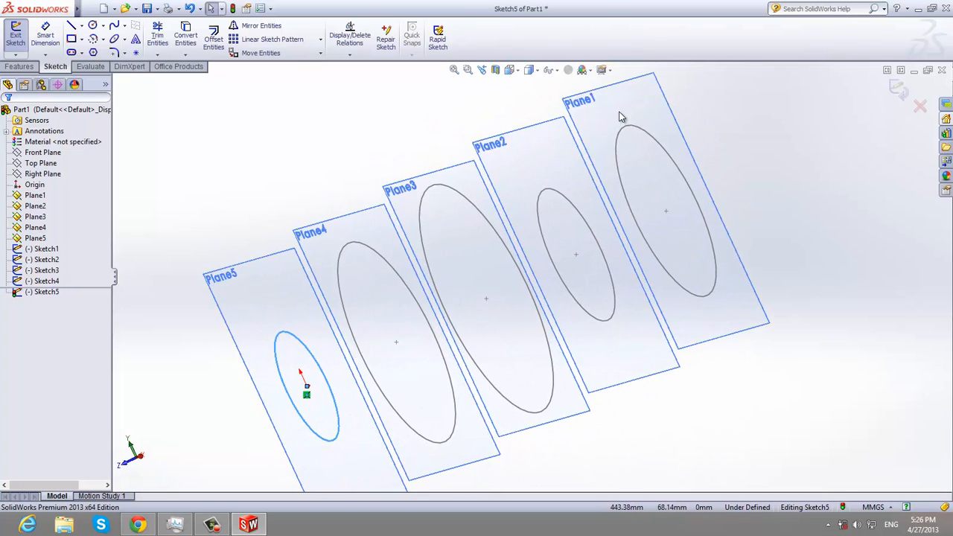
right_click(622, 117)
key("Escape")
right_click(34, 195)
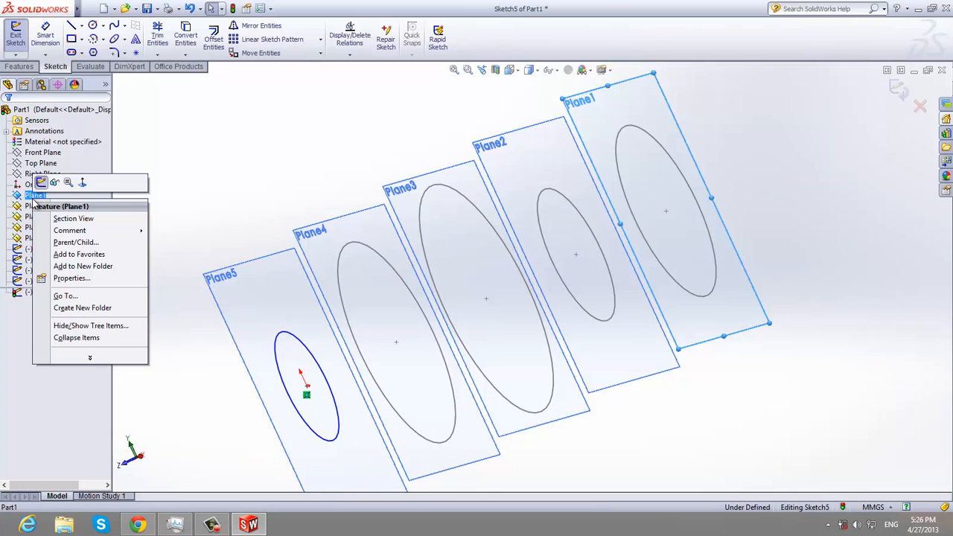
left_click(16, 209)
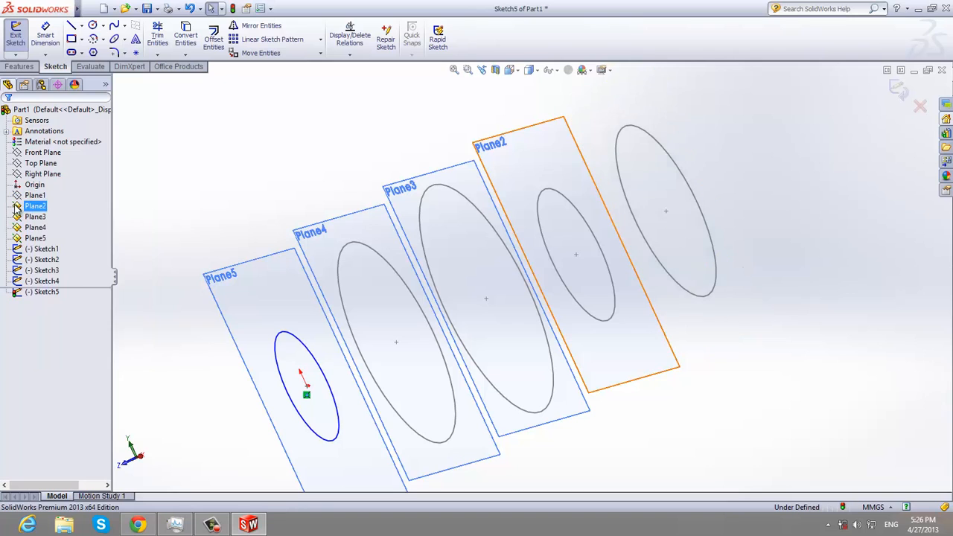
right_click(18, 207)
key("Escape")
right_click(34, 216)
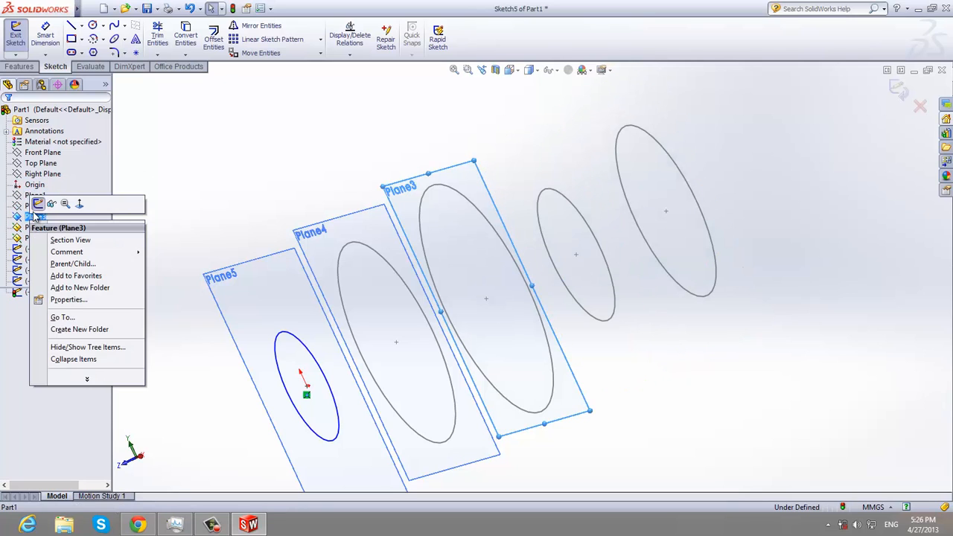
left_click(38, 203)
right_click(34, 227)
left_click(38, 215)
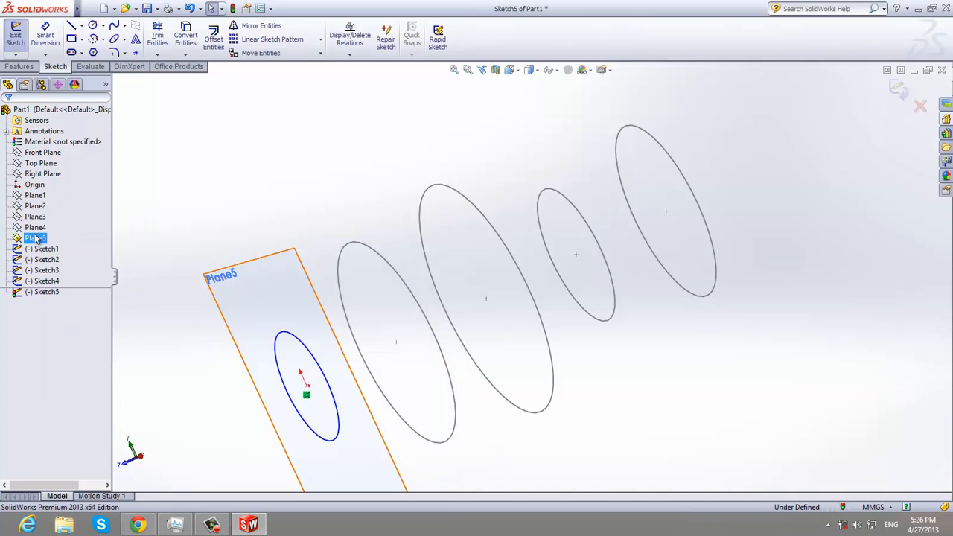
right_click(35, 238)
left_click(41, 216)
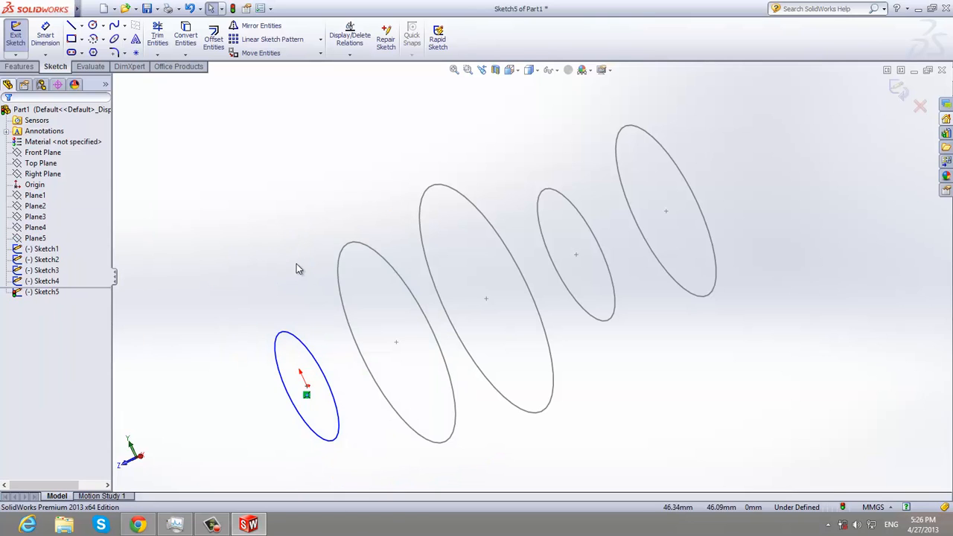
Step: Close the sketch on Plane5 and set up a Loft with Sketch1 through Sketch5 as profiles in consecutive order
left_click(41, 163)
middle_click_drag(207, 216, 190, 228)
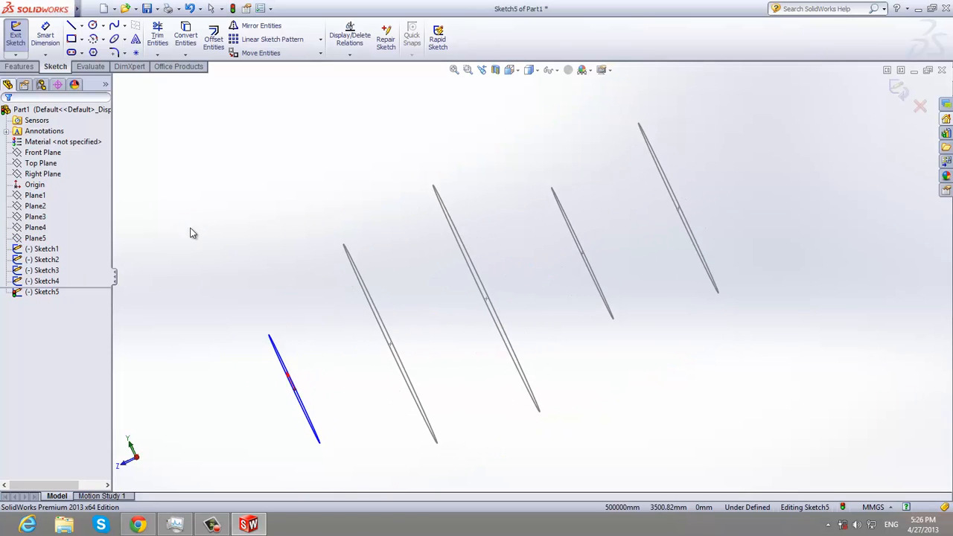
left_click(52, 166)
left_click(100, 146)
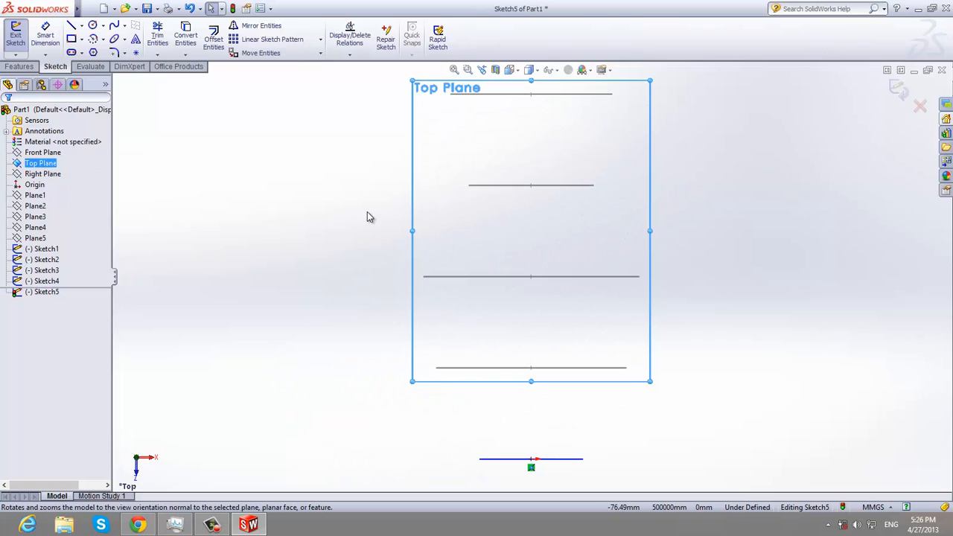
left_click(14, 68)
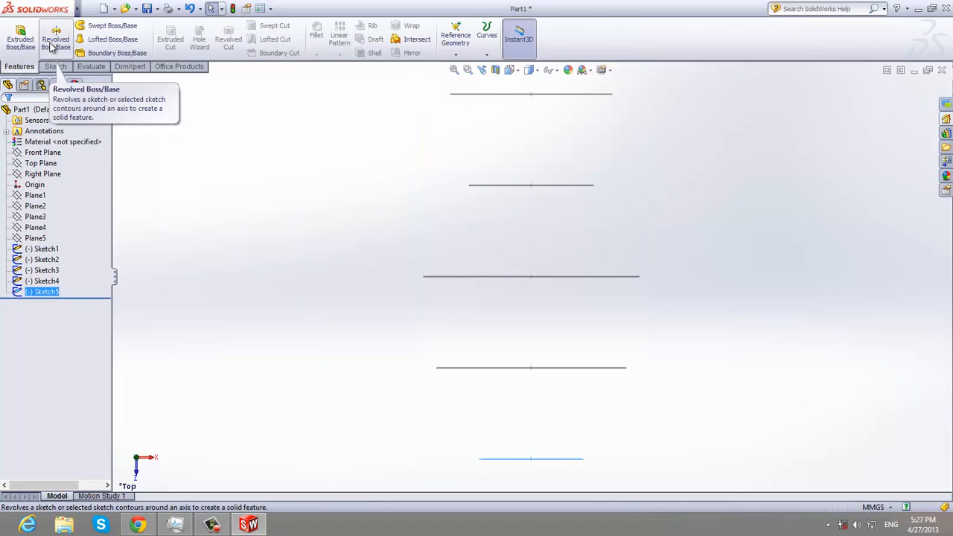
left_click(100, 39)
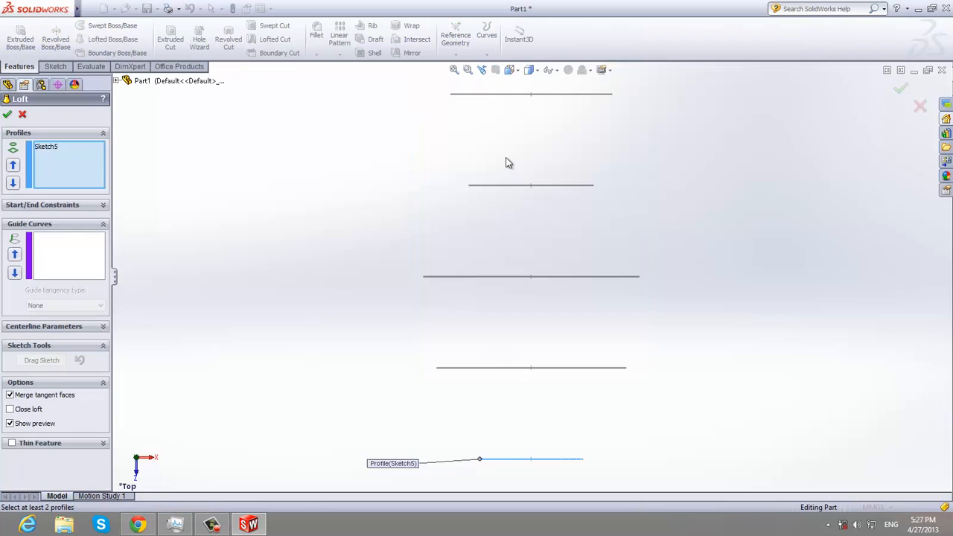
left_click(452, 96)
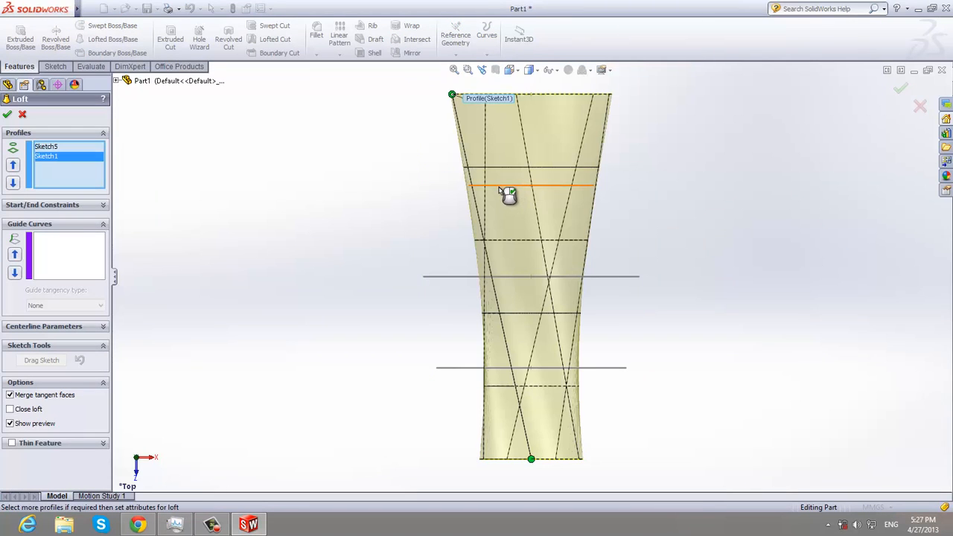
left_click(500, 186)
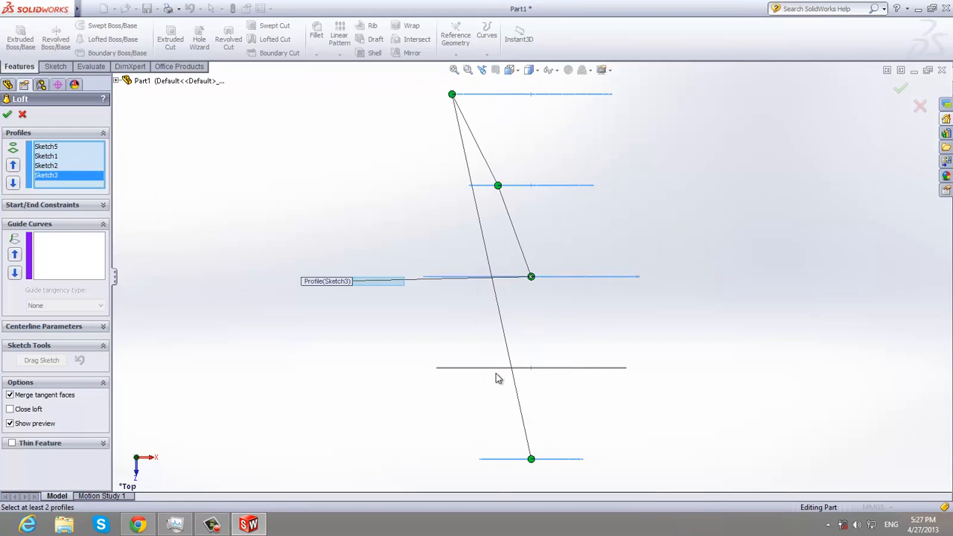
left_click(495, 370)
left_click(554, 461)
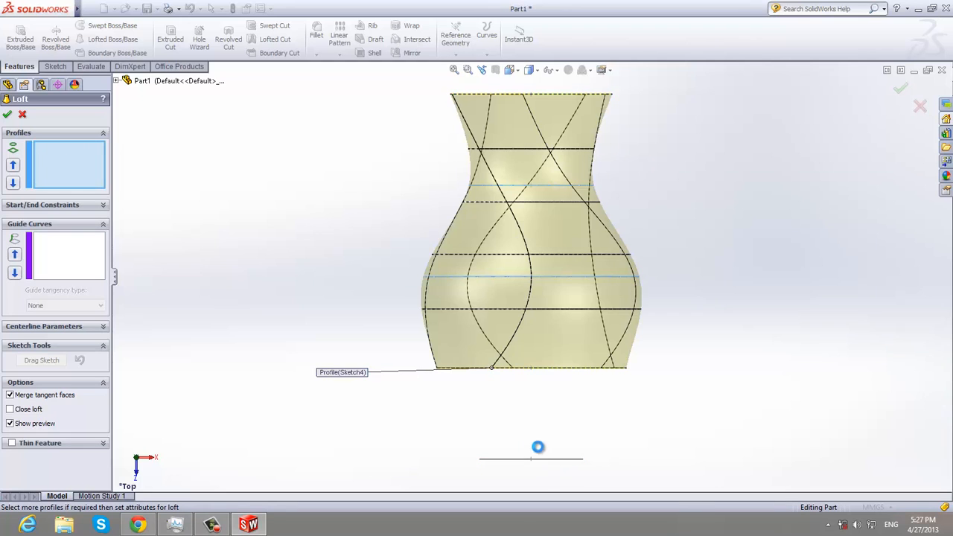
left_click(521, 459)
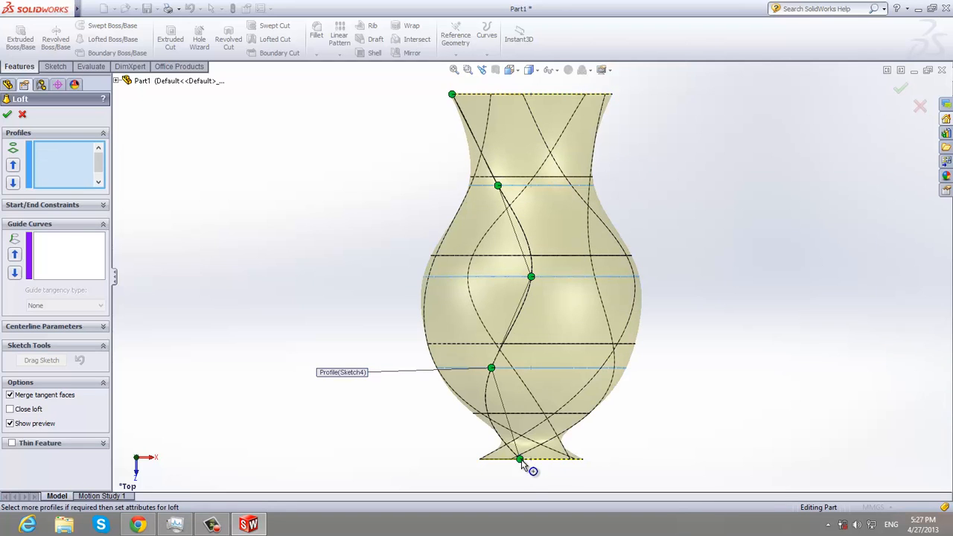
Step: Reposition the loft's connector points on the Sketch2, Sketch3 and Sketch4 circles to adjust how the profiles align and twist
middle_click_drag(710, 286, 700, 194)
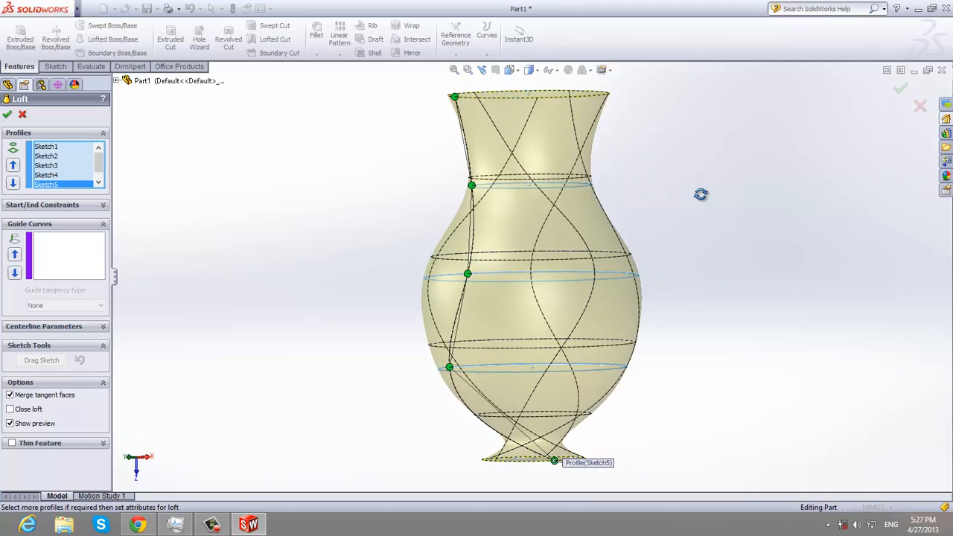
left_click_drag(467, 274, 439, 280)
mouse_move(471, 187)
left_mouse_down()
mouse_move(550, 184)
mouse_move(474, 187)
left_mouse_up()
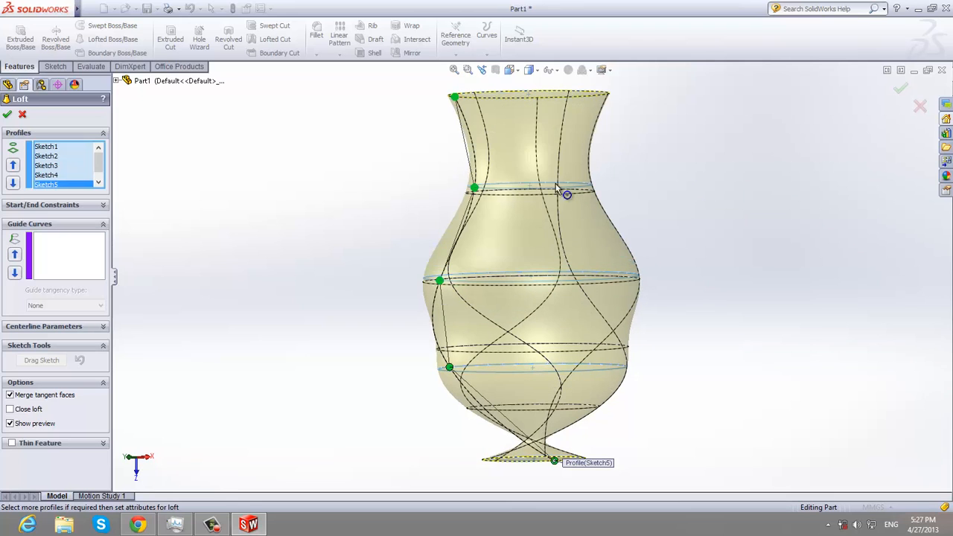
mouse_move(447, 283)
left_mouse_down()
mouse_move(549, 285)
mouse_move(437, 280)
left_mouse_up()
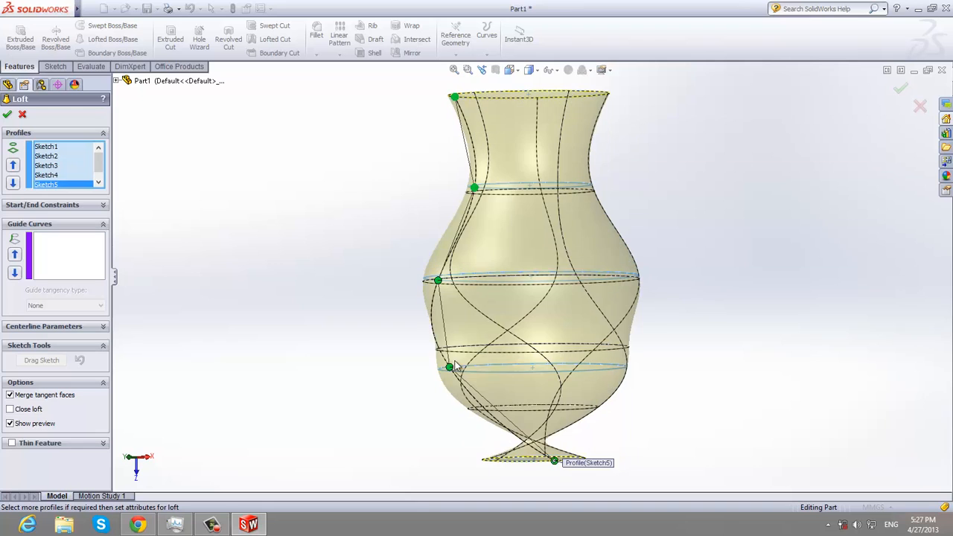
mouse_move(474, 365)
left_mouse_down()
mouse_move(467, 375)
mouse_move(534, 372)
left_mouse_up()
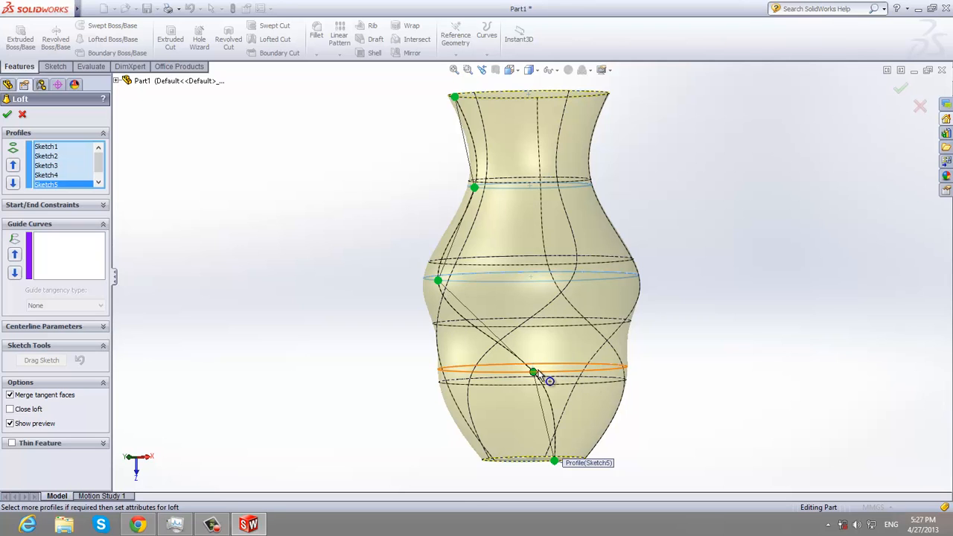
mouse_move(534, 372)
left_mouse_down()
mouse_move(558, 370)
mouse_move(539, 372)
left_mouse_up()
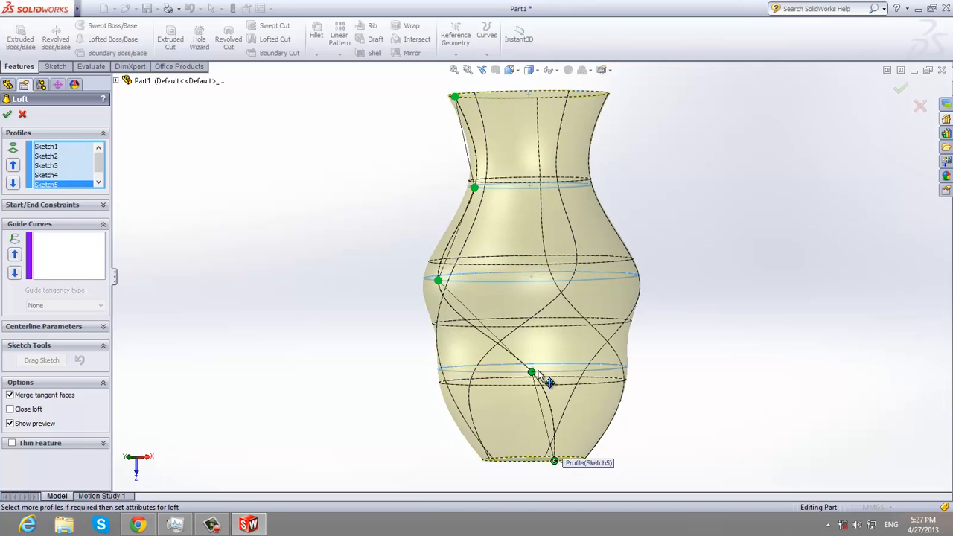
left_click_drag(439, 281, 531, 283)
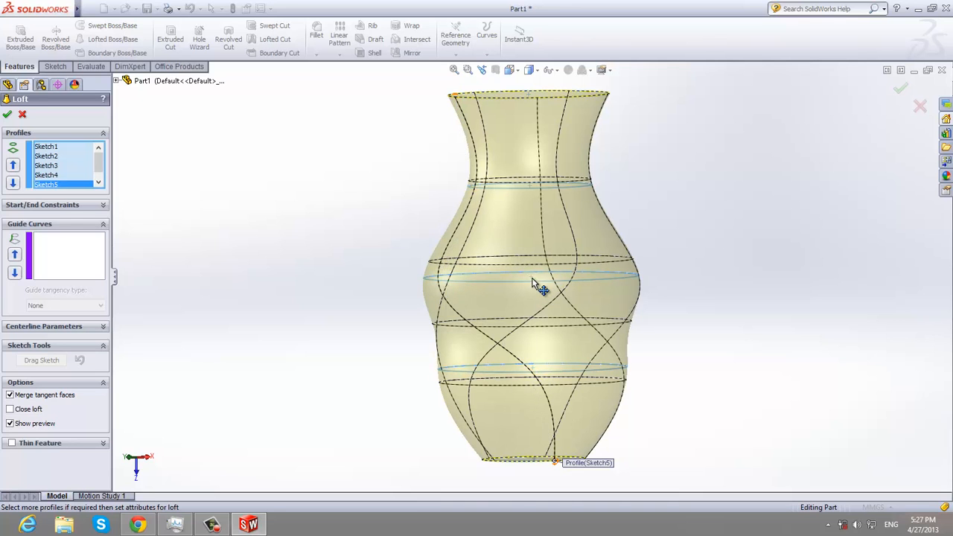
Step: Create the vase-shaped lofted solid from the five circle profiles and inspect it from several angles
middle_click_drag(745, 290, 518, 143)
middle_click_drag(670, 235, 655, 176)
left_click(7, 115)
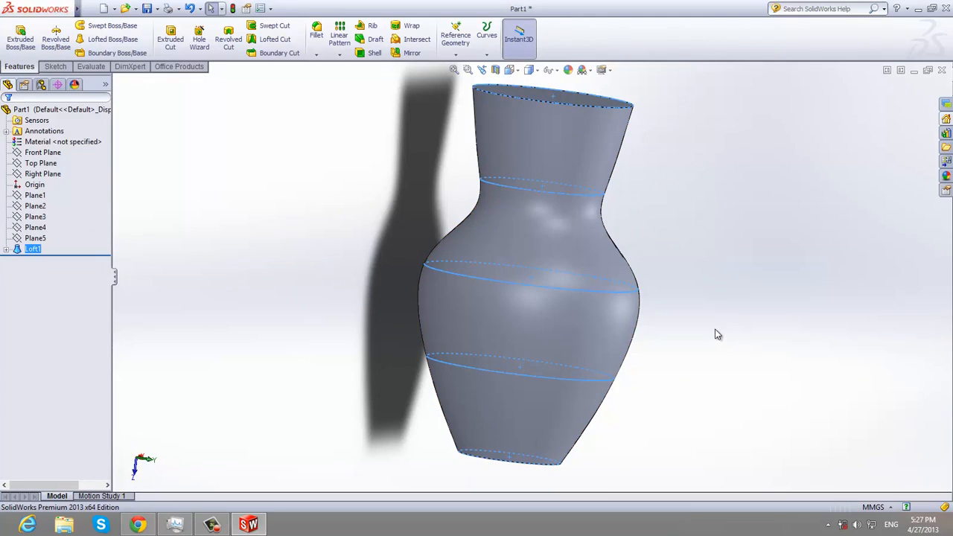
scroll(702, 300, "down", 2)
scroll(702, 300, "up", 2)
middle_click_drag(701, 304, 630, 187)
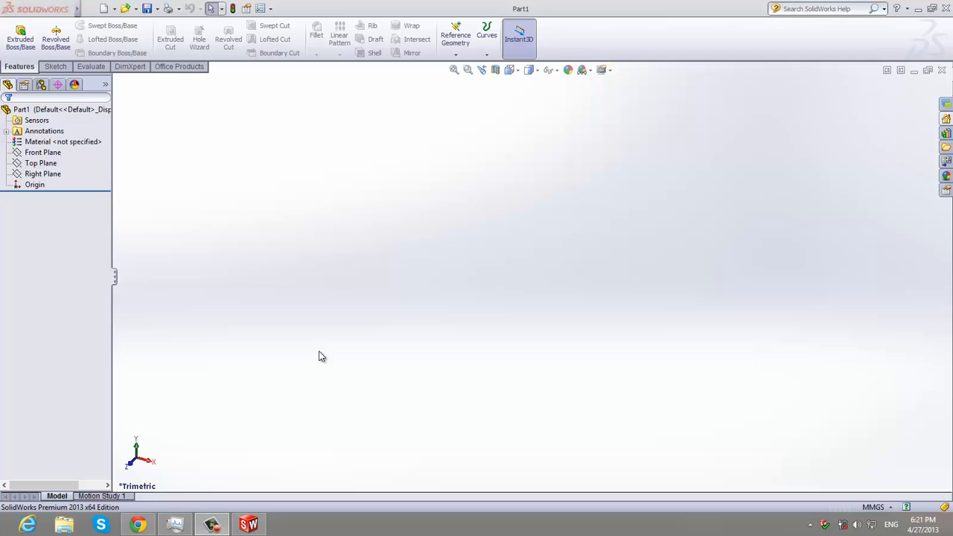
Step: On the new part's Front Plane, sketch a closed four-point oval spline around the origin, reaching about 89 mm left and 56 mm above it
left_click(38, 163)
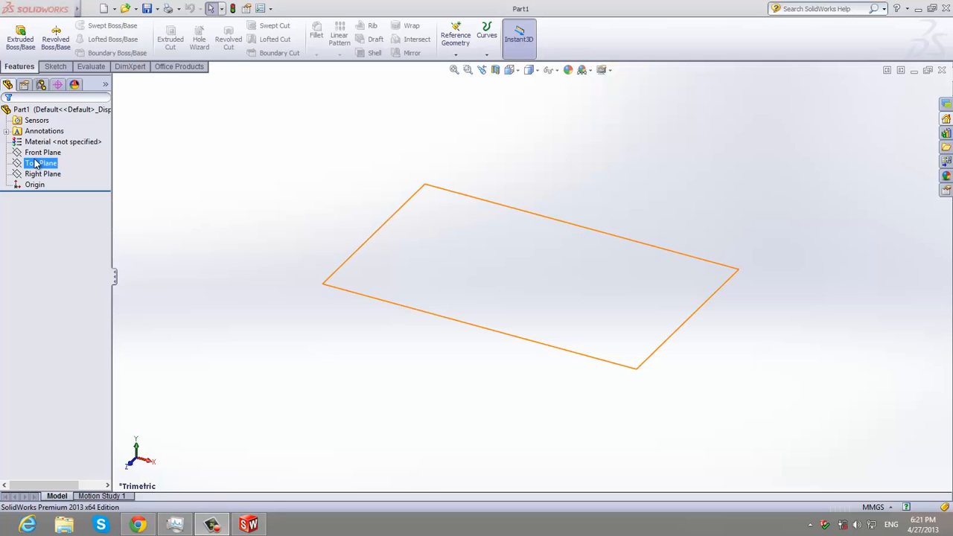
left_click(39, 152)
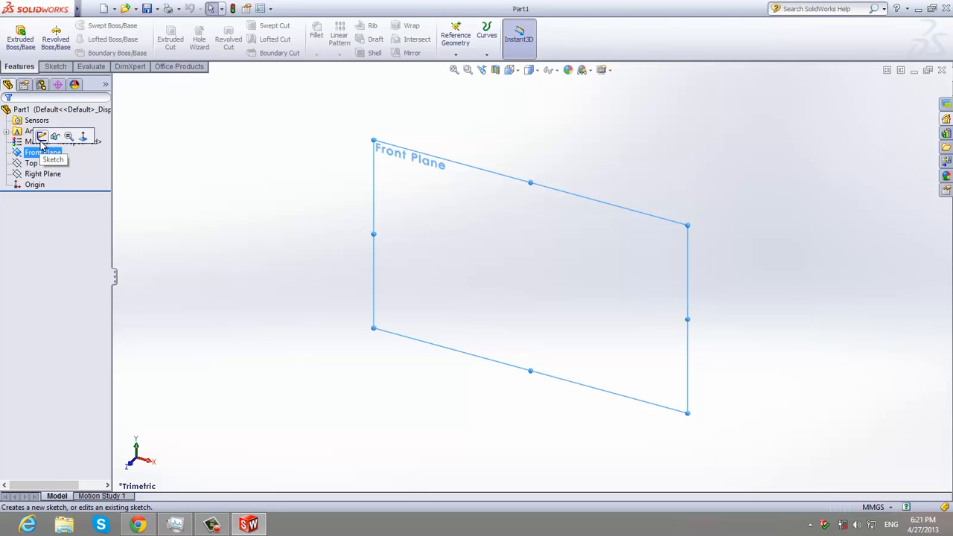
left_click(41, 140)
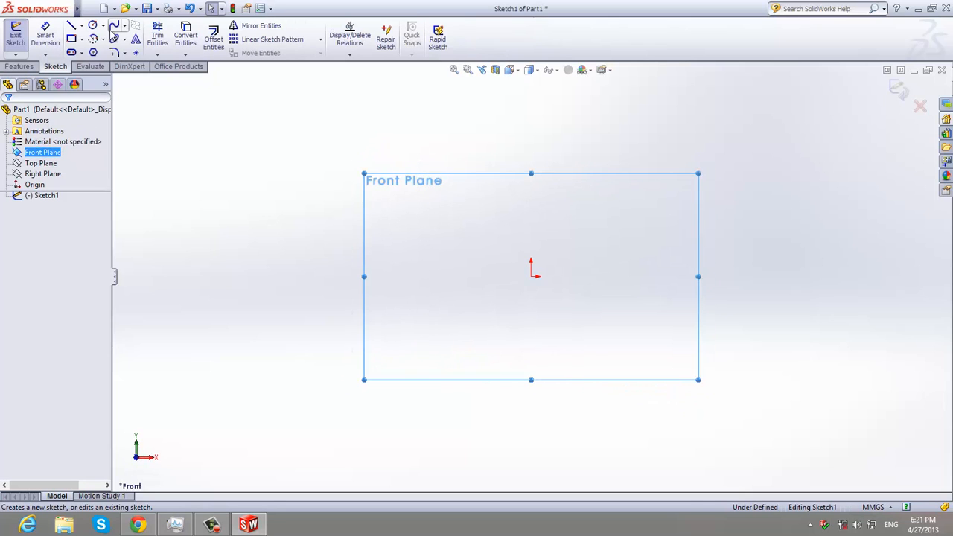
left_click(114, 25)
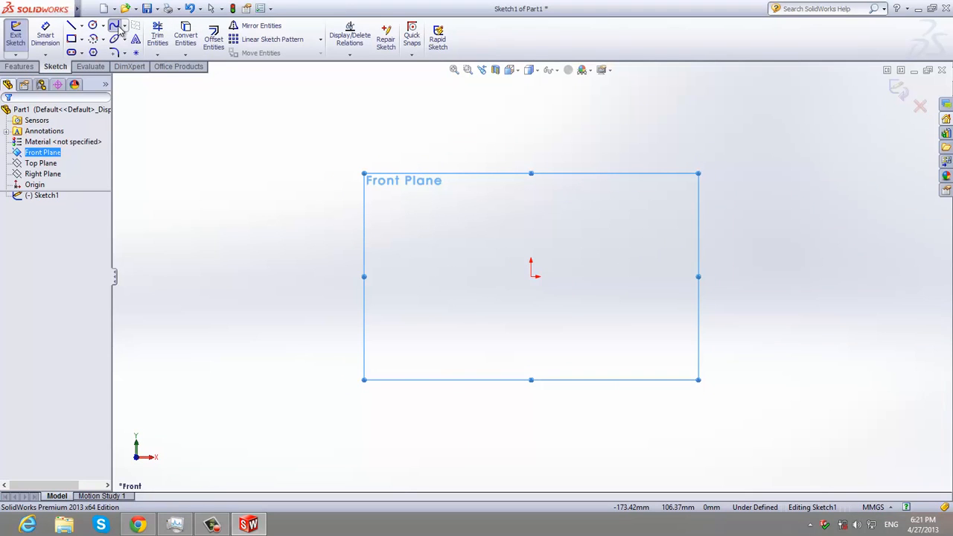
left_click(363, 276)
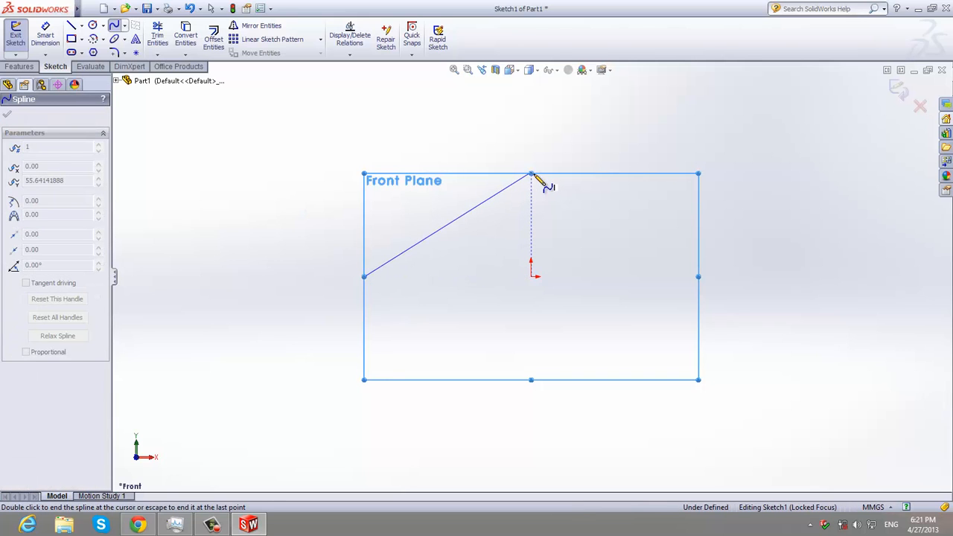
left_click(531, 174)
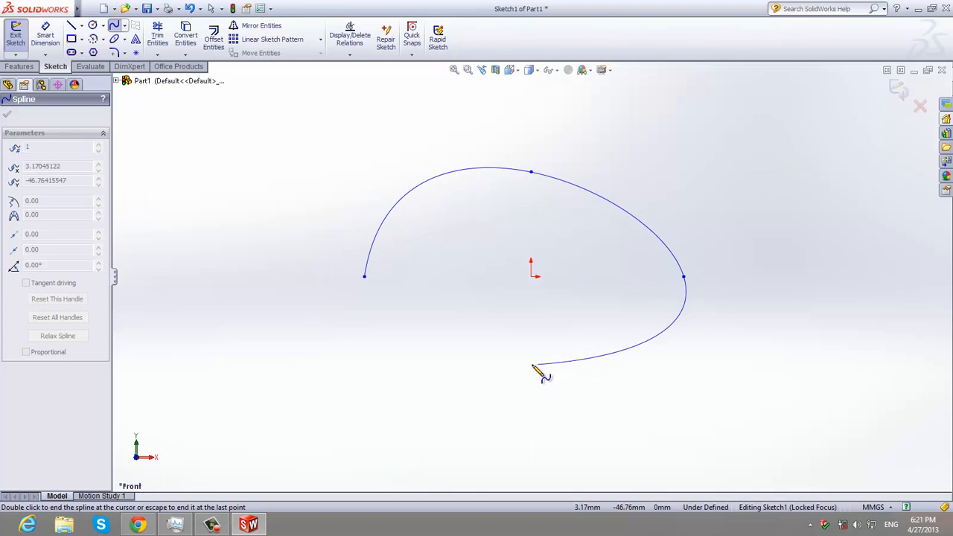
left_click(531, 359)
left_click(364, 276)
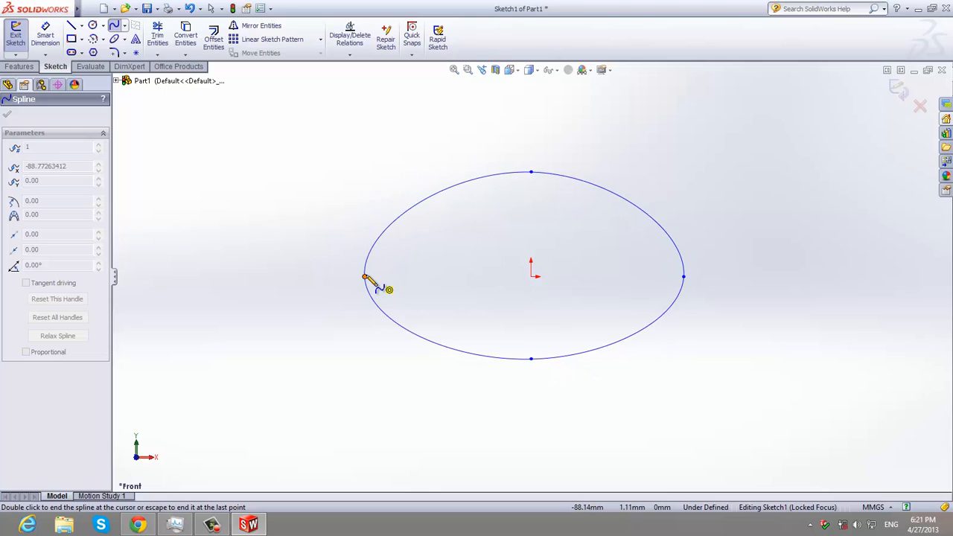
left_click(7, 115)
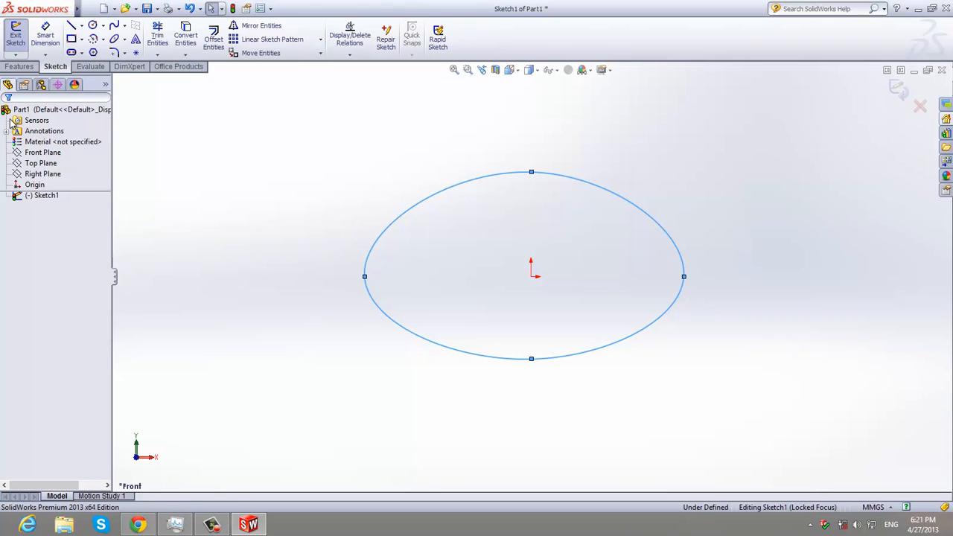
left_click(32, 153)
left_click(15, 35)
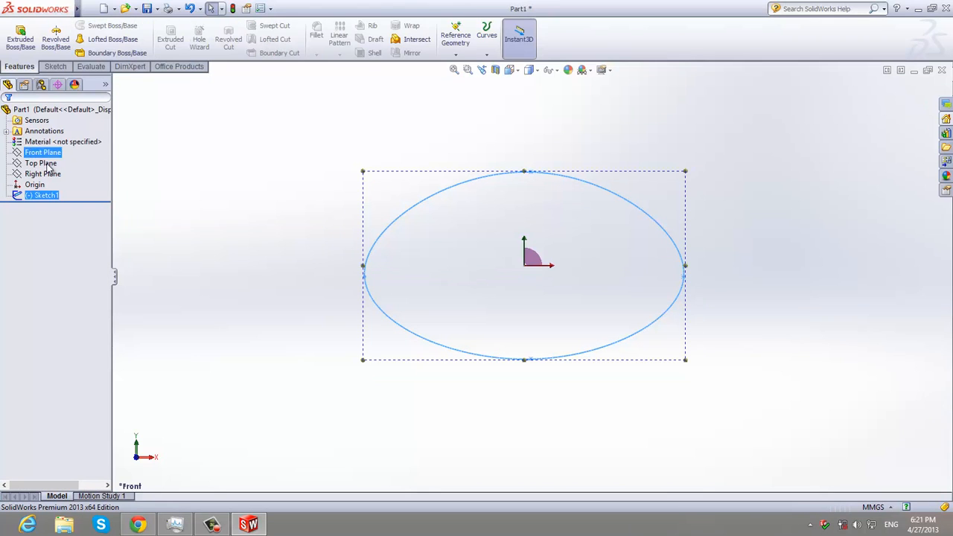
Step: On the Top Plane, sketch an open, wavy five-point spline whose middle point coincides with the oval's left end, and close the sketch
right_click(41, 163)
left_click(53, 147)
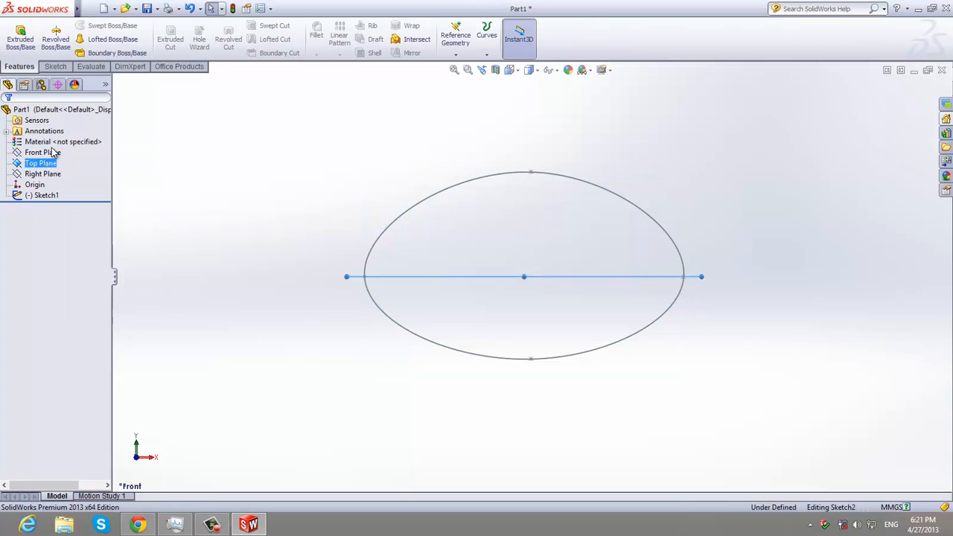
right_click(46, 163)
left_click(98, 144)
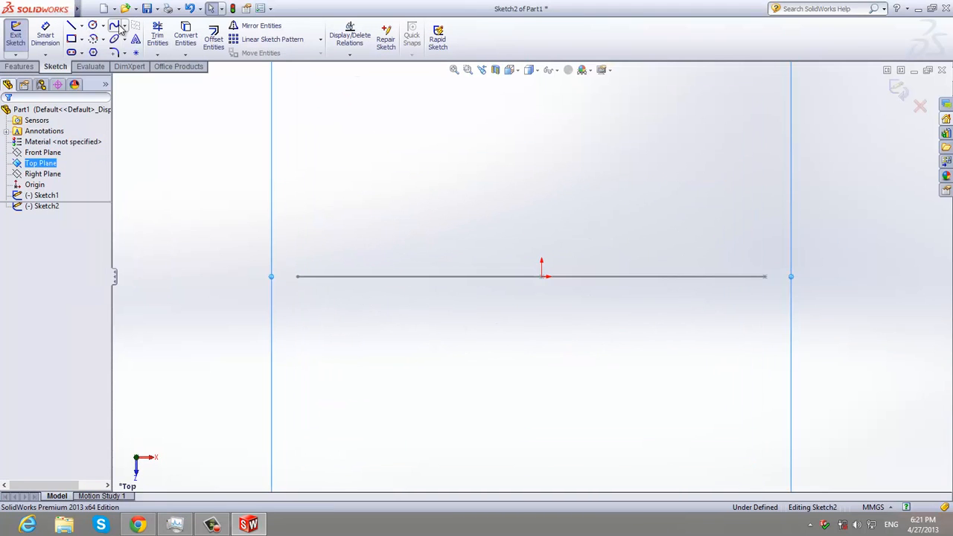
left_click(114, 26)
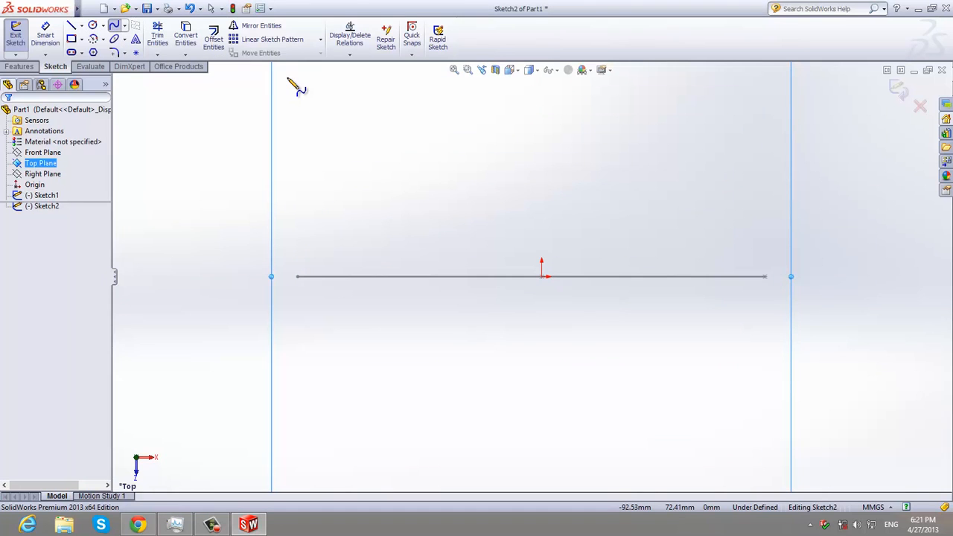
left_click(287, 78)
left_click(216, 150)
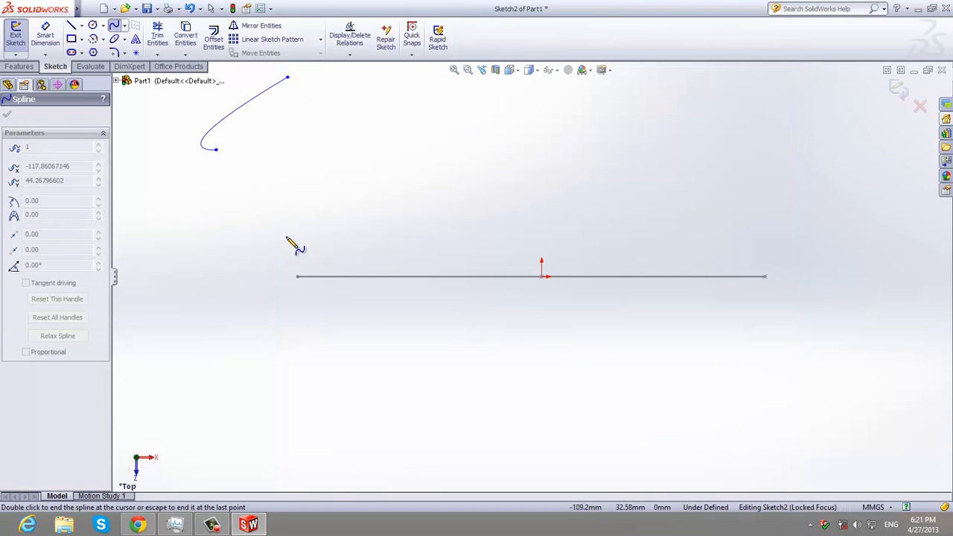
left_click(298, 277)
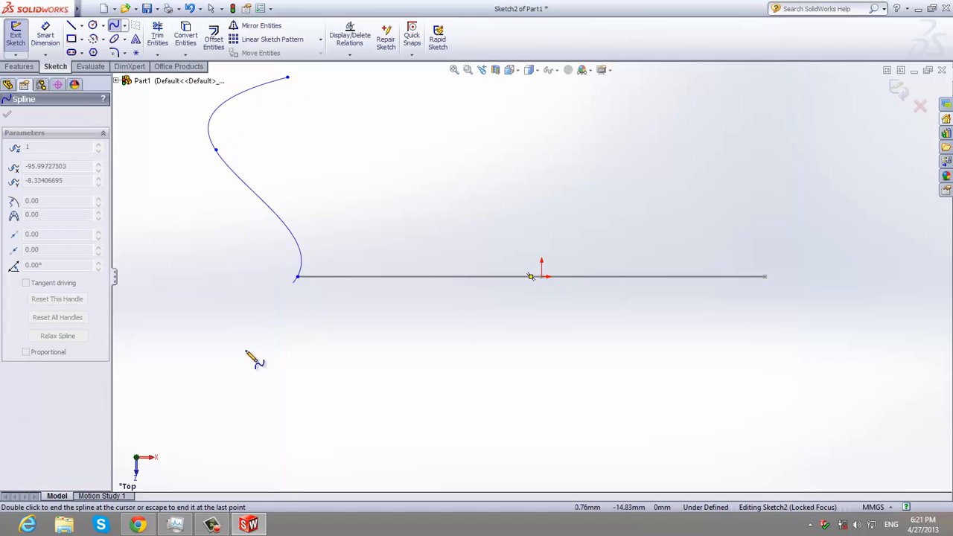
left_click(203, 408)
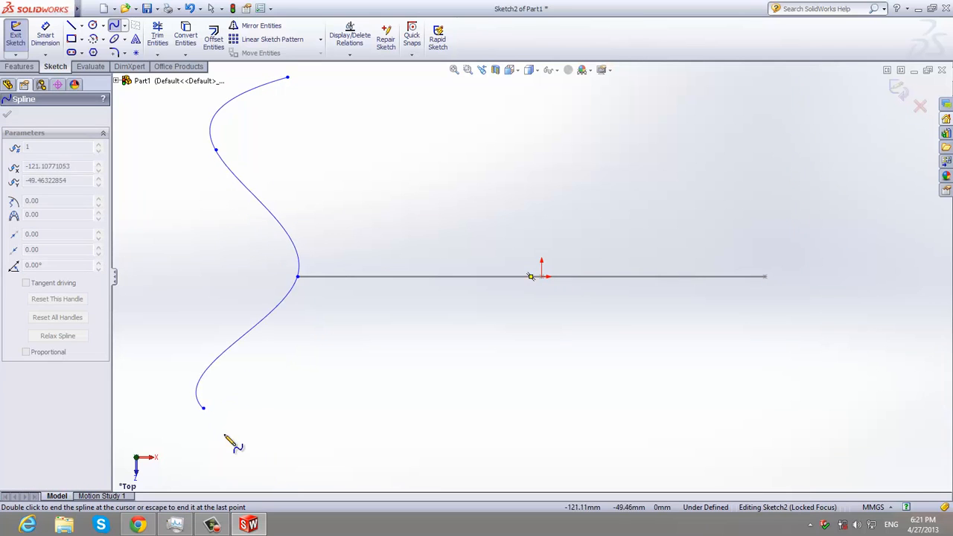
right_click(272, 463)
left_click(283, 236)
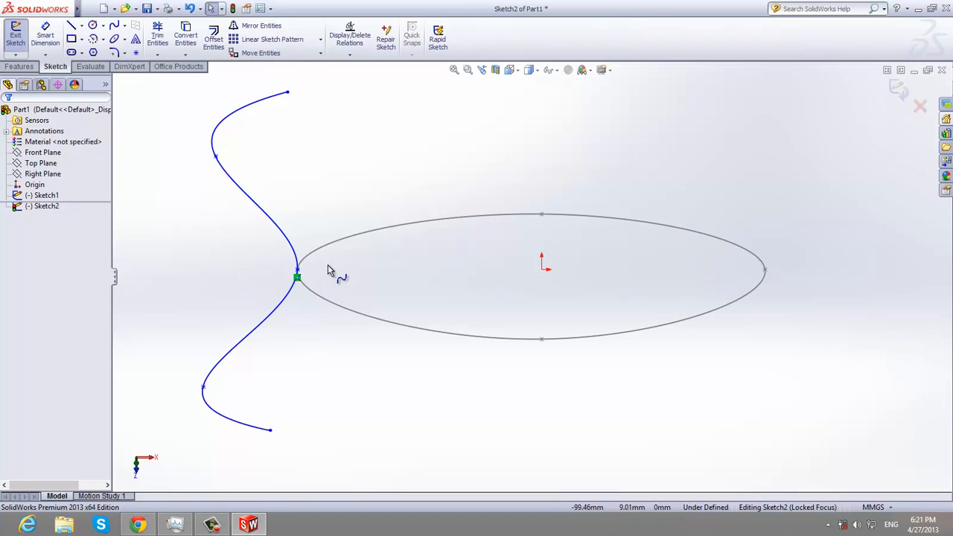
left_click(16, 41)
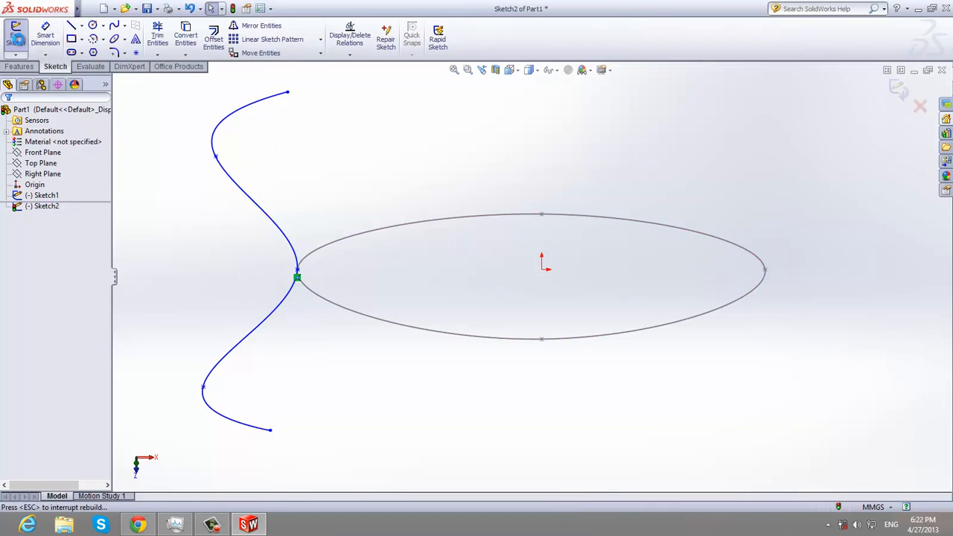
Step: On the Right Plane, sketch an open, wavy six-point spline whose fourth point coincides with the oval's top point, and close the sketch
right_click(44, 177)
left_click(55, 161)
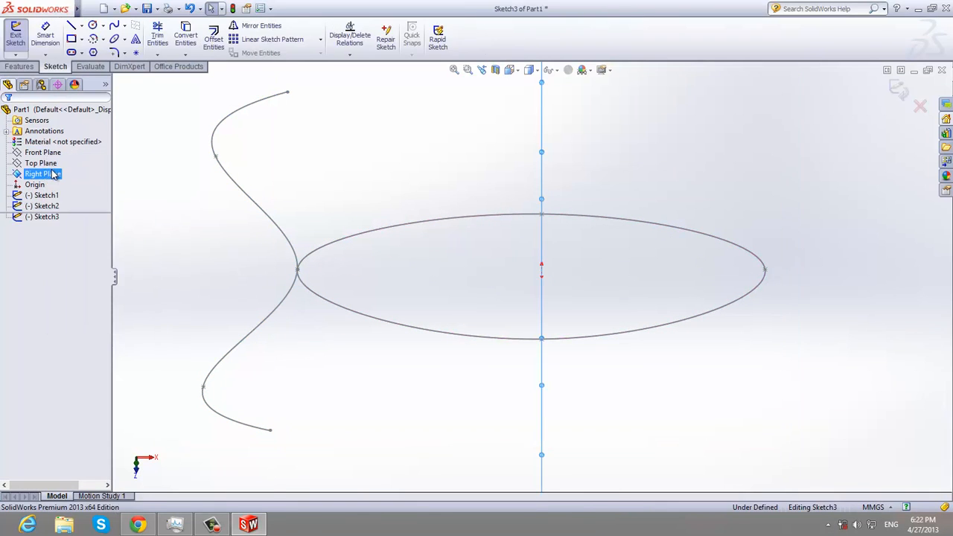
right_click(53, 177)
left_click(100, 156)
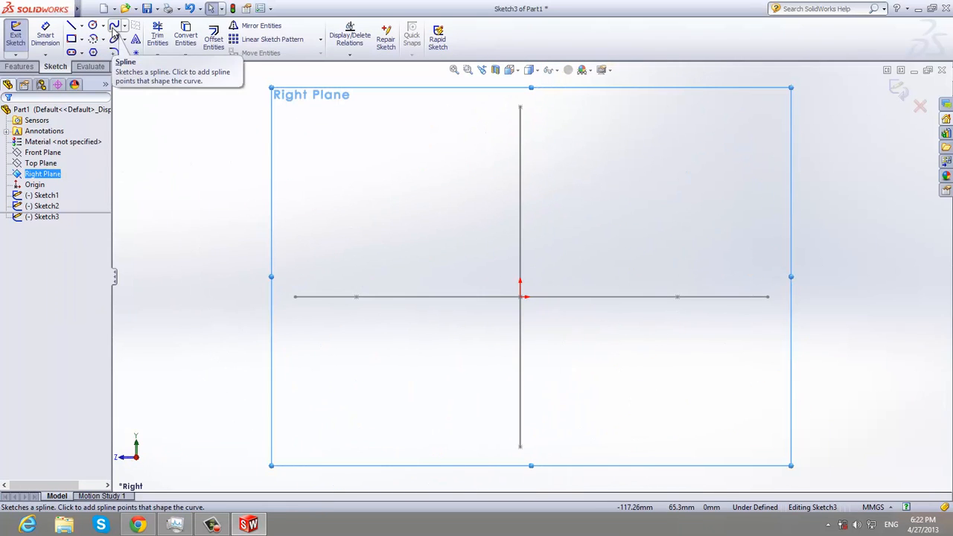
left_click(114, 27)
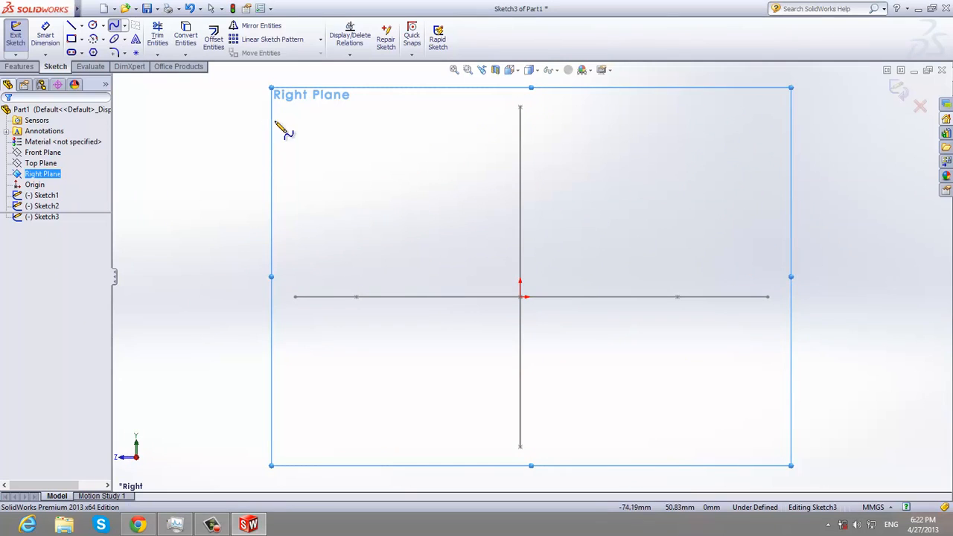
left_click(279, 118)
left_click(387, 69)
left_click(432, 95)
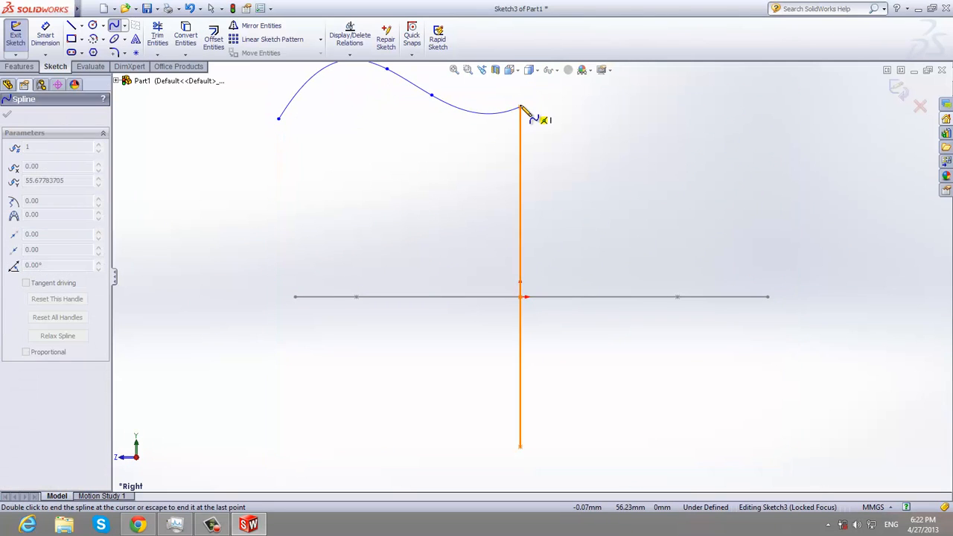
left_click(521, 107)
left_click(659, 70)
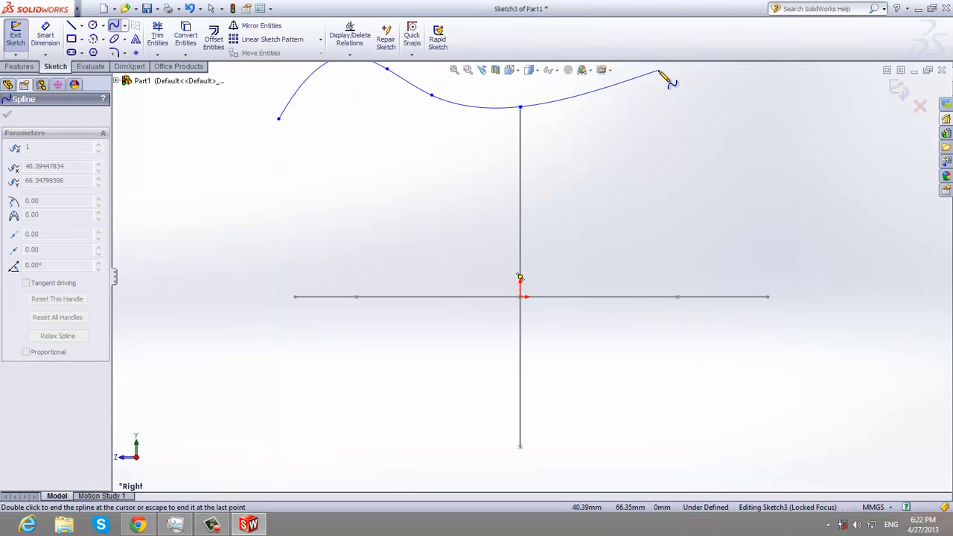
right_click(778, 97)
left_click(797, 100)
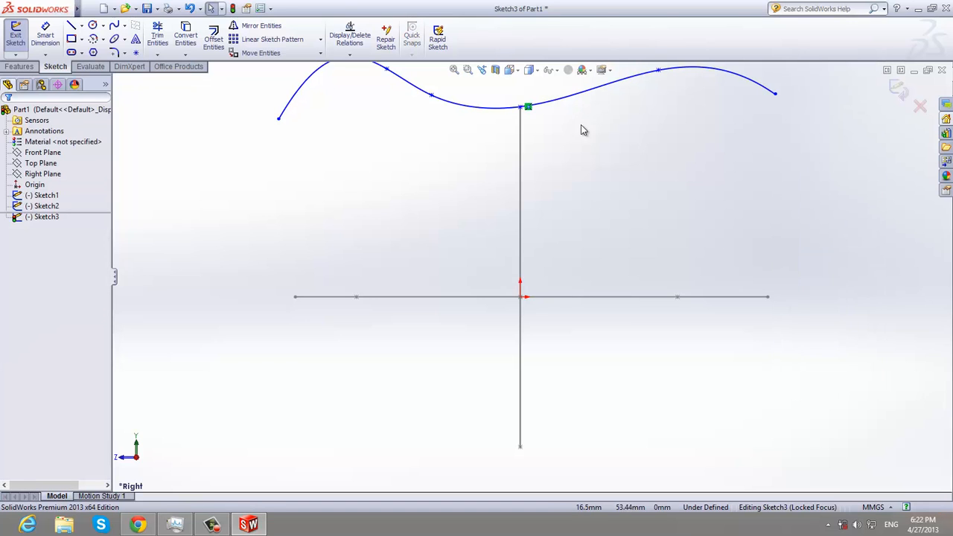
middle_click_drag(583, 127, 555, 131)
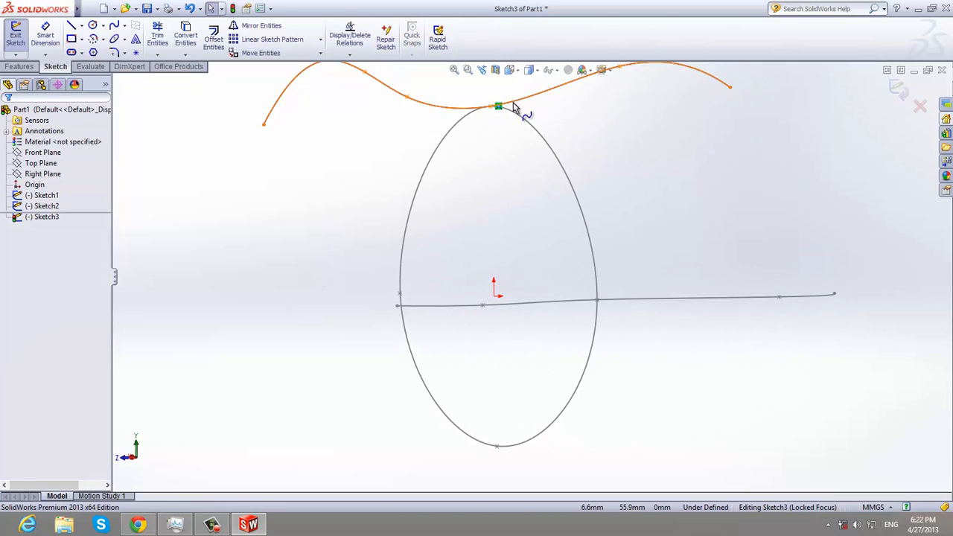
left_click(13, 45)
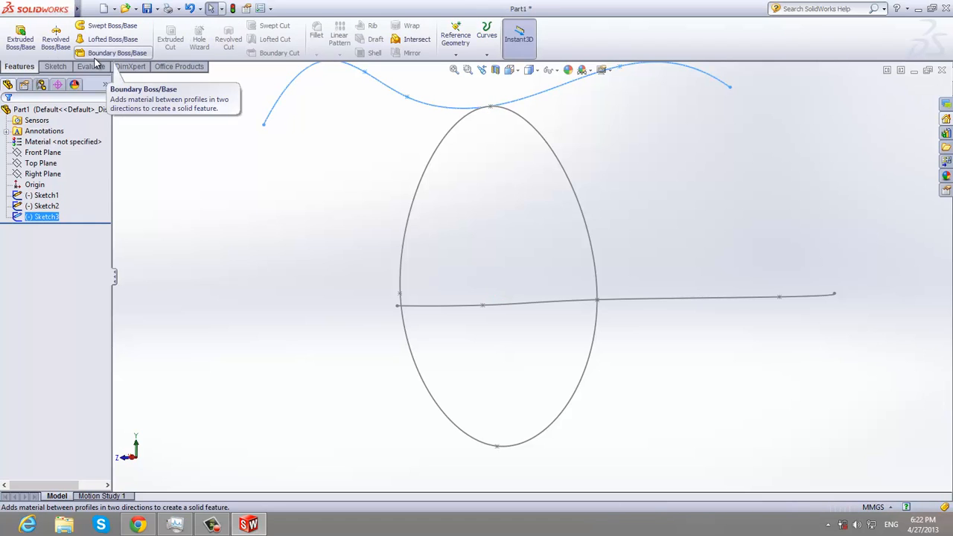
Step: Start a Boundary Boss/Base with the closed oval as its Direction 1 profile and prepare the Direction 2 selection
left_click(97, 54)
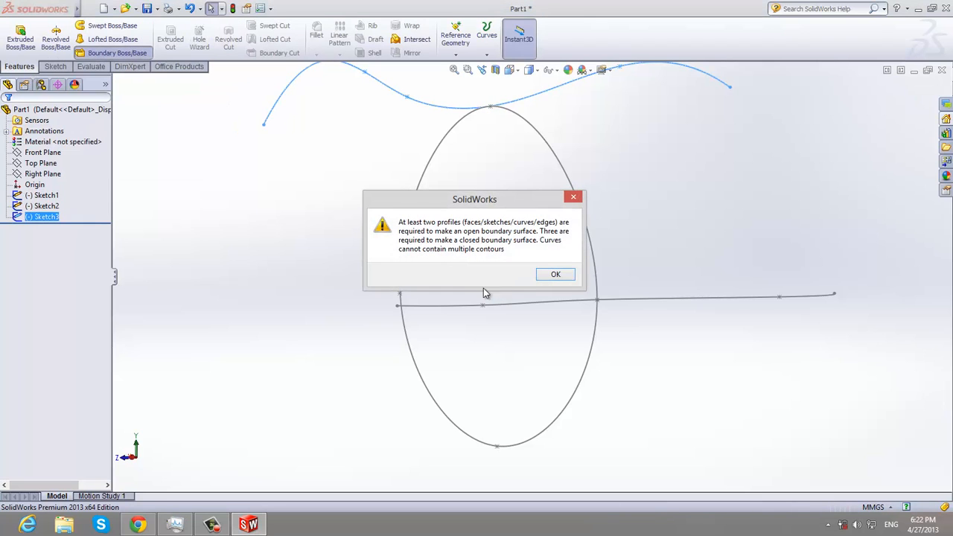
left_click(556, 274)
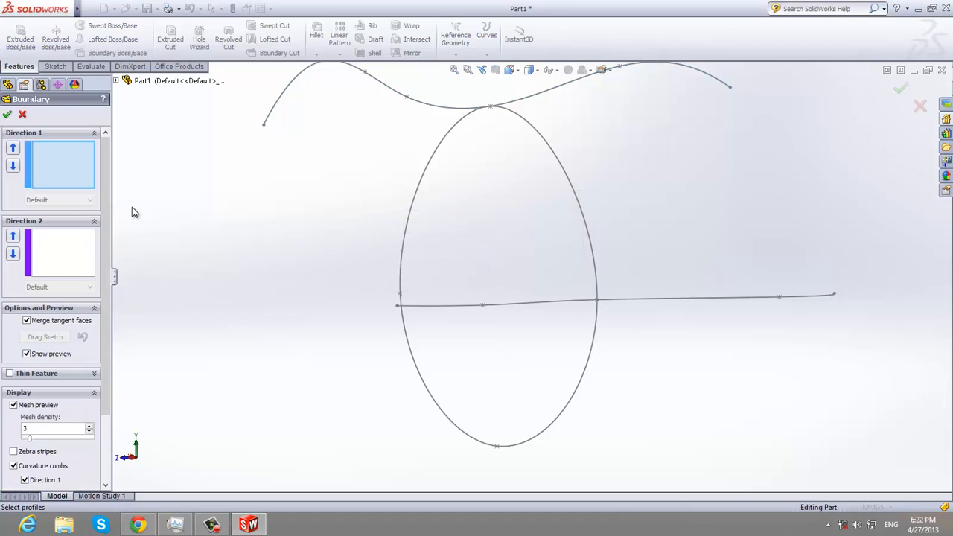
left_click(428, 170)
left_click(55, 287)
Step: Try to create the boundary feature with the Top Plane spline followed by the Right Plane spline as Direction 2 curves
middle_click_drag(252, 290, 354, 291)
left_click(354, 289)
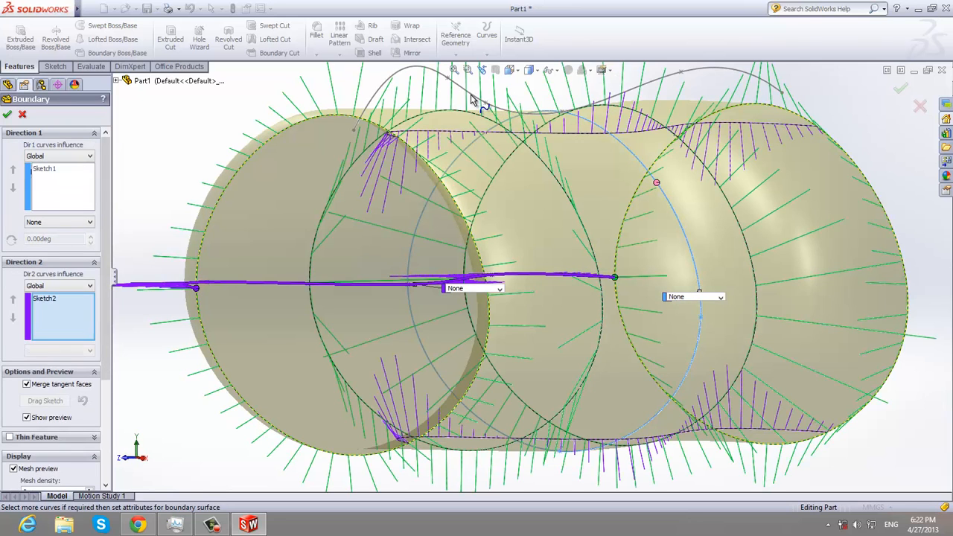
left_click(475, 102)
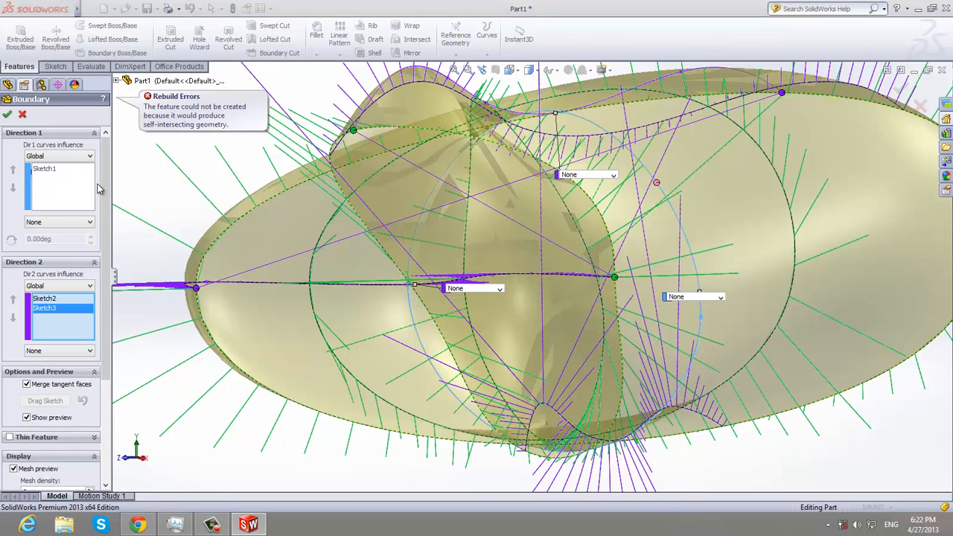
left_click(7, 115)
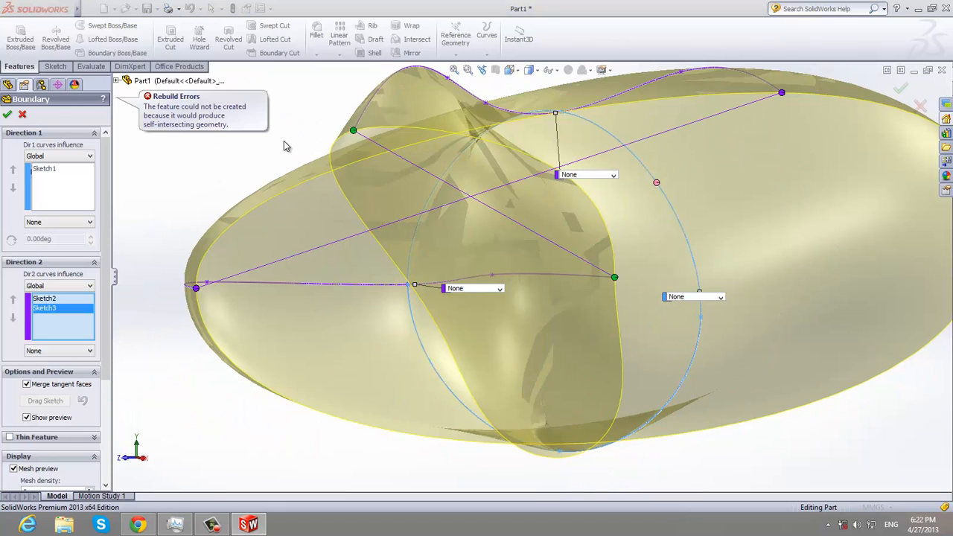
Step: Remove Sketch3 from the Direction 2 curves, try adding it again after Sketch2, and clear both curves from Direction 2
mouse_move(284, 146)
middle_mouse_down()
mouse_move(272, 192)
mouse_move(270, 156)
middle_mouse_up()
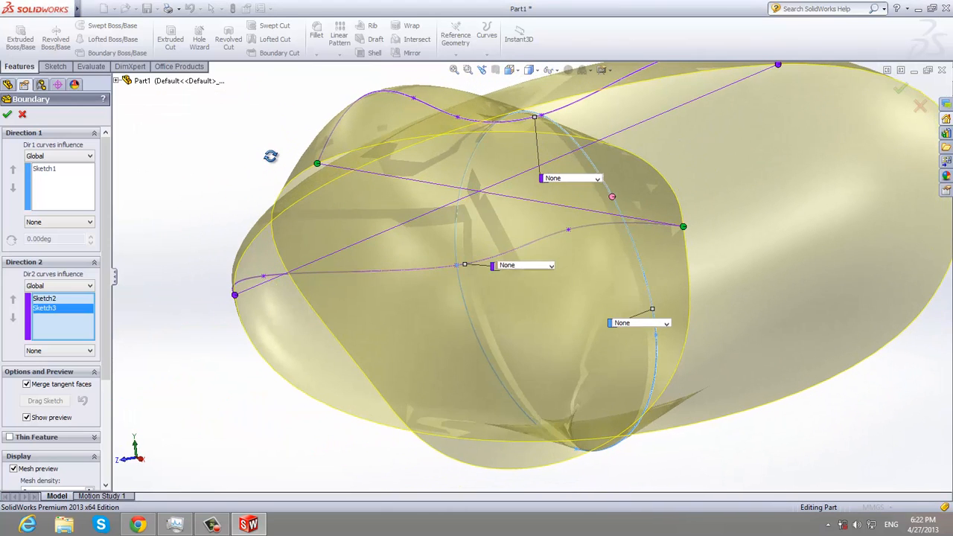
right_click(59, 310)
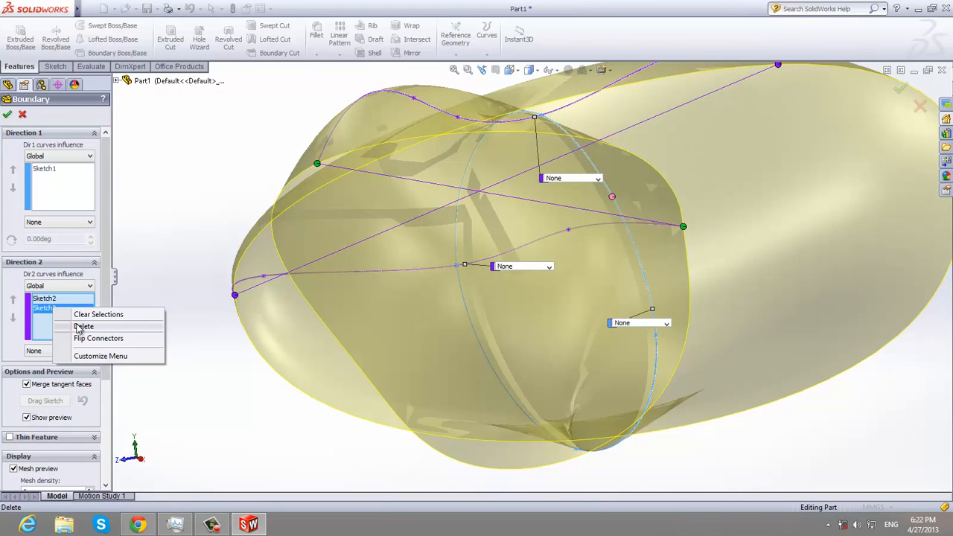
left_click(77, 327)
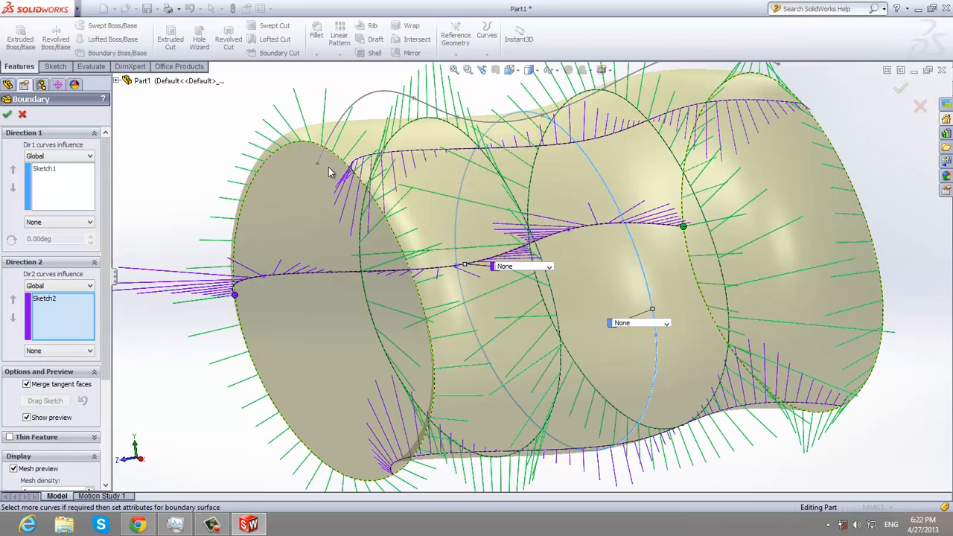
middle_click_drag(417, 192, 398, 188)
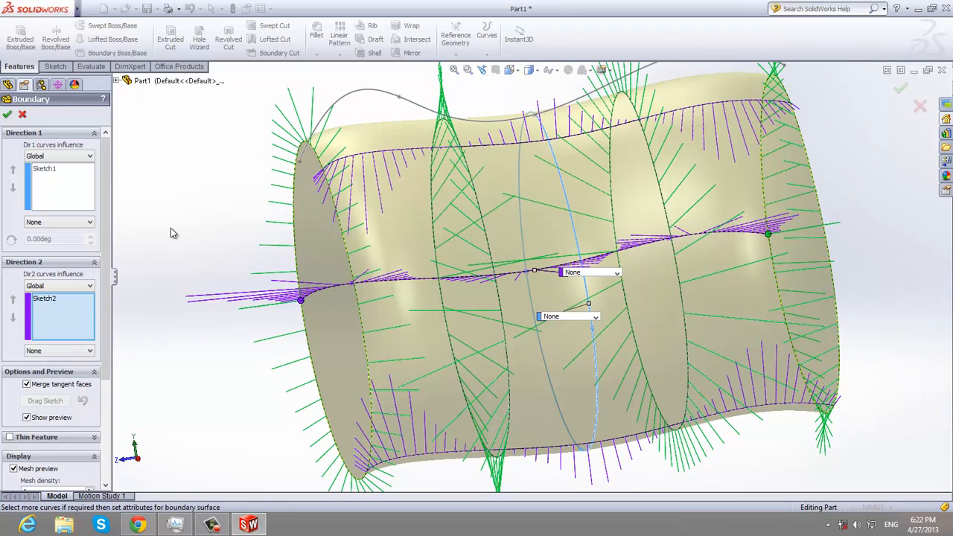
left_click(387, 93)
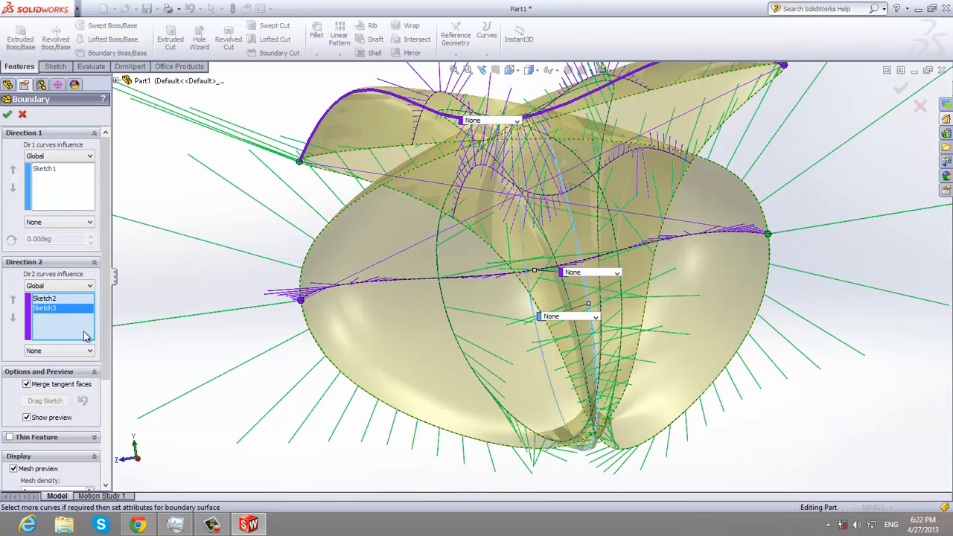
right_click(64, 317)
left_click(72, 329)
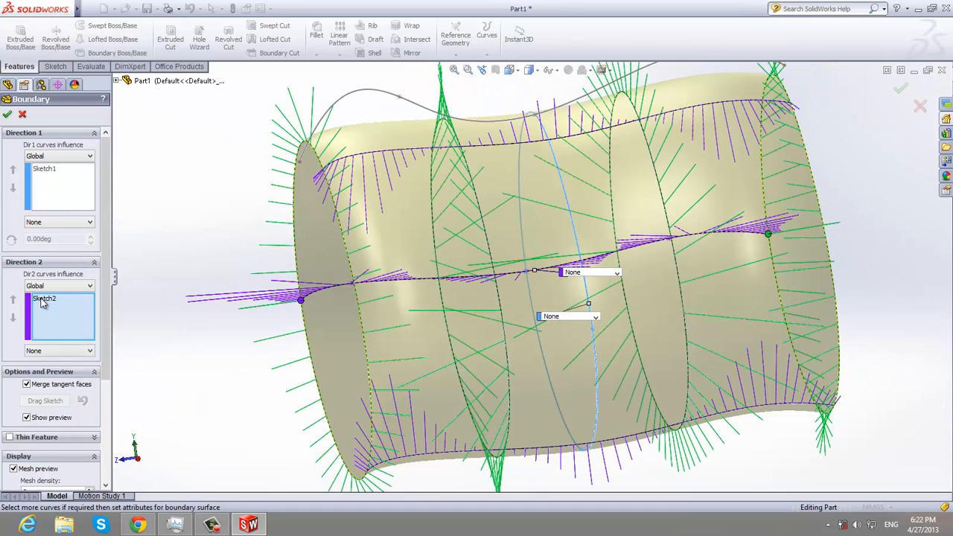
right_click(59, 299)
left_click(68, 318)
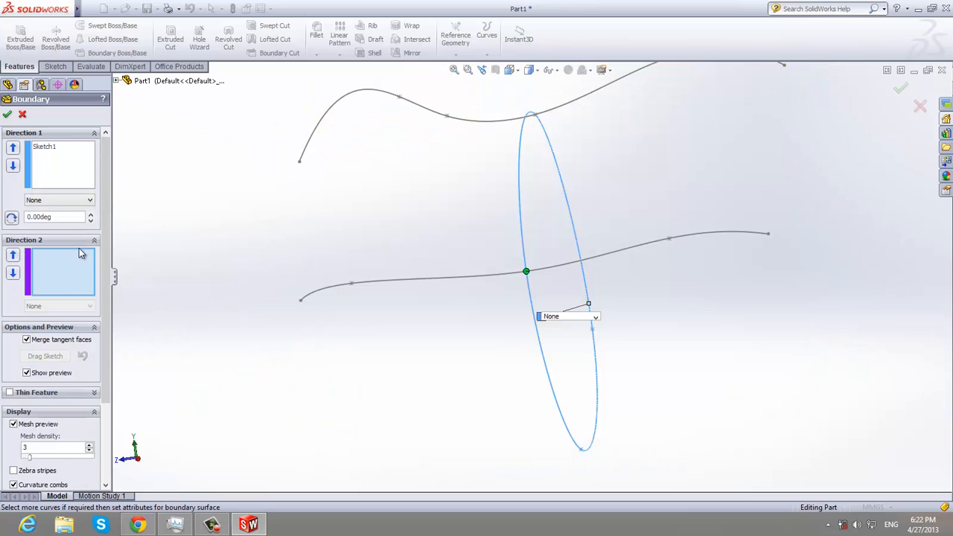
Step: Select Sketch3 and then Sketch2 as the Direction 2 curves, create the boundary solid, and inspect it from several angles
left_click(438, 117)
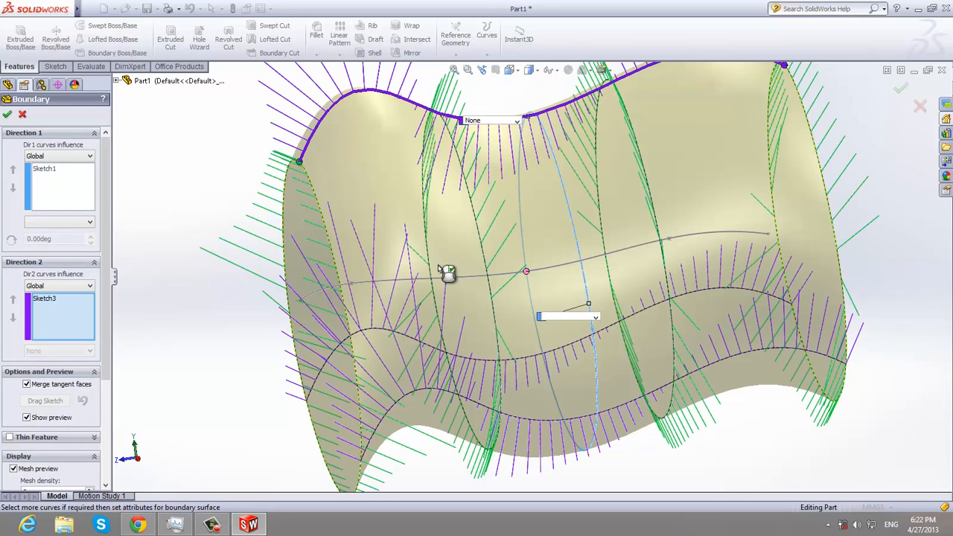
left_click(512, 274)
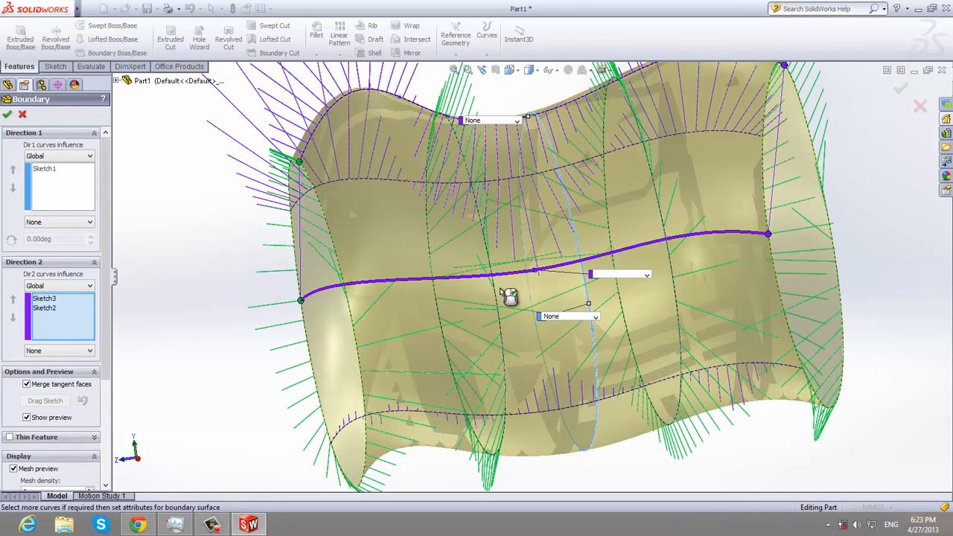
left_click(9, 113)
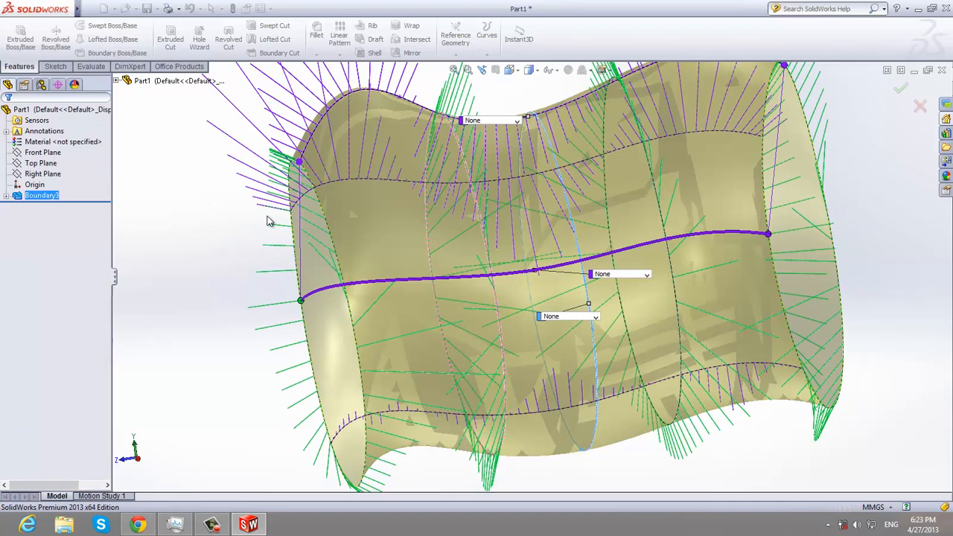
middle_click_drag(264, 230, 254, 247)
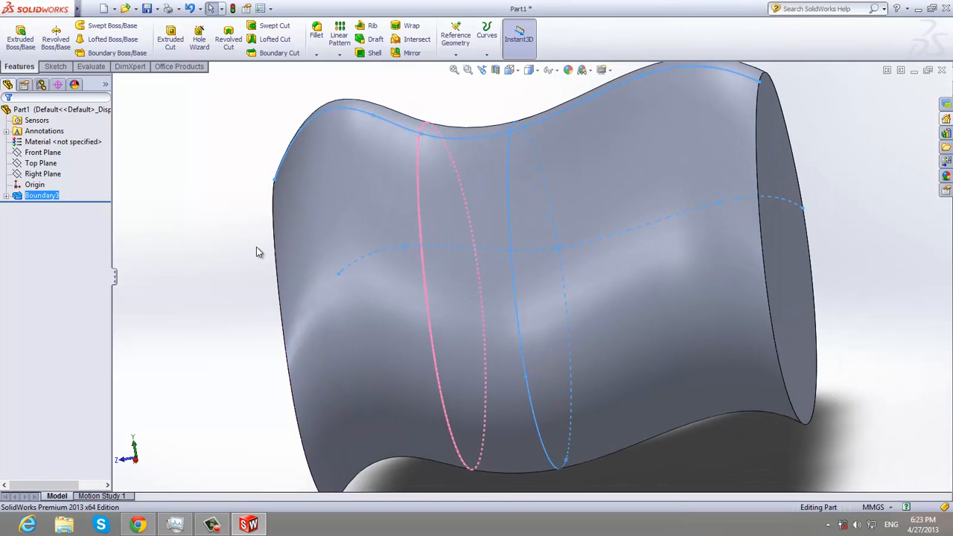
middle_click_drag(767, 180, 561, 268)
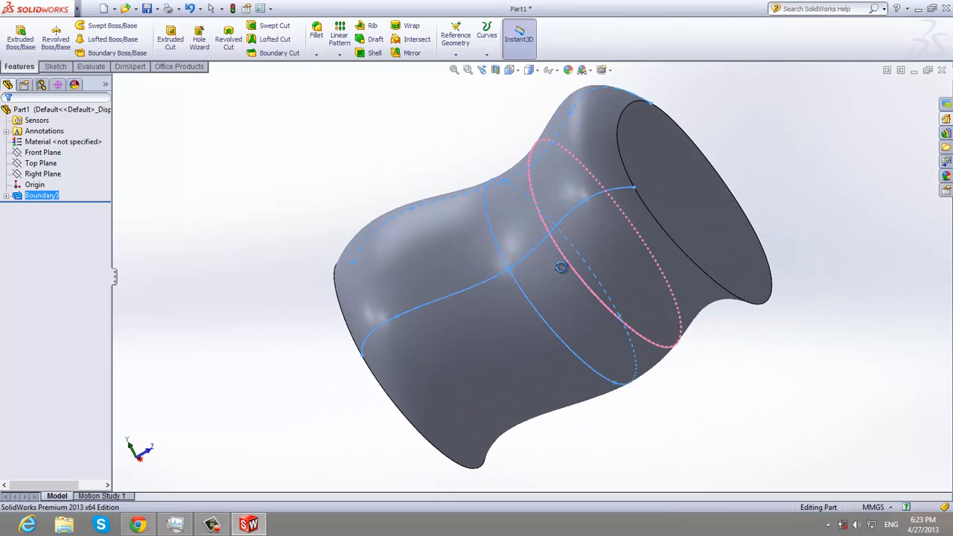
scroll(561, 266, "down", 3)
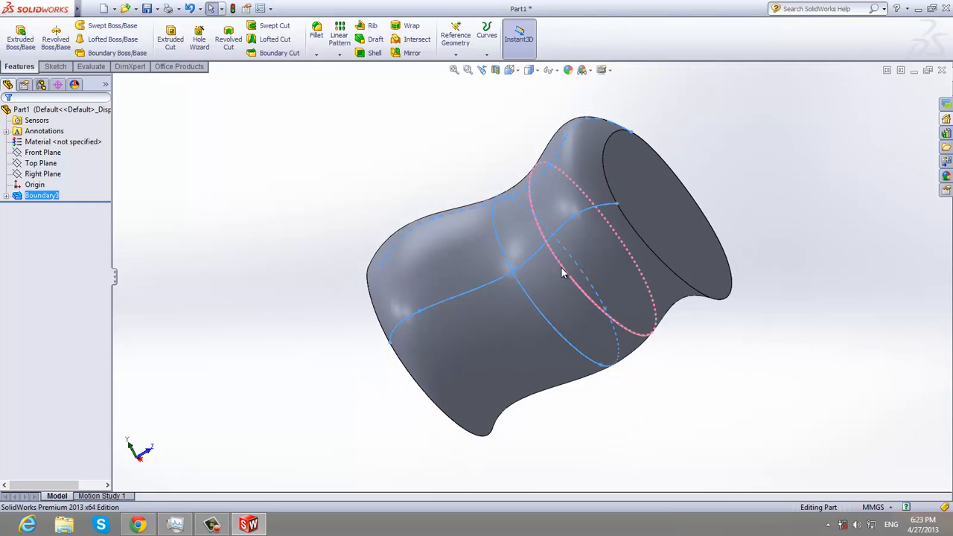
left_click(509, 69)
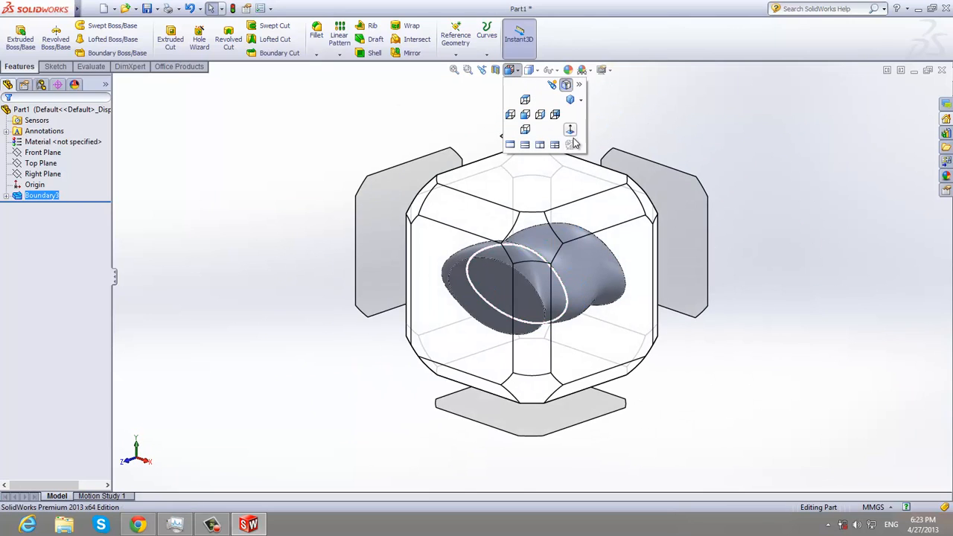
left_click(572, 142)
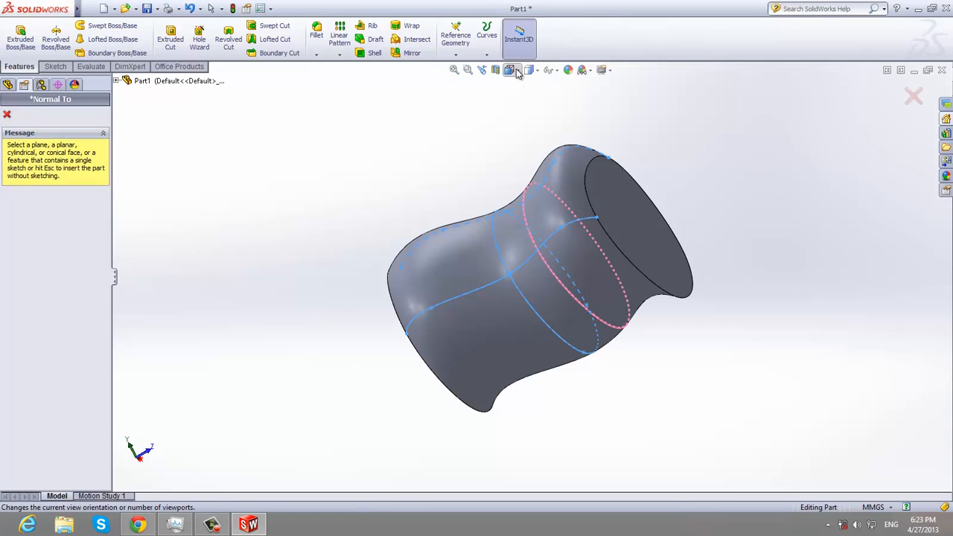
left_click(515, 70)
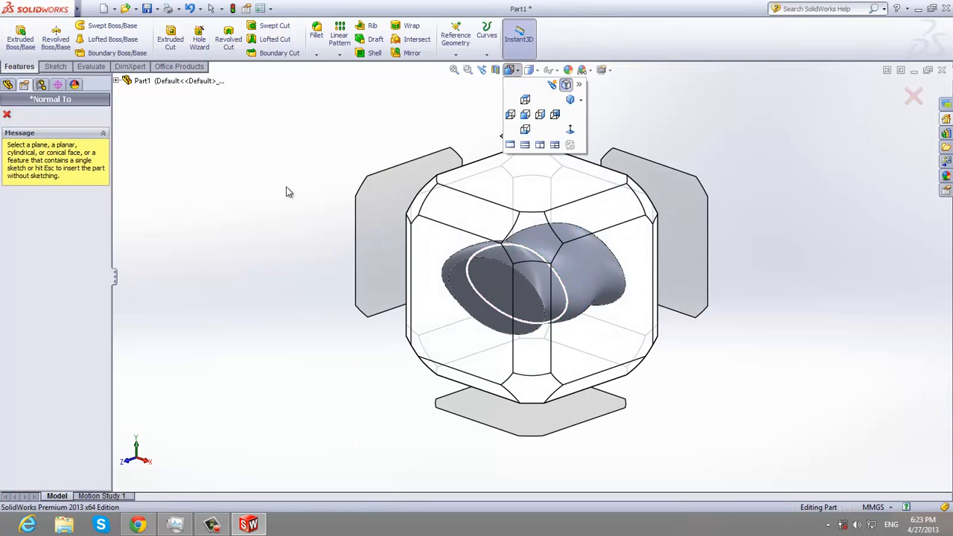
left_click(289, 193)
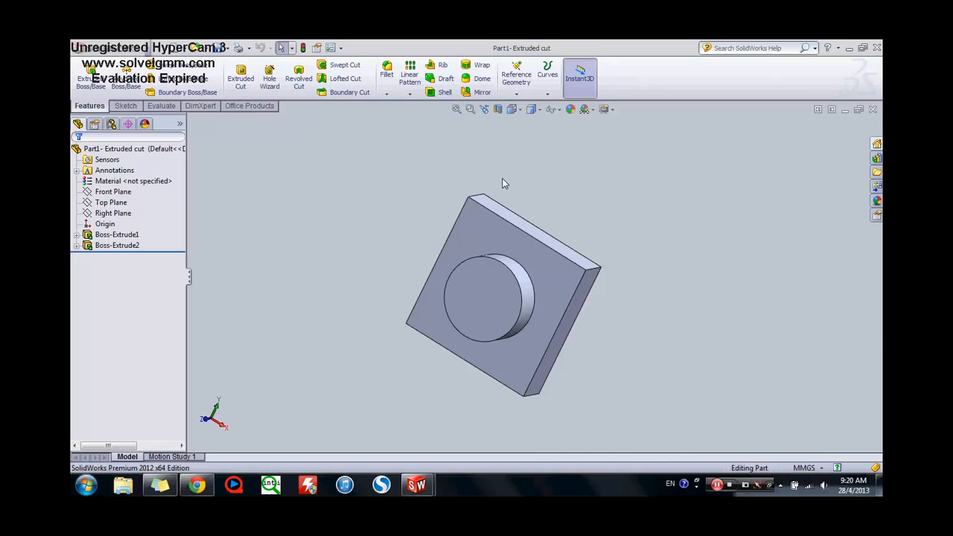
Step: Start an Extruded Cut and open its sketch on the circular end face of the boss
middle_click_drag(624, 242, 610, 291)
middle_click_drag(645, 402, 670, 348)
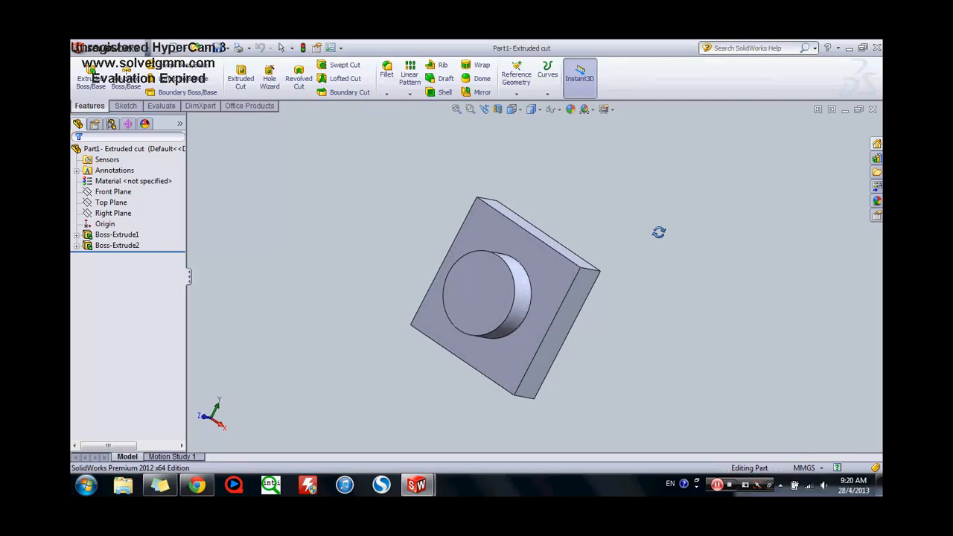
mouse_move(660, 230)
middle_mouse_down()
mouse_move(653, 263)
mouse_move(670, 226)
mouse_move(663, 233)
middle_mouse_up()
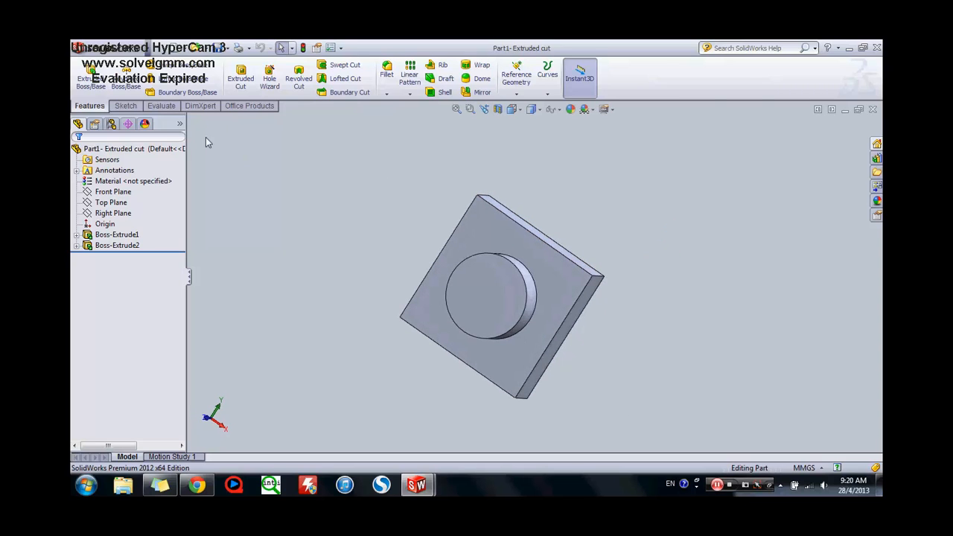
left_click(240, 78)
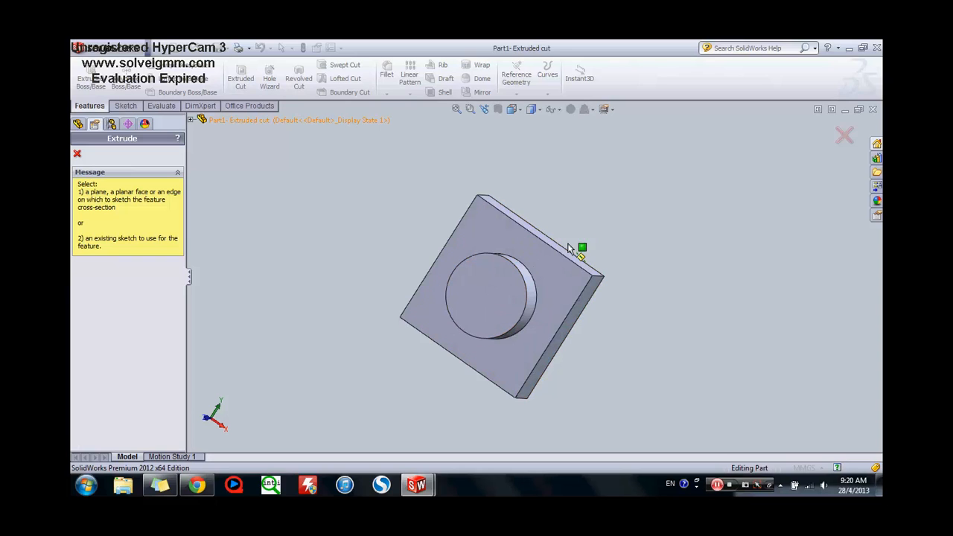
middle_click_drag(588, 241, 591, 222)
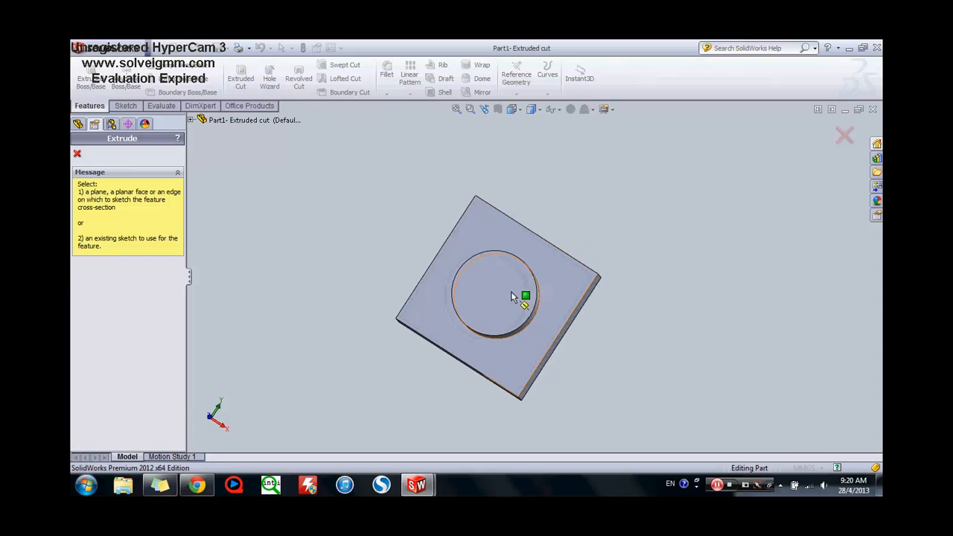
key("Escape")
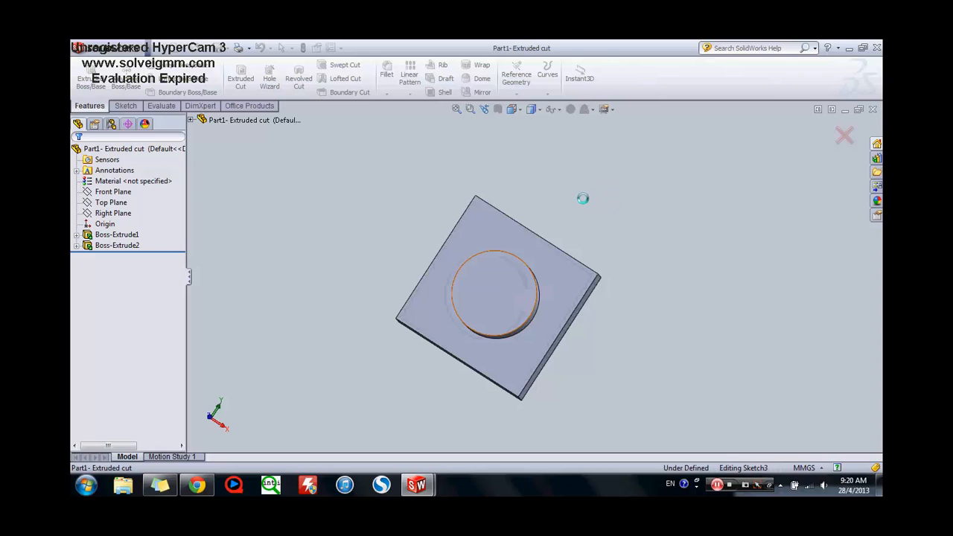
left_click(519, 112)
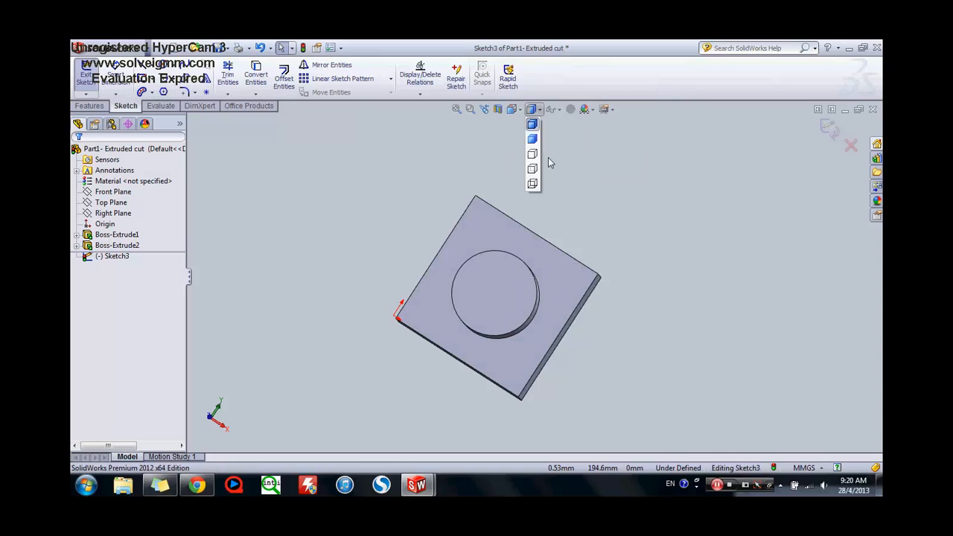
left_click(572, 153)
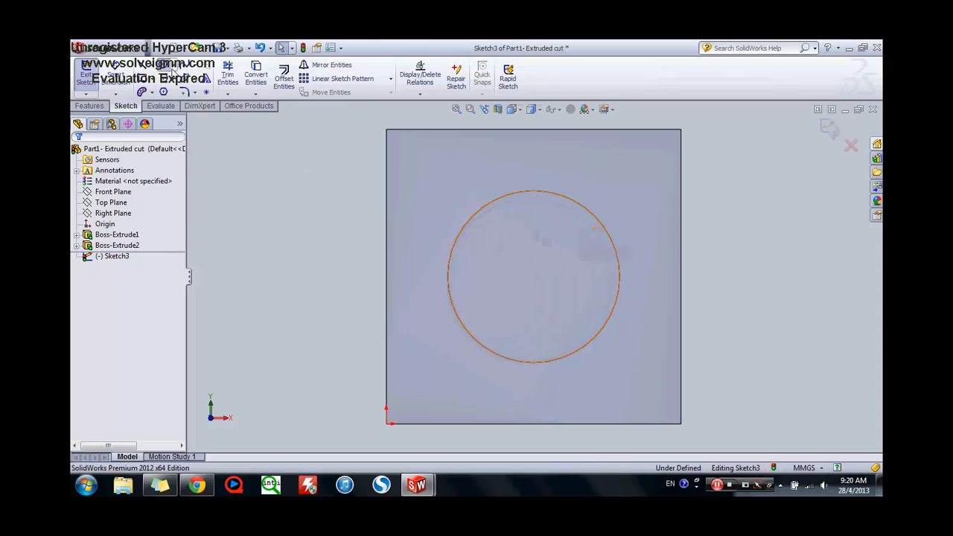
Step: Sketch a circle of about 26.7 mm radius on the boss face, concentric with the boss
left_click(163, 92)
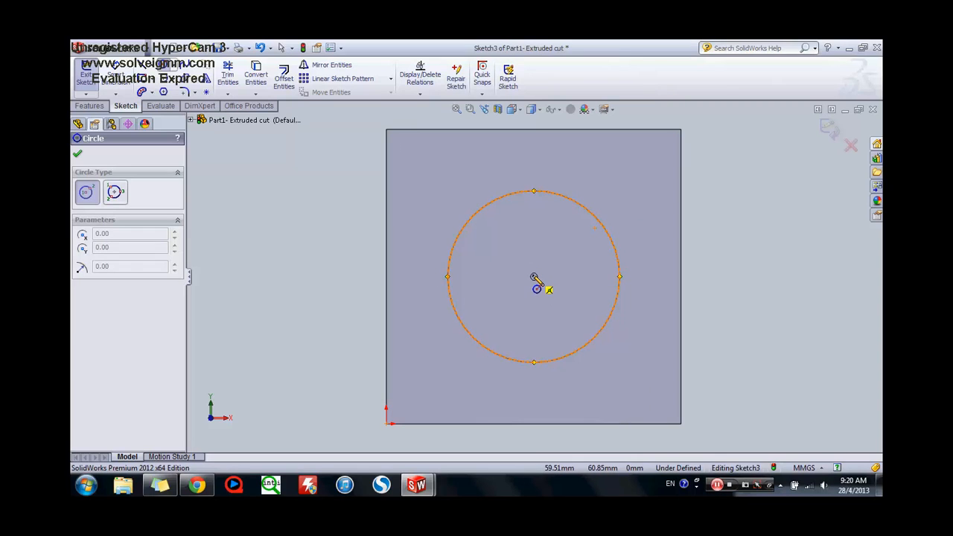
left_click(533, 277)
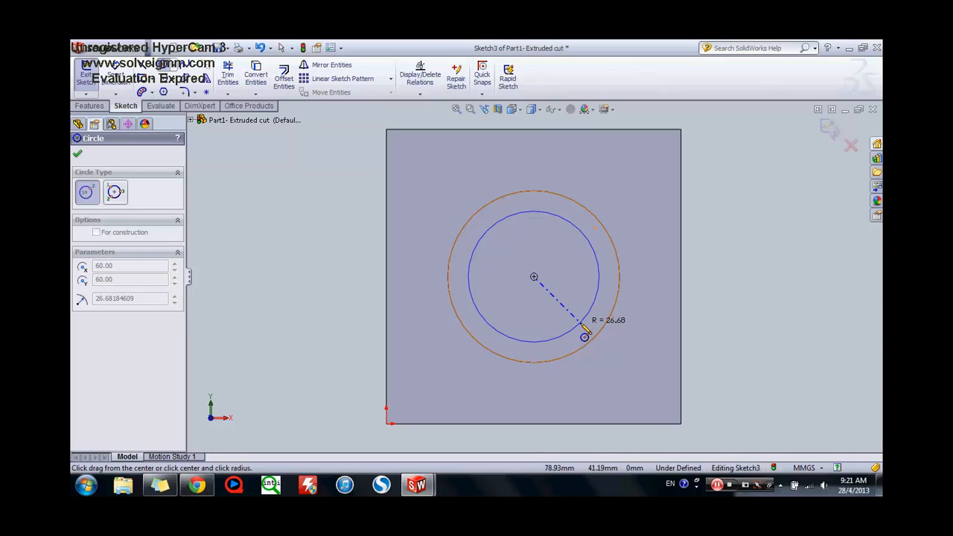
left_click(585, 336)
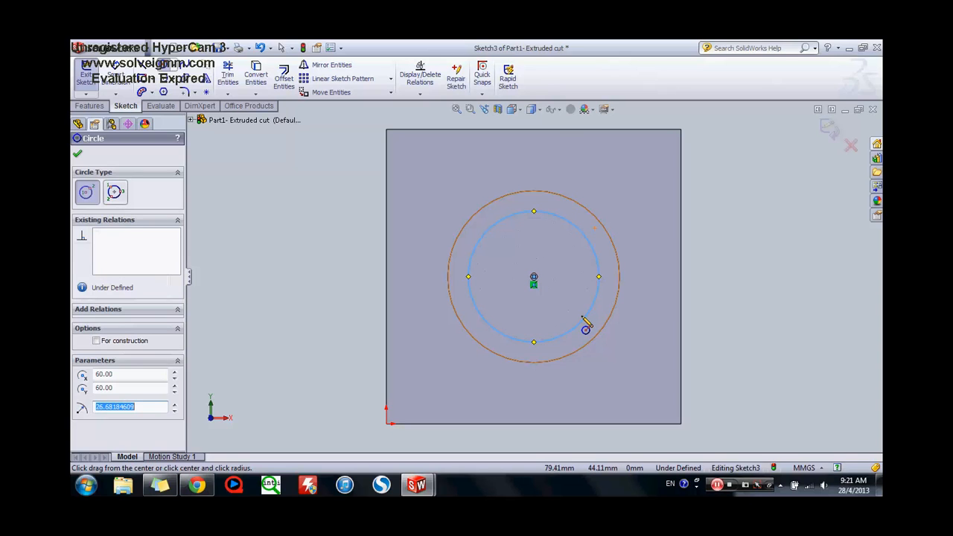
Step: Dimension the sketched circle's diameter and set it to 50 mm
left_click(125, 90)
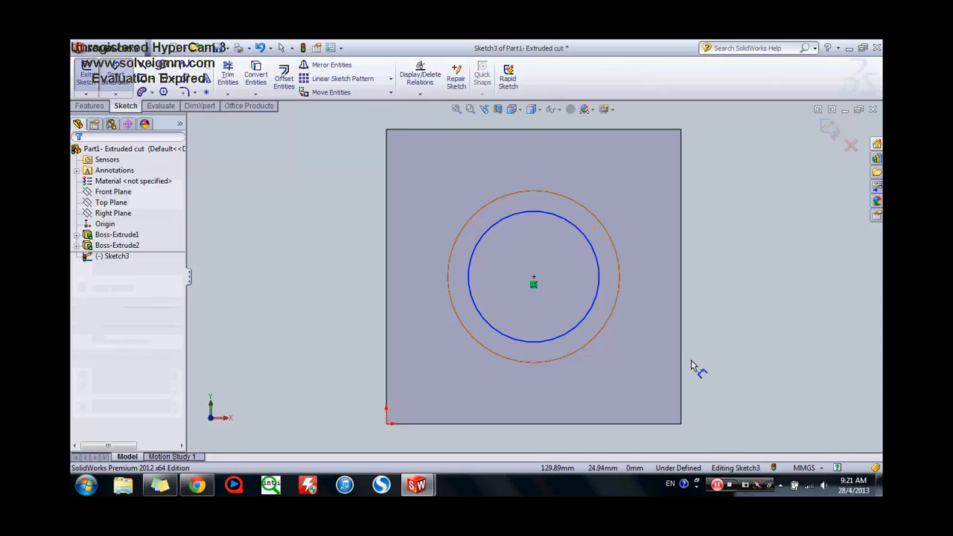
left_click(581, 330)
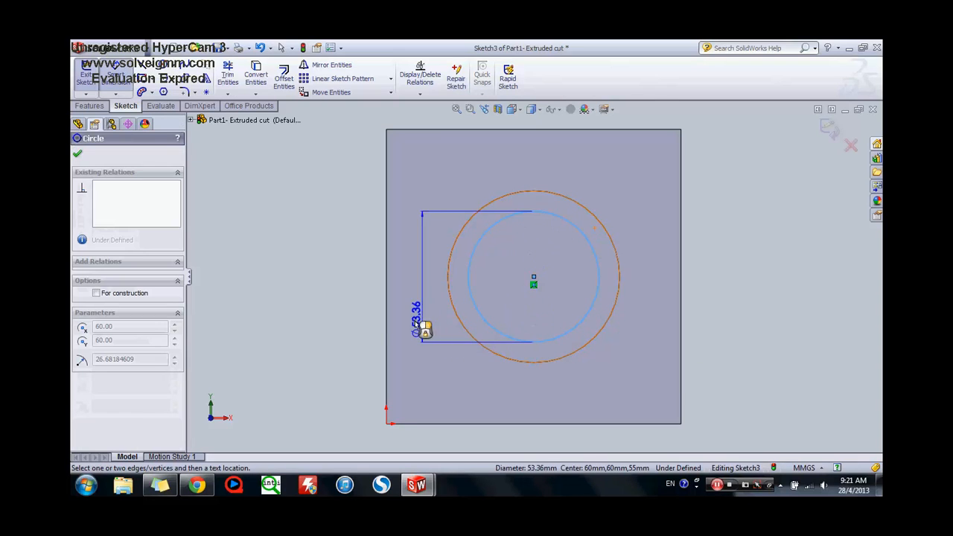
left_click(377, 280)
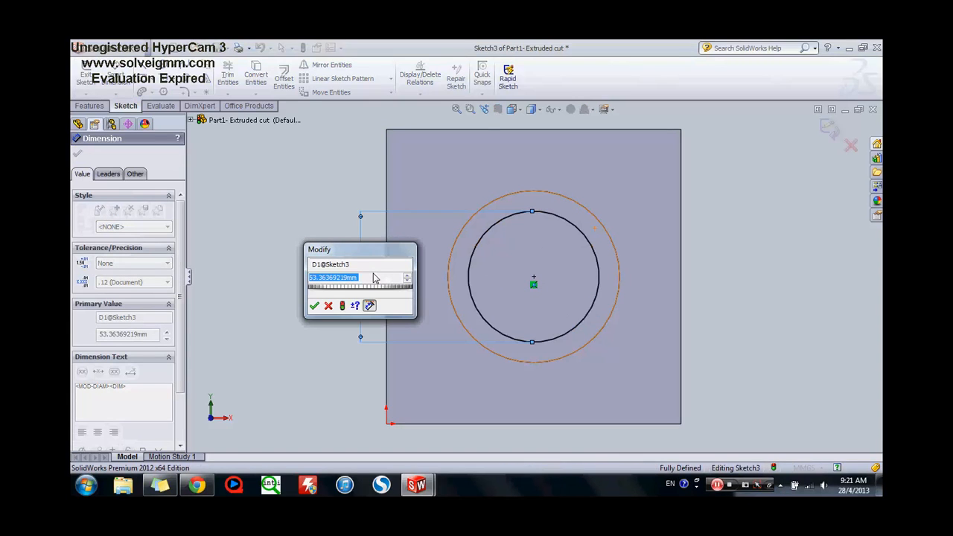
type("50")
key("Return")
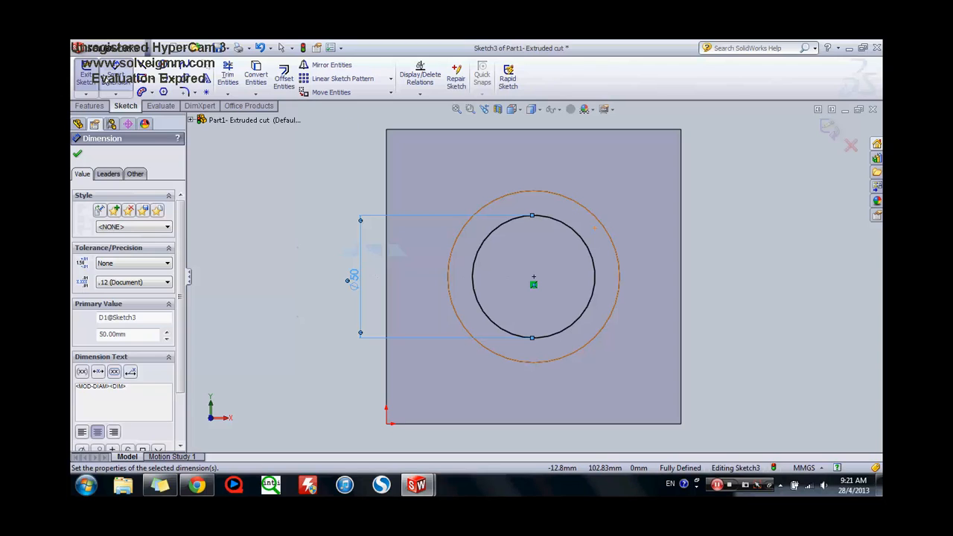
Step: Finish the circle sketch and set the extruded cut's Direction 1 end condition to Through All
left_click(86, 76)
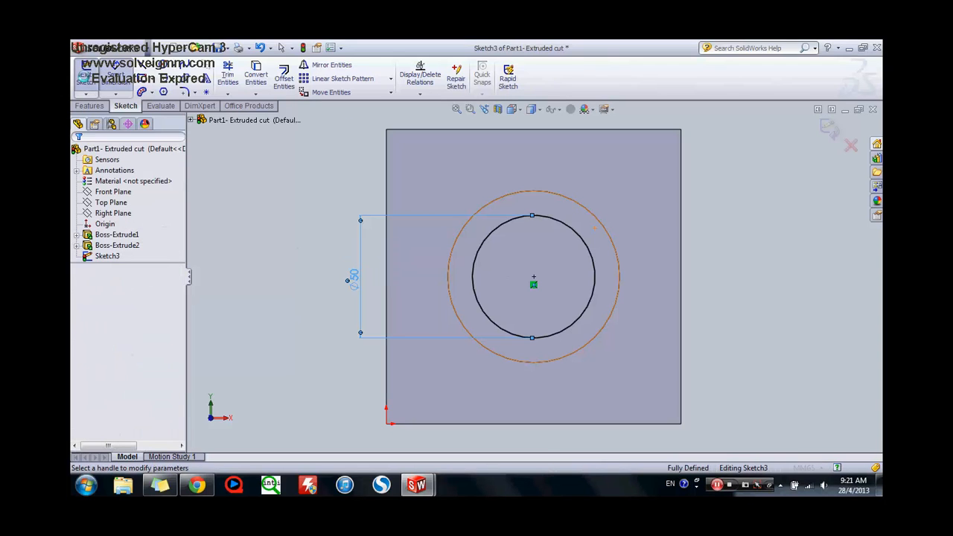
left_click(511, 111)
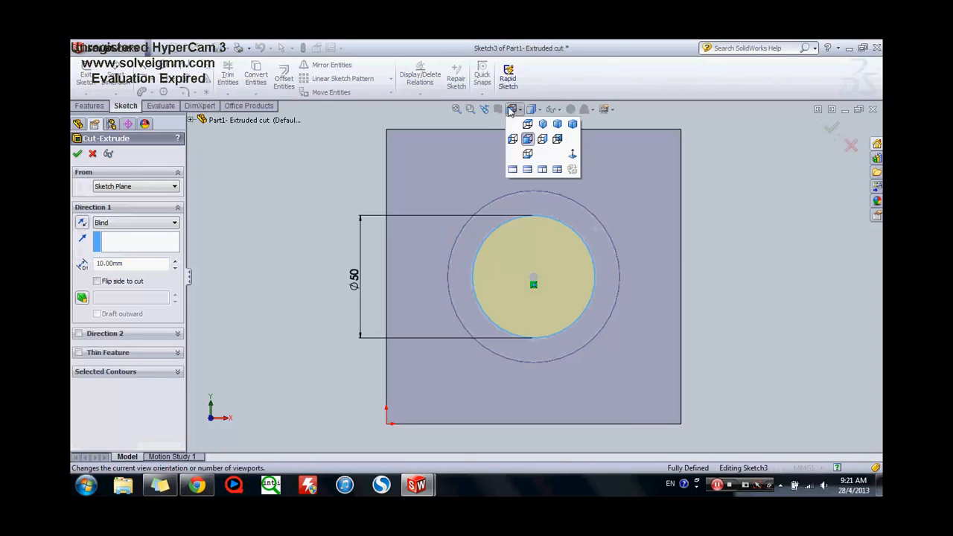
left_click(557, 124)
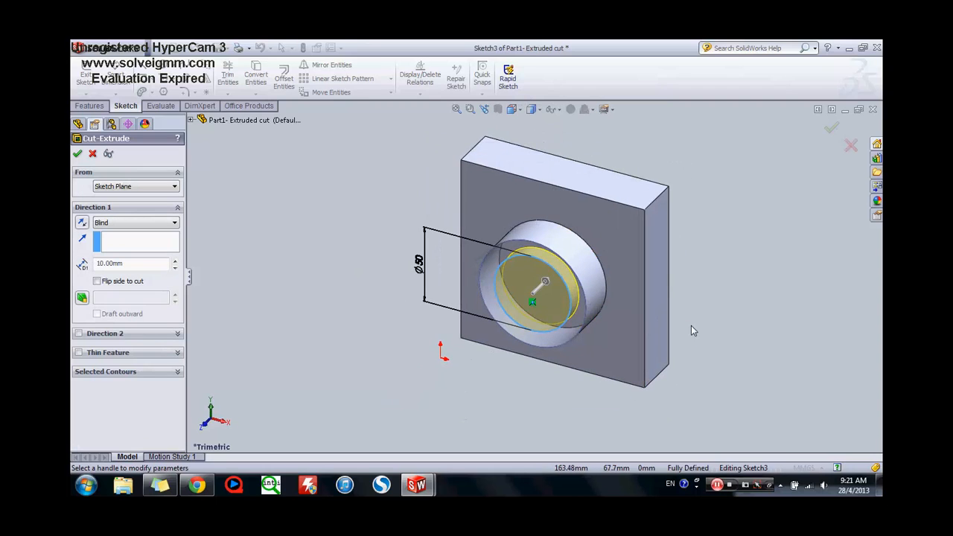
middle_click_drag(703, 280, 689, 254)
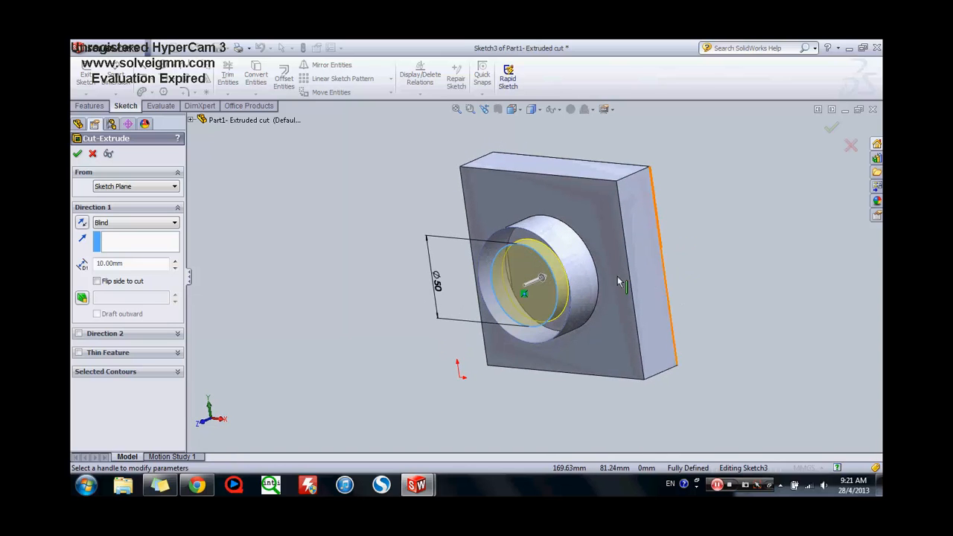
left_click(154, 223)
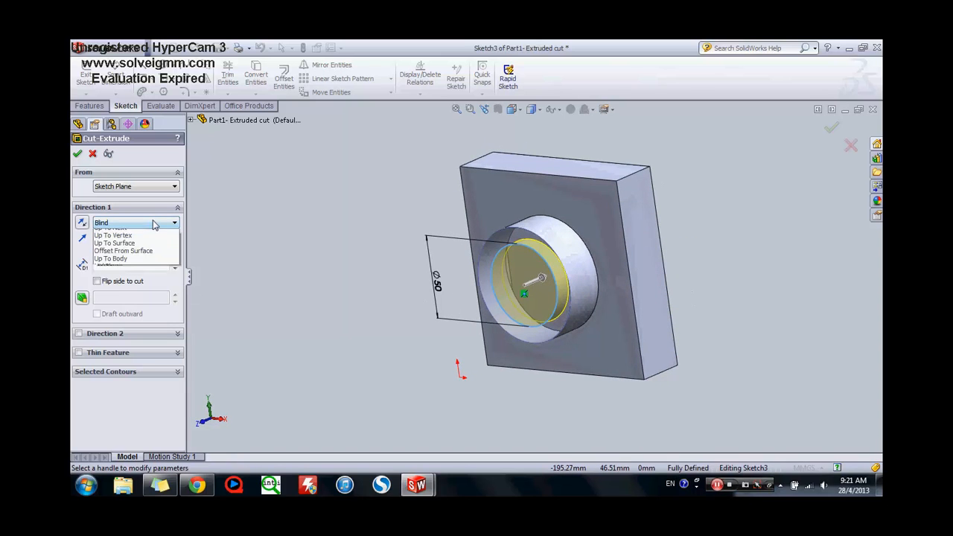
left_click(110, 241)
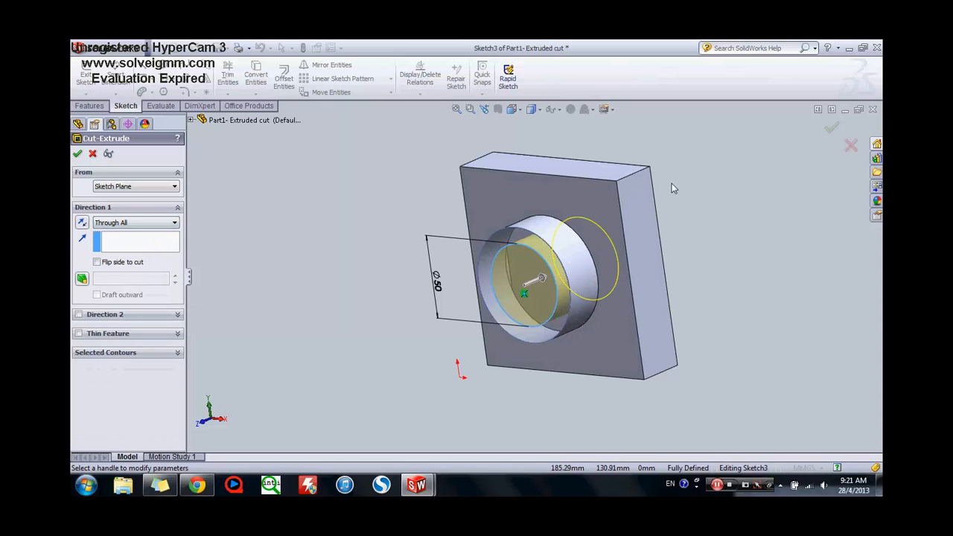
Step: Try to reverse the cut direction away from the plate, and flip it back into the part
middle_click_drag(672, 184, 619, 236)
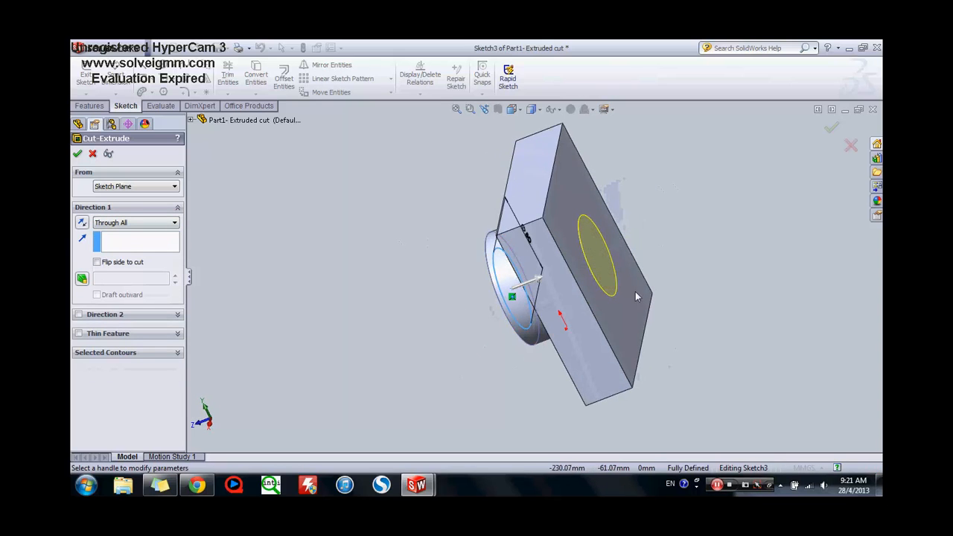
middle_click_drag(676, 245, 669, 228)
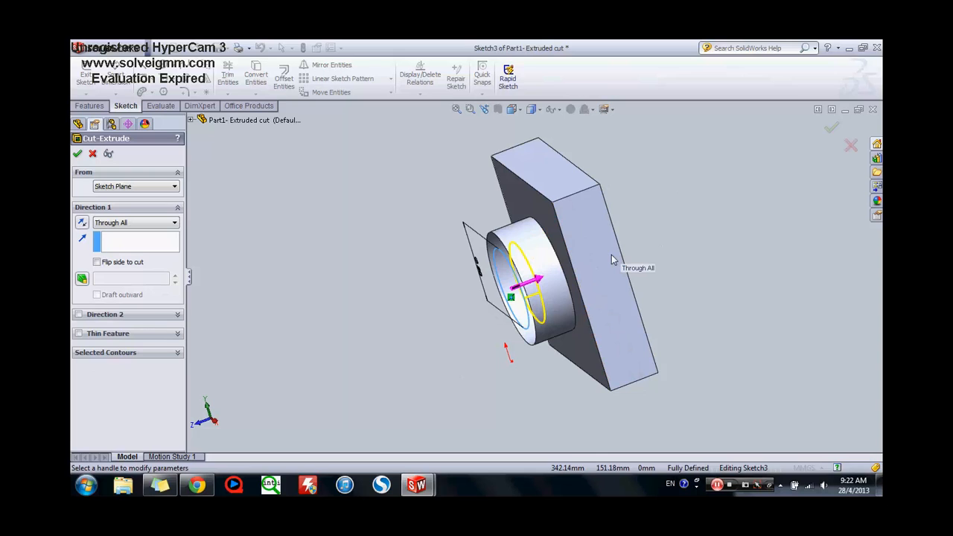
left_click(533, 280)
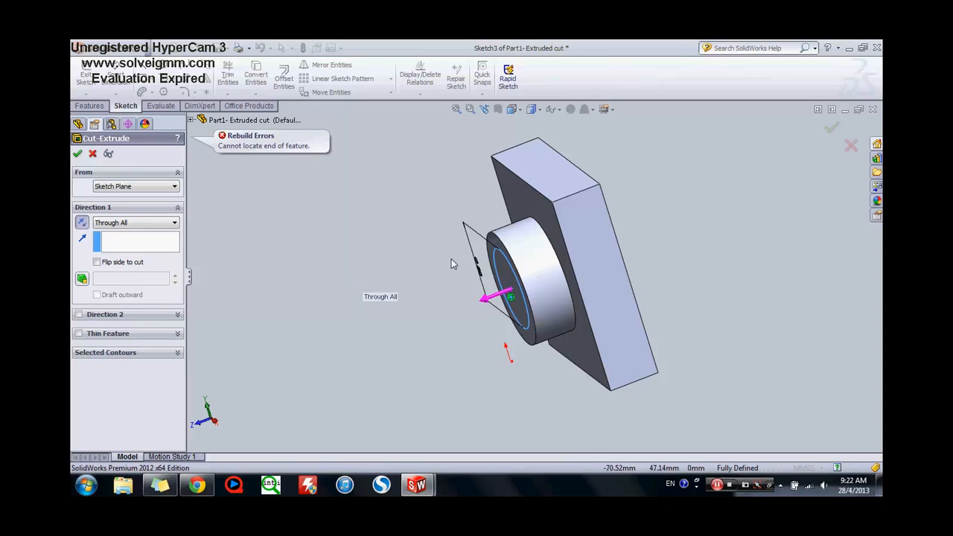
middle_click_drag(452, 263, 464, 297)
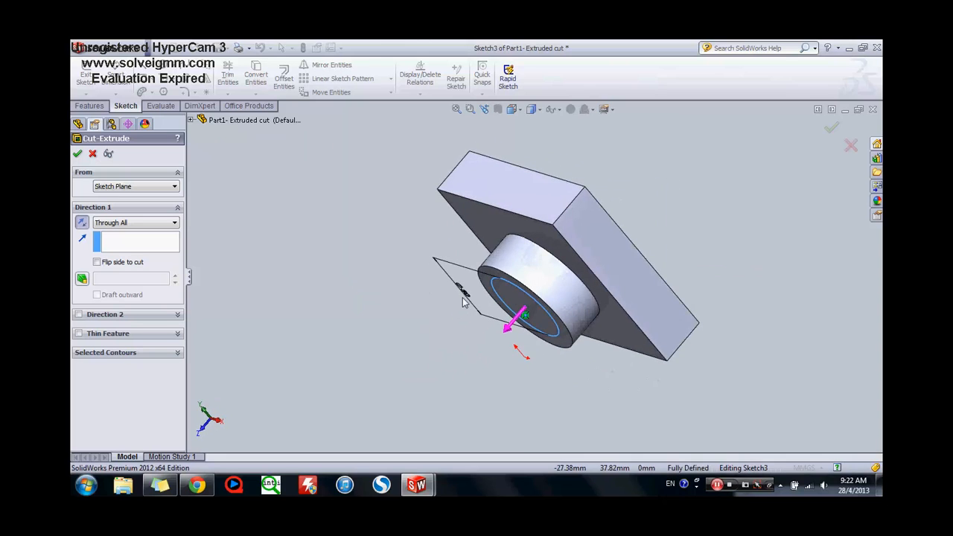
left_click(545, 289)
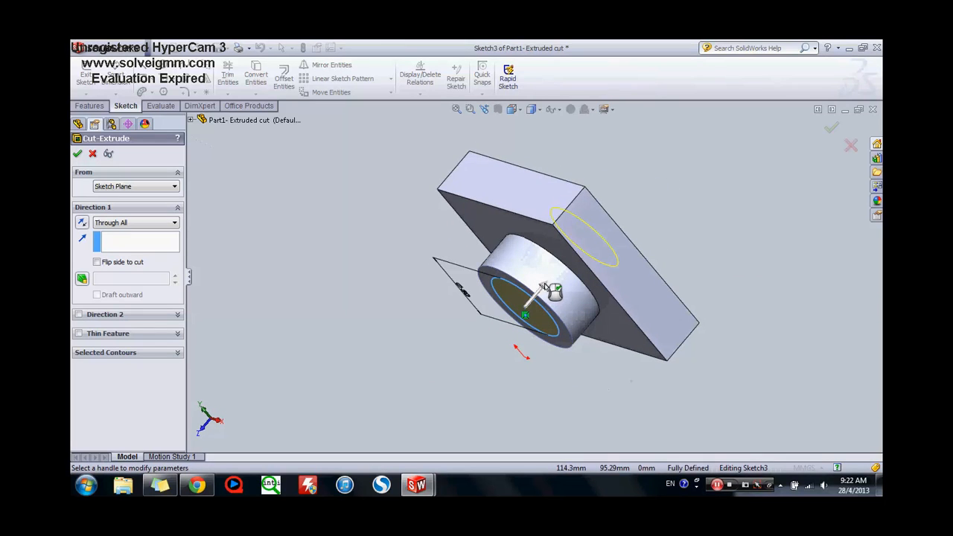
Step: Create the Through All cut through the boss and plate, and inspect the hole from the front and back
right_click(596, 228)
left_click(622, 203)
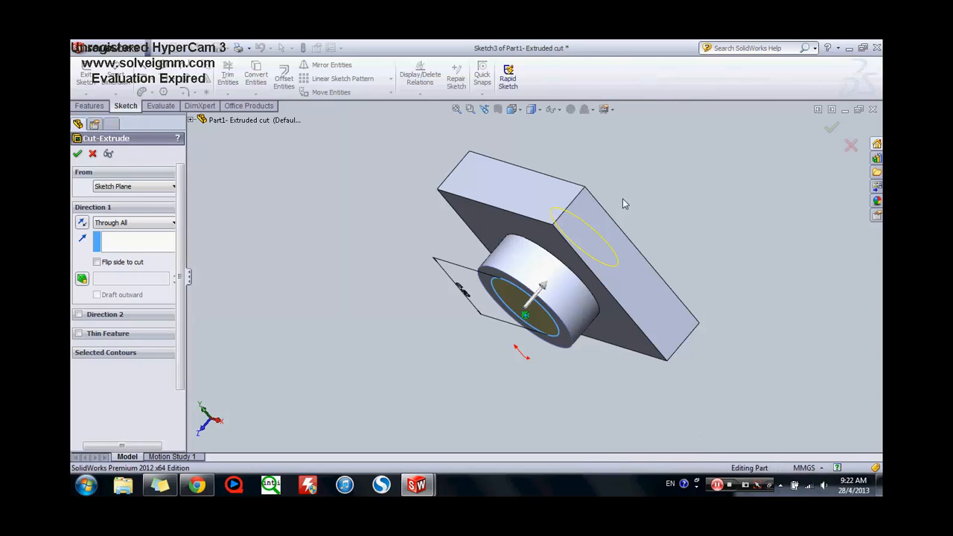
middle_click_drag(631, 215, 646, 230)
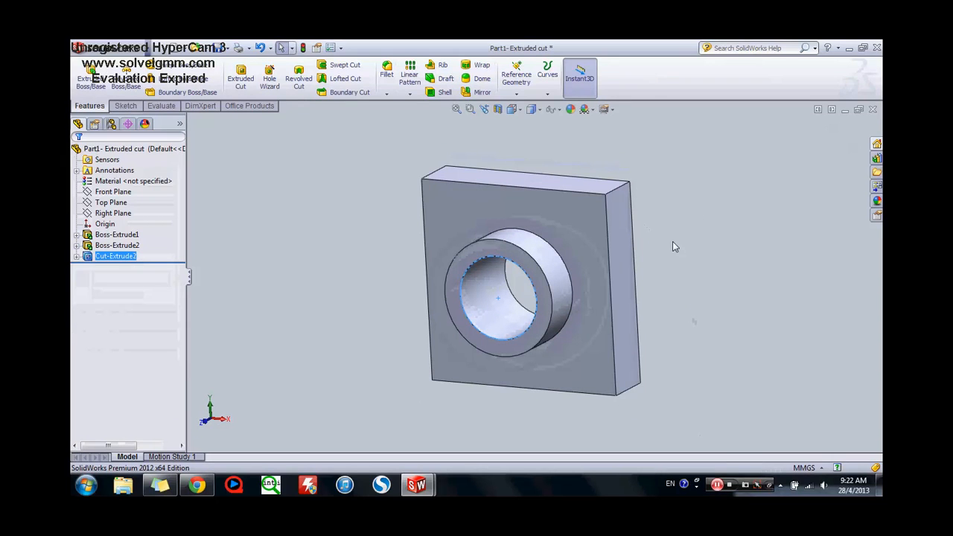
middle_click_drag(672, 284, 589, 199)
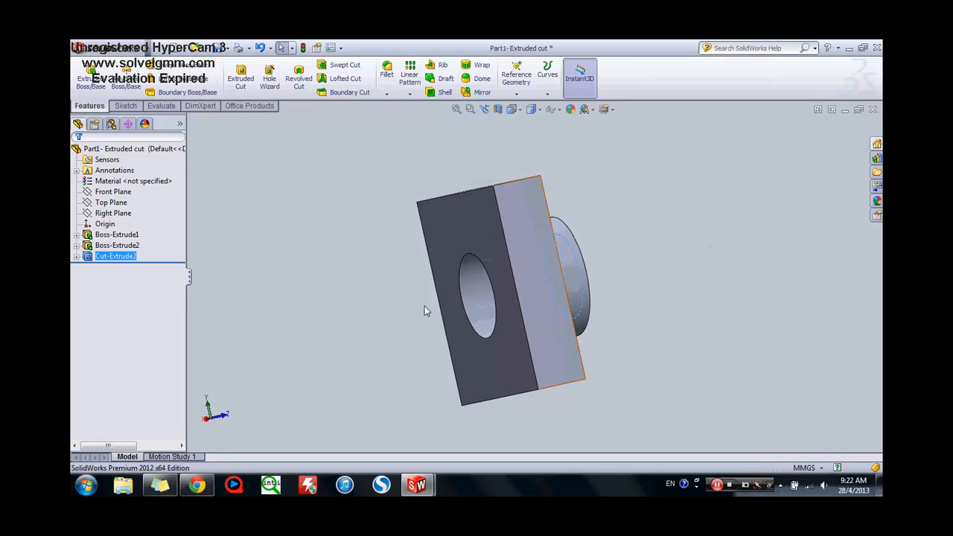
scroll(637, 259, "down", 2)
scroll(626, 261, "up", 3)
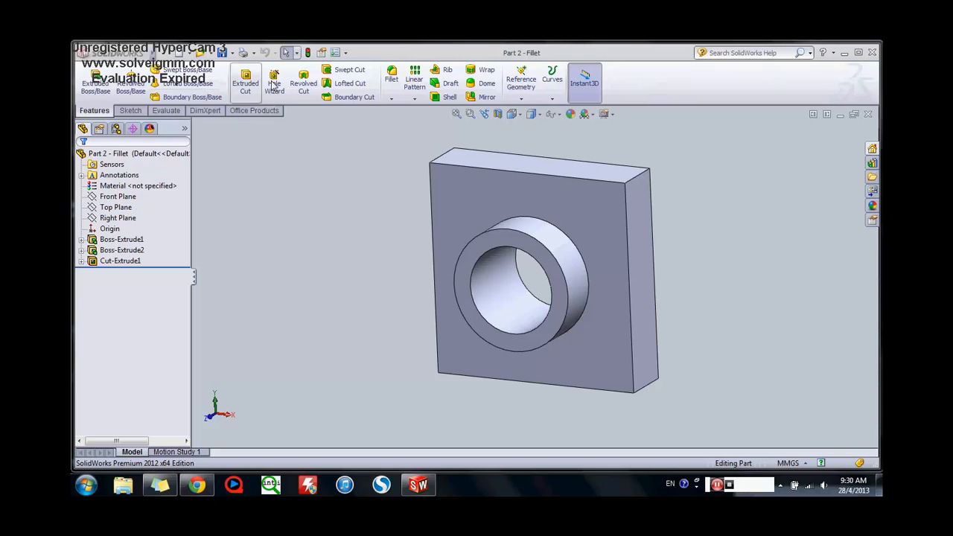
Step: Start a constant-radius fillet on the plate's front face and set its radius to 5 mm
left_click(392, 79)
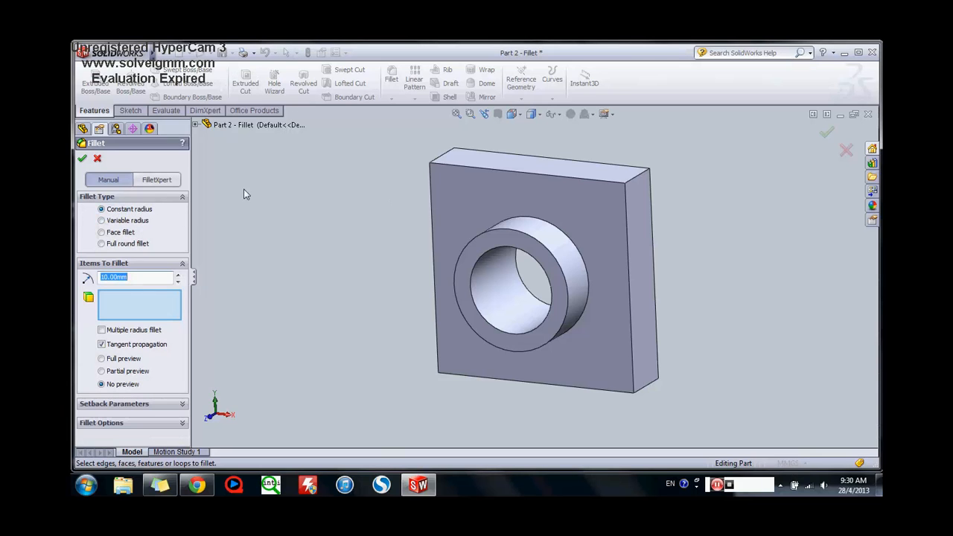
mouse_move(398, 161)
middle_mouse_down()
mouse_move(415, 168)
mouse_move(415, 158)
middle_mouse_up()
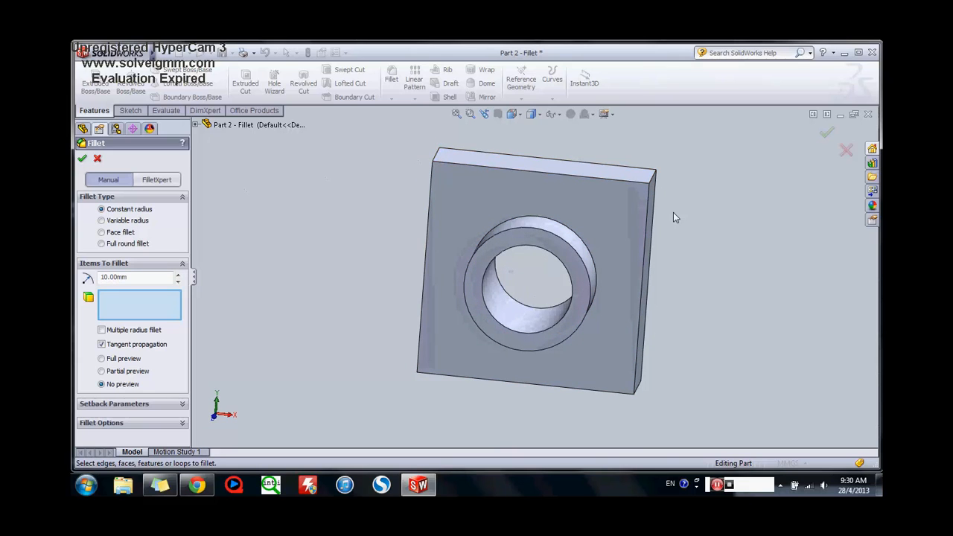
middle_click_drag(693, 195, 671, 208)
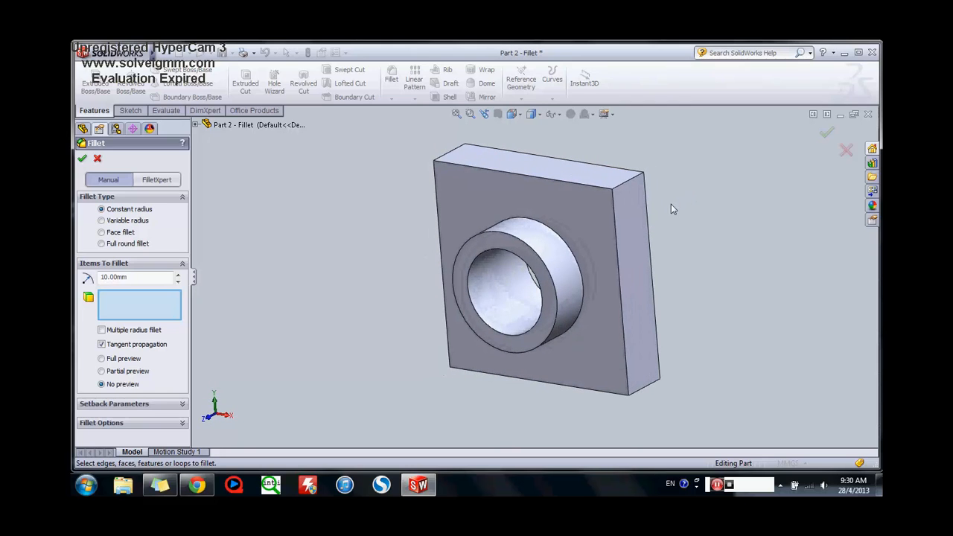
middle_click_drag(657, 215, 675, 202)
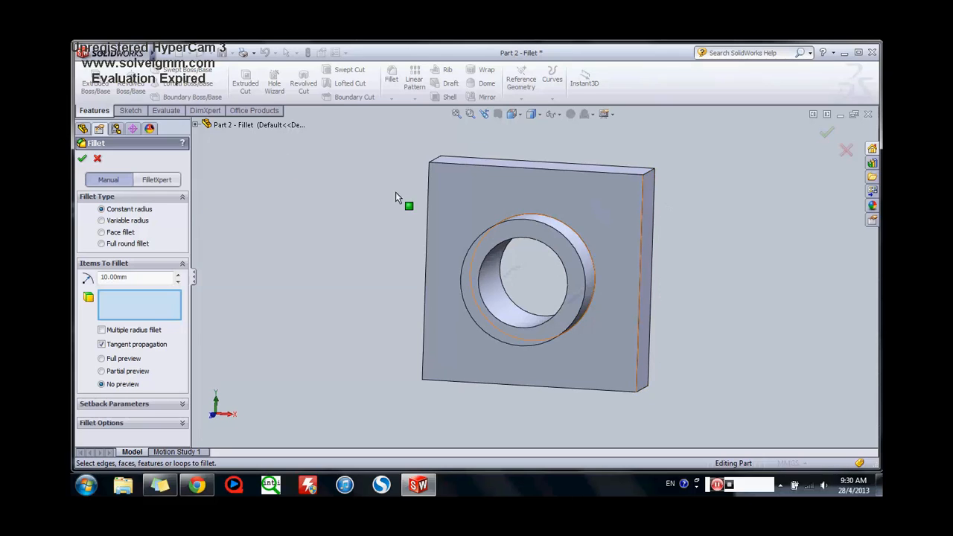
left_click(604, 219)
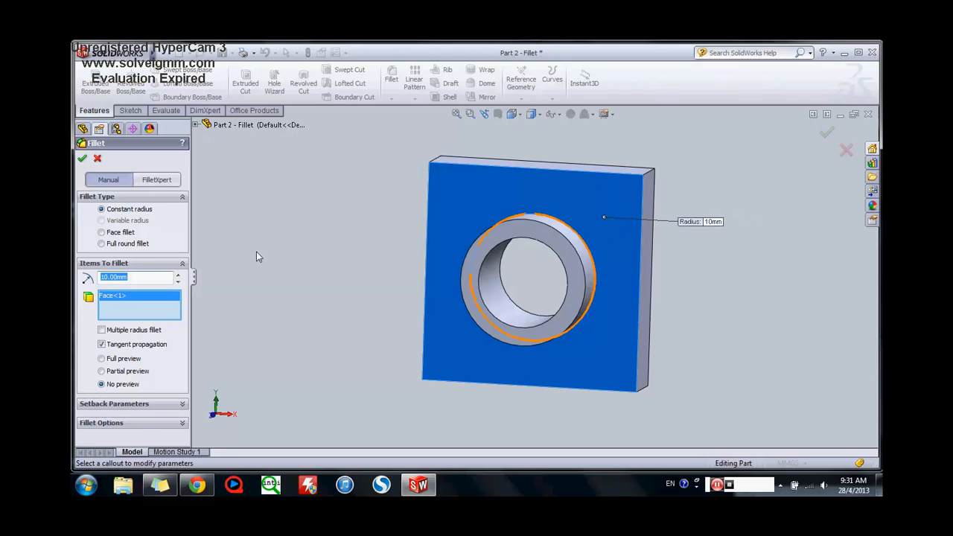
type("5")
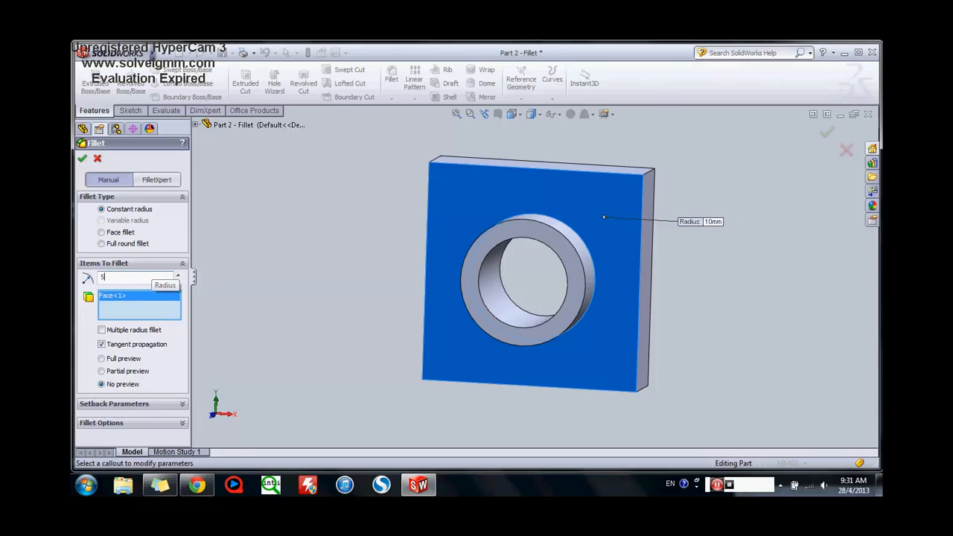
key("Return")
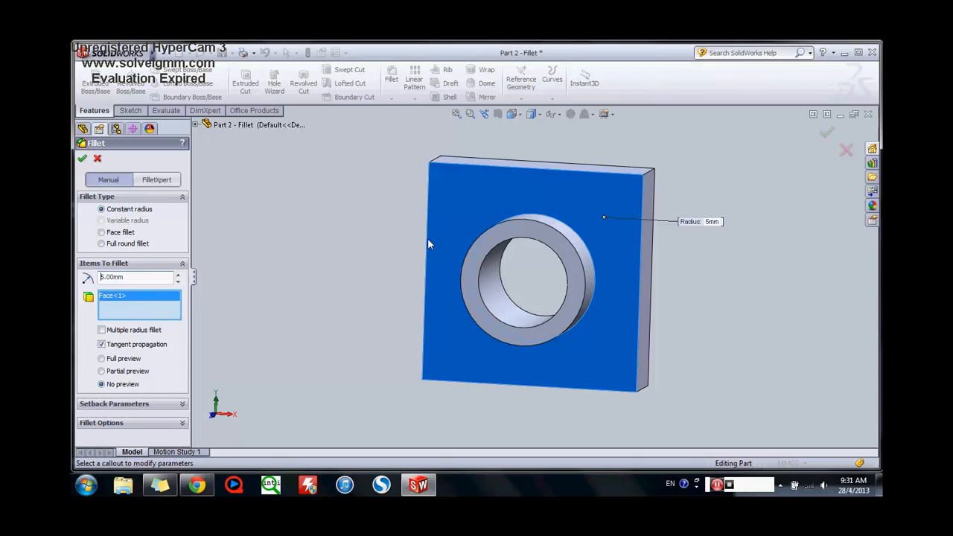
Step: Add the plate's four short corner edges, running through its thickness, to the items to fillet
middle_click_drag(440, 201, 413, 211)
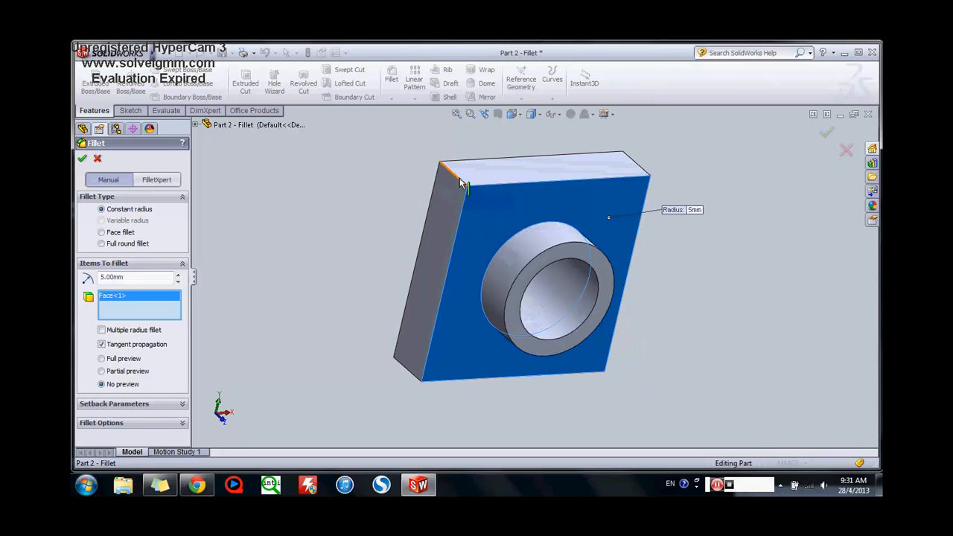
middle_click_drag(674, 178, 638, 188)
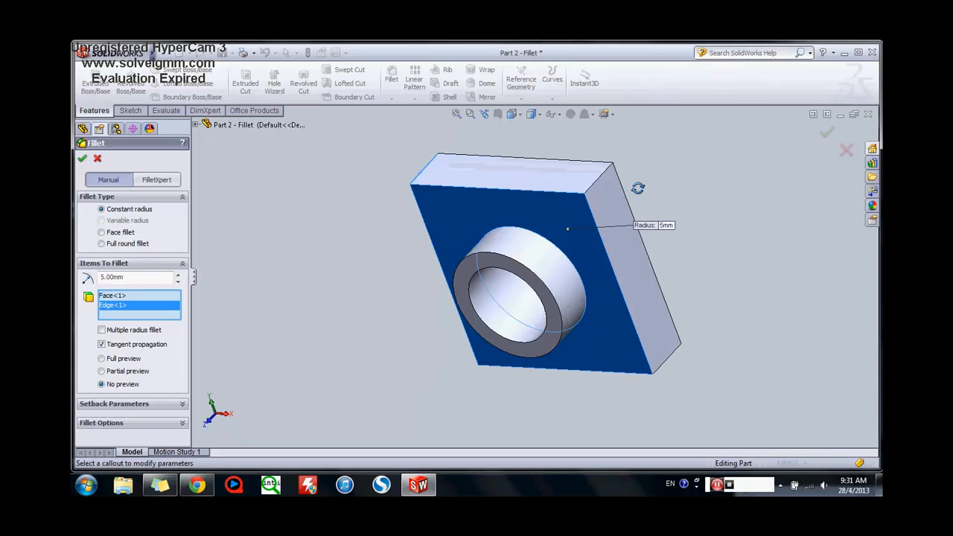
left_click(595, 190)
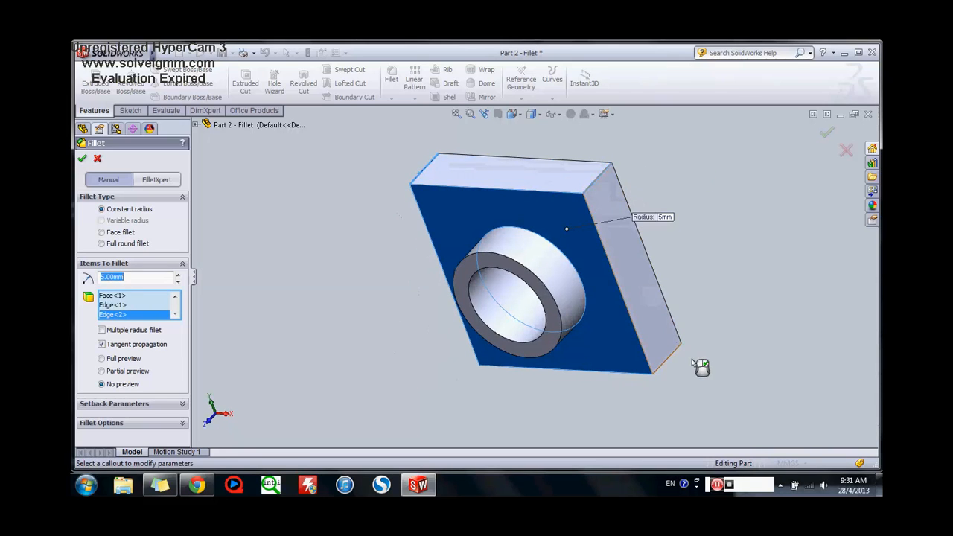
middle_click_drag(700, 365, 665, 227)
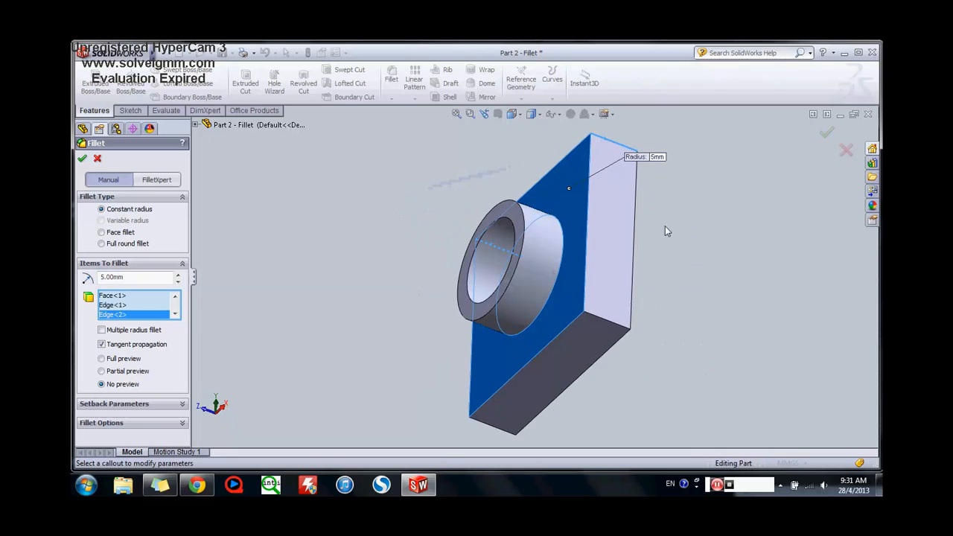
left_click(602, 320)
middle_click_drag(432, 378, 551, 373)
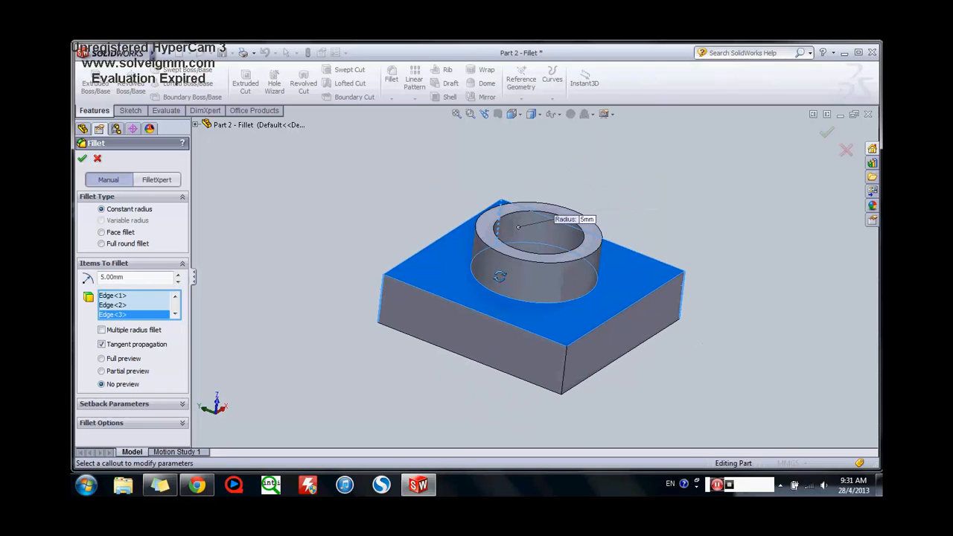
left_click(565, 364)
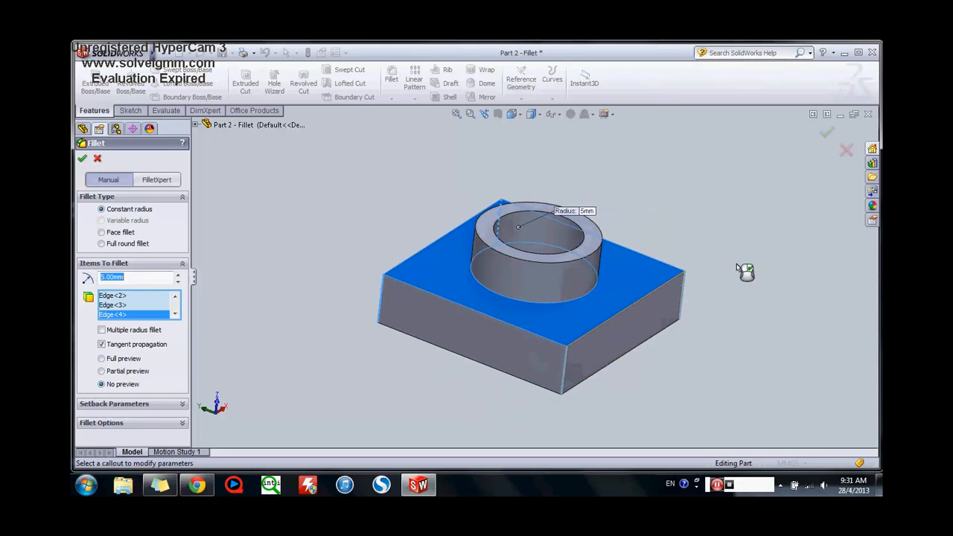
Step: Create the fillet on the selected face and corner edges, and inspect the rounded plate from several sides
middle_click_drag(744, 270, 673, 332)
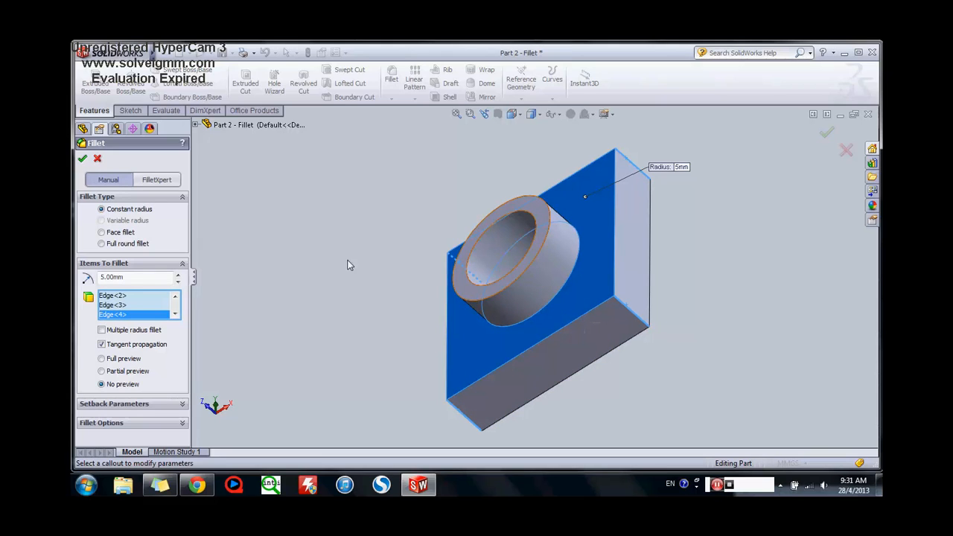
key("Return")
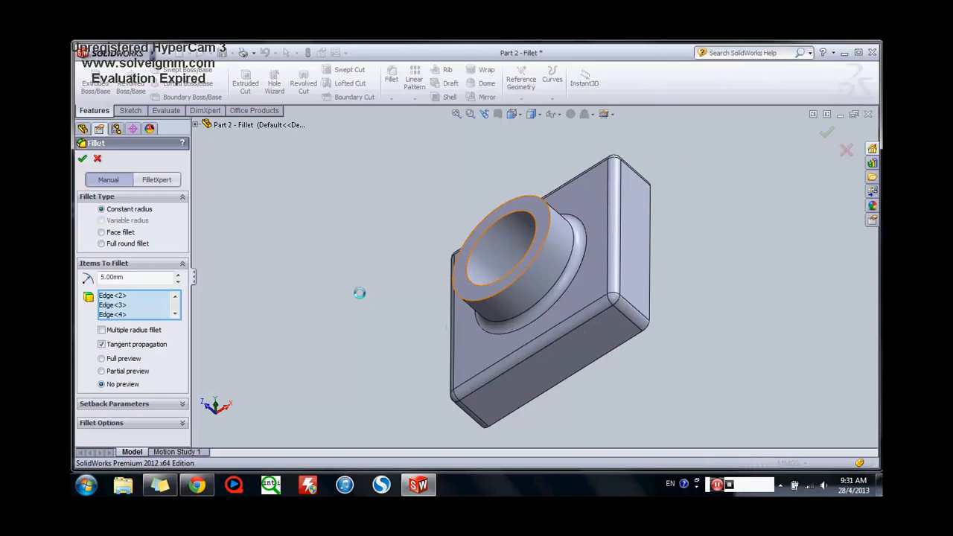
middle_click_drag(359, 293, 422, 326)
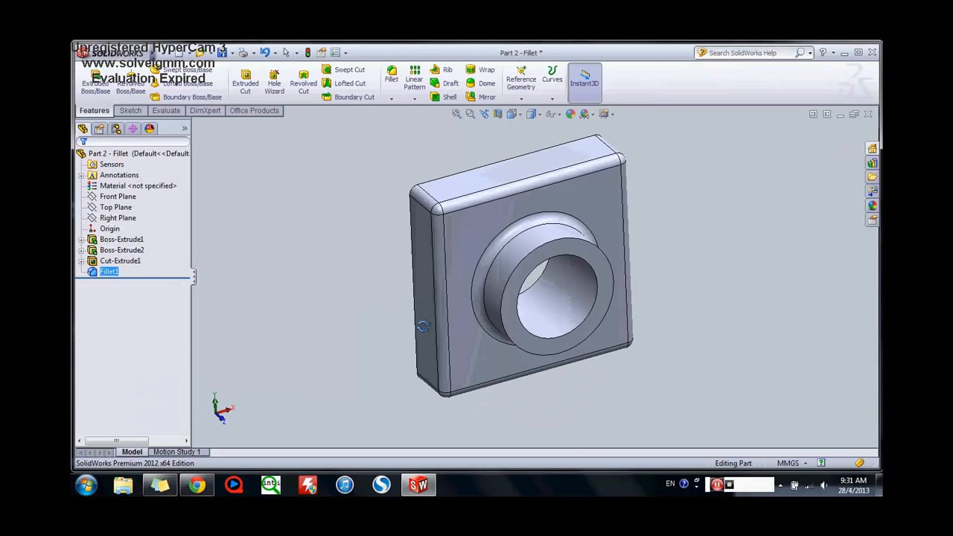
middle_click_drag(710, 190, 663, 230)
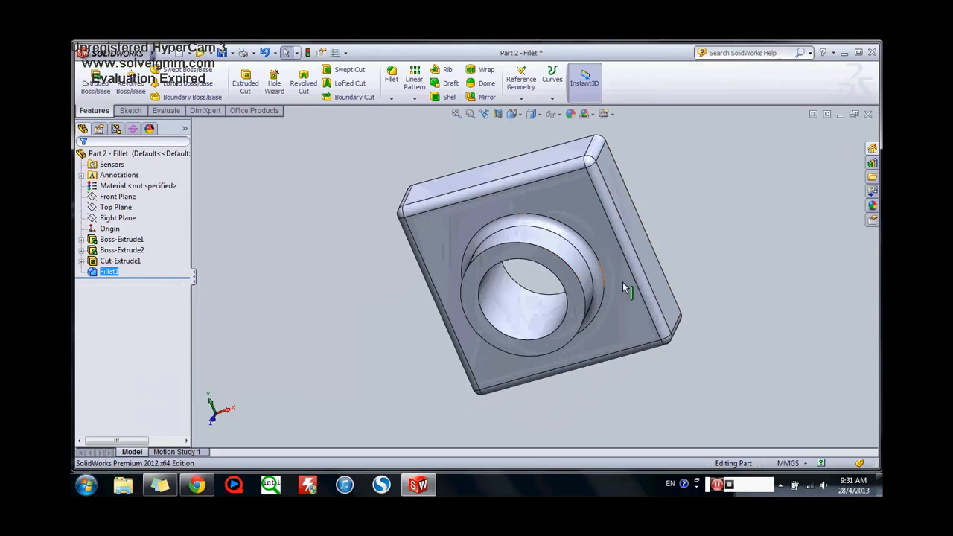
middle_click_drag(761, 211, 676, 177)
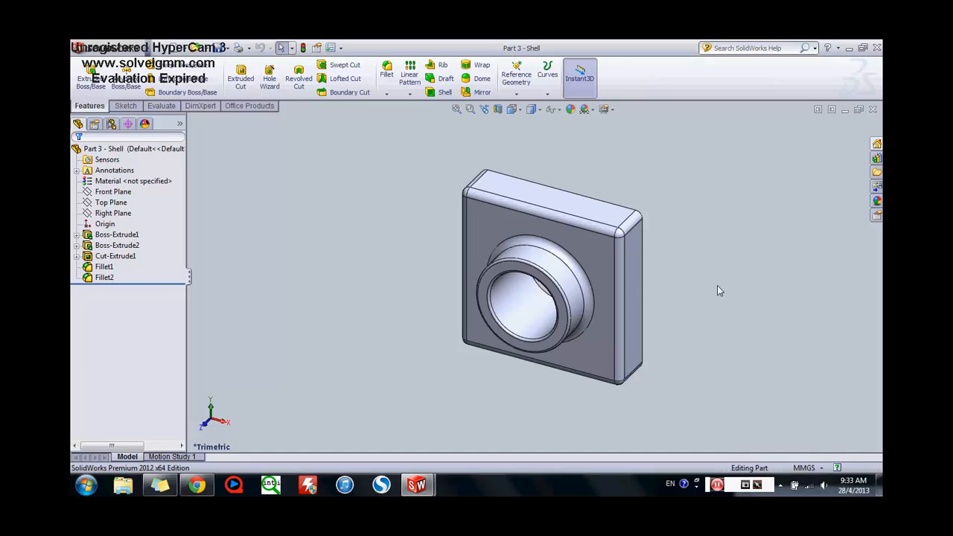
Step: Examine the filleted, bossed plate in Part 3 - Shell from the front, sides and back
middle_click_drag(717, 286, 644, 285)
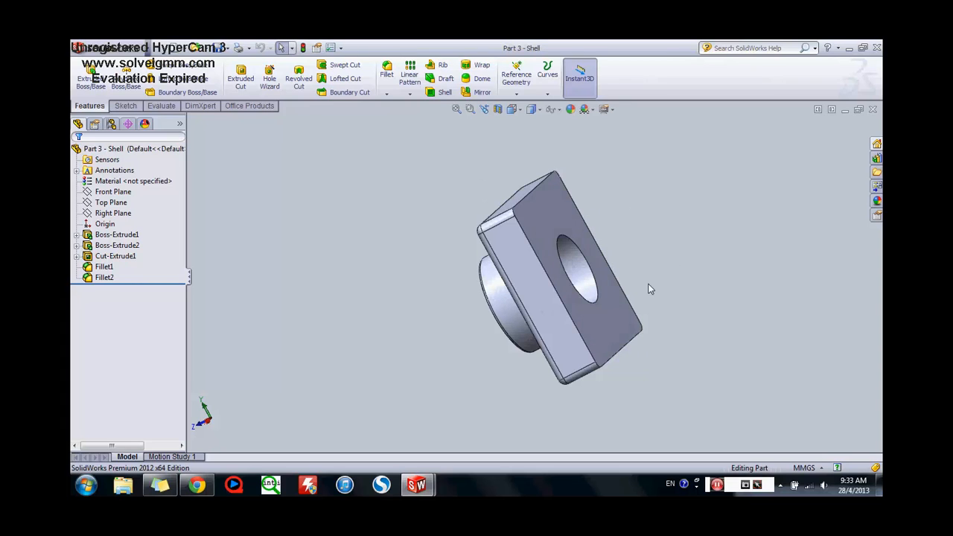
middle_click_drag(704, 219, 619, 246)
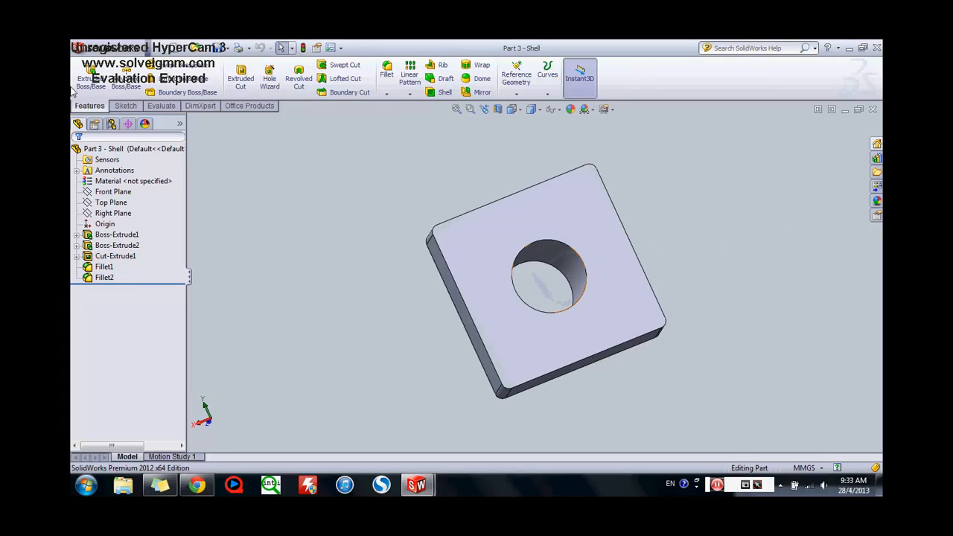
left_click(131, 105)
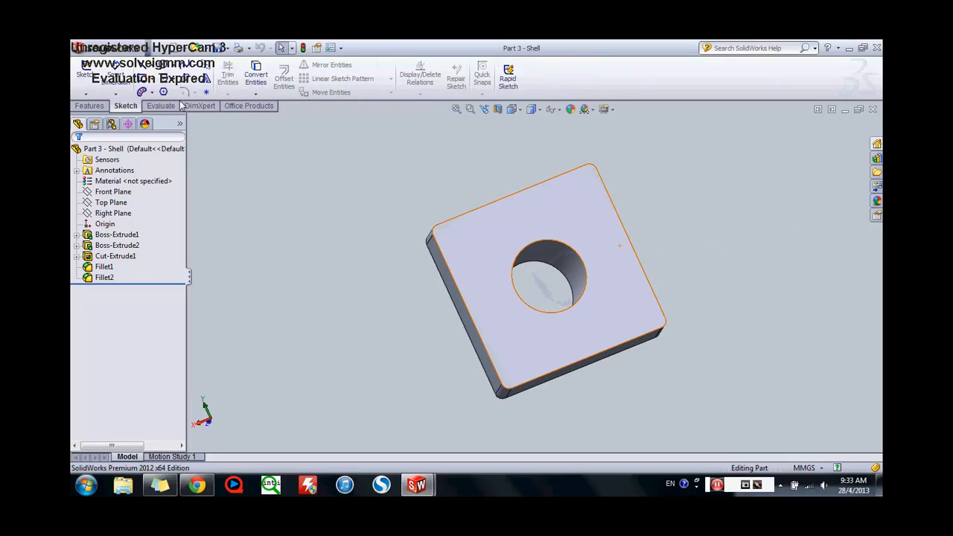
left_click(162, 108)
left_click(127, 106)
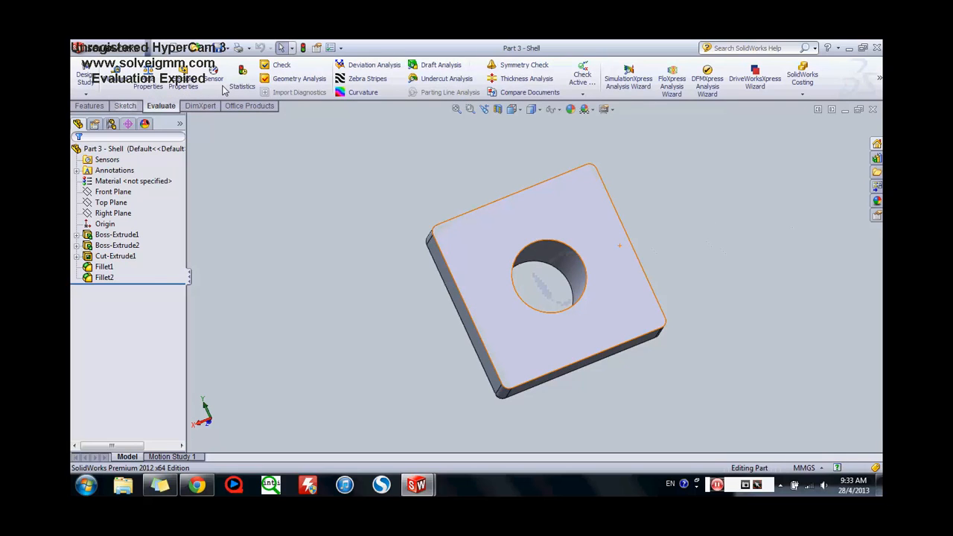
middle_click_drag(674, 207, 679, 247)
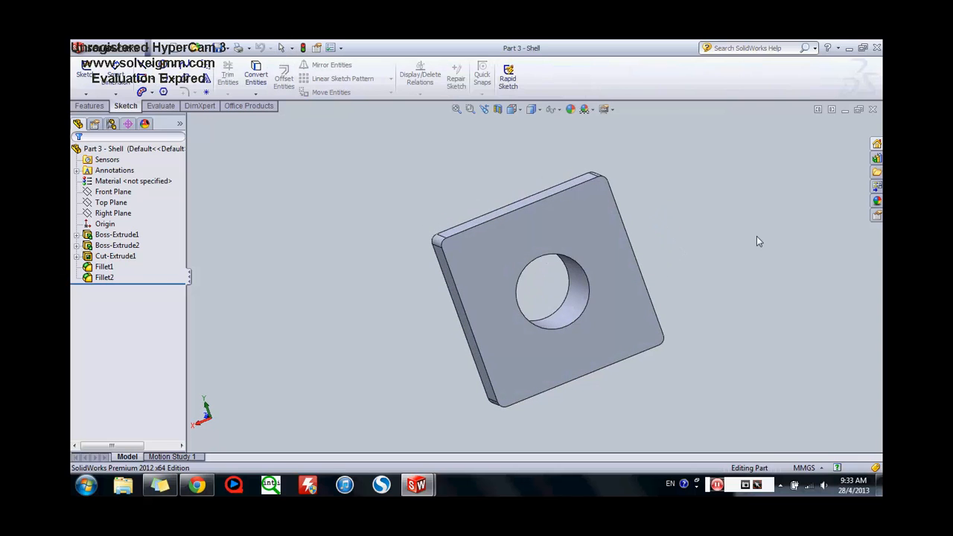
middle_click_drag(758, 241, 690, 213)
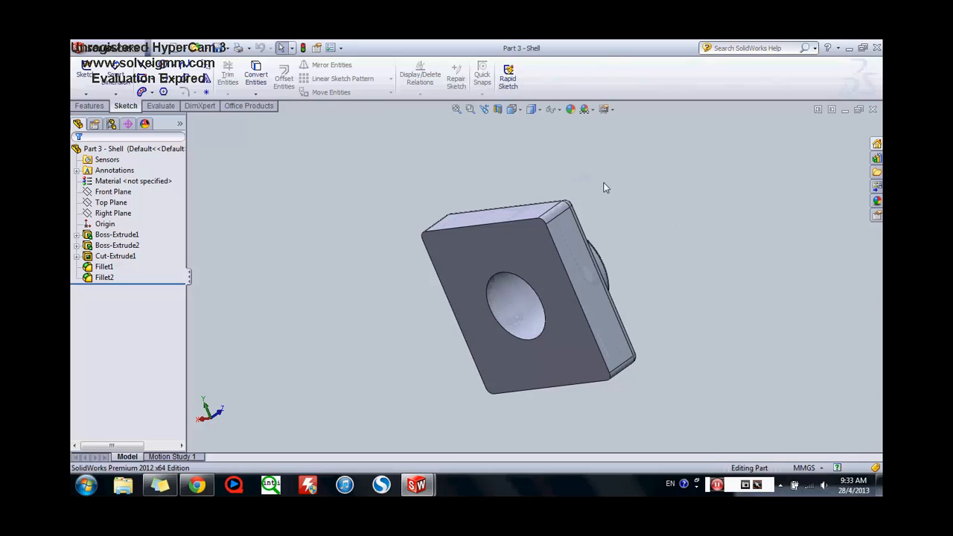
middle_click_drag(604, 187, 607, 168)
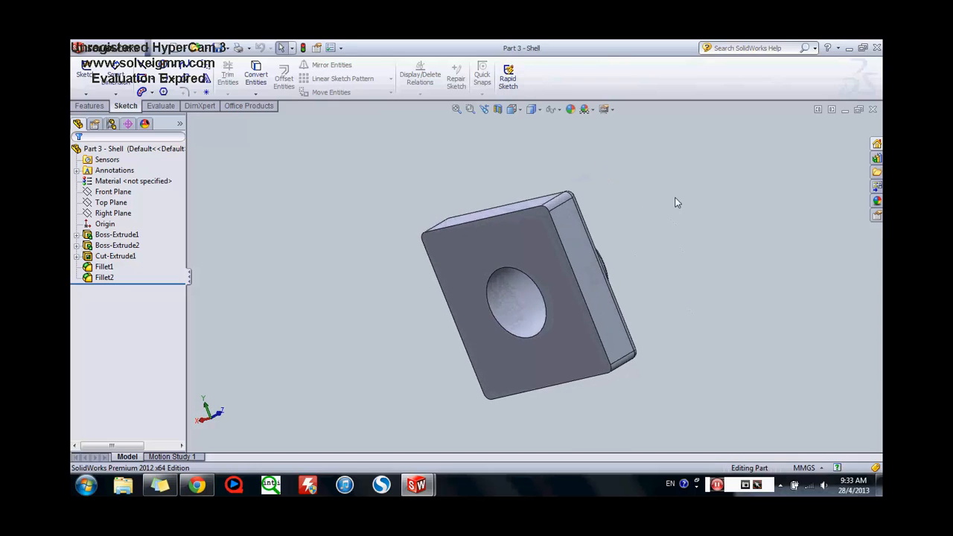
mouse_move(712, 239)
middle_mouse_down()
mouse_move(704, 232)
mouse_move(643, 295)
mouse_move(685, 245)
mouse_move(705, 238)
middle_mouse_up()
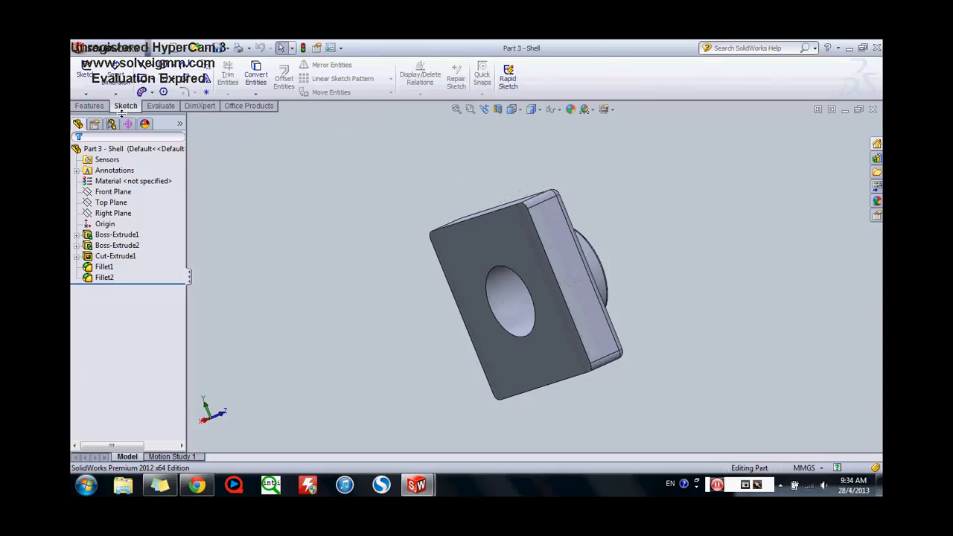
Step: Start a Shell feature and select the plate's flat back face as the face to remove
left_click(93, 108)
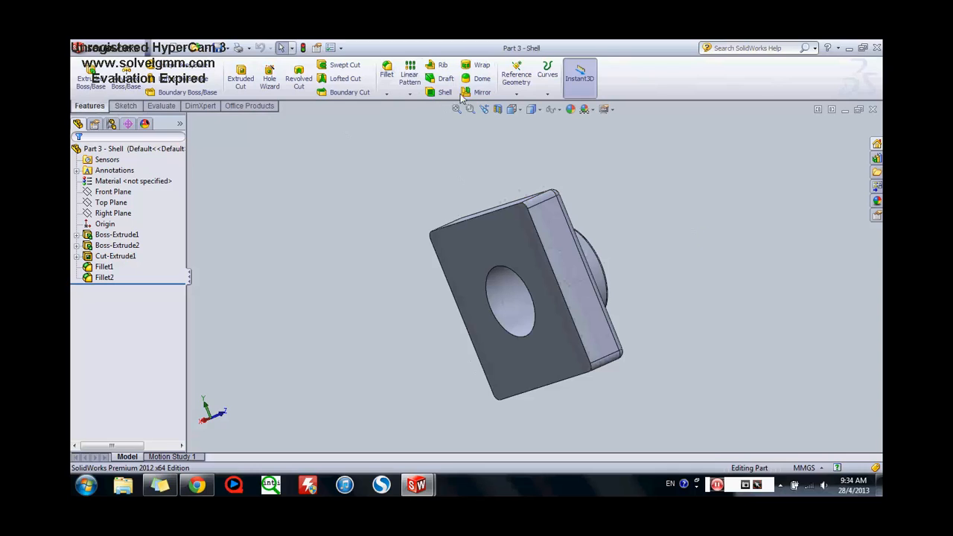
left_click(442, 91)
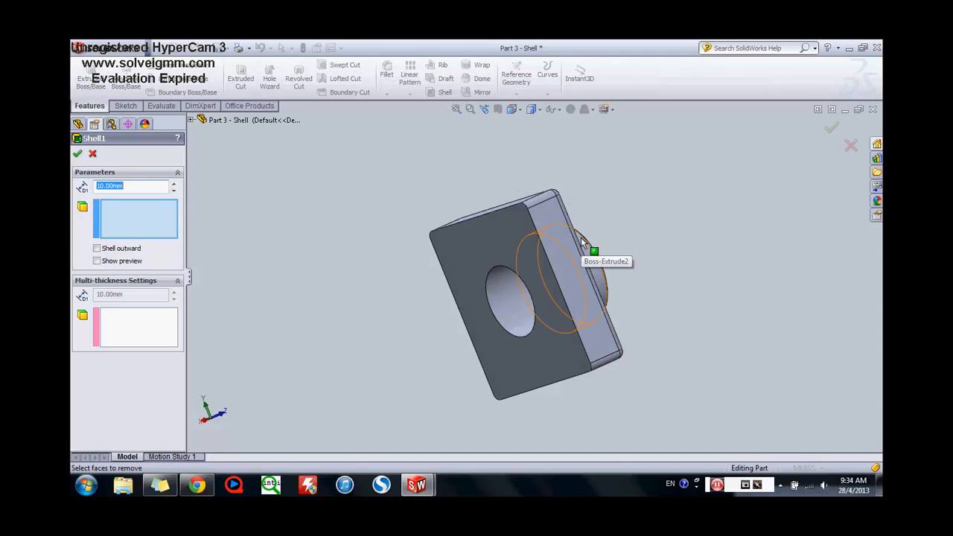
middle_click_drag(581, 237, 683, 234)
middle_click_drag(728, 202, 698, 274)
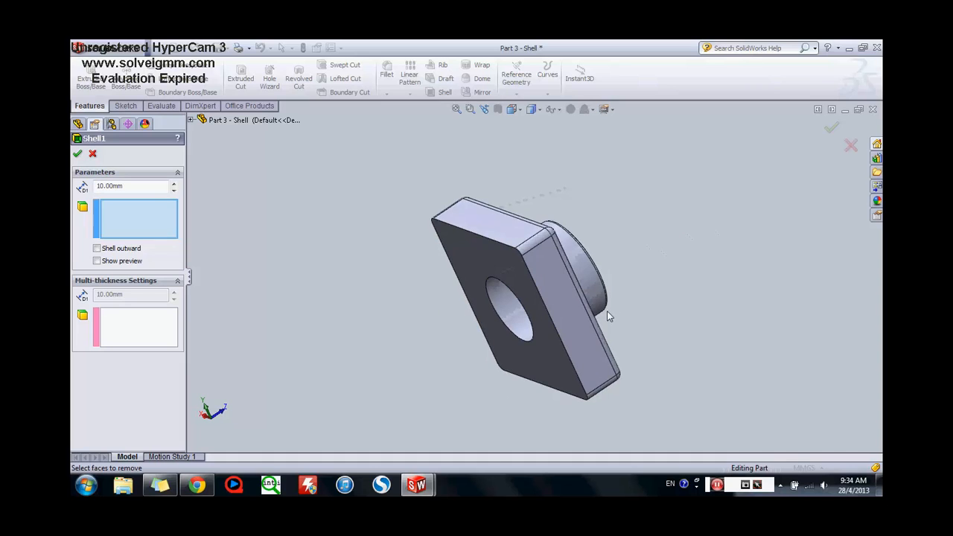
middle_click_drag(607, 312, 634, 284)
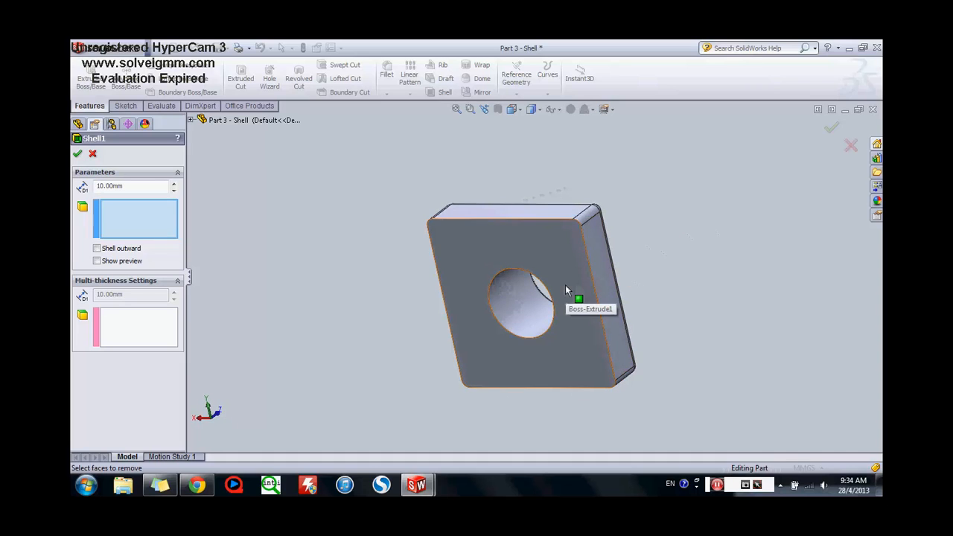
middle_click_drag(639, 265, 636, 235)
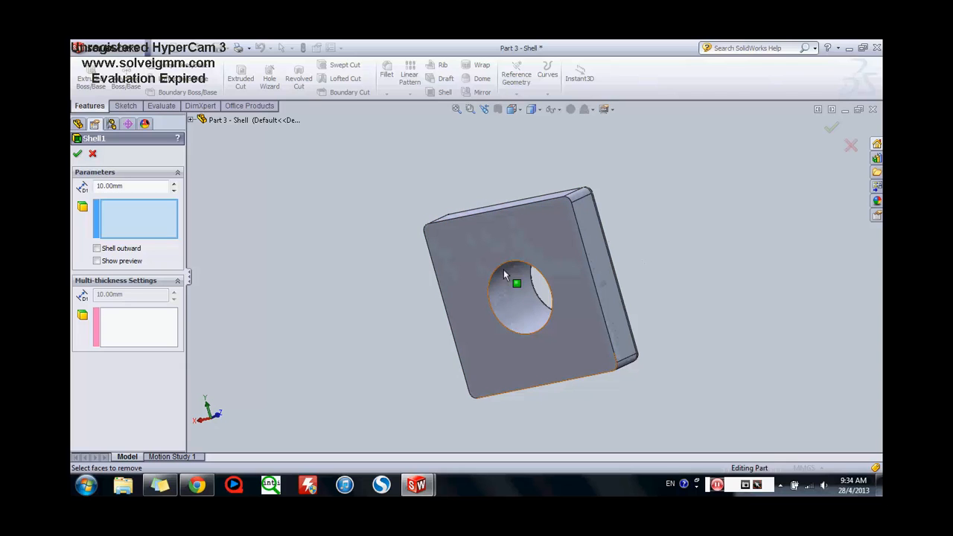
left_click(512, 245)
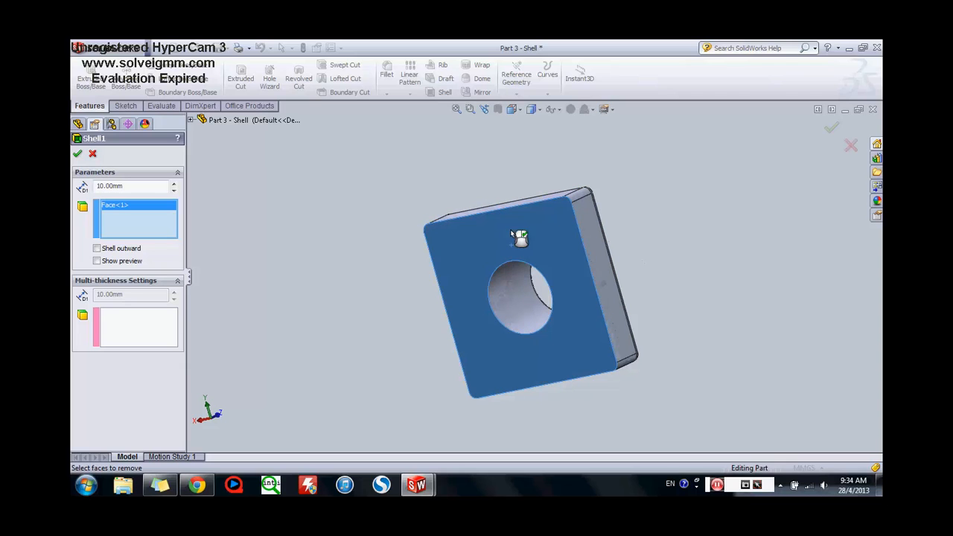
Step: Set the shell thickness to 2 mm, create the shell, and inspect the hollowed interior from the back
left_click_drag(123, 187, 89, 189)
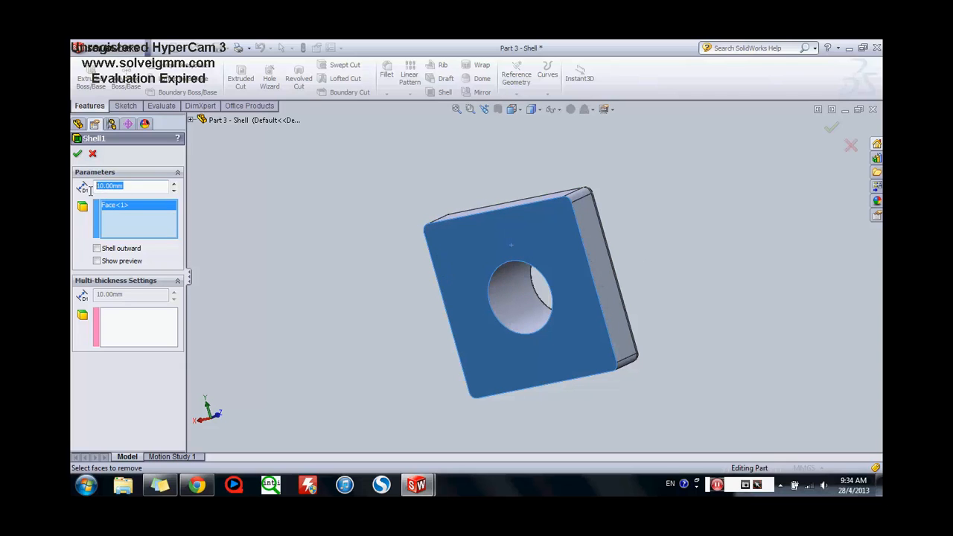
type("2")
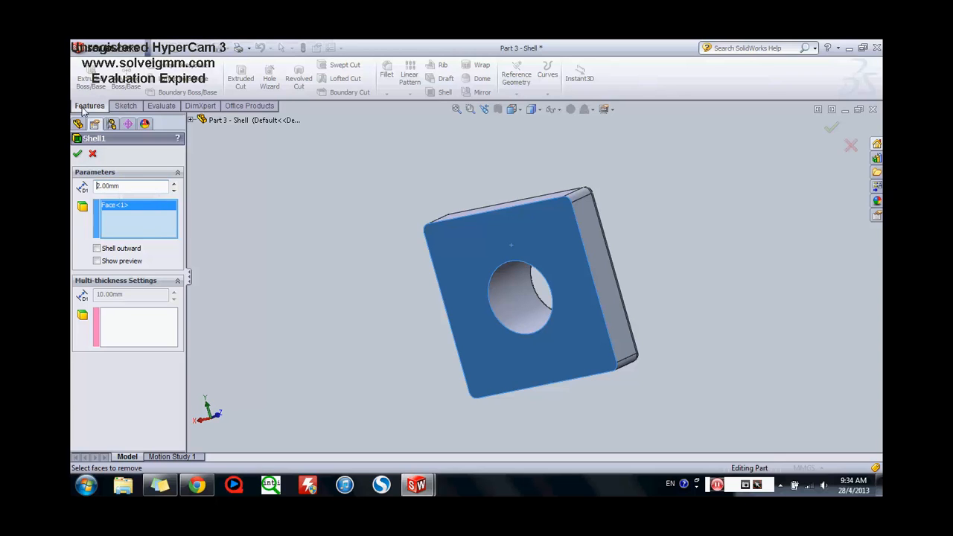
left_click(77, 156)
middle_click_drag(346, 266, 382, 262)
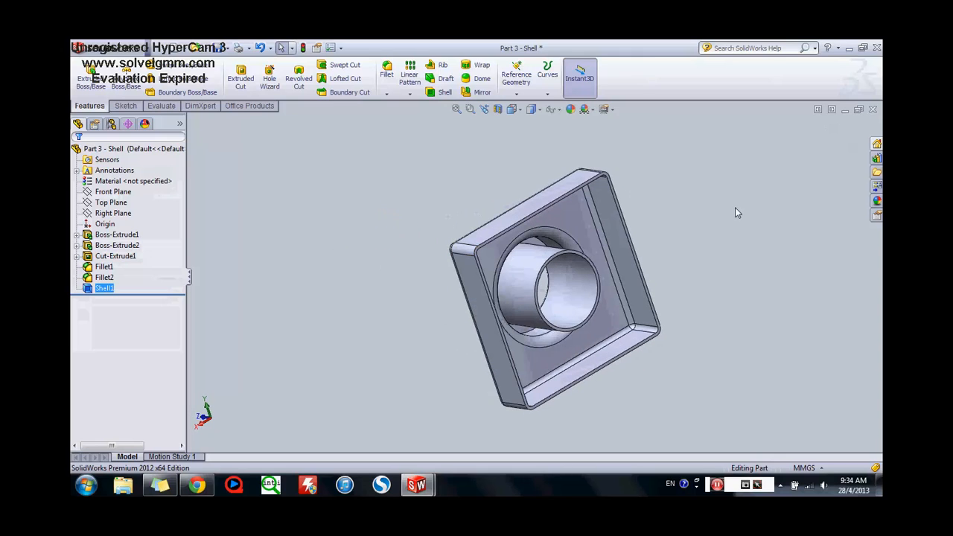
Step: Examine the shelled plate in Part 3 - Shell from the open back, the sides and the front
middle_click_drag(735, 209, 676, 250)
middle_click_drag(403, 266, 425, 264)
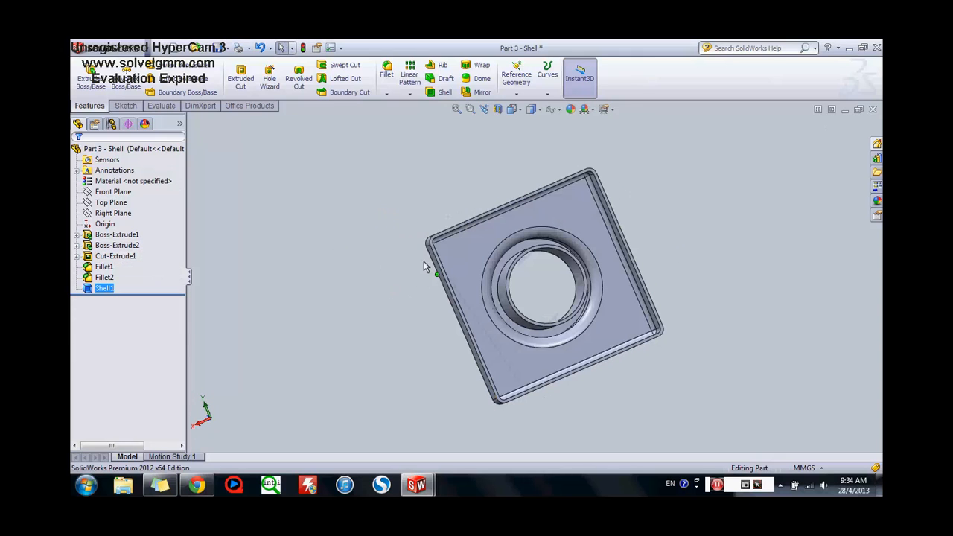
middle_click_drag(528, 170, 473, 170)
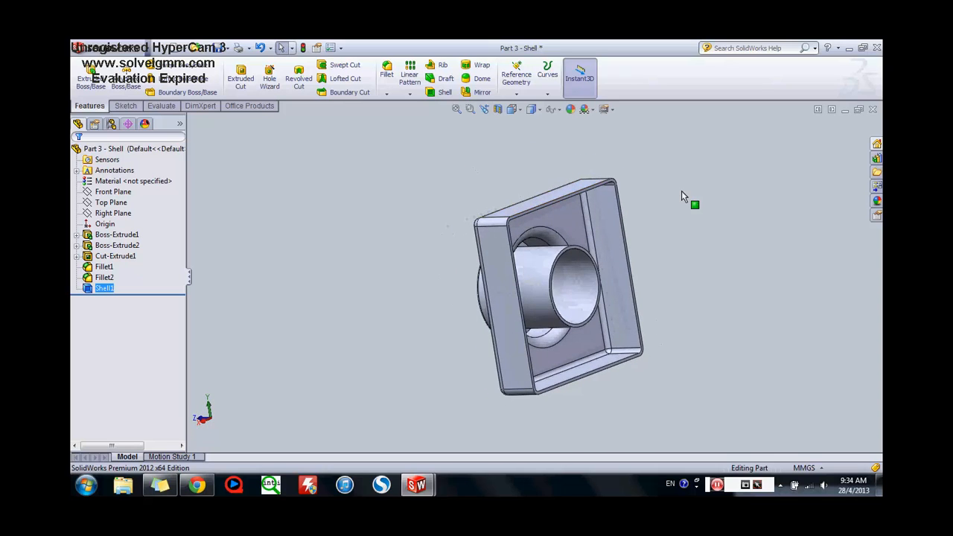
middle_click_drag(681, 196, 626, 238)
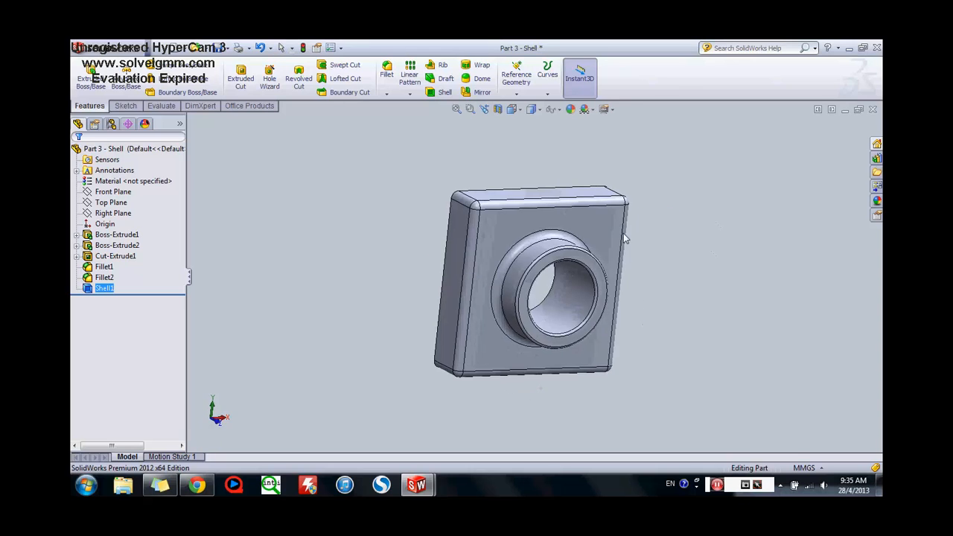
mouse_move(417, 484)
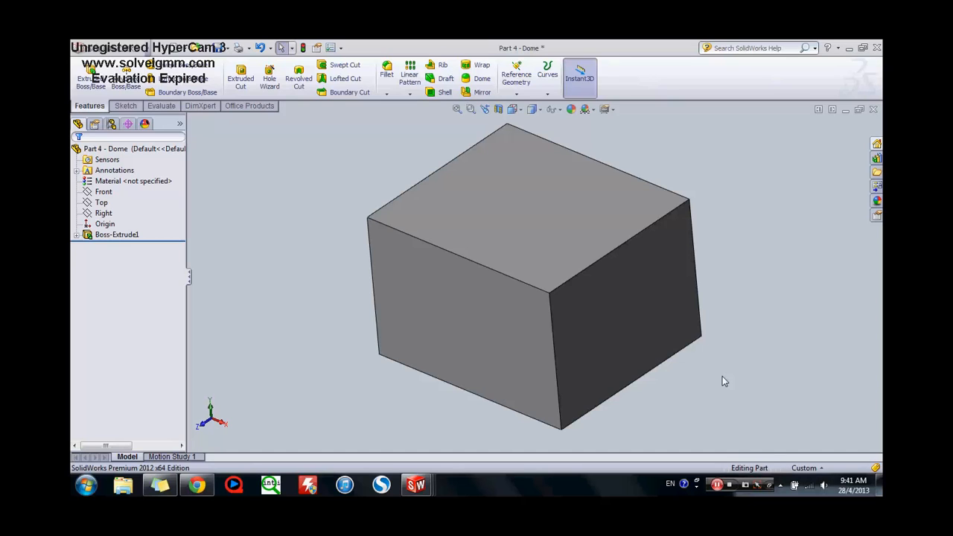
Step: Create a dome with a 50 mm distance on the block's top face in Part 4 - Dome and inspect its curvature
mouse_move(677, 192)
middle_mouse_down()
mouse_move(685, 164)
mouse_move(680, 186)
middle_mouse_up()
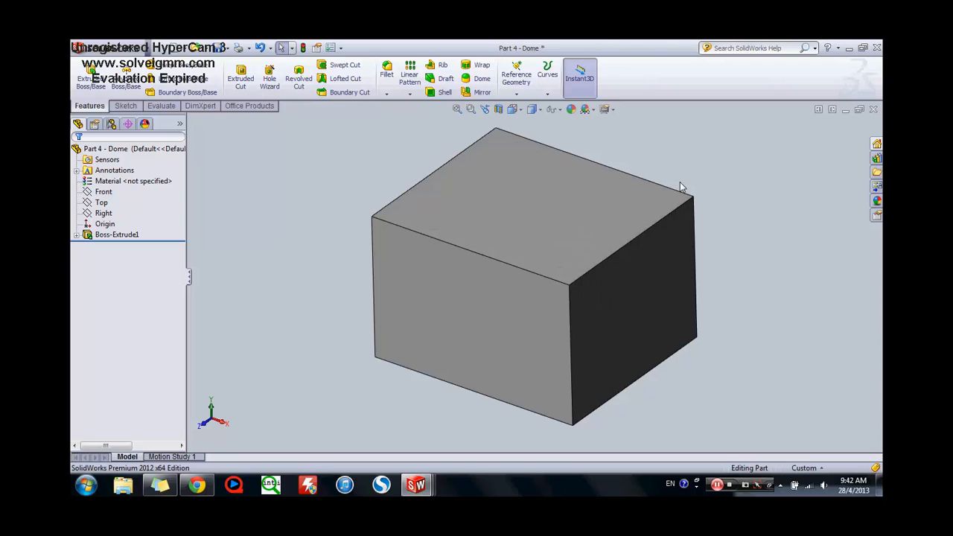
left_click(521, 183)
left_click(476, 81)
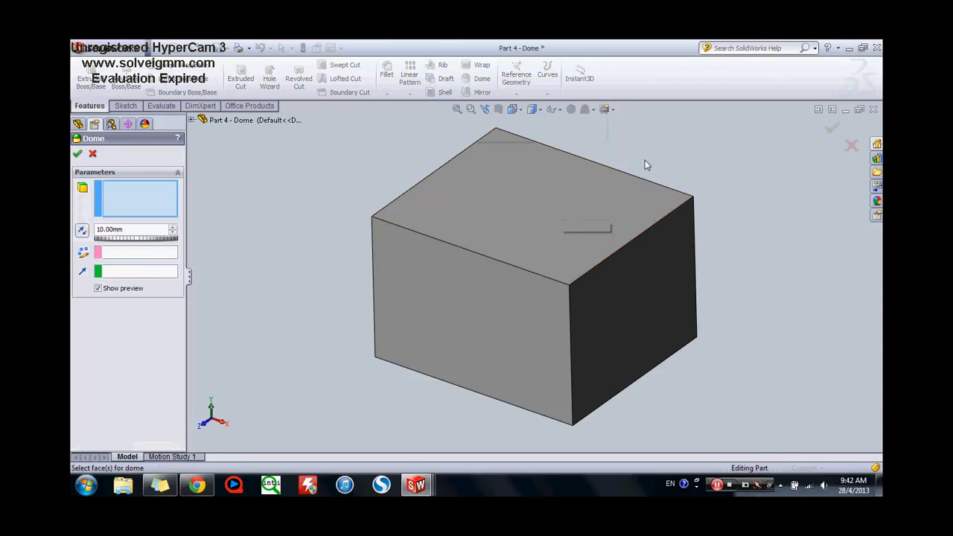
left_click(535, 198)
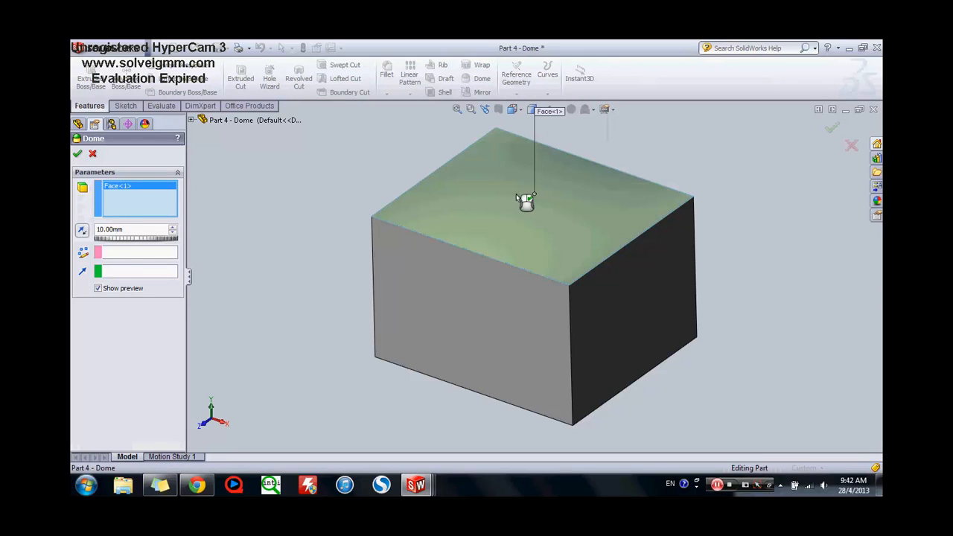
left_click(173, 227)
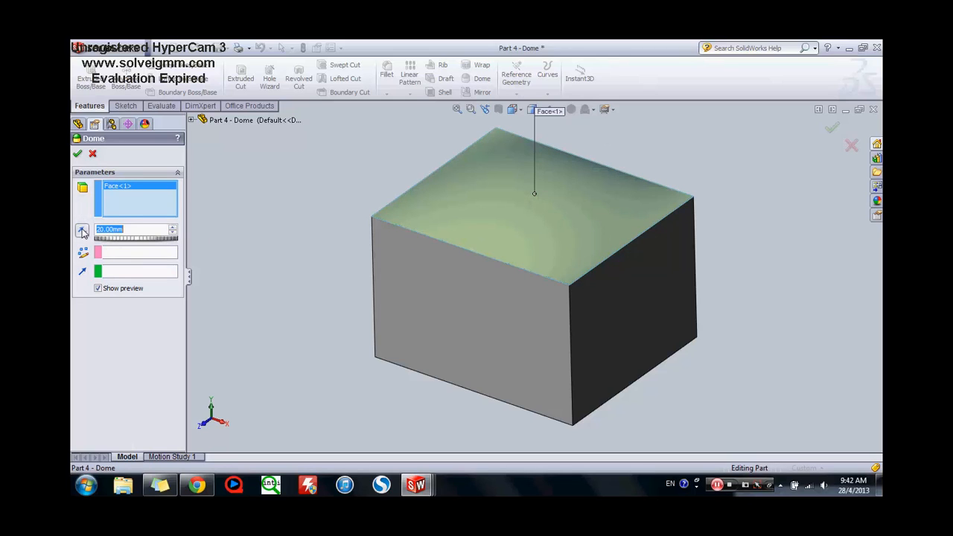
left_click(173, 227)
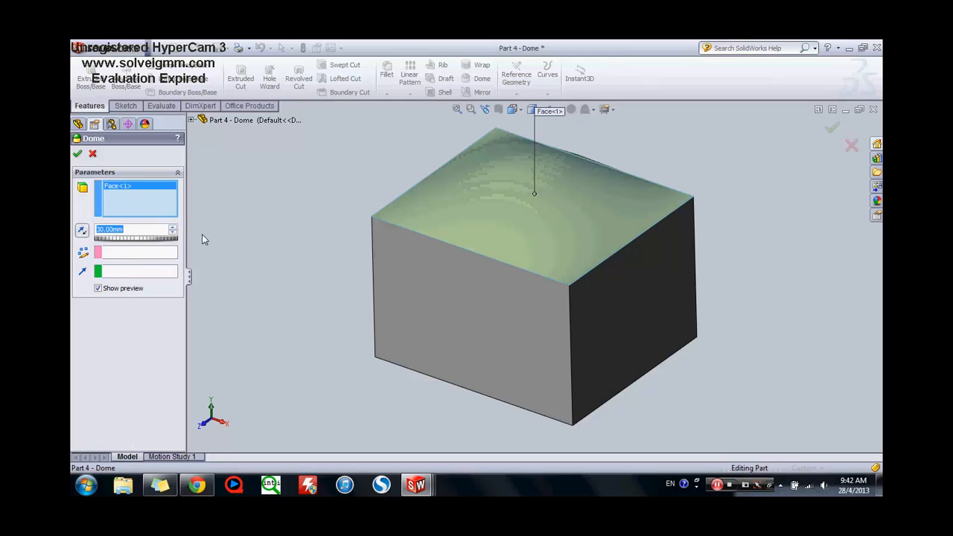
left_click(173, 227)
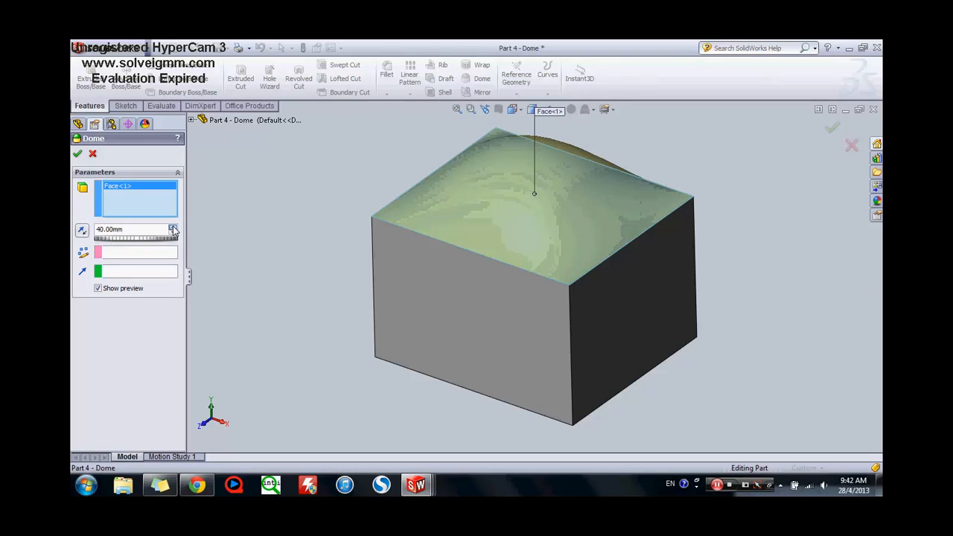
left_click(172, 227)
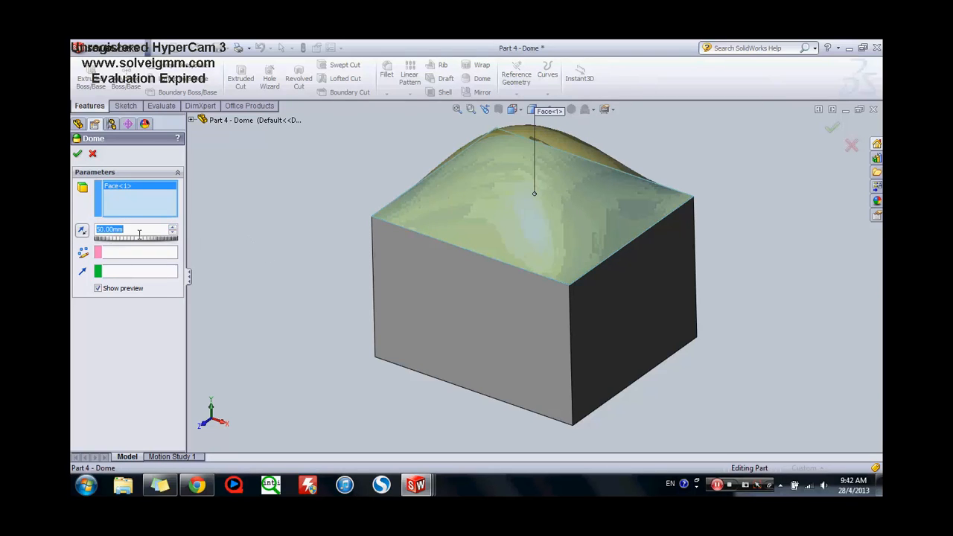
left_click(78, 154)
middle_click_drag(372, 309, 481, 265)
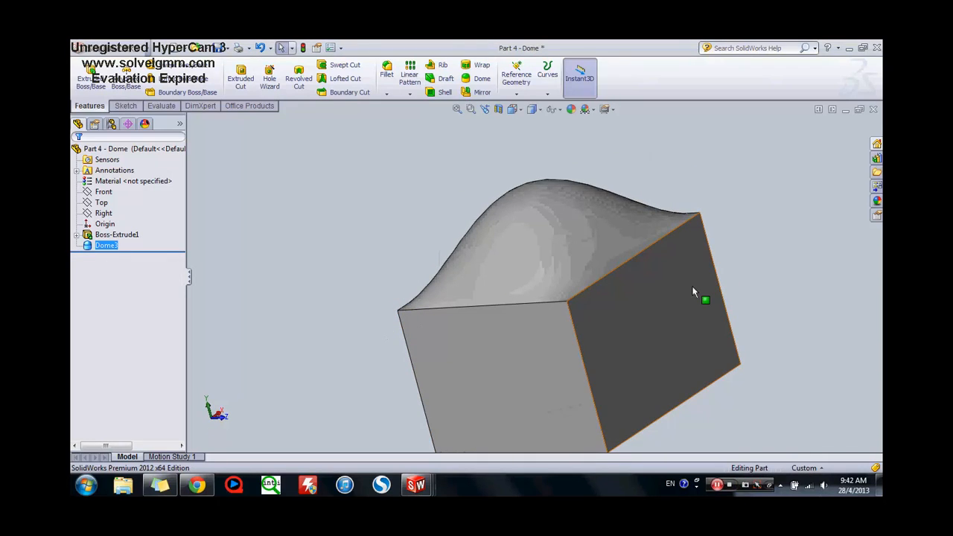
middle_click_drag(738, 229, 736, 283)
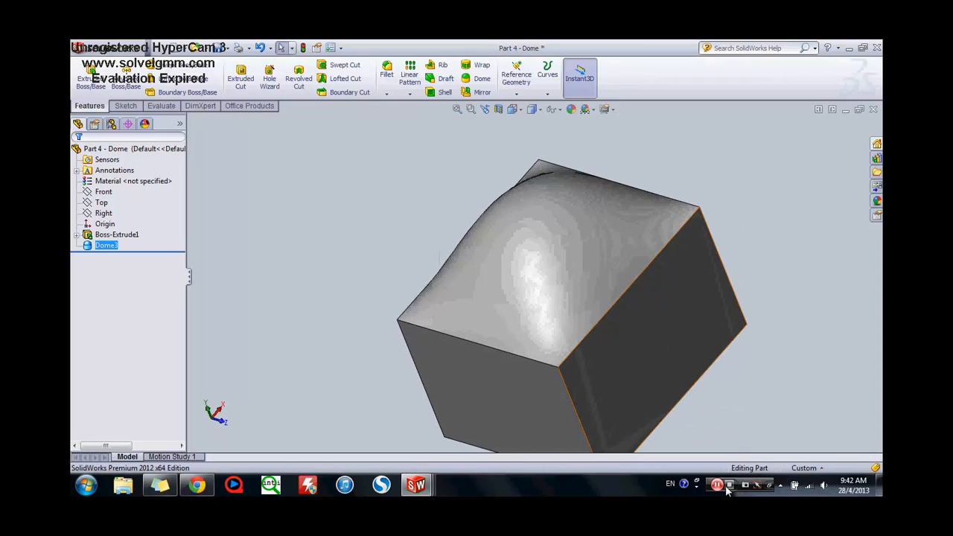
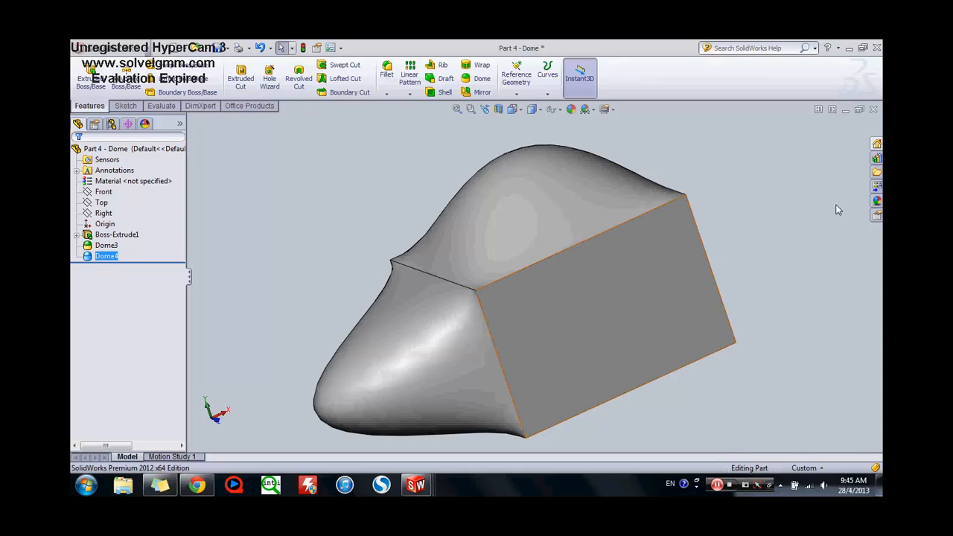
Step: Set up a Mirror about the flat side face adjoining both domes, with both domes and the base block as the features
middle_click_drag(837, 209, 792, 229)
key("z")
key("z")
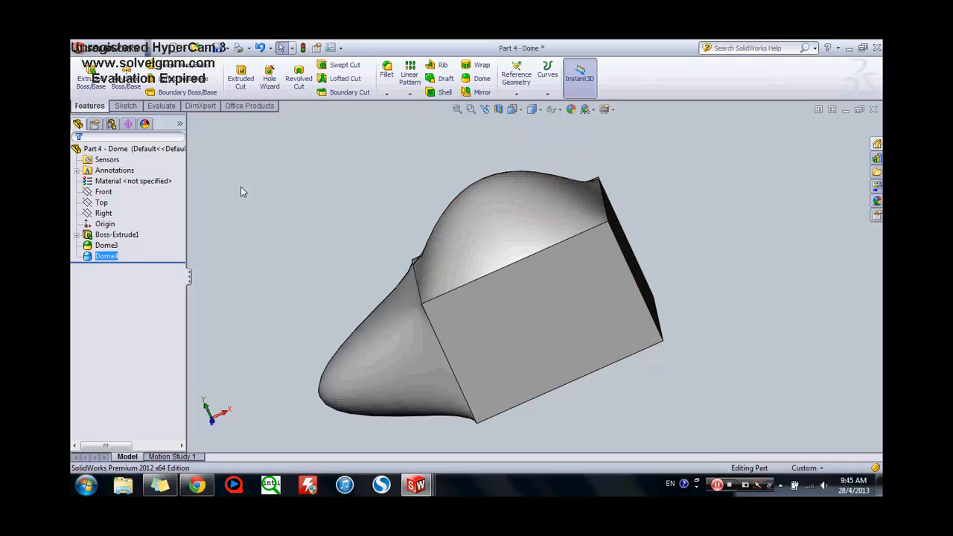
left_click(481, 93)
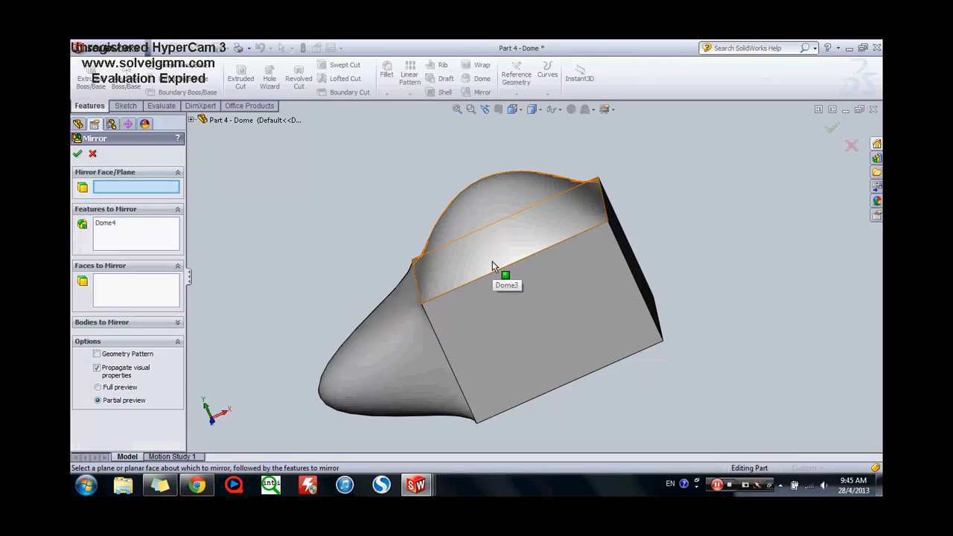
left_click(509, 319)
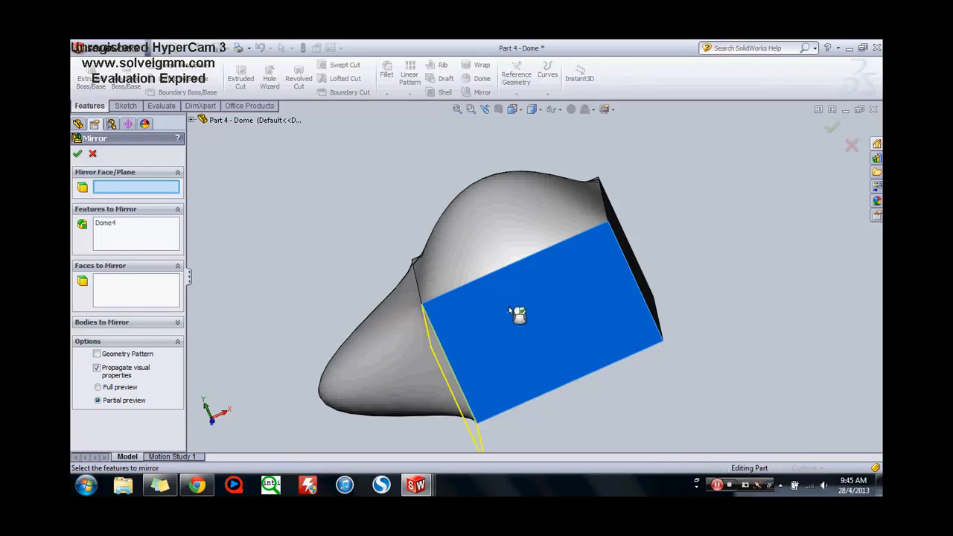
left_click(518, 248)
middle_click_drag(732, 248, 686, 267)
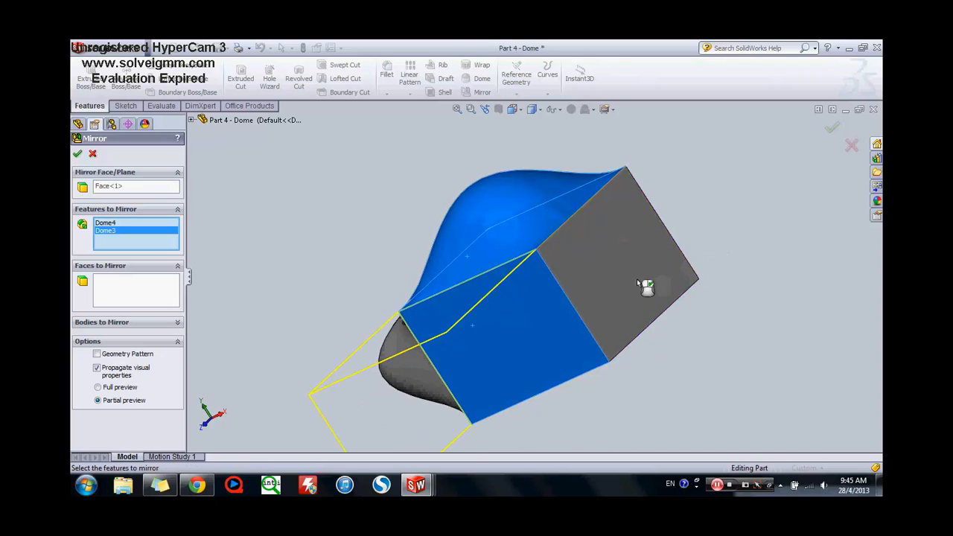
left_click(659, 380)
middle_click_drag(659, 382, 698, 328)
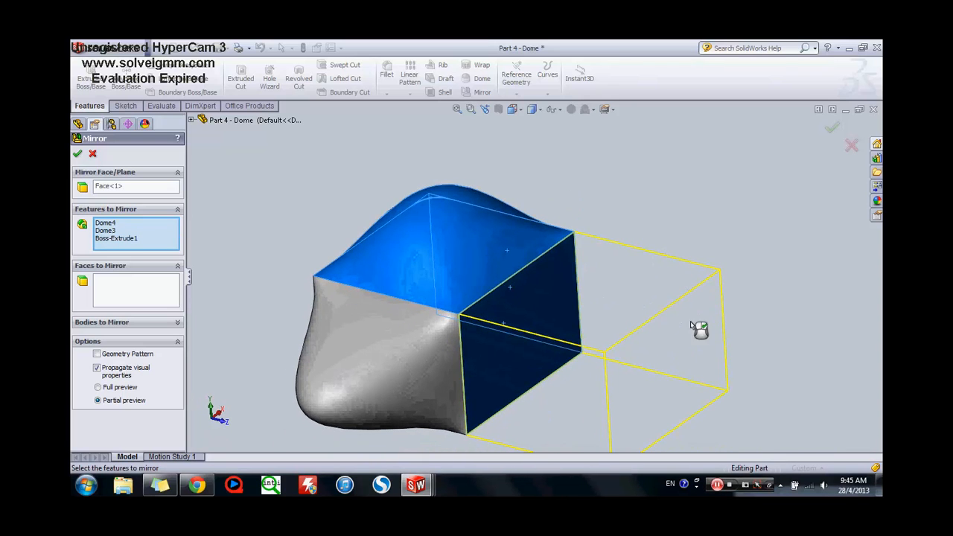
Step: Remove and re-add the upper dome in the mirror selection, create the mirror, and inspect the doubled body
middle_click_drag(709, 263, 663, 306)
left_click(473, 219)
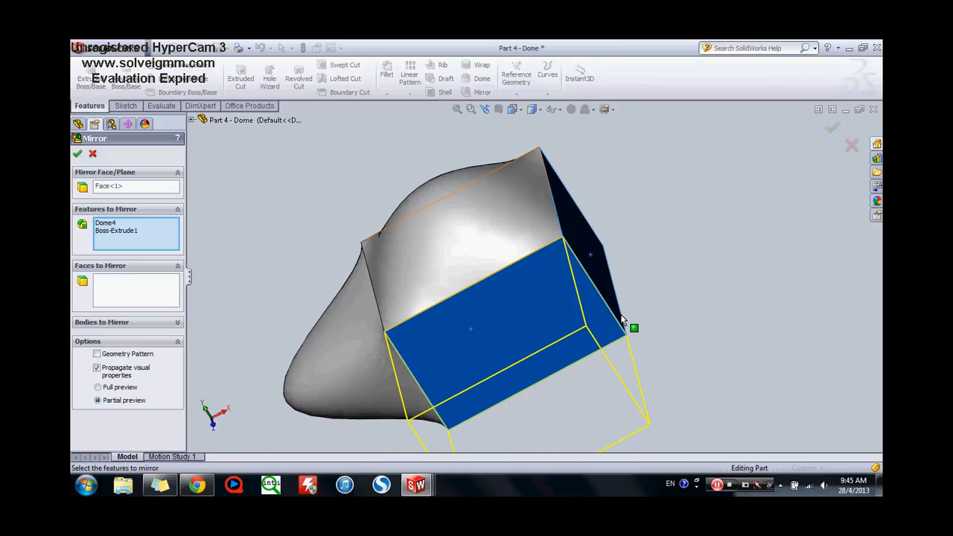
left_click(479, 252)
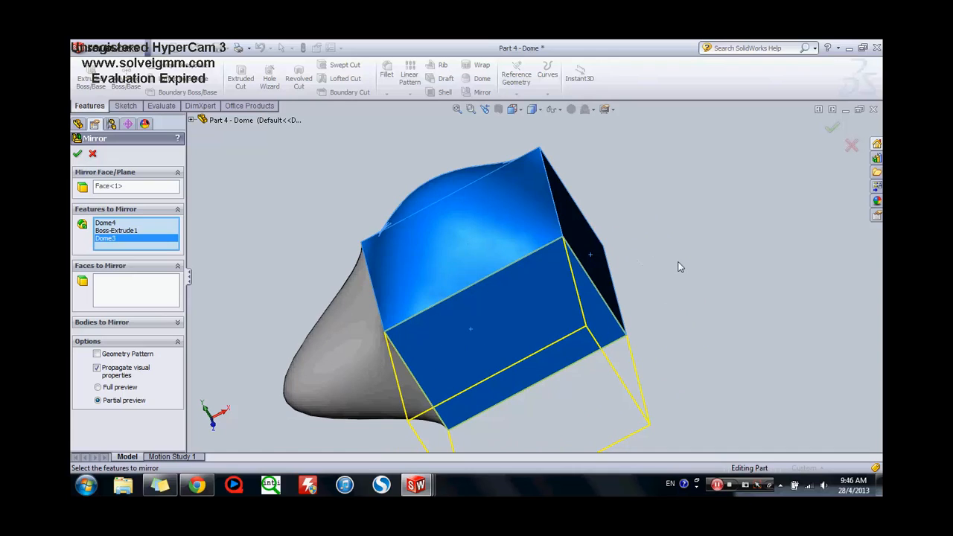
left_click(77, 154)
middle_click_drag(638, 236, 624, 272)
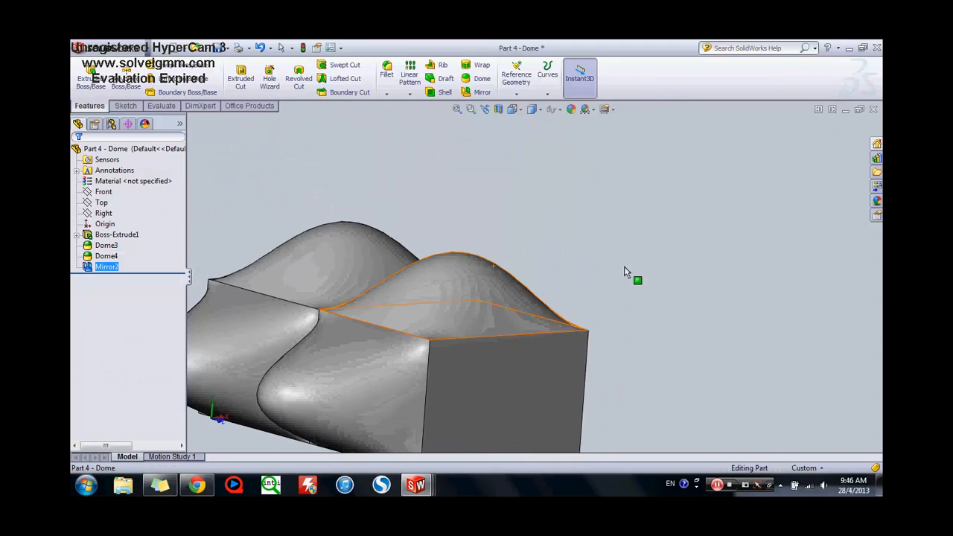
middle_click_drag(665, 308, 668, 291)
middle_click_drag(583, 273, 610, 334)
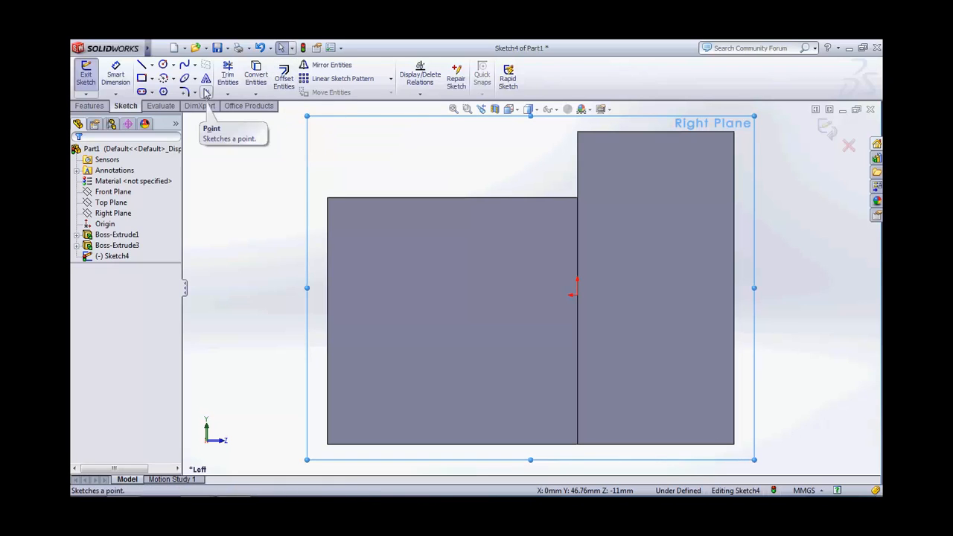
Step: Sketch a horizontal line about 27 mm long from the taller block's edge, plus a line about 18 mm long slanting down to the lower block's top edge
left_click(142, 65)
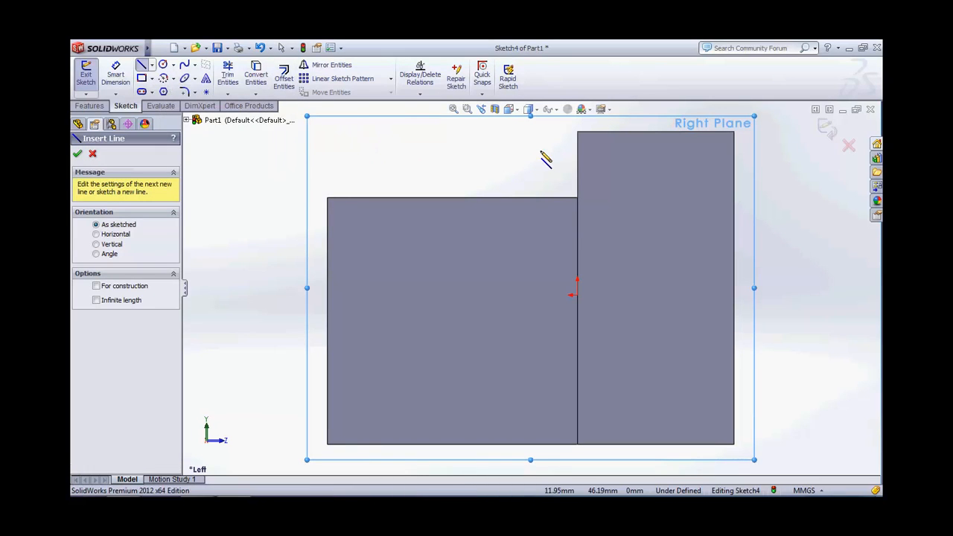
left_click(577, 151)
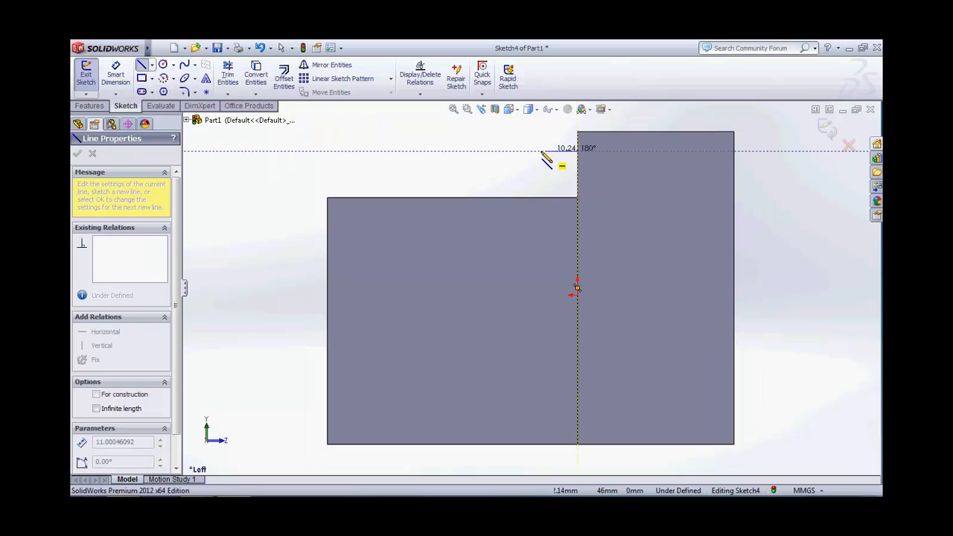
left_click(495, 152)
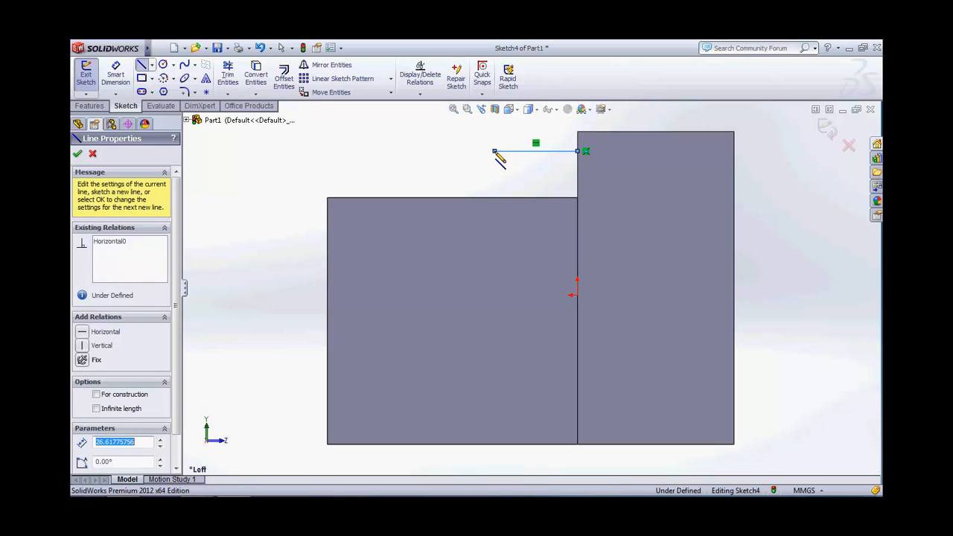
left_click(465, 198)
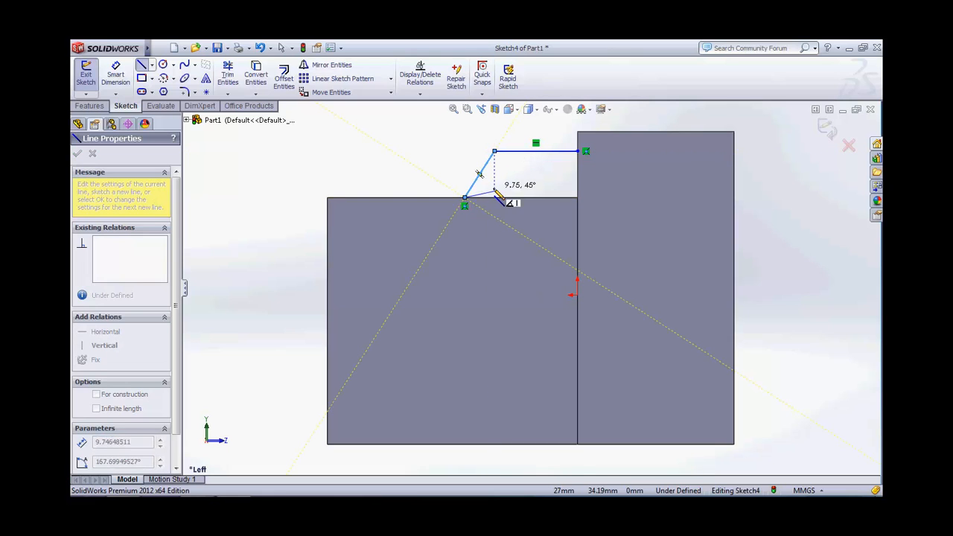
key("Escape")
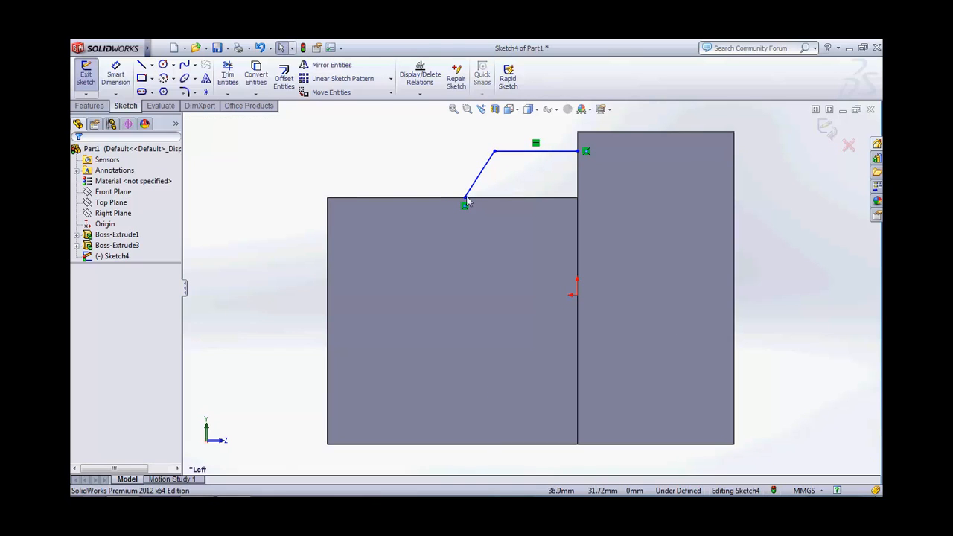
Step: Dimension the angle between the horizontal line and the slanting line and set it to 120°
left_click(117, 78)
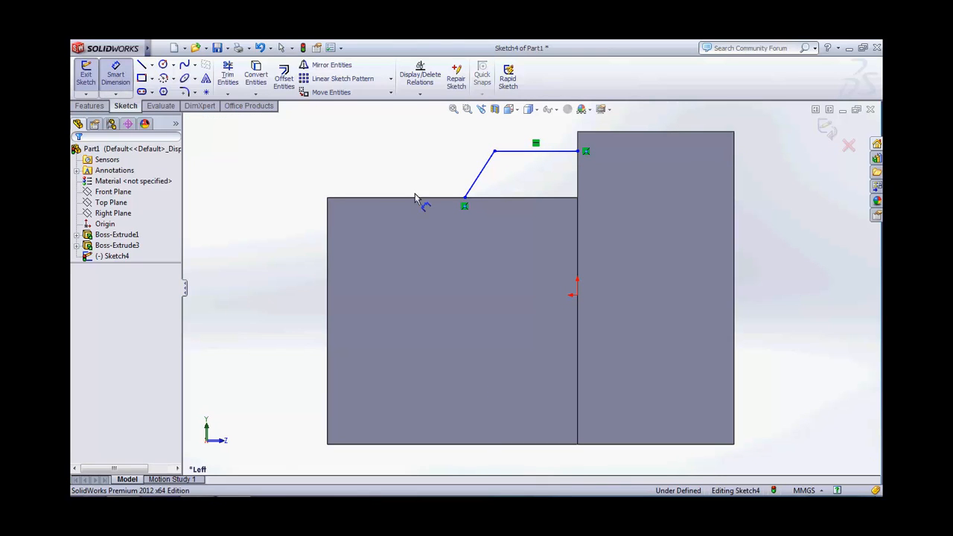
left_click(507, 155)
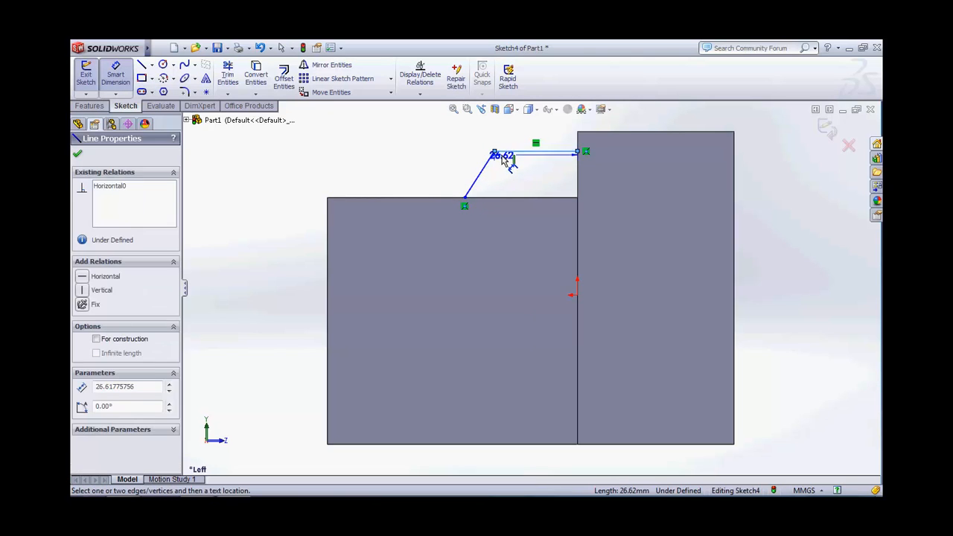
left_click(488, 166)
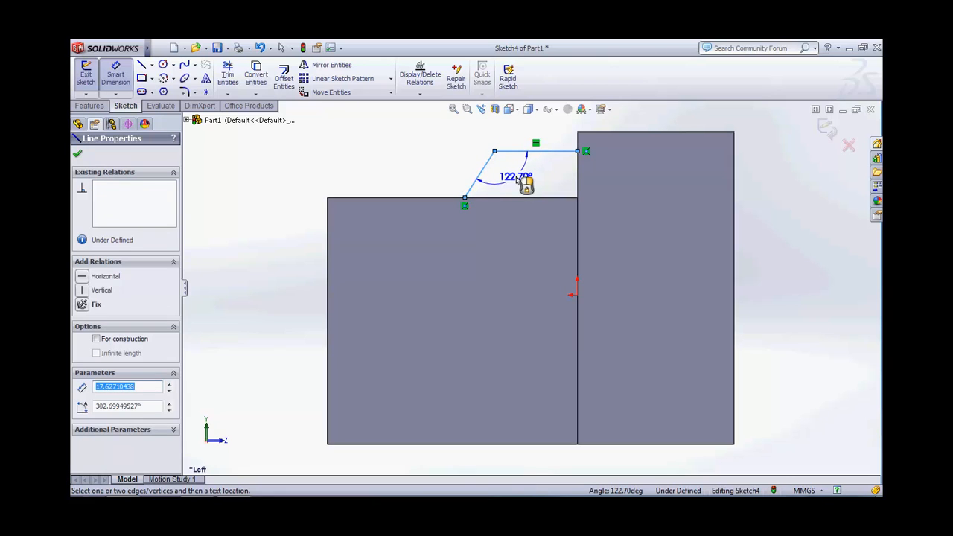
left_click(517, 180)
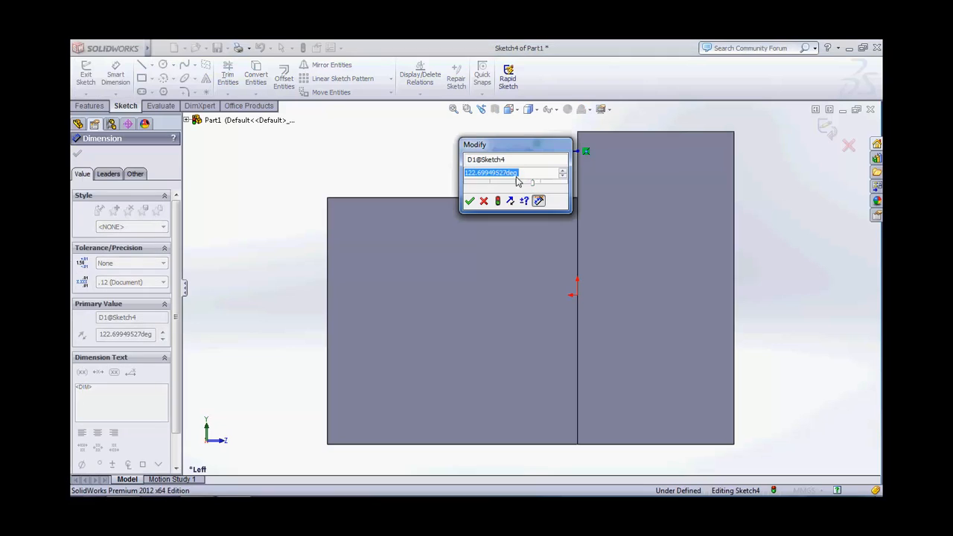
left_click(520, 173)
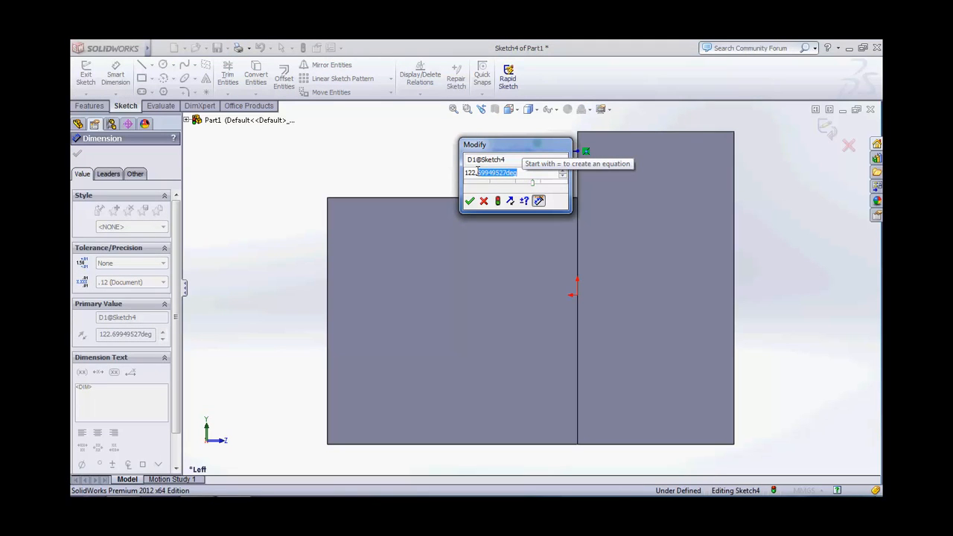
key("BackSpace")
key("BackSpace")
key("BackSpace")
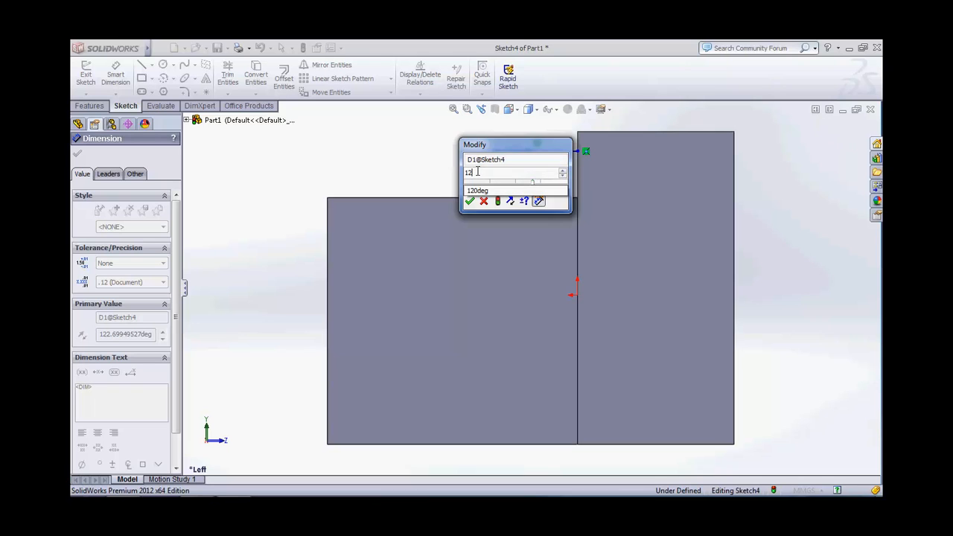
type("0")
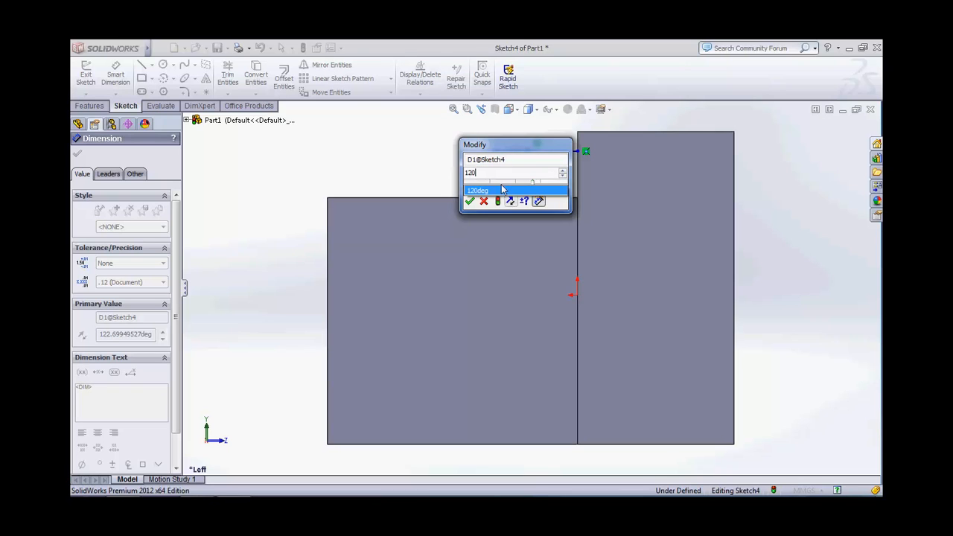
left_click(506, 192)
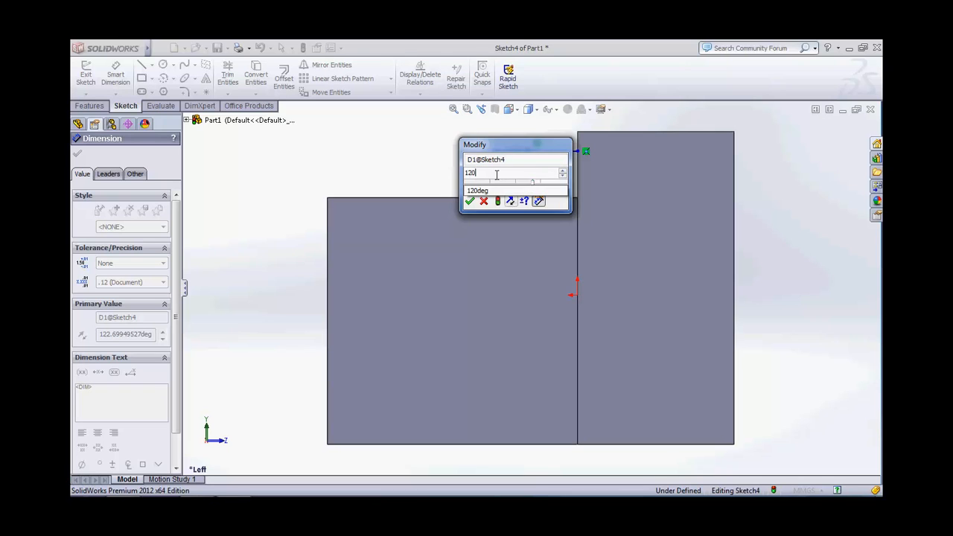
left_click(470, 201)
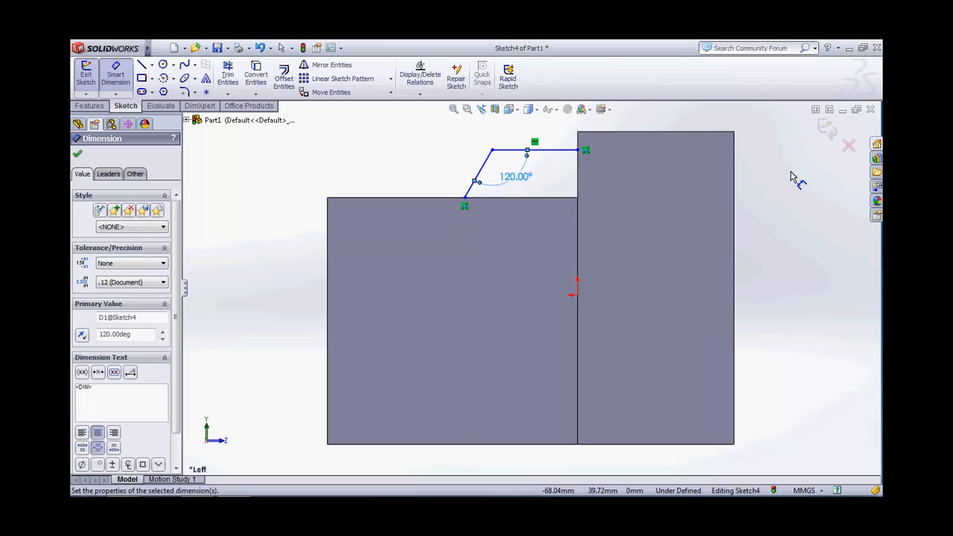
Step: Try the one-sided thickness options for a Rib from the open profile, create it 50 mm thick on both sides, and inspect it
middle_click_drag(398, 185, 477, 230)
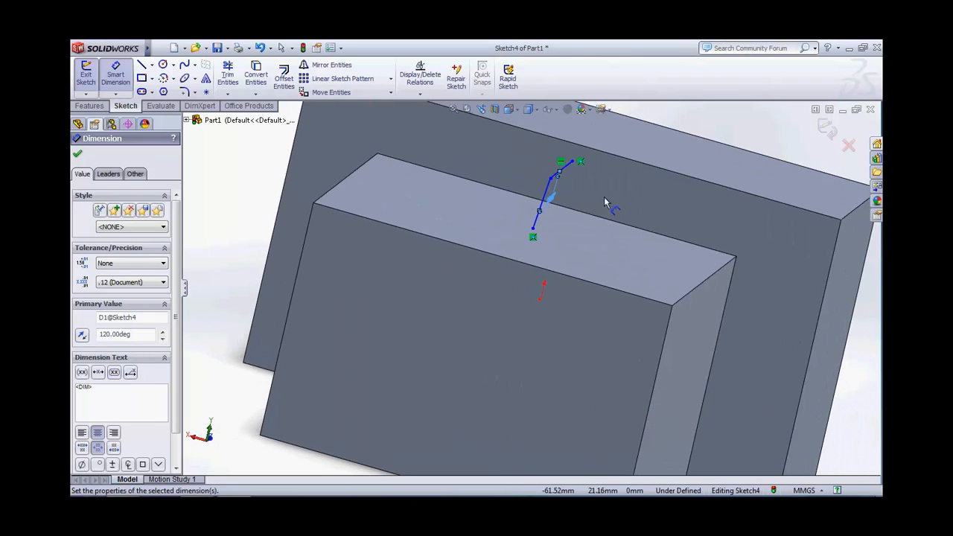
left_click(84, 107)
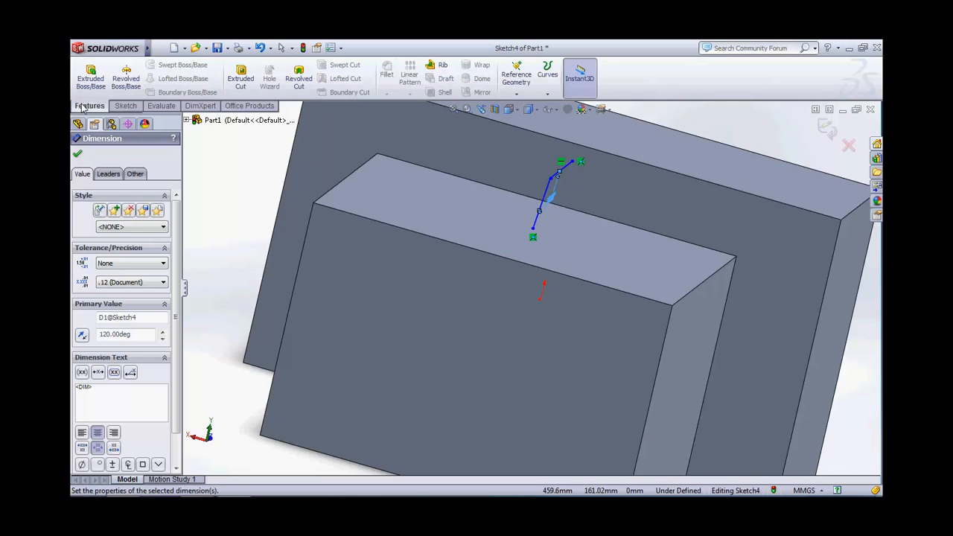
left_click(440, 67)
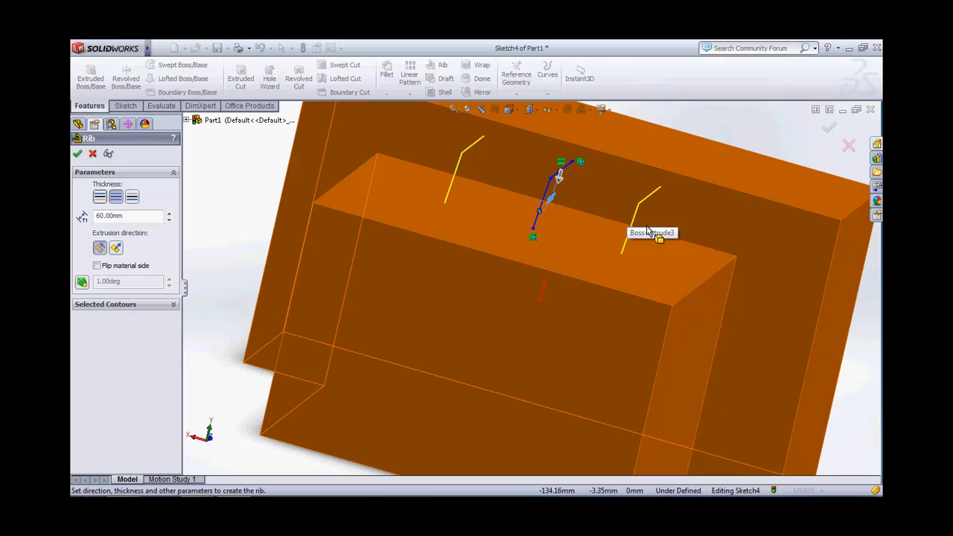
left_click(96, 200)
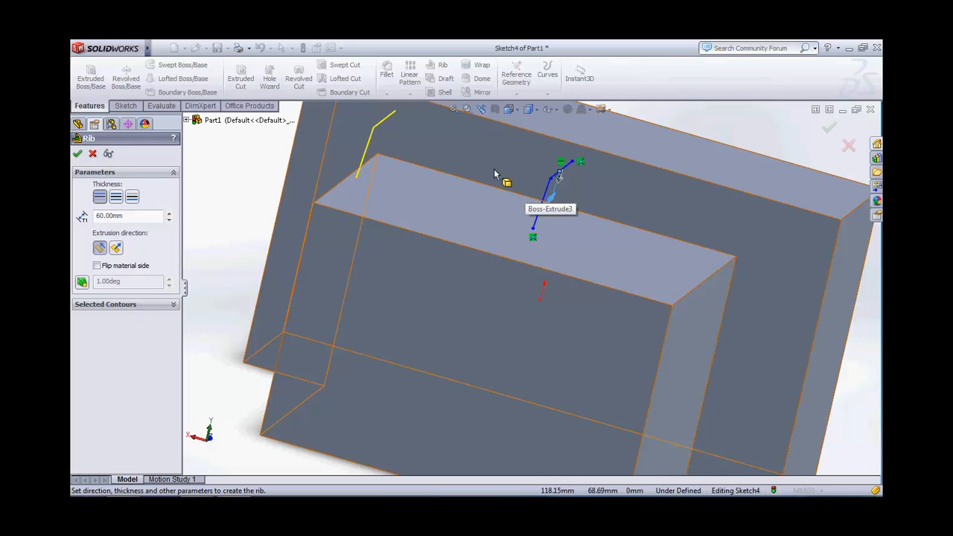
left_click(133, 196)
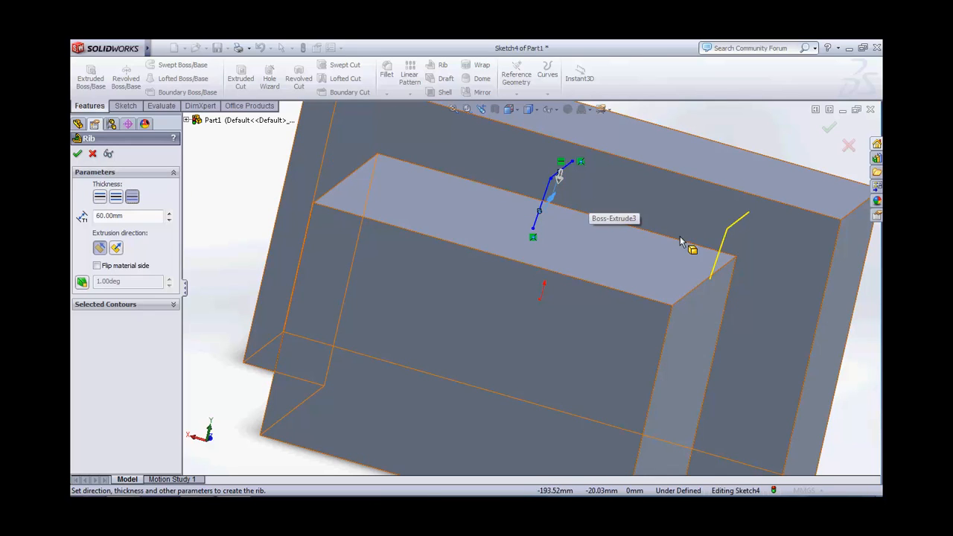
left_click(116, 197)
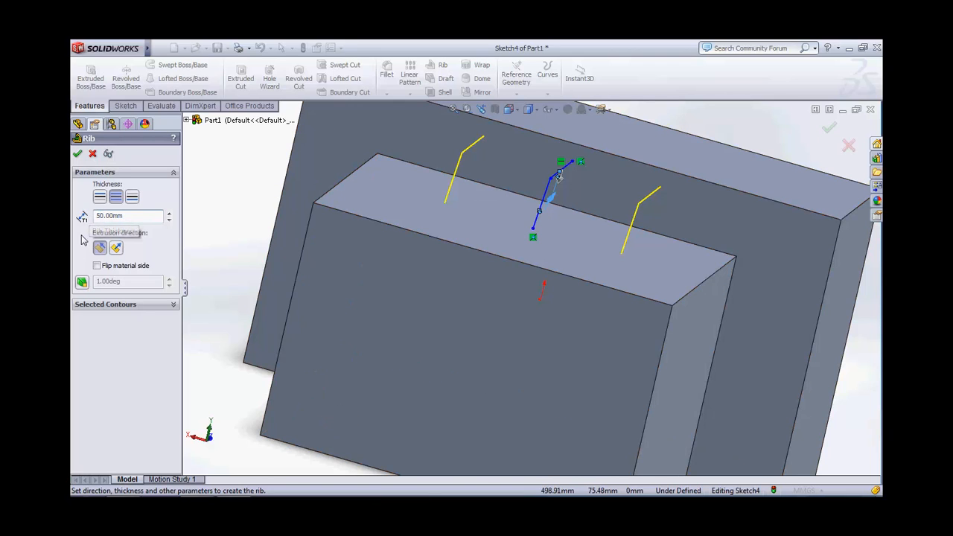
left_click(79, 154)
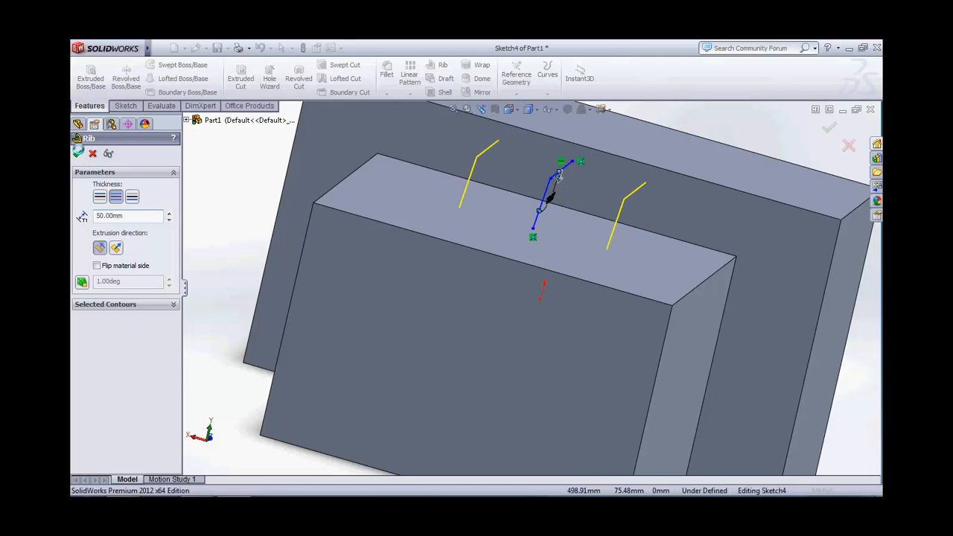
left_click(645, 239)
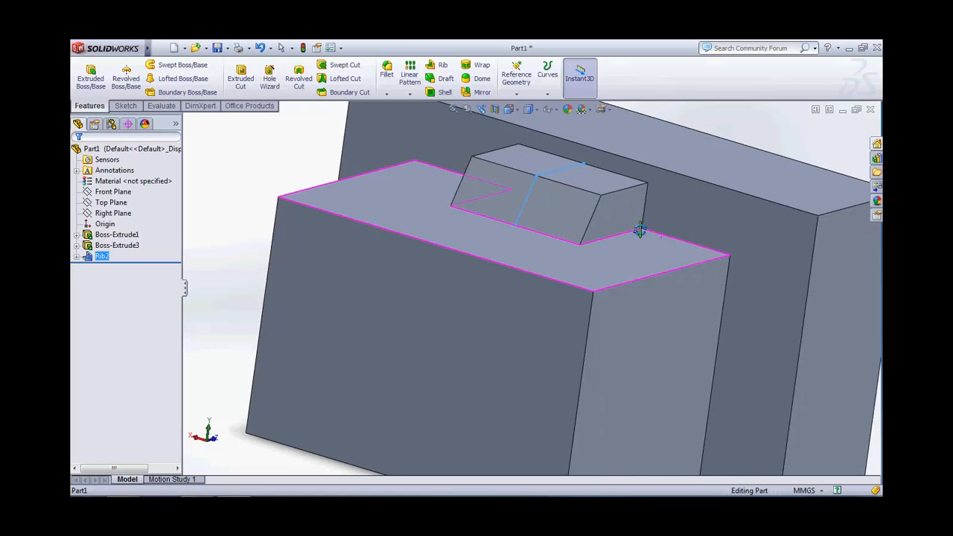
middle_click_drag(645, 239, 565, 212)
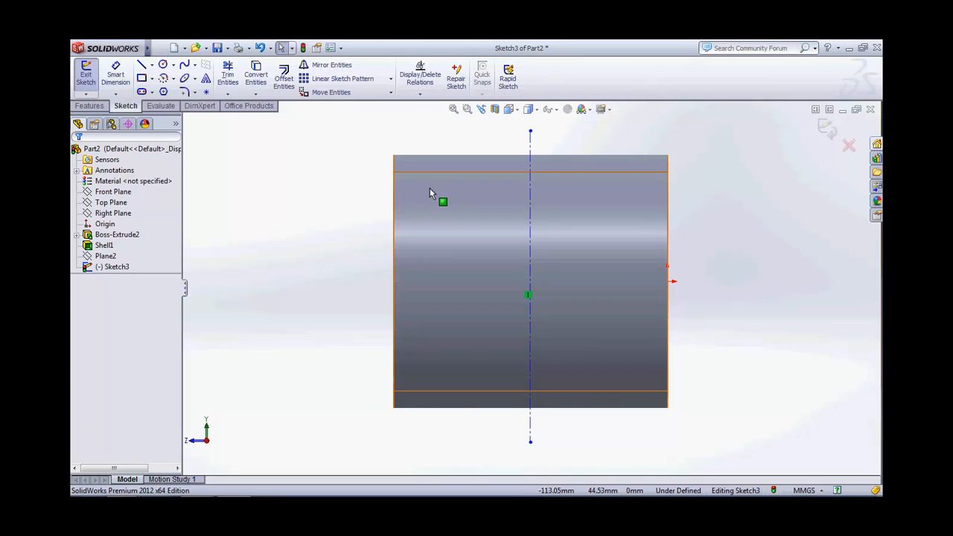
Step: Add the sketch text "Universiti Malaysia Pahang" along the vertical centerline on the shelled cylinder in Part2
left_click(534, 185)
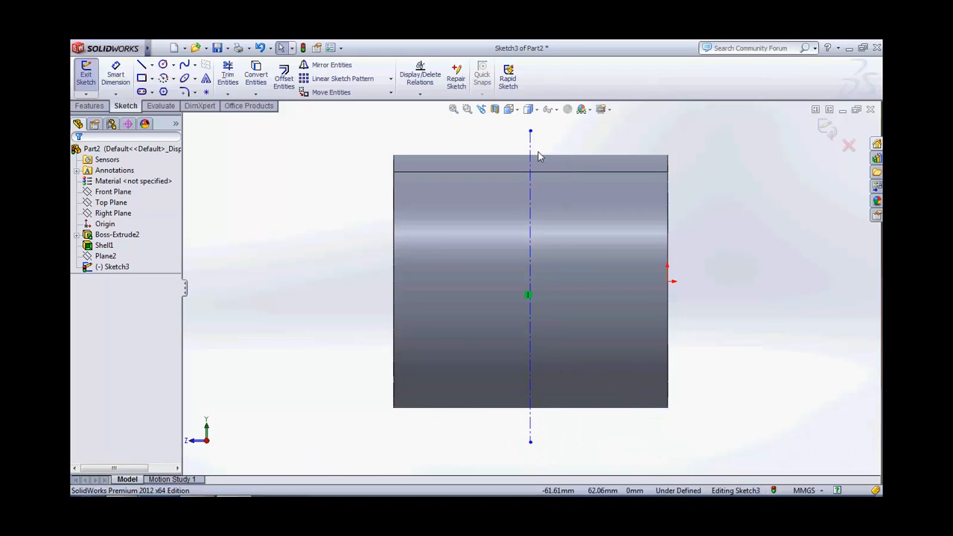
left_click(206, 80)
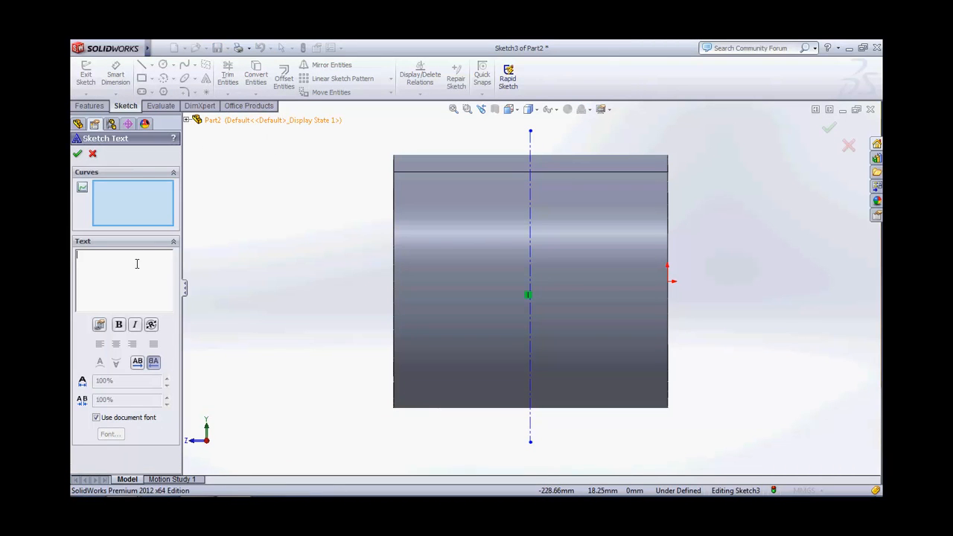
left_click(530, 253)
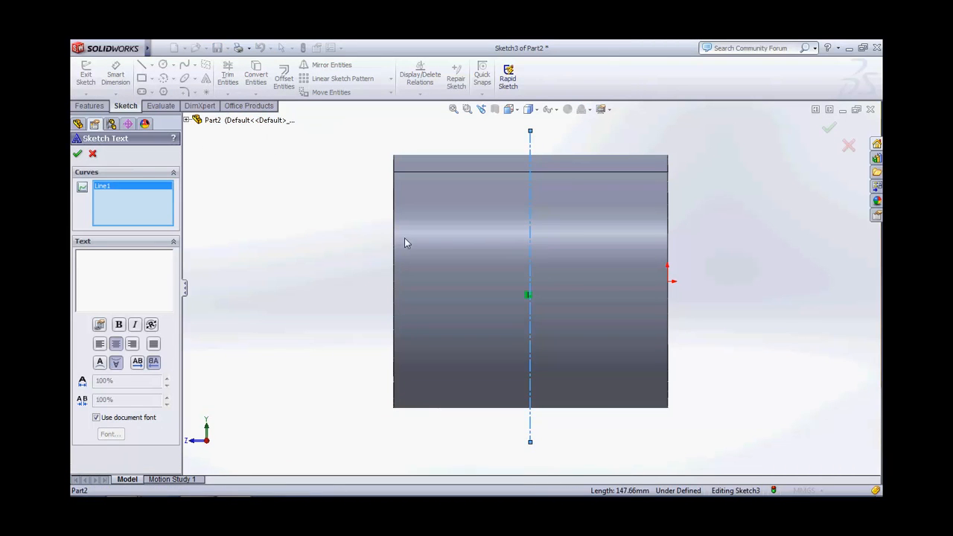
left_click(94, 280)
type("Universit")
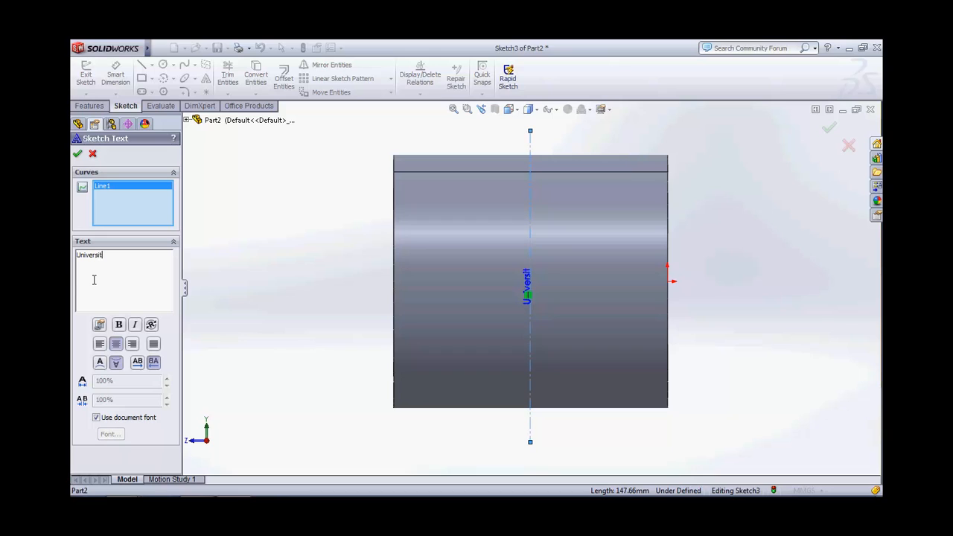
type("i Malaysia")
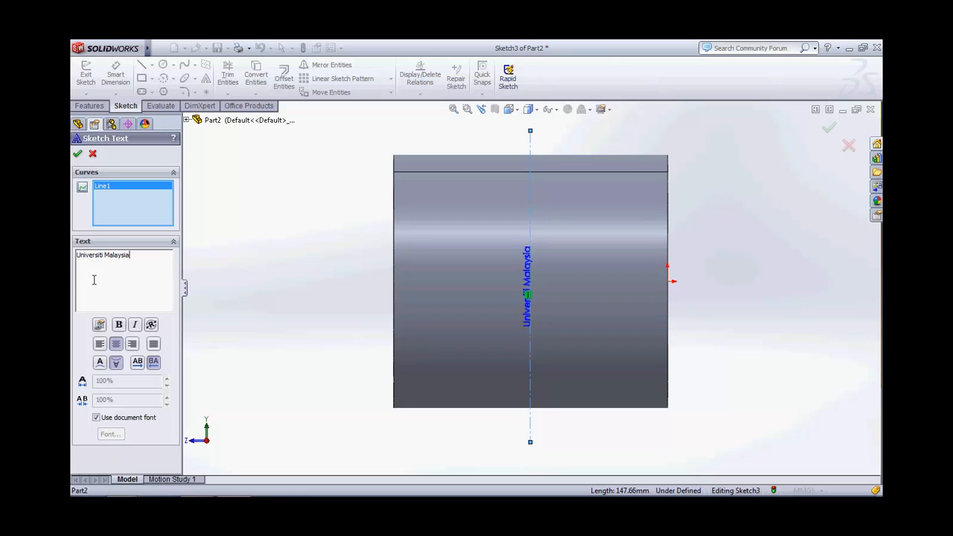
type(" Pahang")
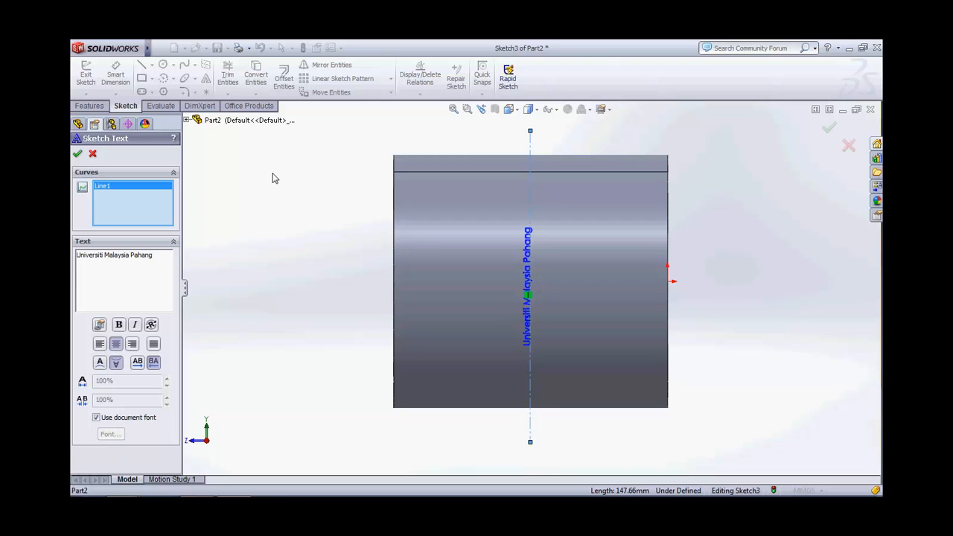
Step: Replace the document font with a 48-point text height in Century Gothic Regular and finish the sketch text
left_click(96, 418)
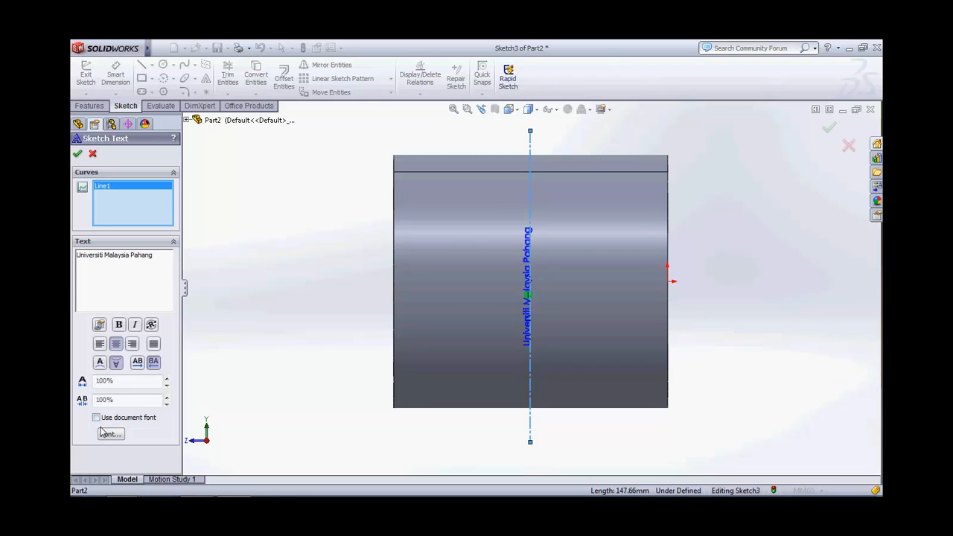
left_click(110, 434)
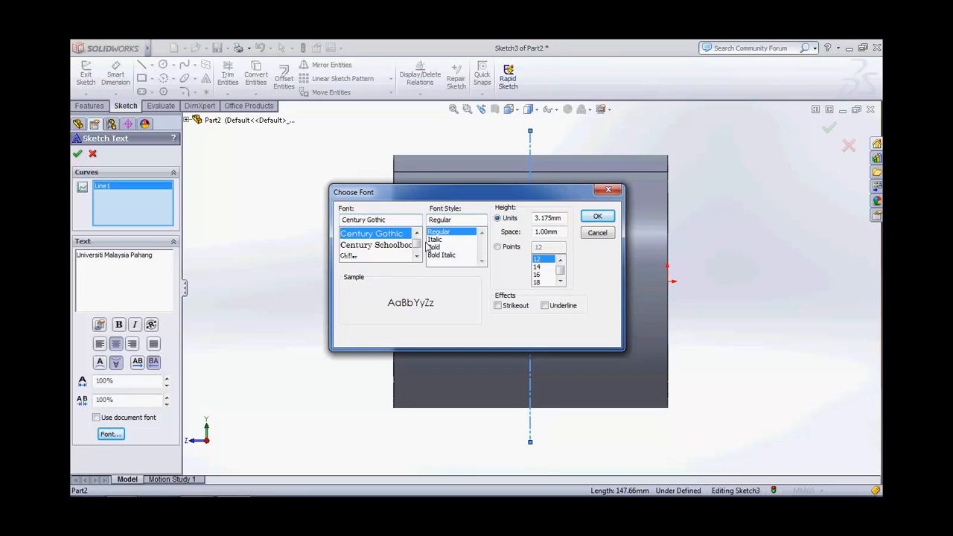
left_click(498, 246)
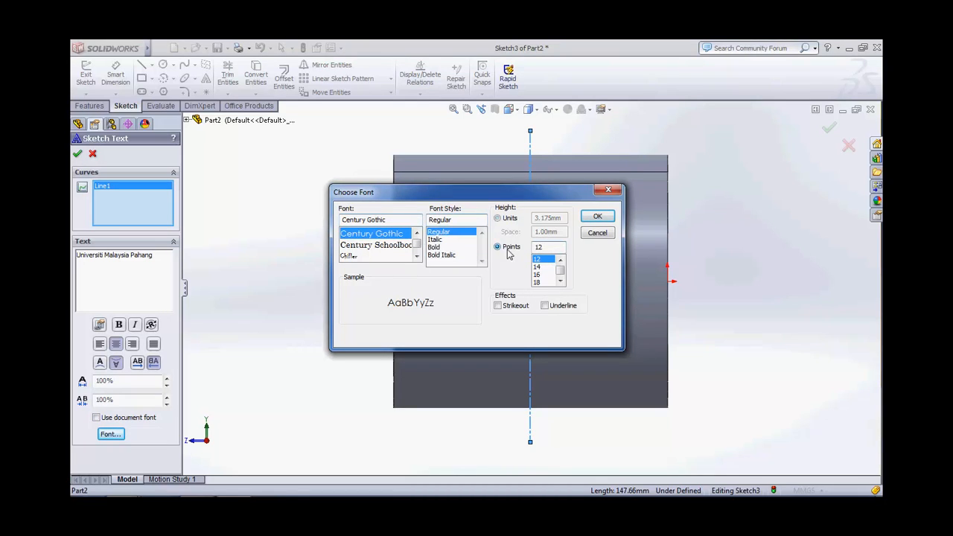
scroll(564, 279, "down", 3)
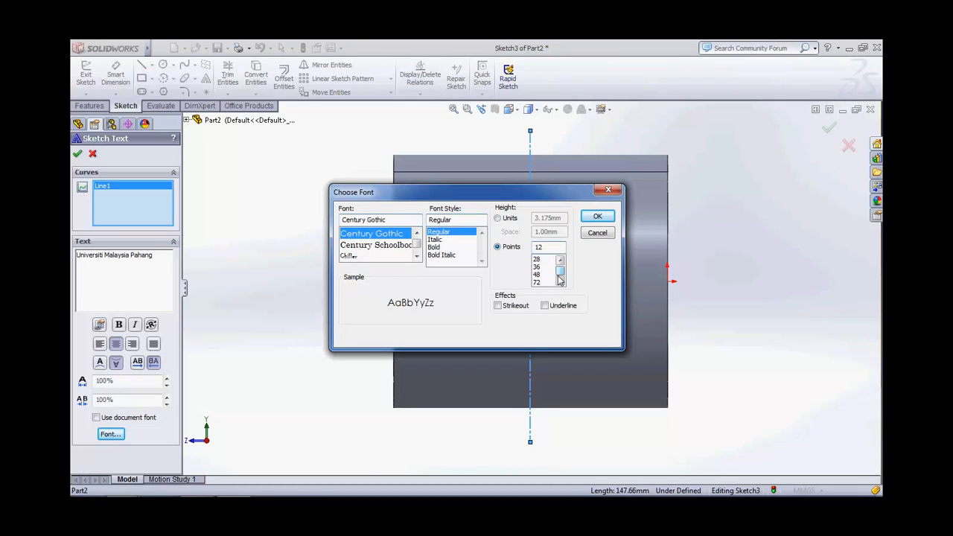
left_click(538, 275)
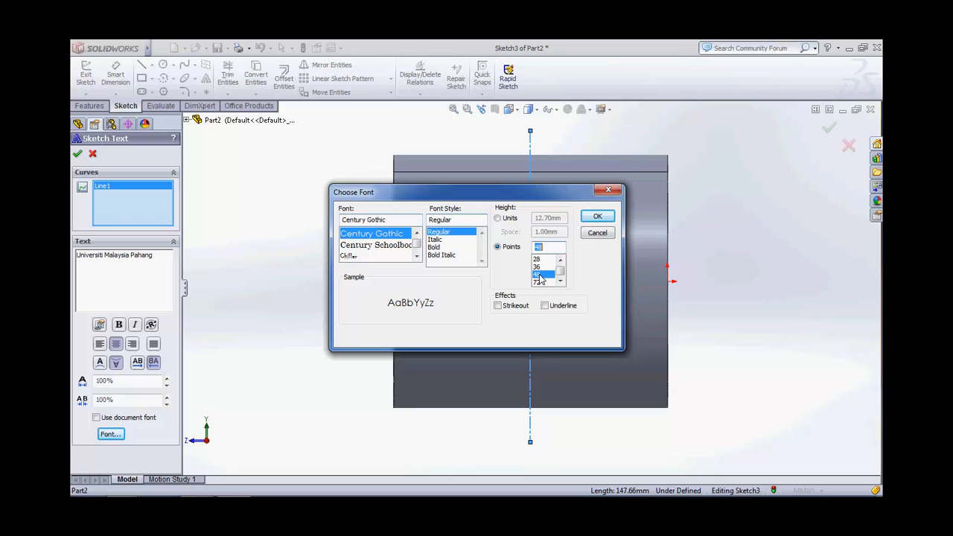
left_click(597, 217)
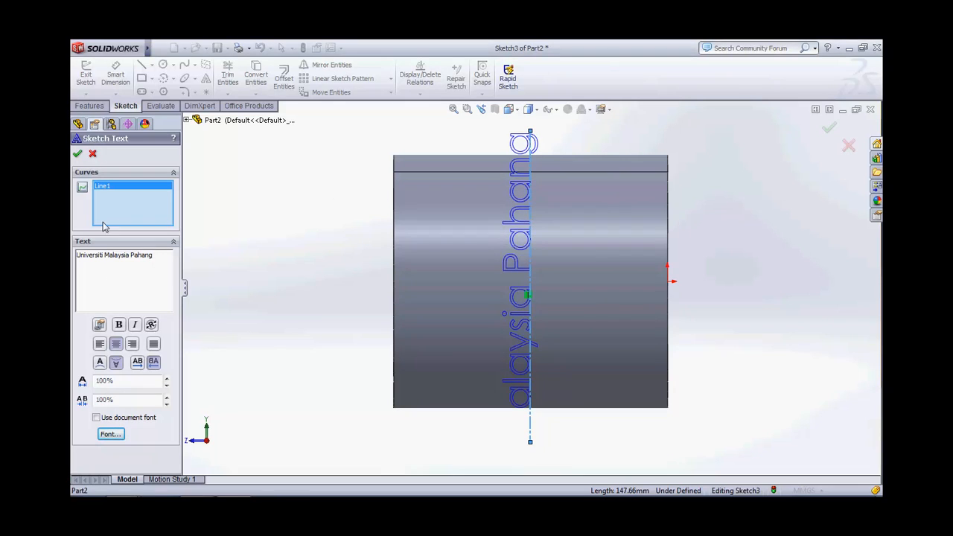
left_click(78, 154)
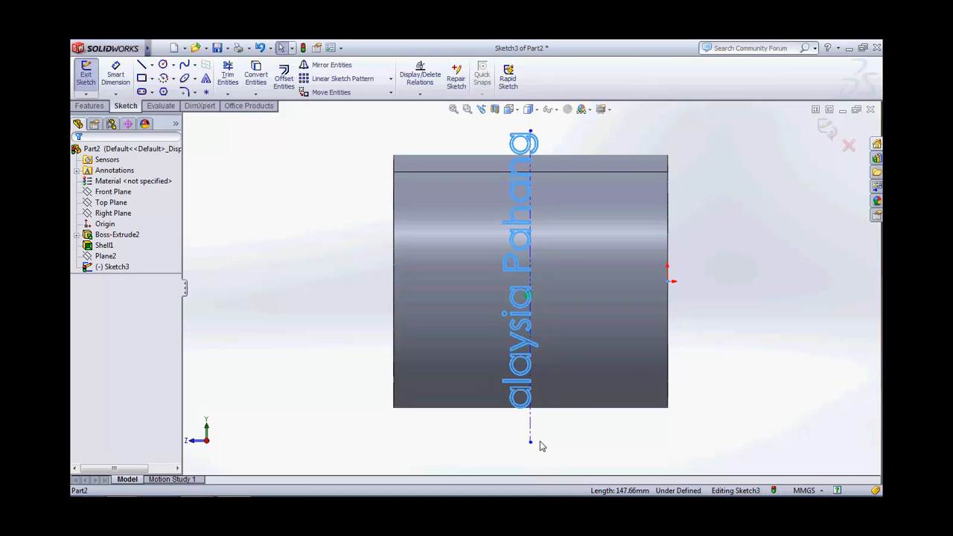
Step: Give the vertical construction line infinite length and exit the text sketch
left_click(531, 339)
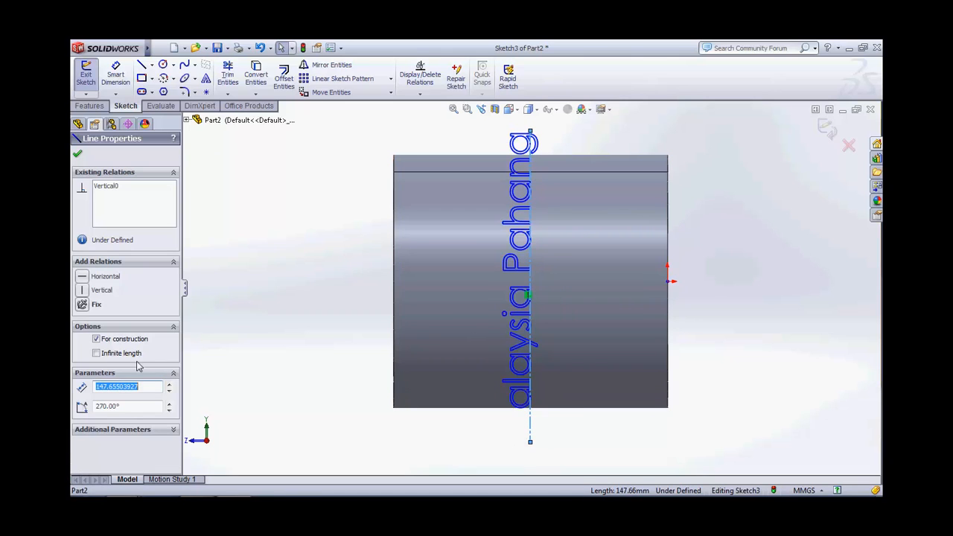
left_click(96, 354)
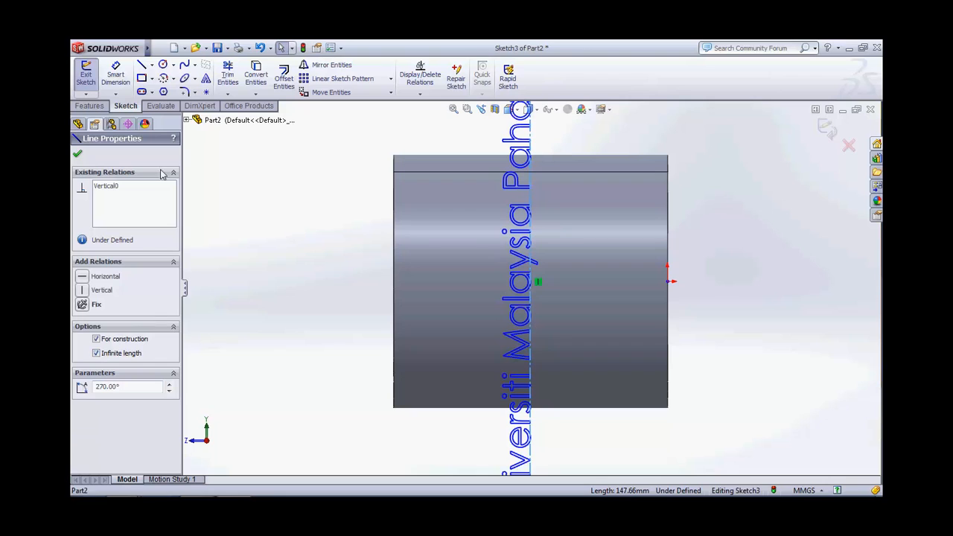
left_click(77, 153)
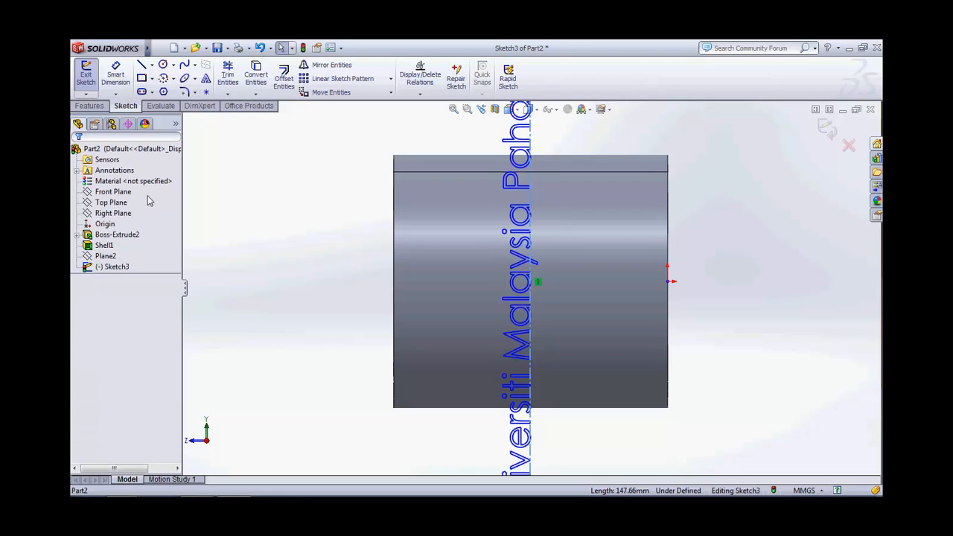
left_click(826, 128)
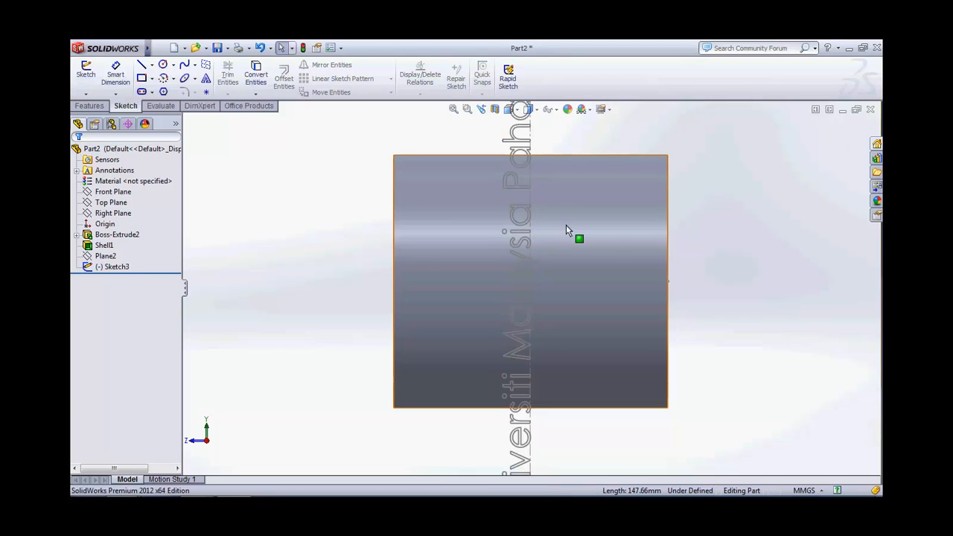
Step: Set up an embossed Wrap of the "Universiti Malaysia Pahang" sketch text onto the cylinder's outer face
middle_click_drag(309, 314, 334, 213)
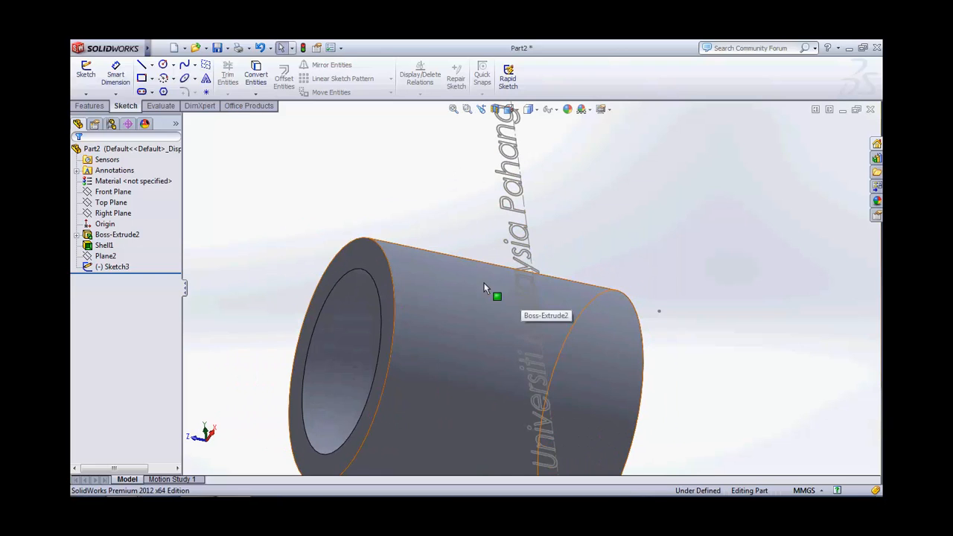
left_click(89, 106)
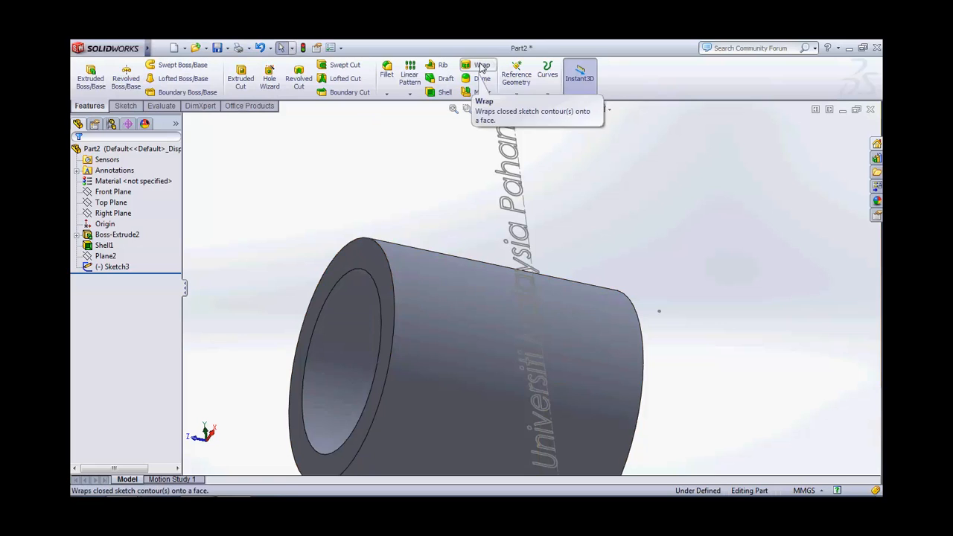
left_click(481, 67)
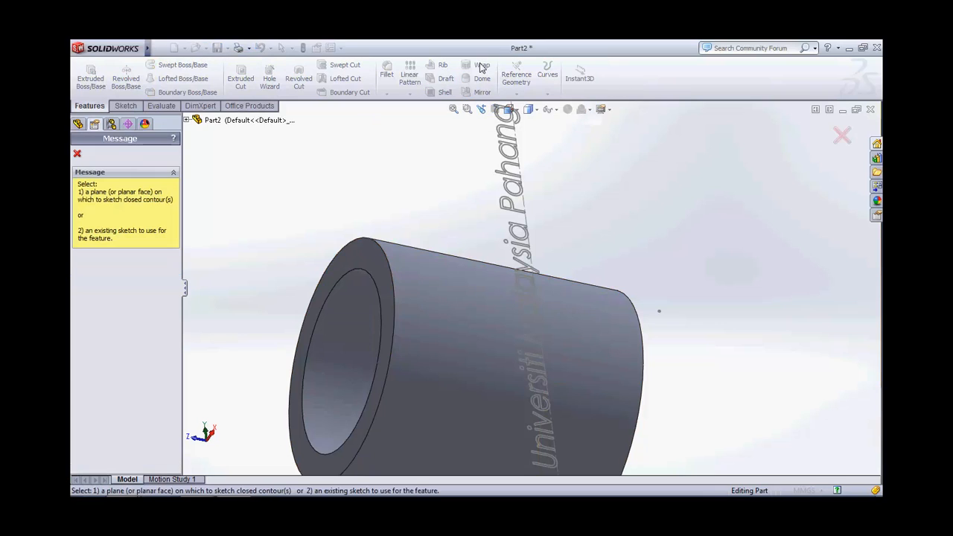
left_click(187, 121)
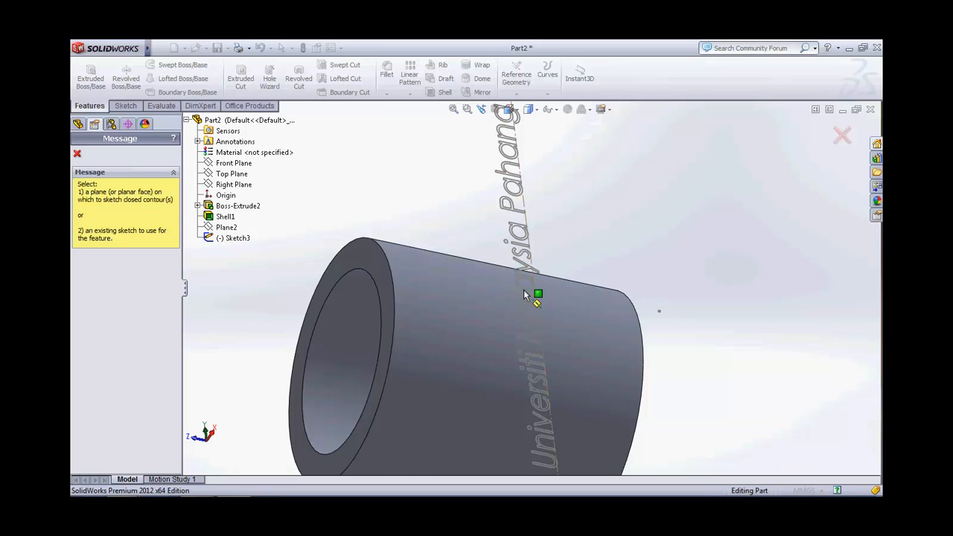
left_click(223, 239)
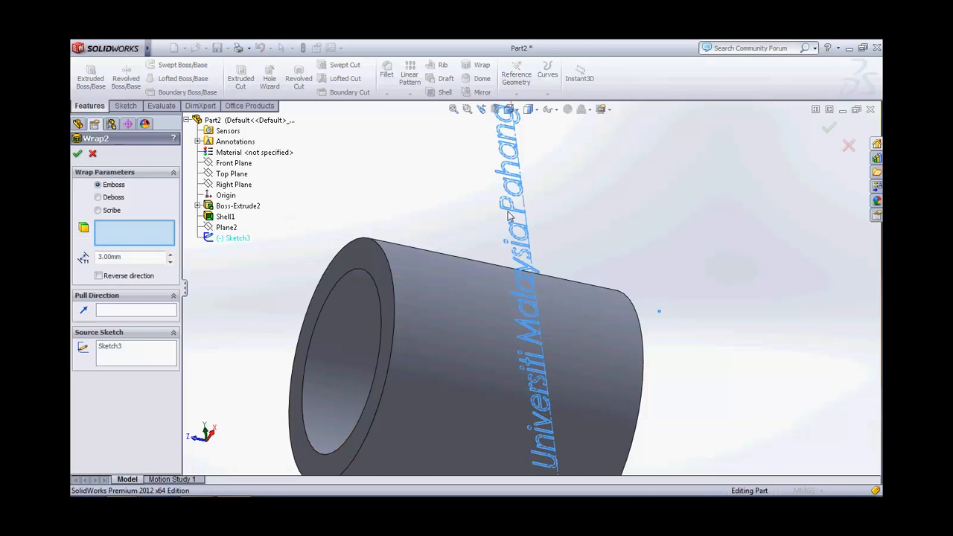
mouse_move(350, 279)
middle_mouse_down()
mouse_move(320, 245)
mouse_move(327, 270)
mouse_move(357, 268)
middle_mouse_up()
middle_click_drag(564, 215, 557, 236)
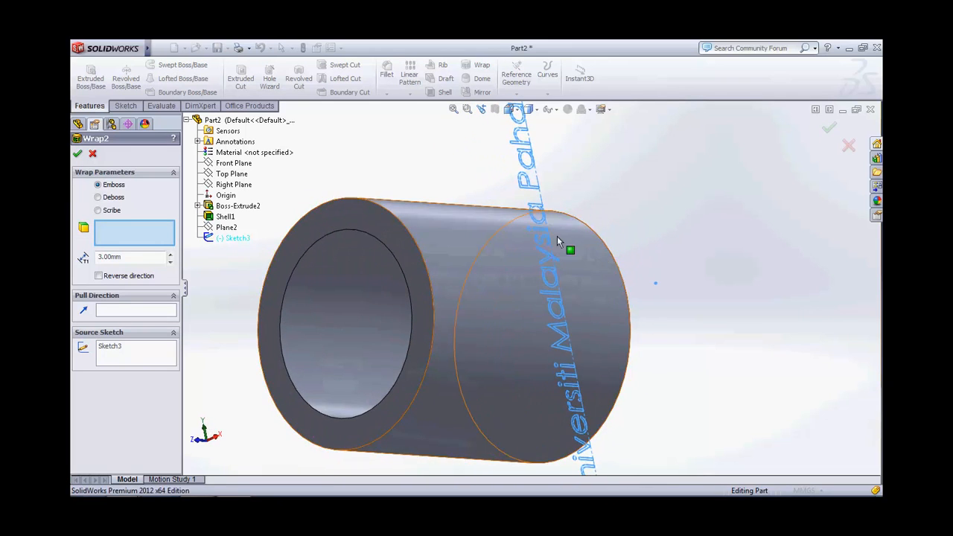
left_click(552, 278)
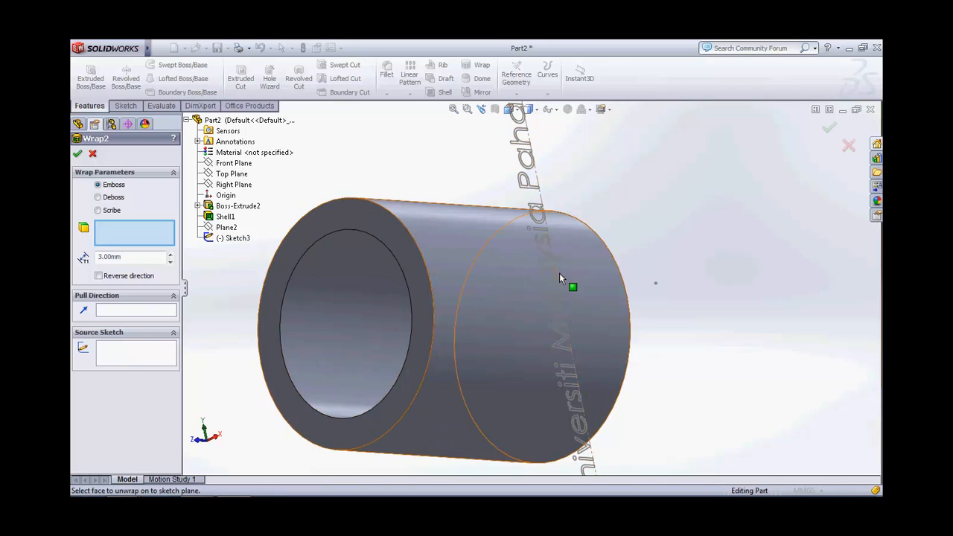
left_click(518, 292)
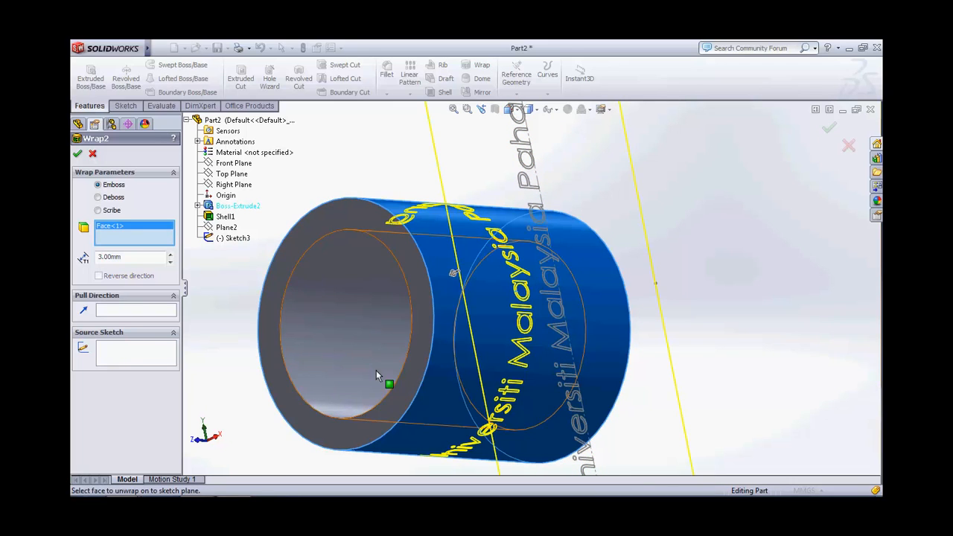
Step: Set the emboss thickness to 5 mm, create the wrap and inspect the raised lettering around the cylinder
middle_click_drag(389, 383, 249, 254)
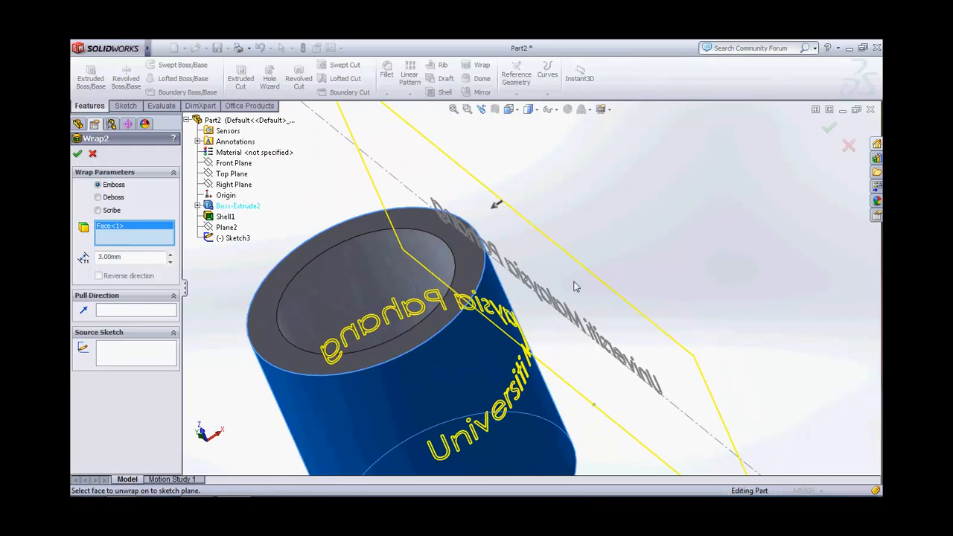
middle_click_drag(677, 286, 596, 417)
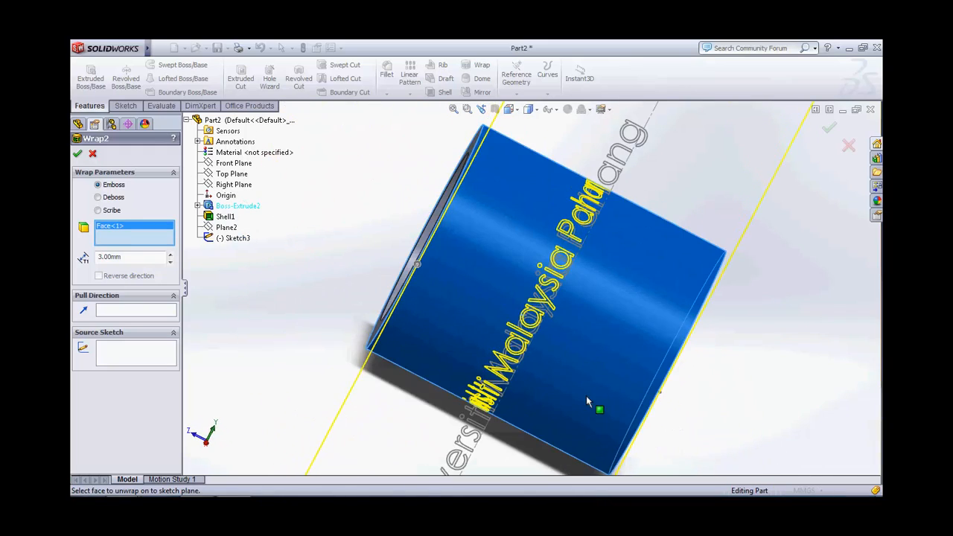
middle_click_drag(682, 226, 745, 302)
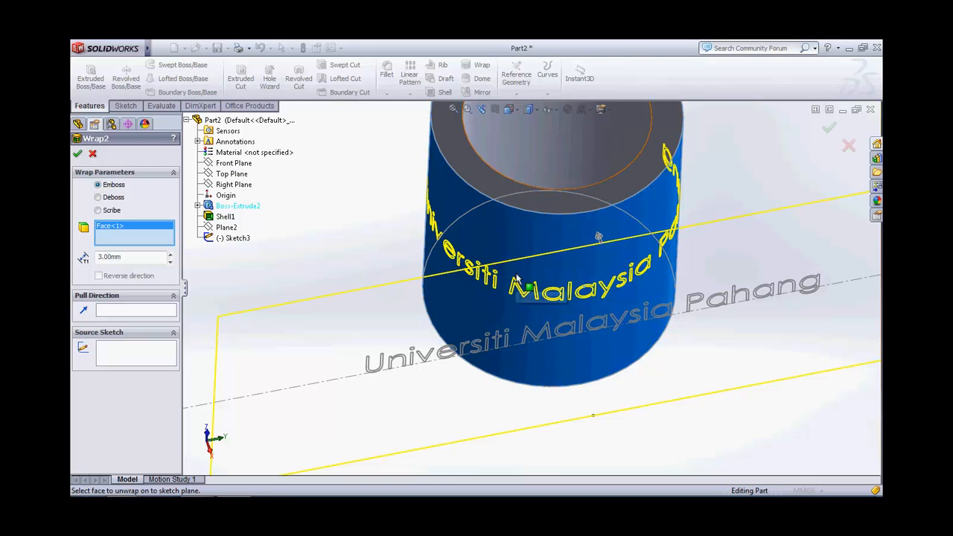
scroll(563, 293, "up", 1)
scroll(563, 293, "down", 4)
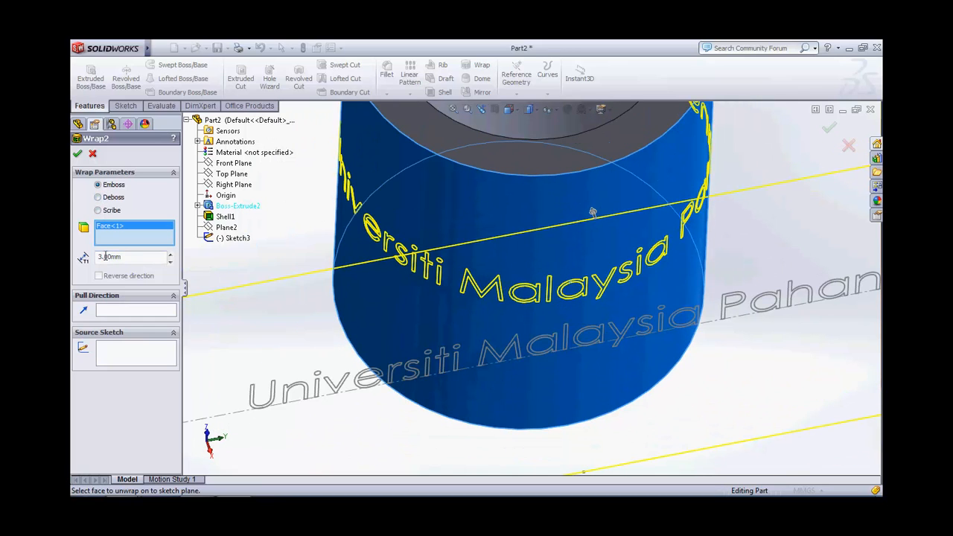
left_click_drag(106, 256, 97, 257)
key("Return")
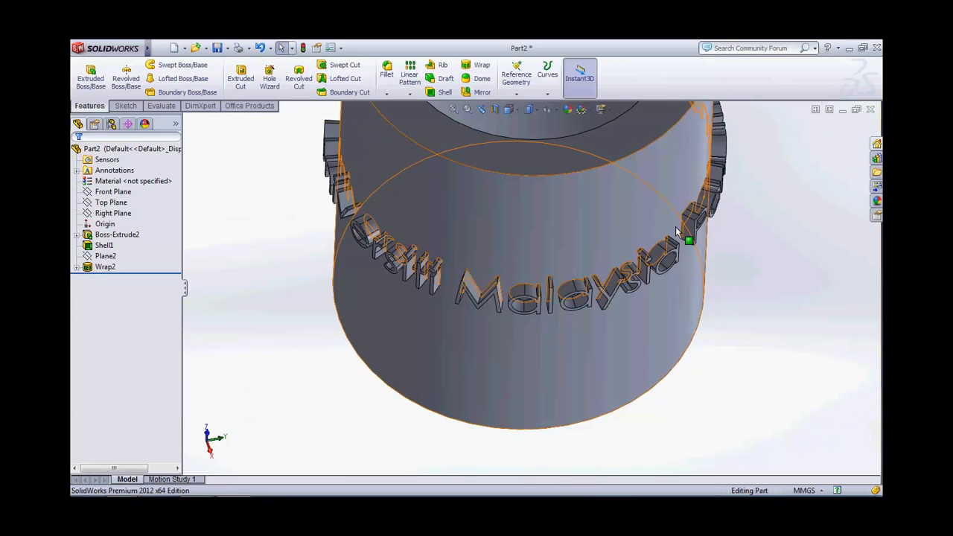
scroll(663, 234, "down", 3)
middle_click_drag(570, 298, 521, 315)
scroll(588, 271, "down", 2)
scroll(601, 277, "up", 3)
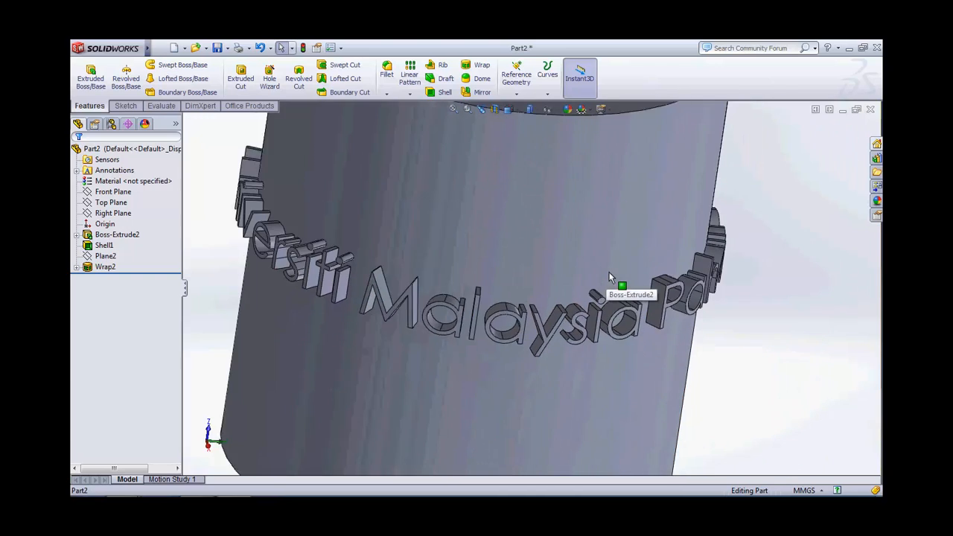
middle_click_drag(815, 292, 806, 327)
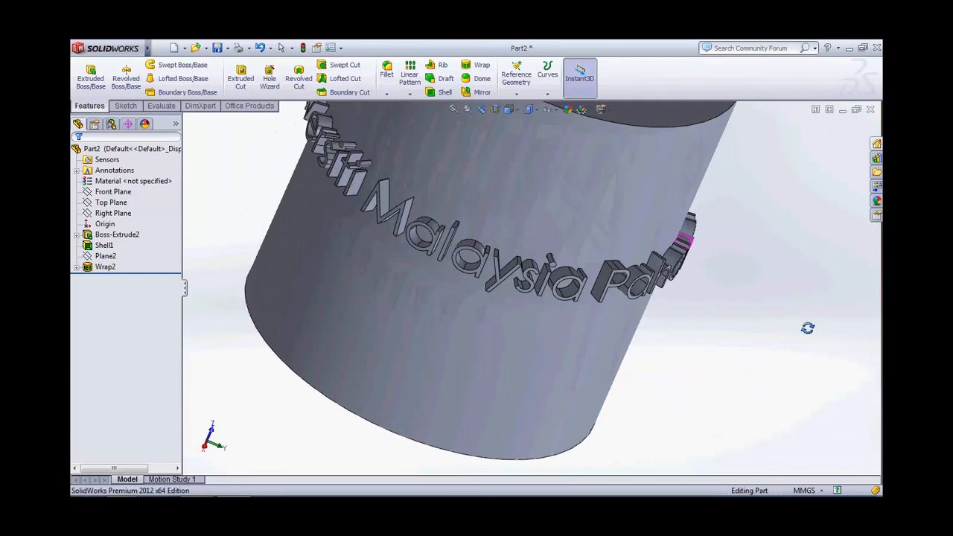
middle_click_drag(469, 256, 409, 196)
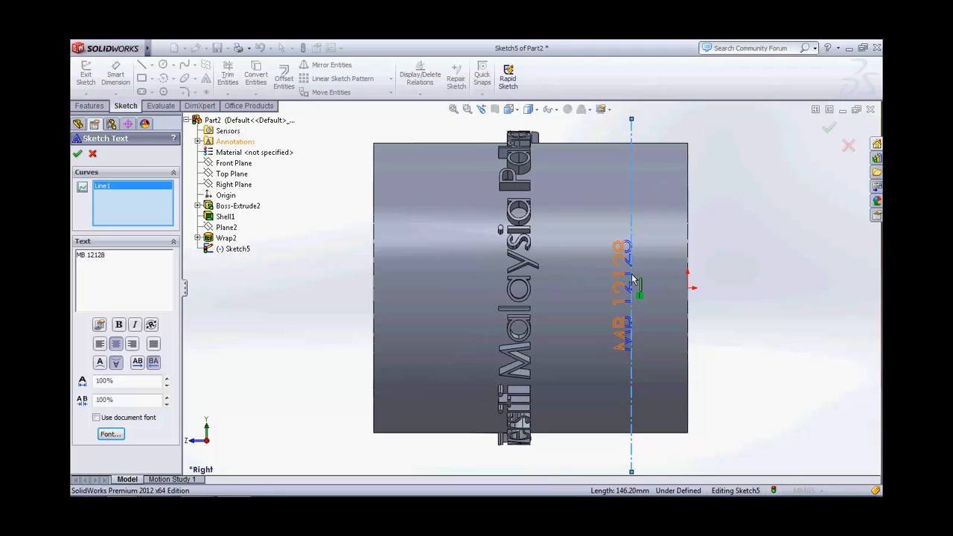
Step: Accept the ID-number sketch text along the vertical construction line near the cylinder's closed end and exit the sketch
left_click(77, 154)
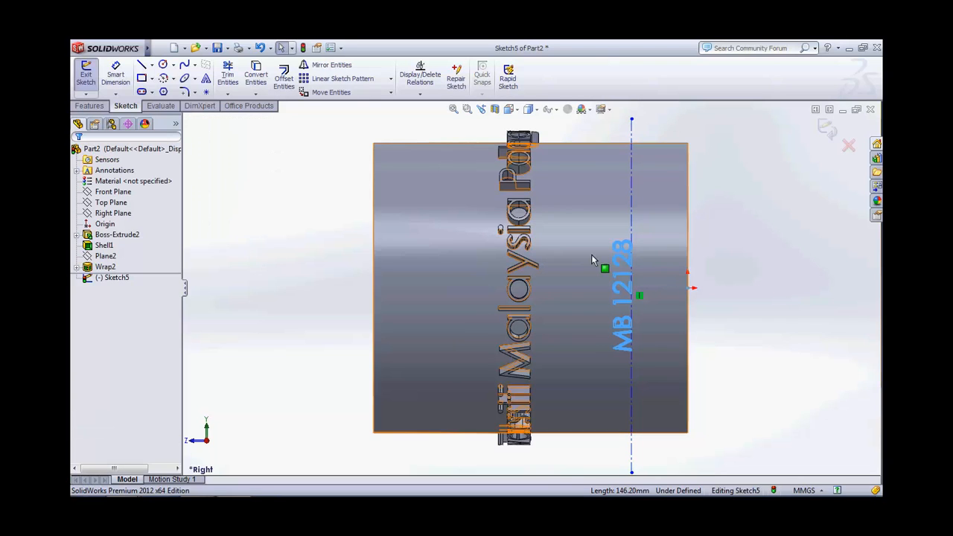
left_click(827, 128)
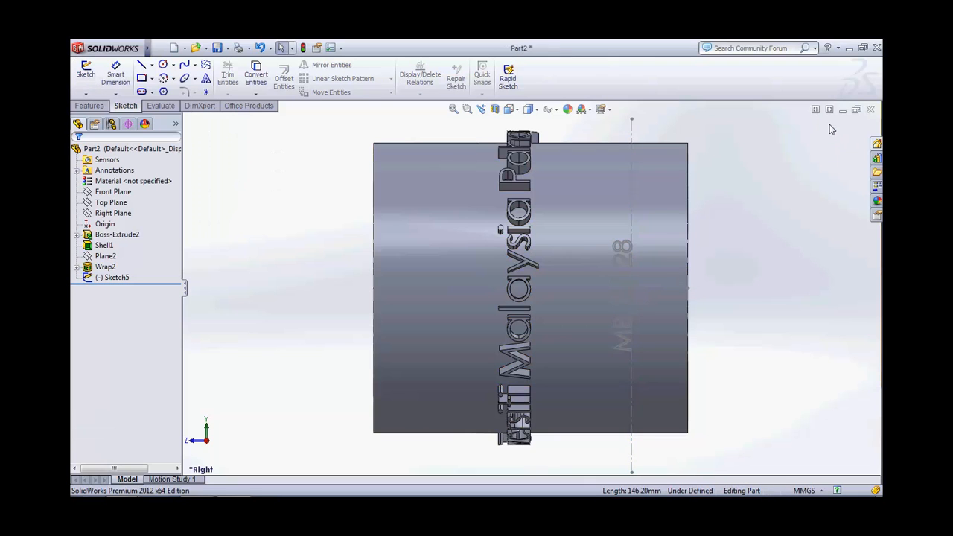
middle_click_drag(321, 335, 318, 286)
middle_click_drag(302, 245, 335, 294)
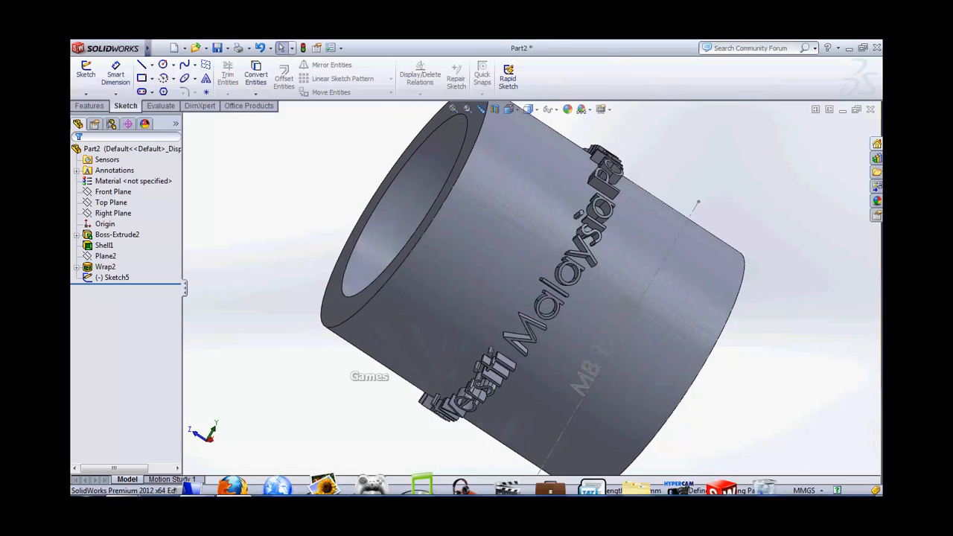
left_click(198, 485)
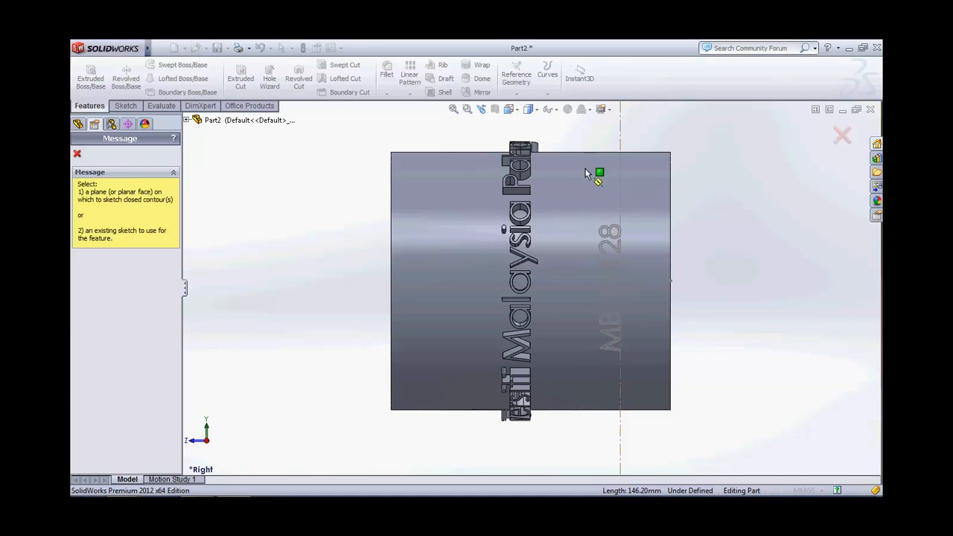
Step: Deboss the ID-number sketch text 3 mm deep into the cylinder's outer face with Wrap
left_click(187, 120)
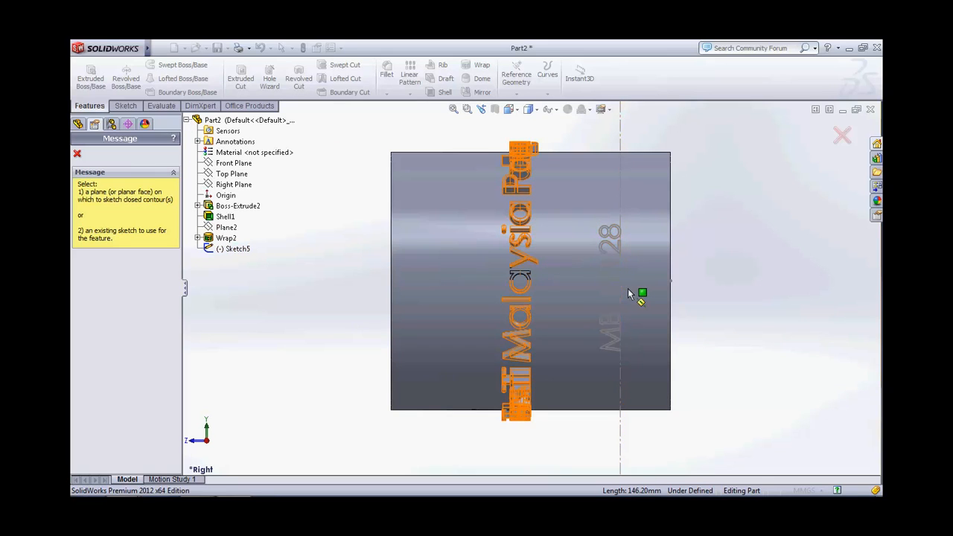
left_click(222, 251)
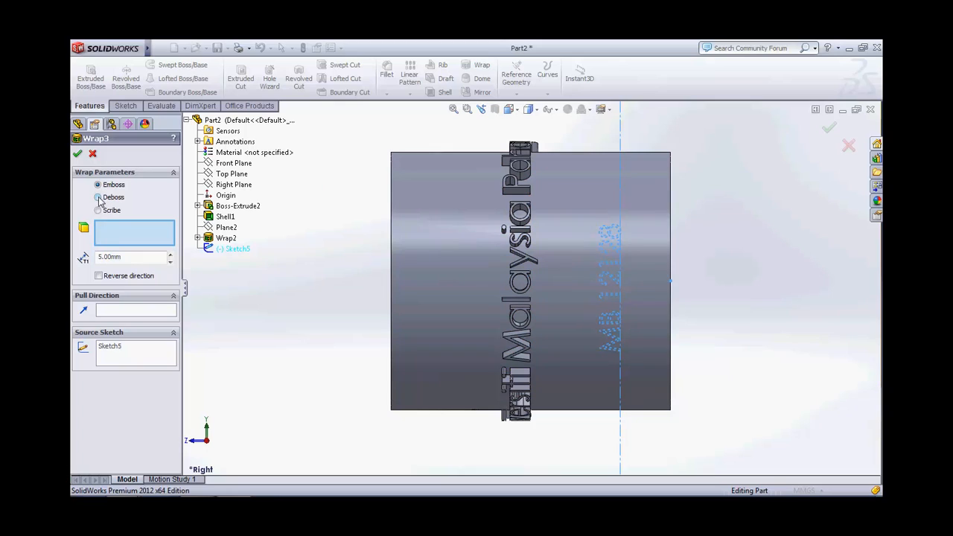
left_click(99, 256)
left_click(76, 155)
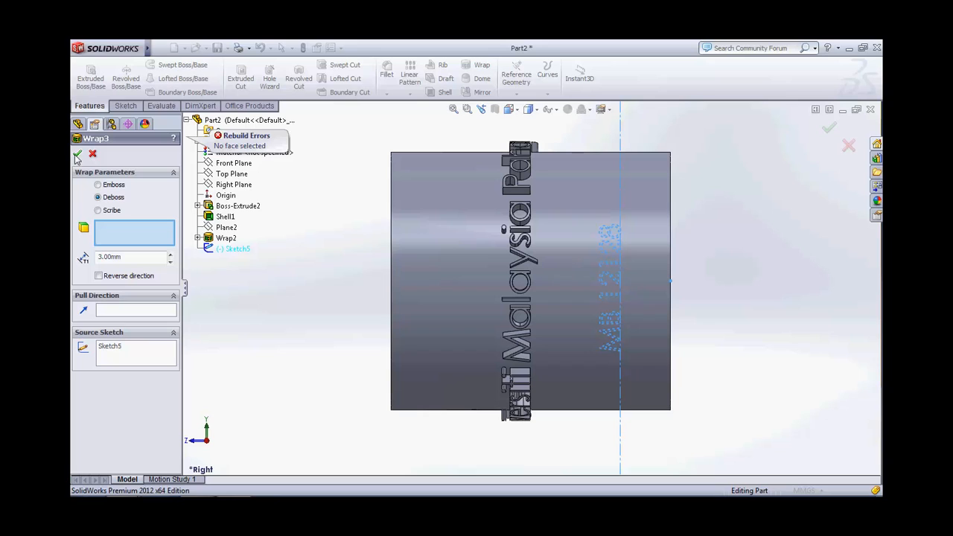
left_click(607, 283)
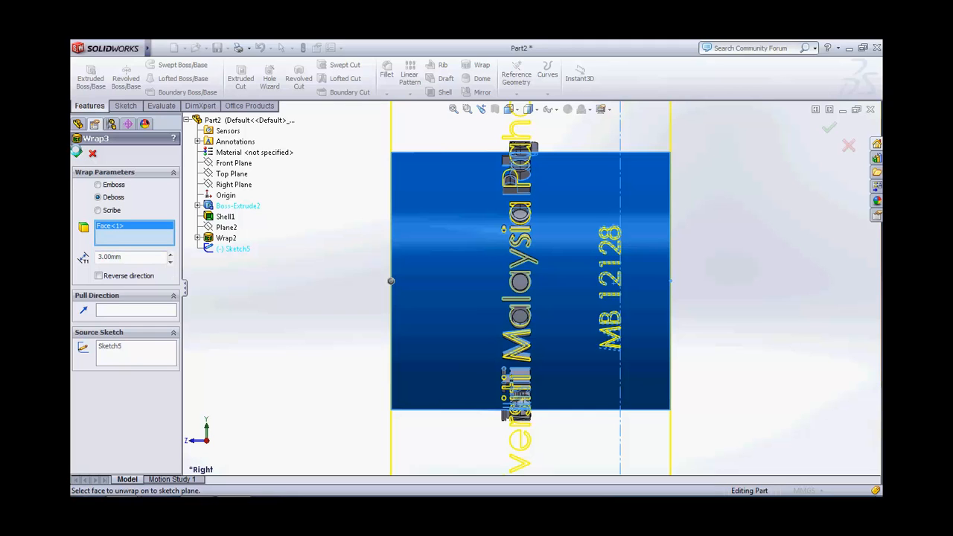
left_click(76, 153)
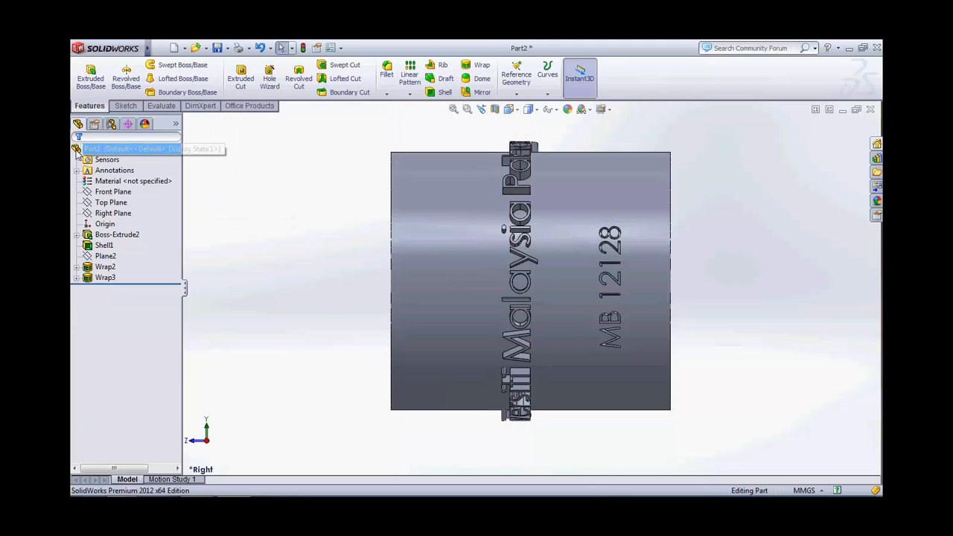
Step: Examine the debossed ID-number text and the embossed lettering on the cylinder up close
middle_click_drag(381, 406, 730, 320)
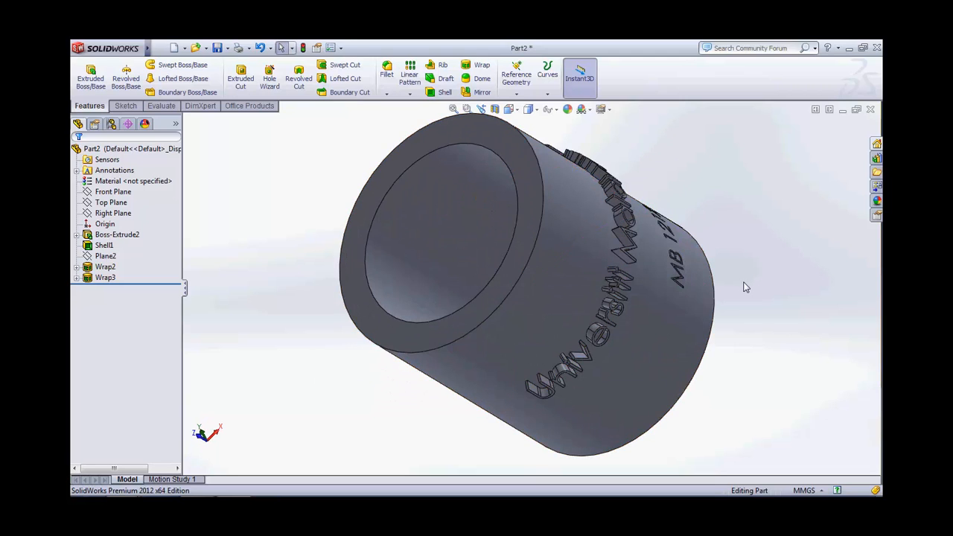
middle_click_drag(745, 283, 580, 287)
scroll(580, 287, "down", 2)
scroll(436, 265, "down", 2)
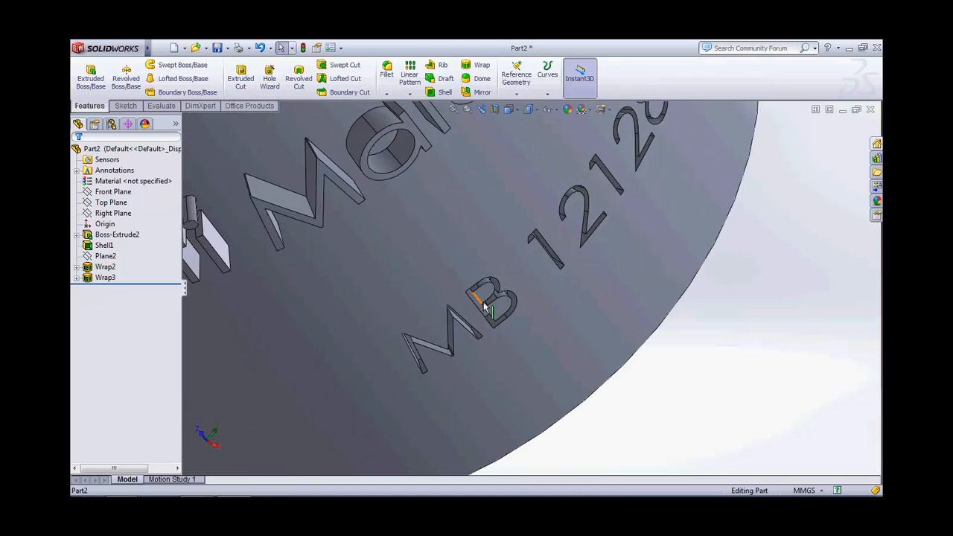
scroll(478, 304, "down", 2)
middle_click_drag(526, 317, 549, 329)
scroll(515, 292, "up", 5)
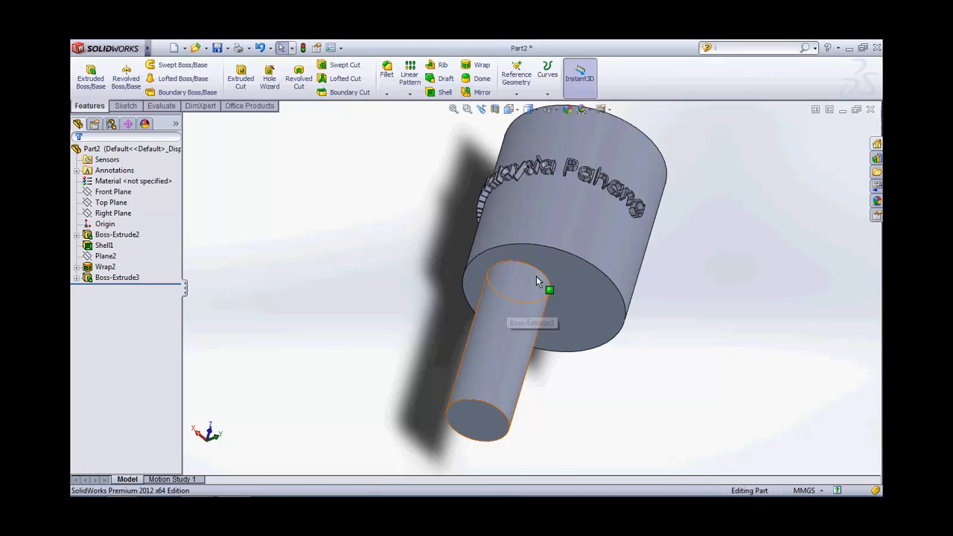
Step: Draft the small peg's cylindrical face by 30 degrees, using the large cylinder's end face as neutral plane, and accept the draft
left_click(444, 79)
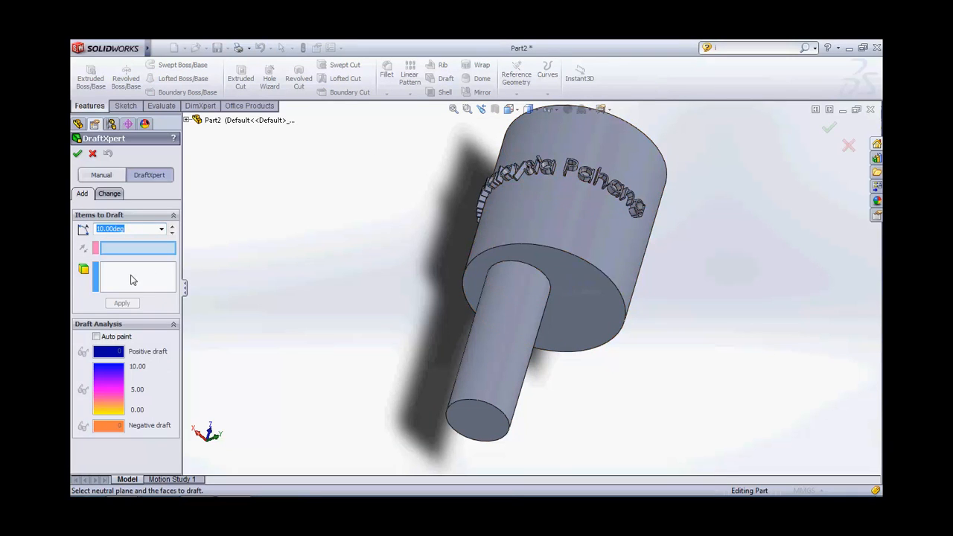
left_click(585, 283)
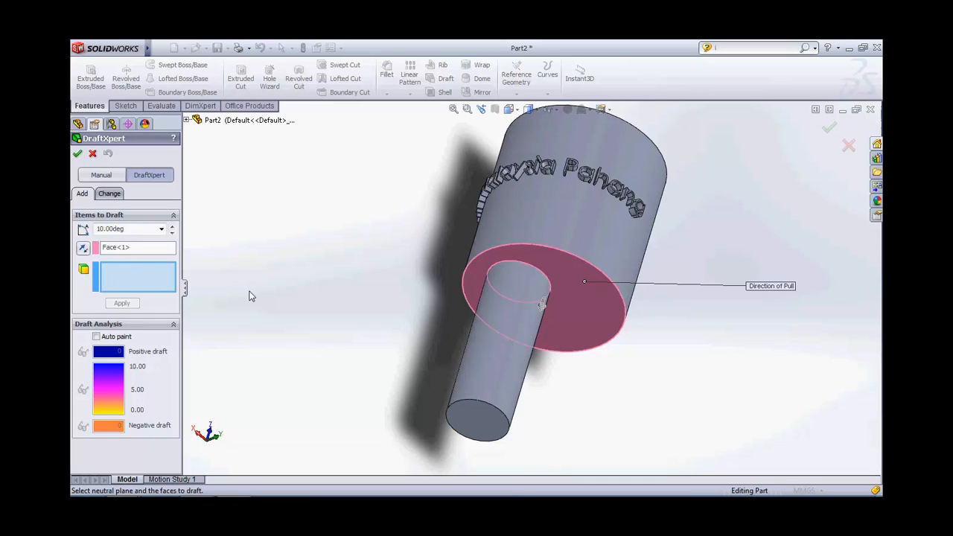
left_click(492, 392)
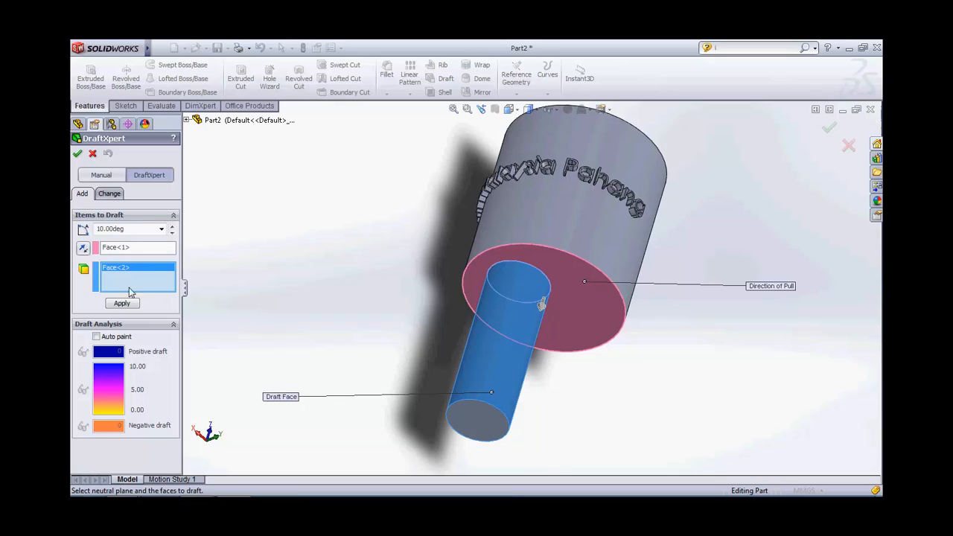
double_click(102, 230)
left_click_drag(103, 230, 96, 230)
type("3")
left_click(121, 304)
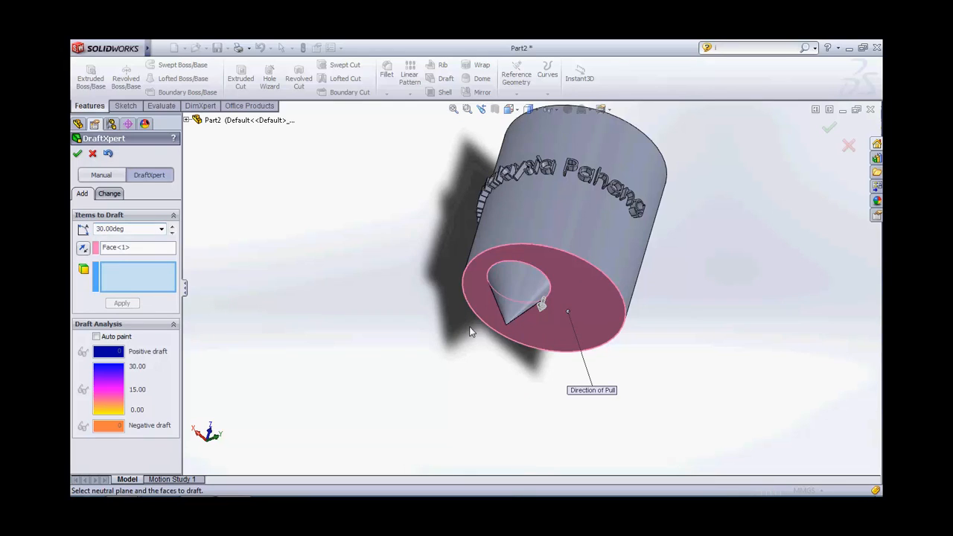
middle_click_drag(578, 276, 655, 318)
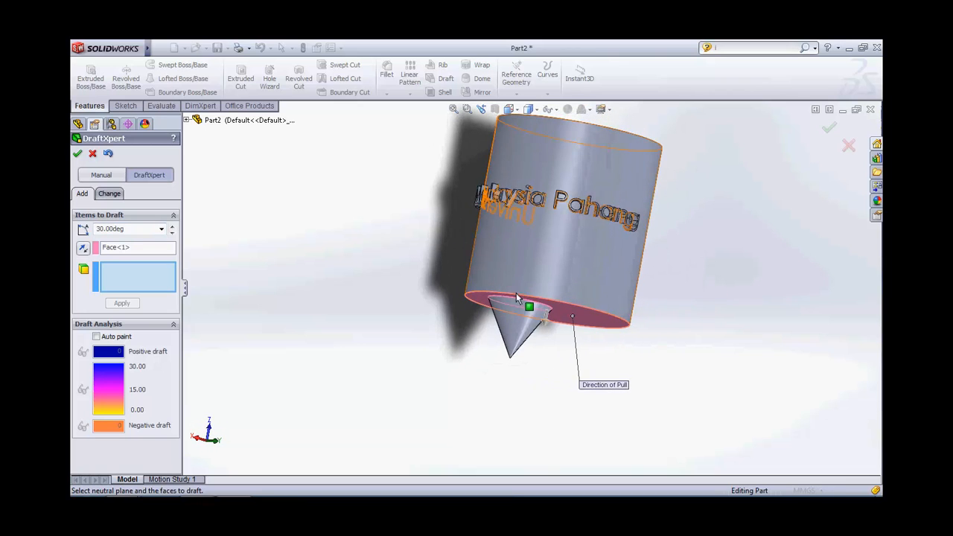
left_click(77, 152)
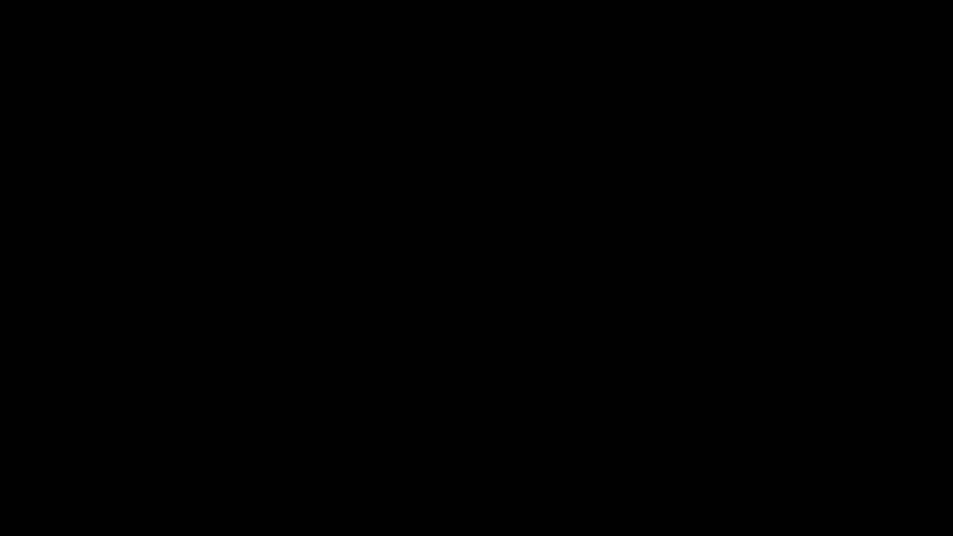